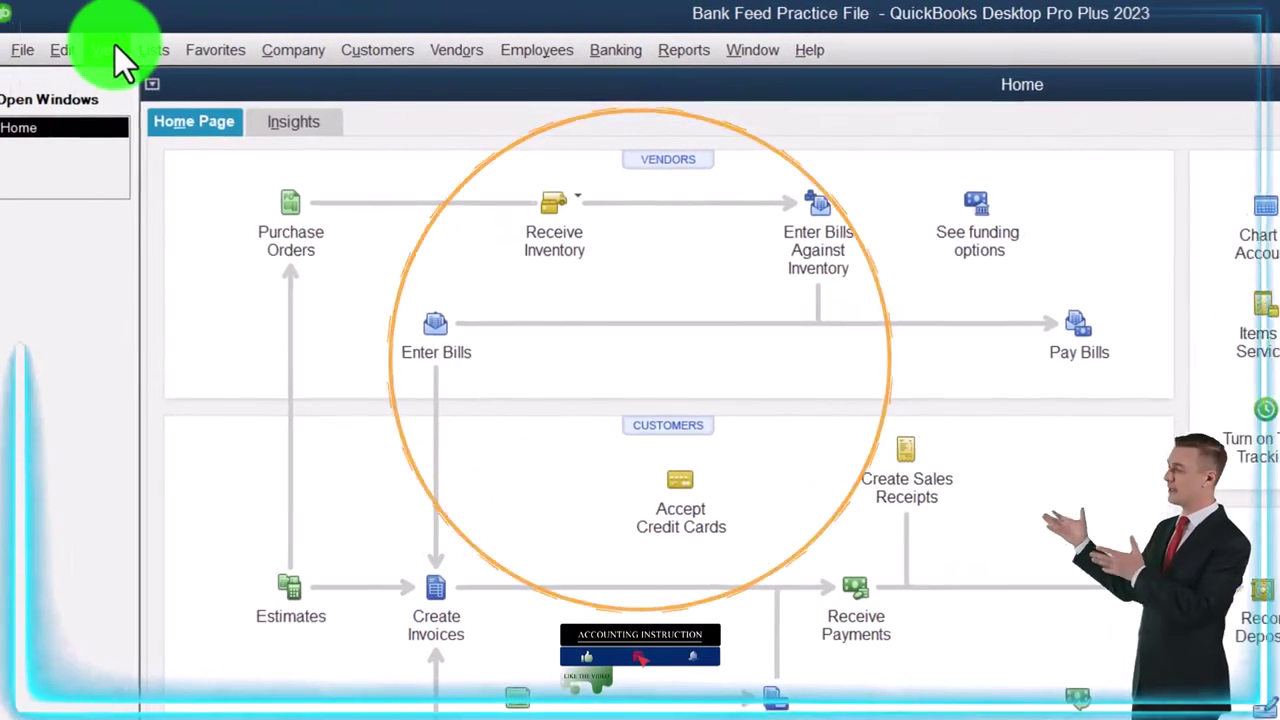
click(117, 49)
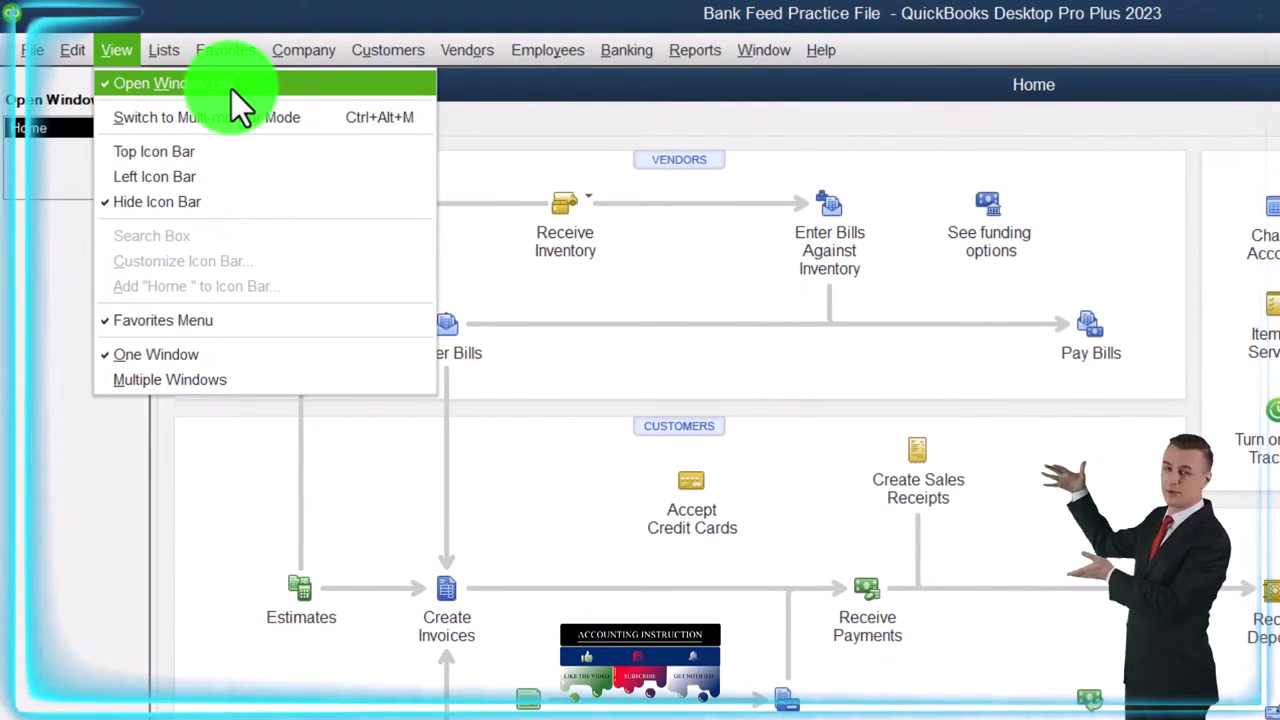
click(34, 251)
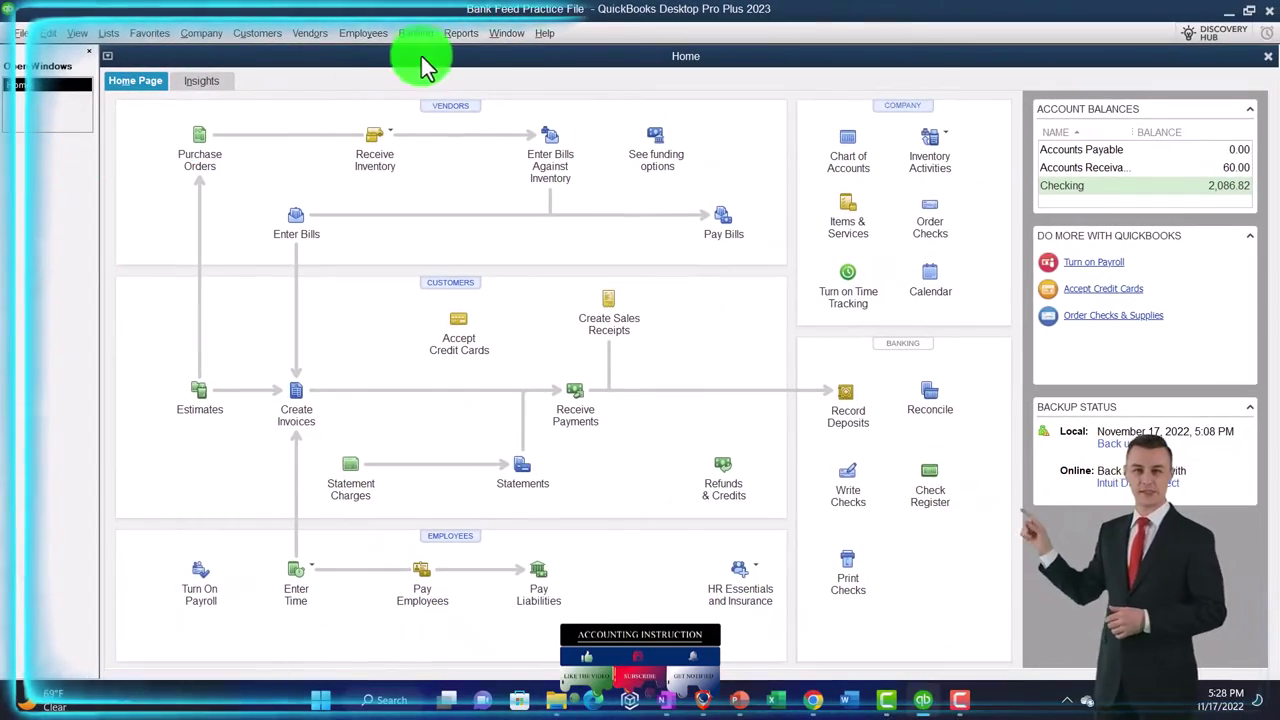
Open the Profit & Loss Standard report for the period 01/01/2022 to 12/31/2022
click(592, 42)
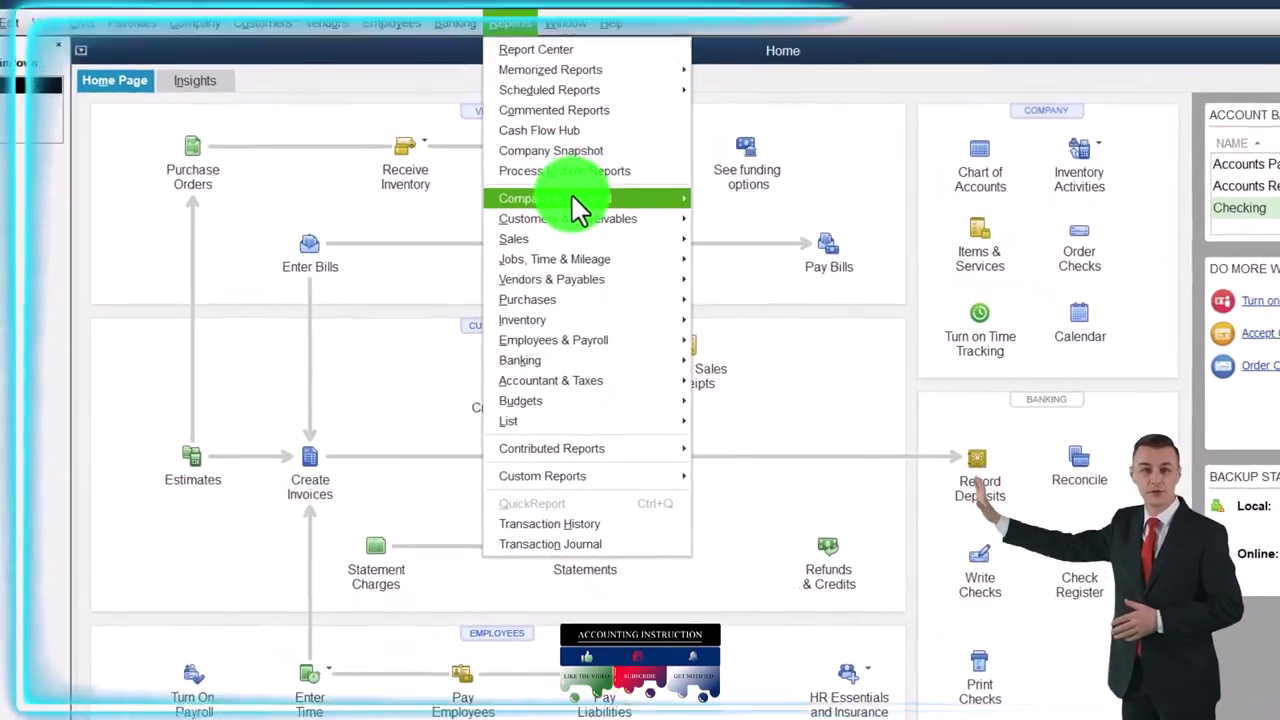
mouse_move(620, 184)
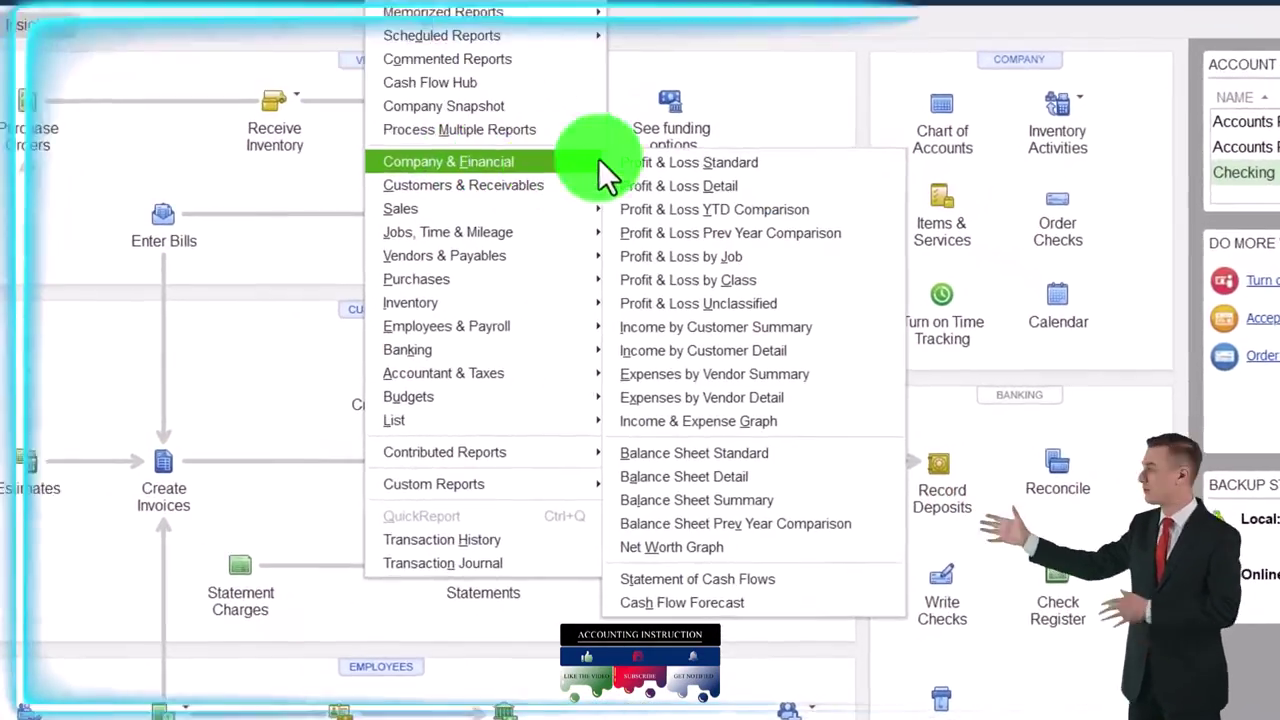
click(805, 162)
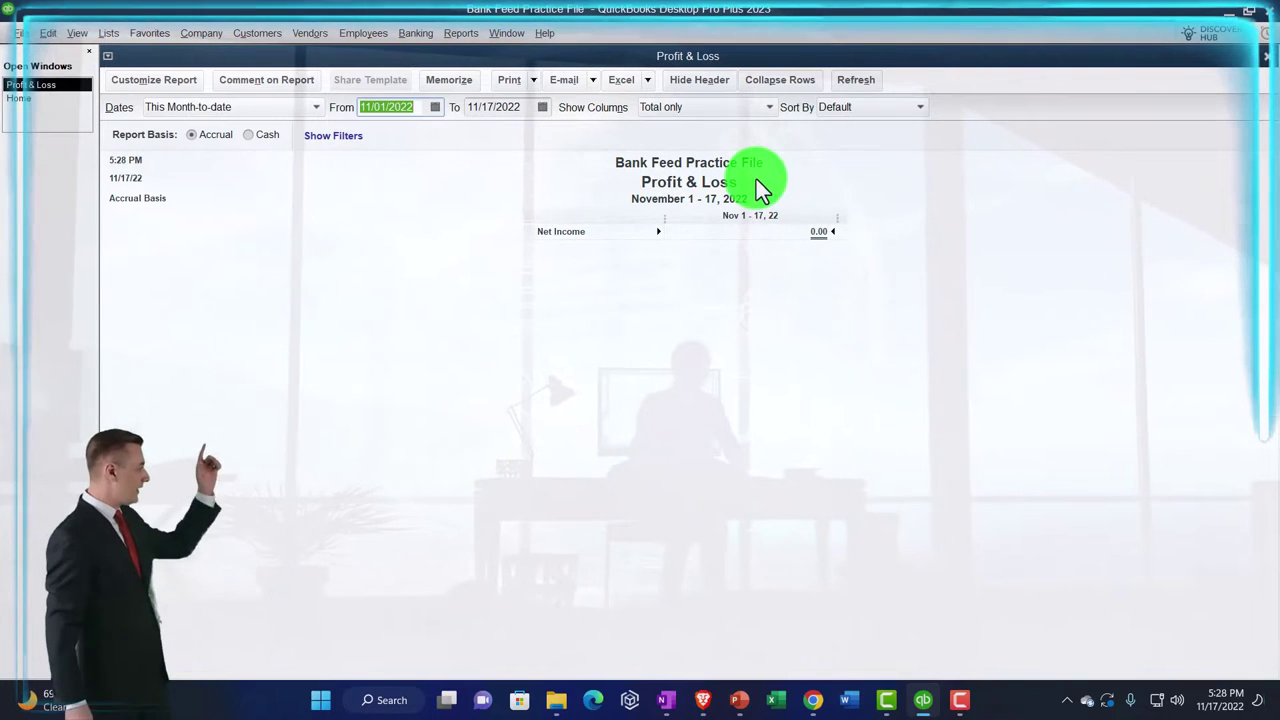
text(01/01/2022)
key(Tab)
text(12)
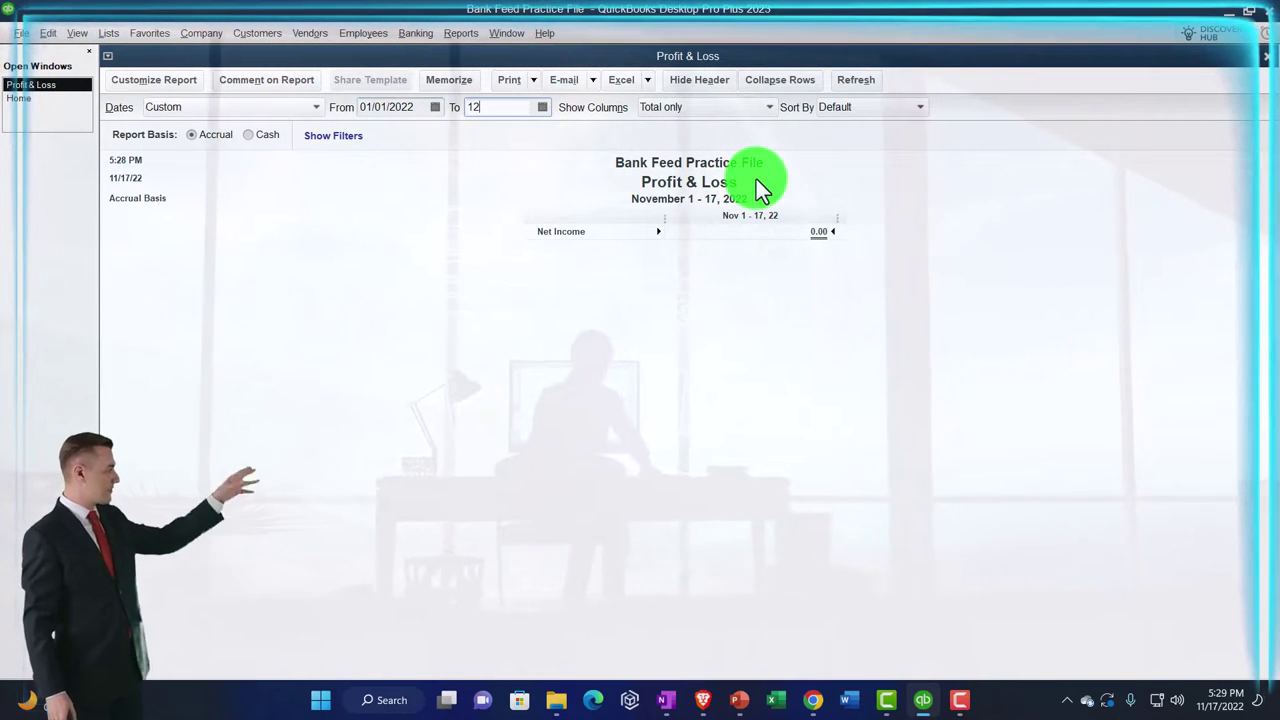
text(/31/2022)
key(Tab)
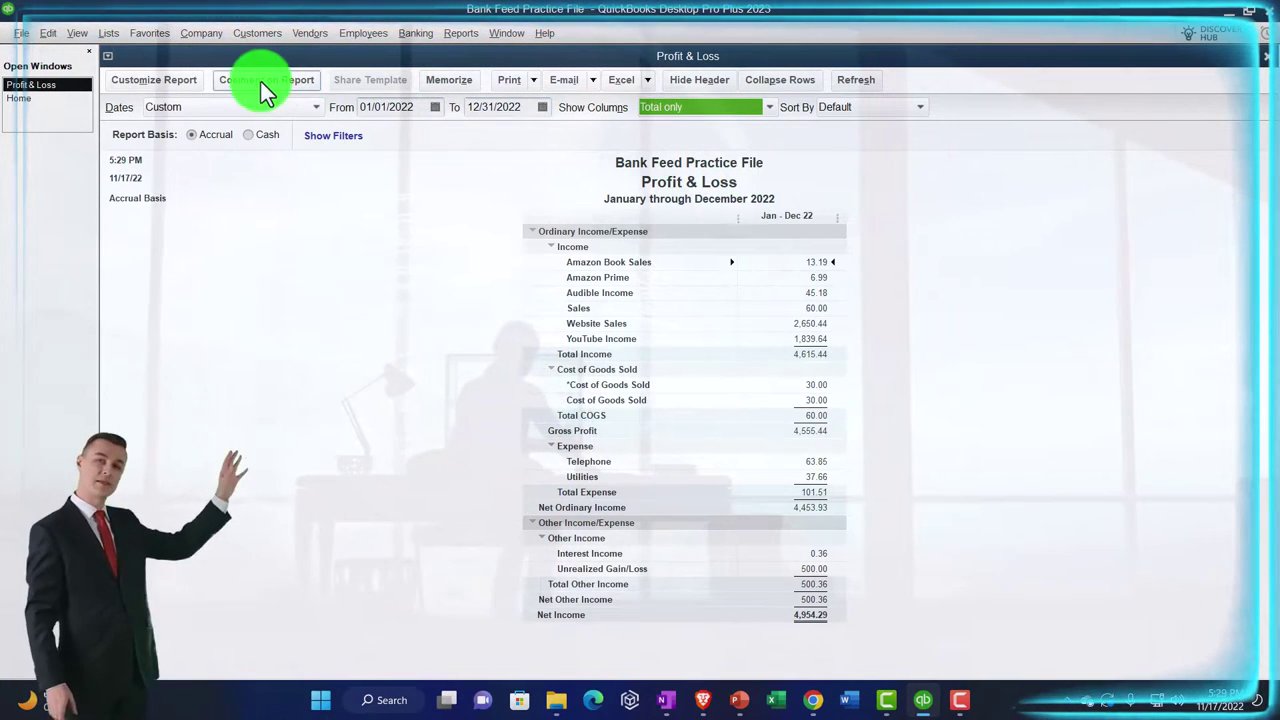
Set the Profit & Loss report's column label font to size 14 and apply the change to all related fonts
click(187, 83)
click(821, 72)
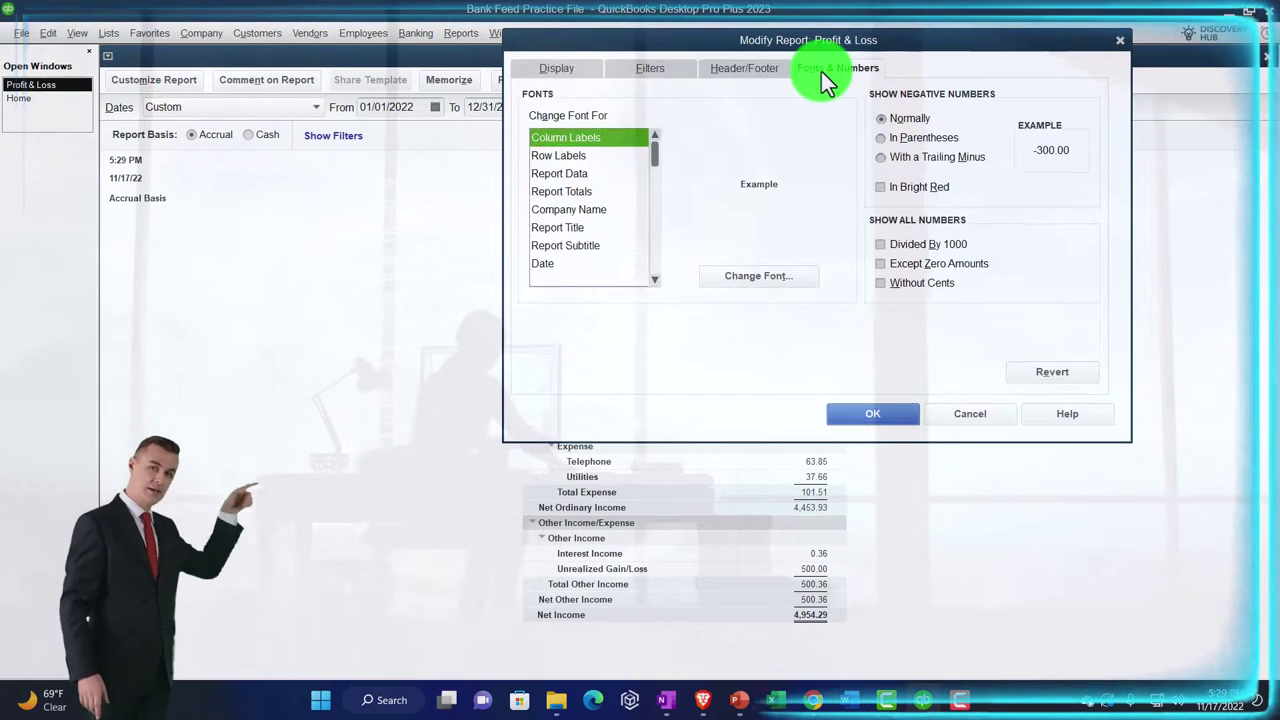
click(801, 283)
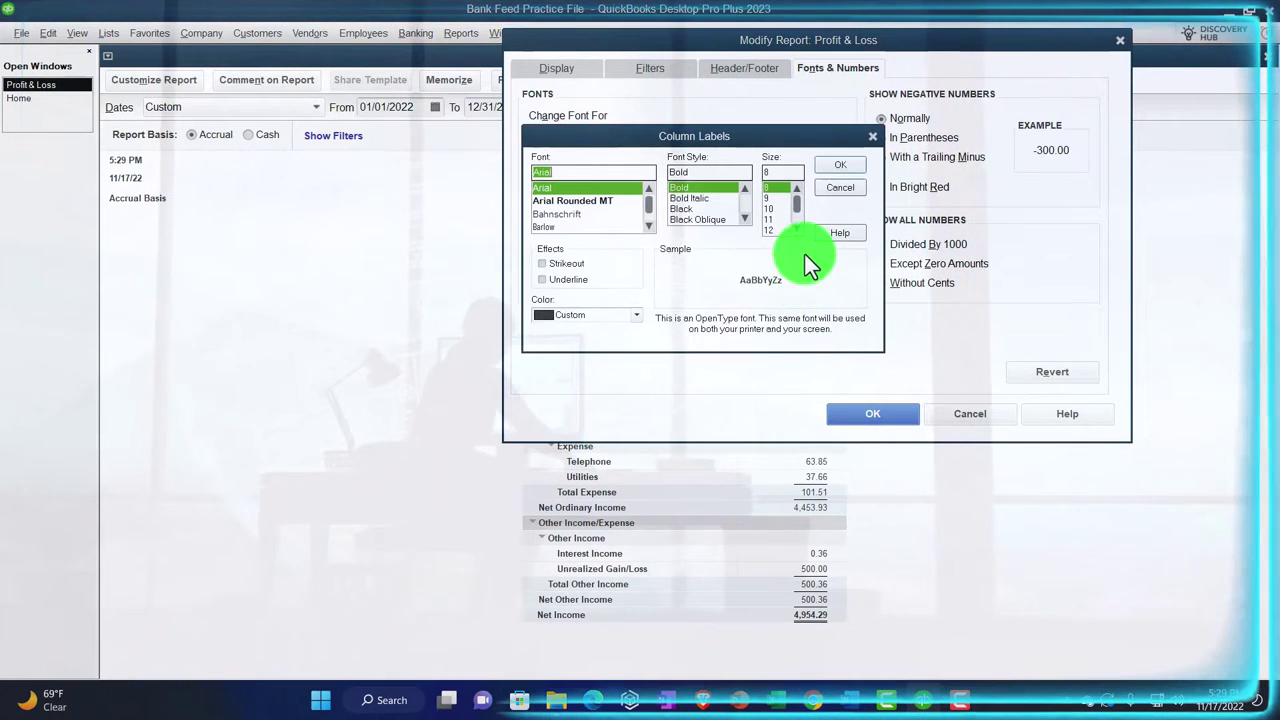
click(796, 229)
click(775, 231)
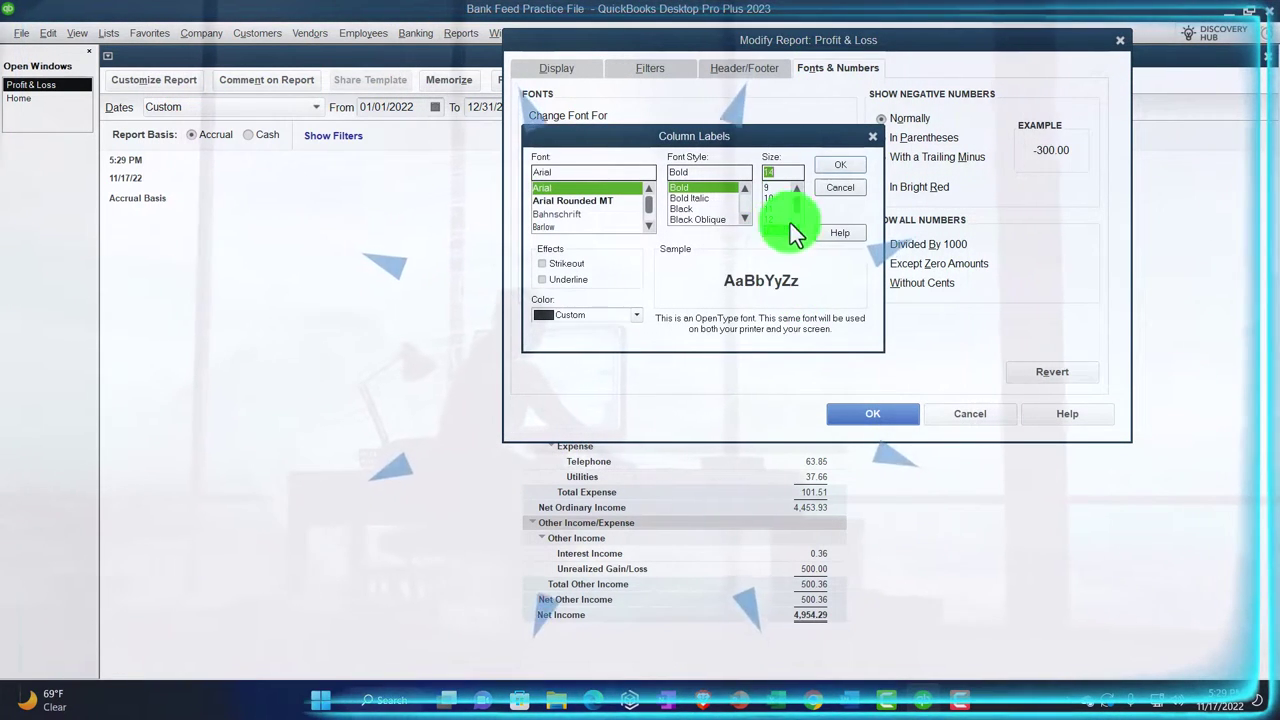
click(839, 170)
click(602, 222)
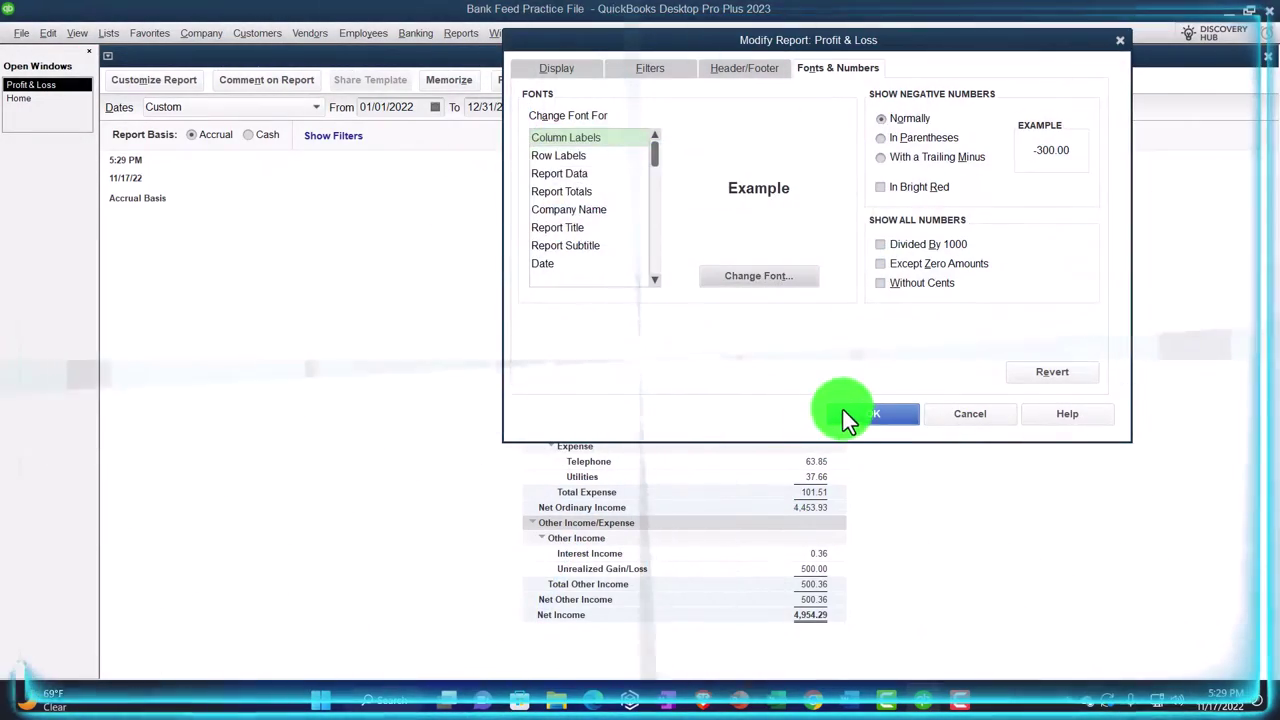
click(843, 413)
Open the Balance Sheet Standard report and set its date range from 01/01/2022 to 12/31/2022
click(461, 33)
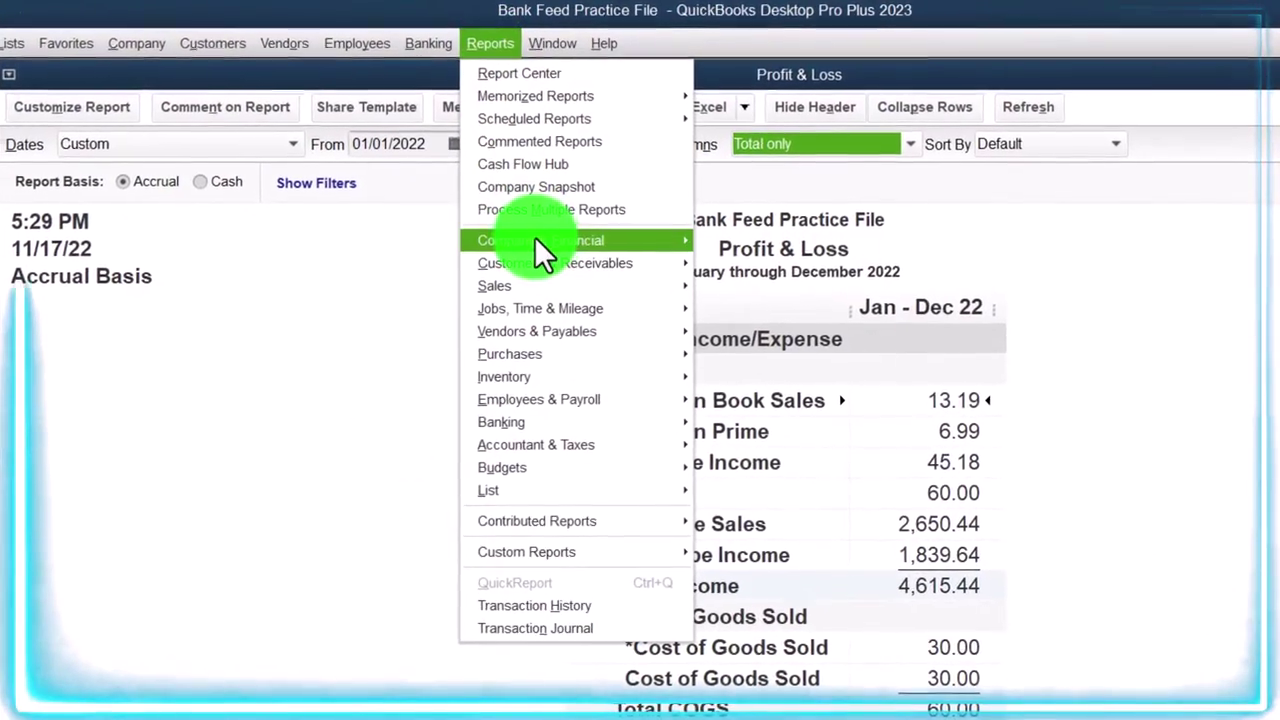
mouse_move(534, 240)
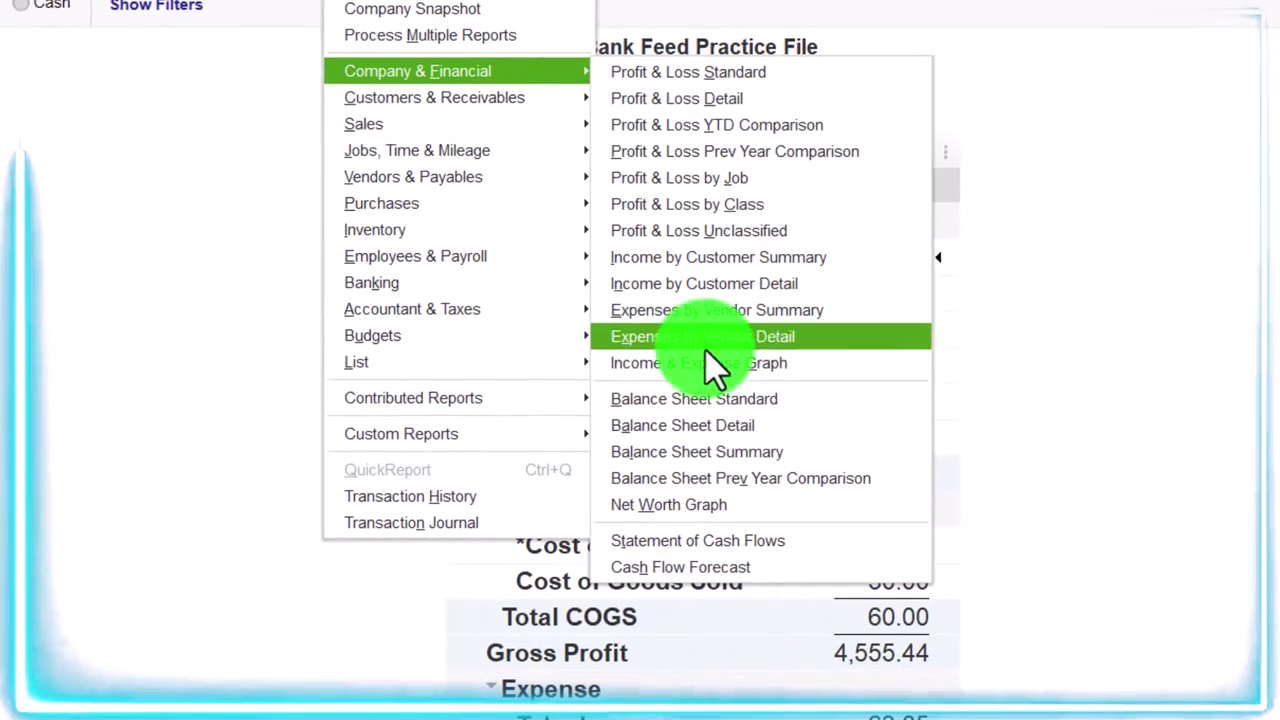
click(824, 397)
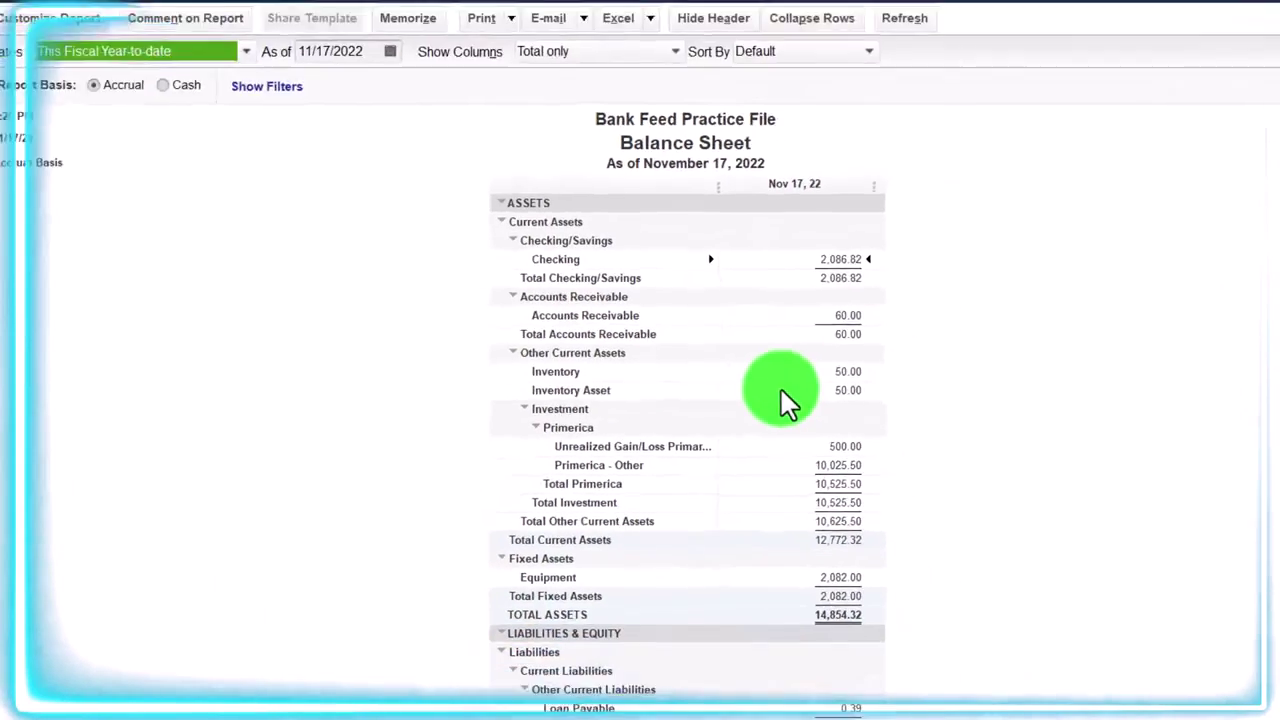
click(173, 87)
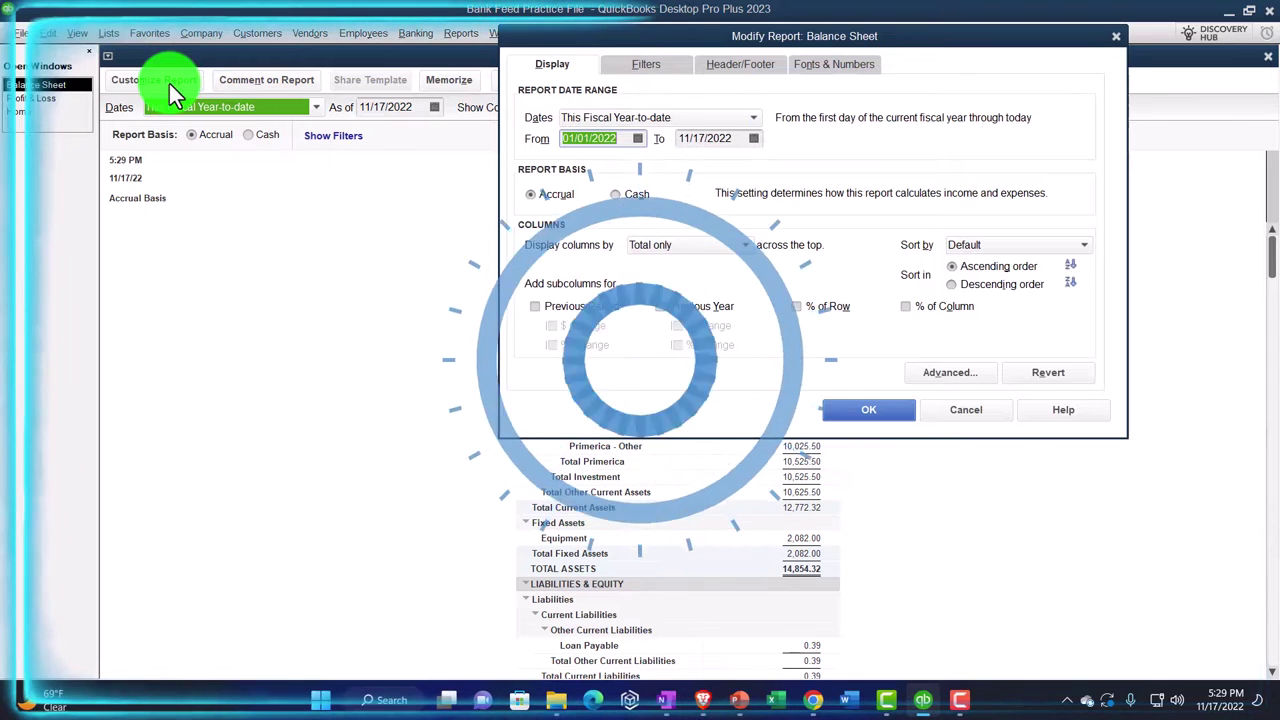
text(010122)
key(Tab)
text(123122)
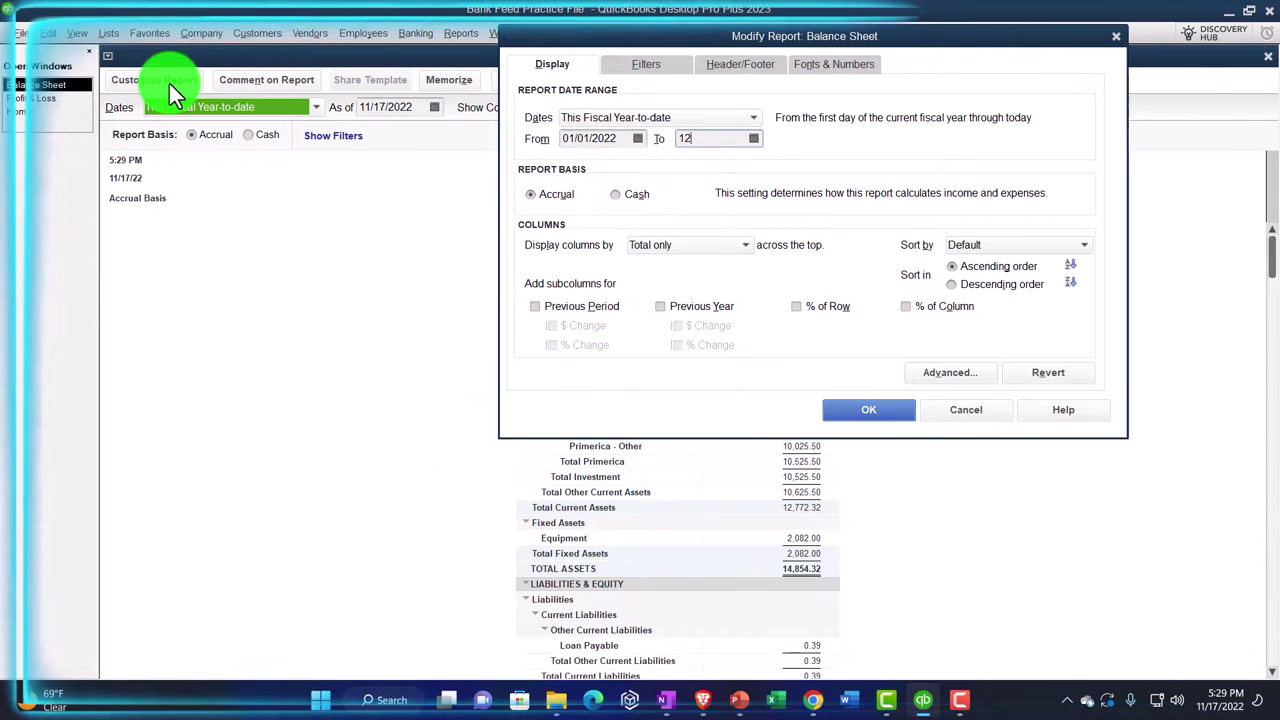
key(Tab)
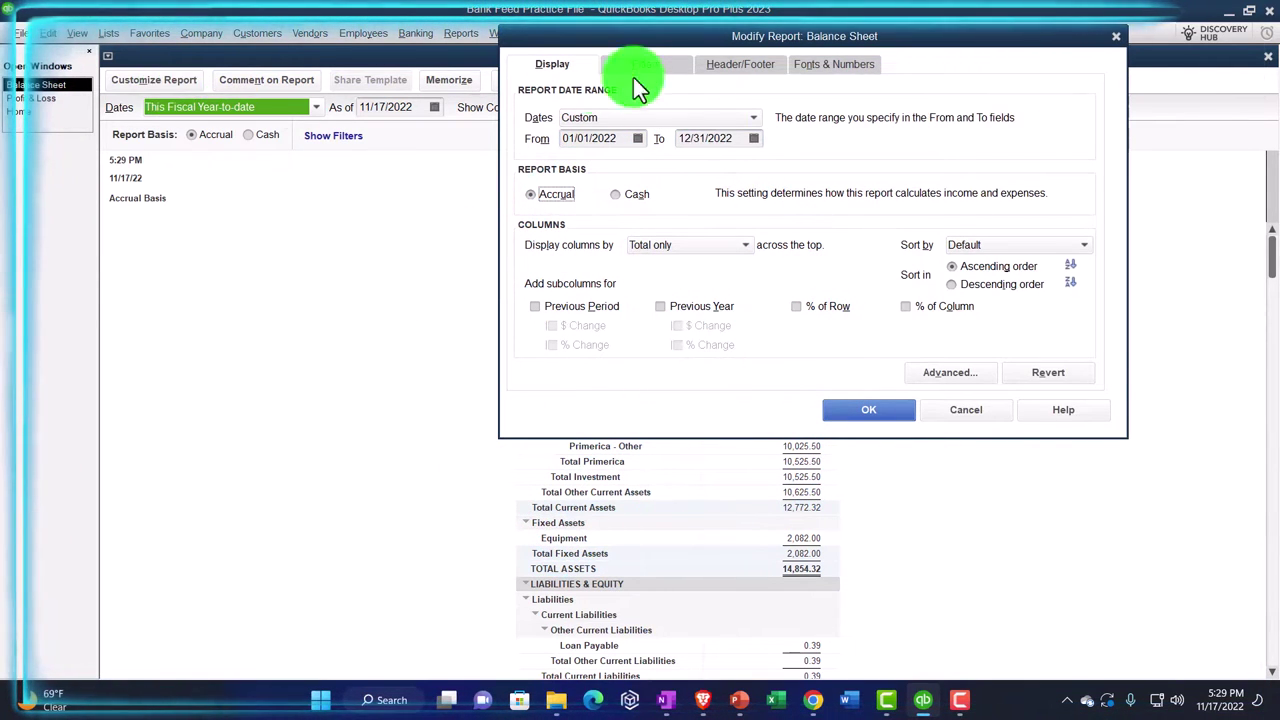
Set the Balance Sheet's column label font to size 14, apply it to all related fonts, and accept the report changes
click(828, 64)
click(783, 272)
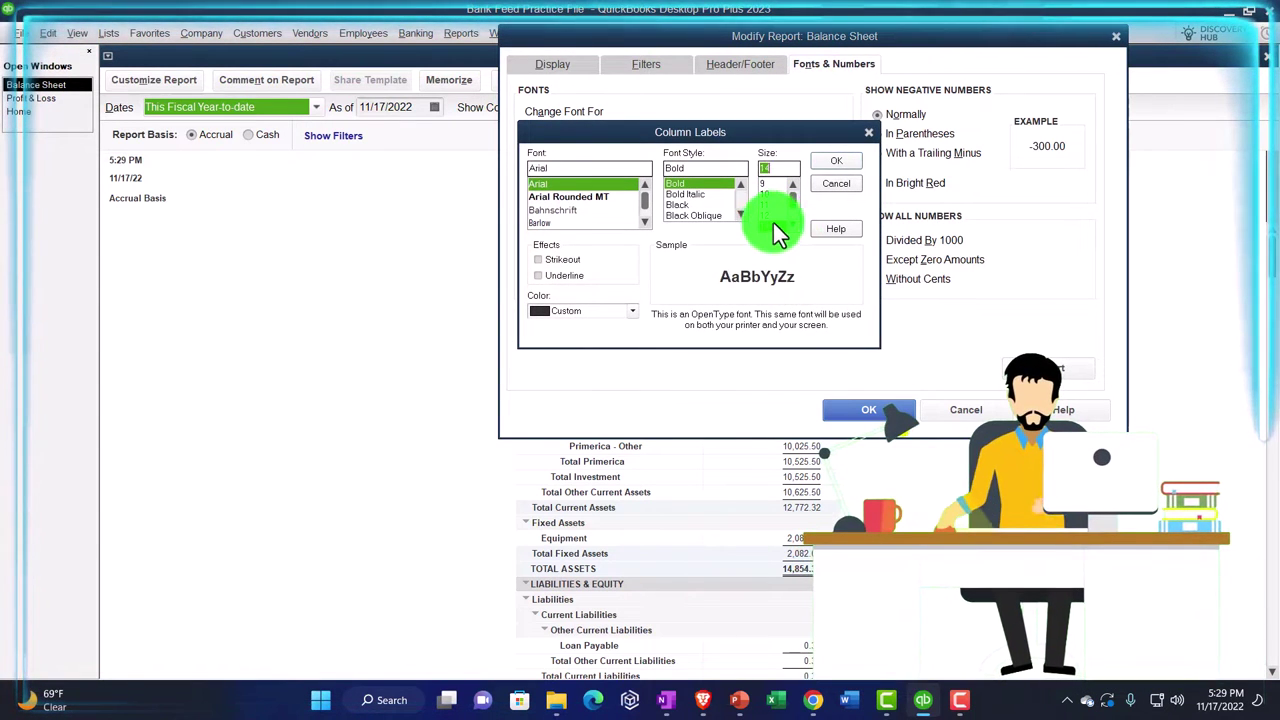
click(820, 163)
click(574, 218)
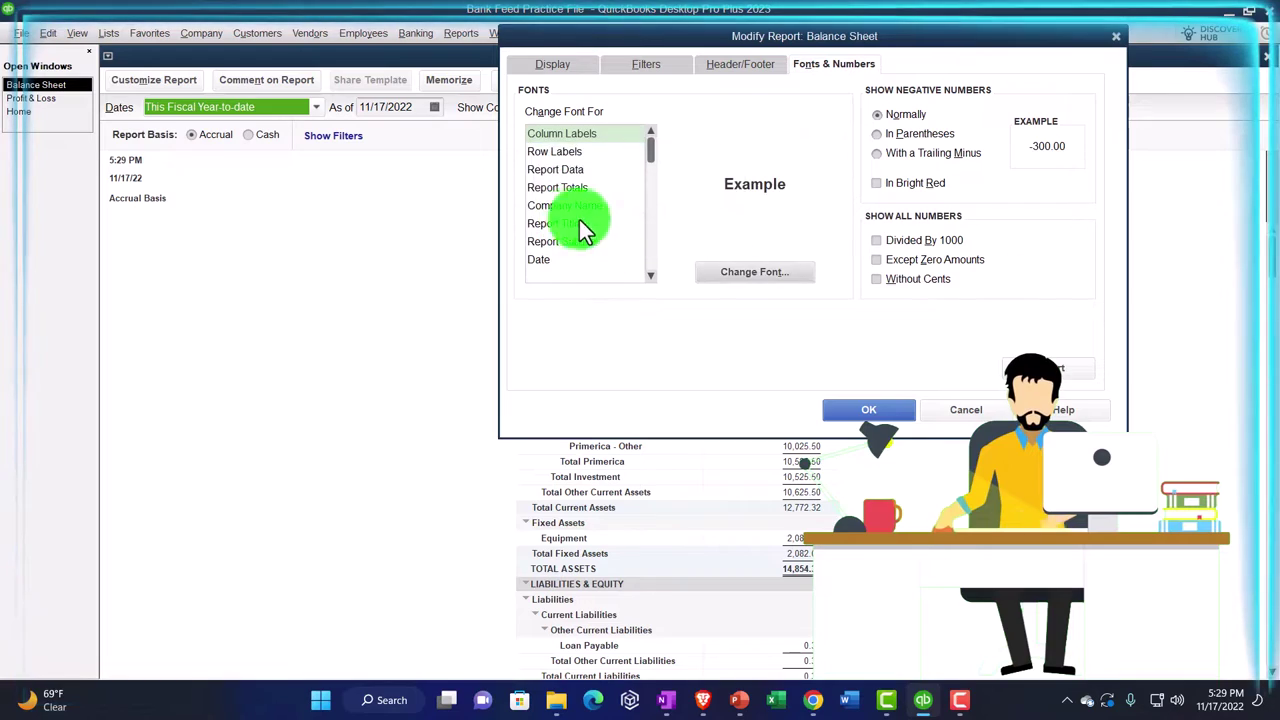
click(876, 410)
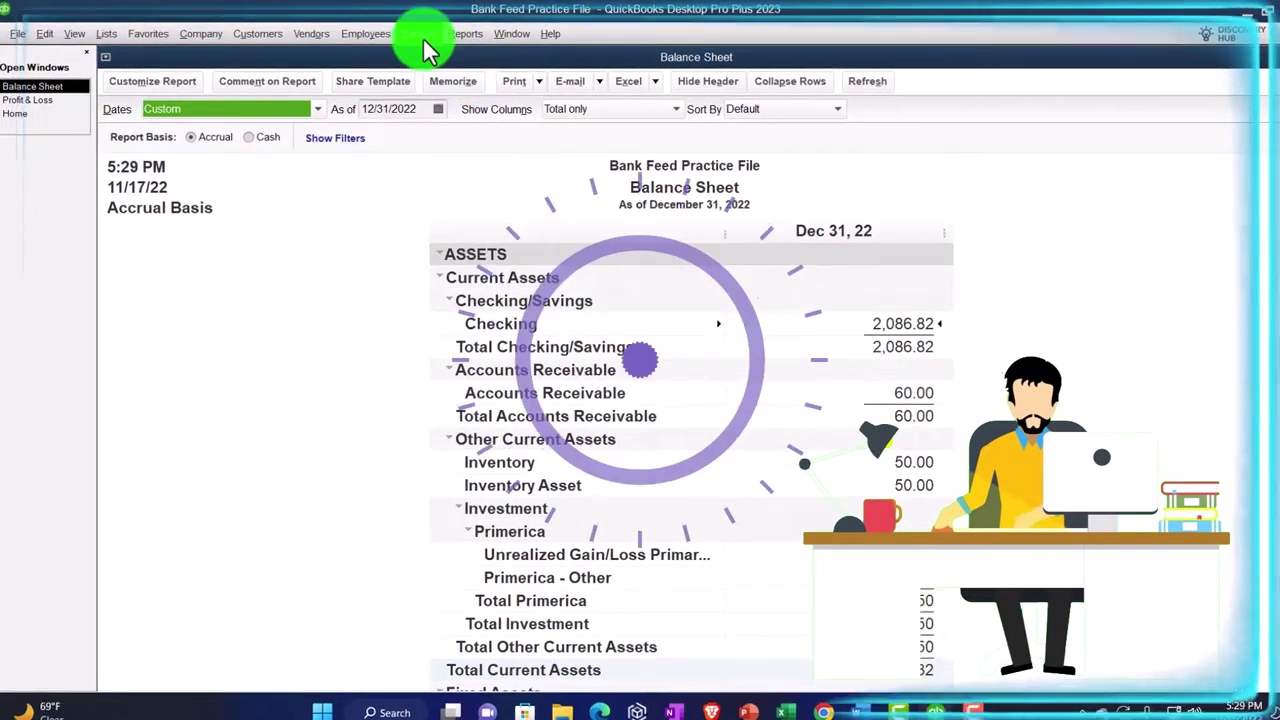
Review the unrecognized transactions in the Bank Feeds Center and return to the Home page
click(421, 34)
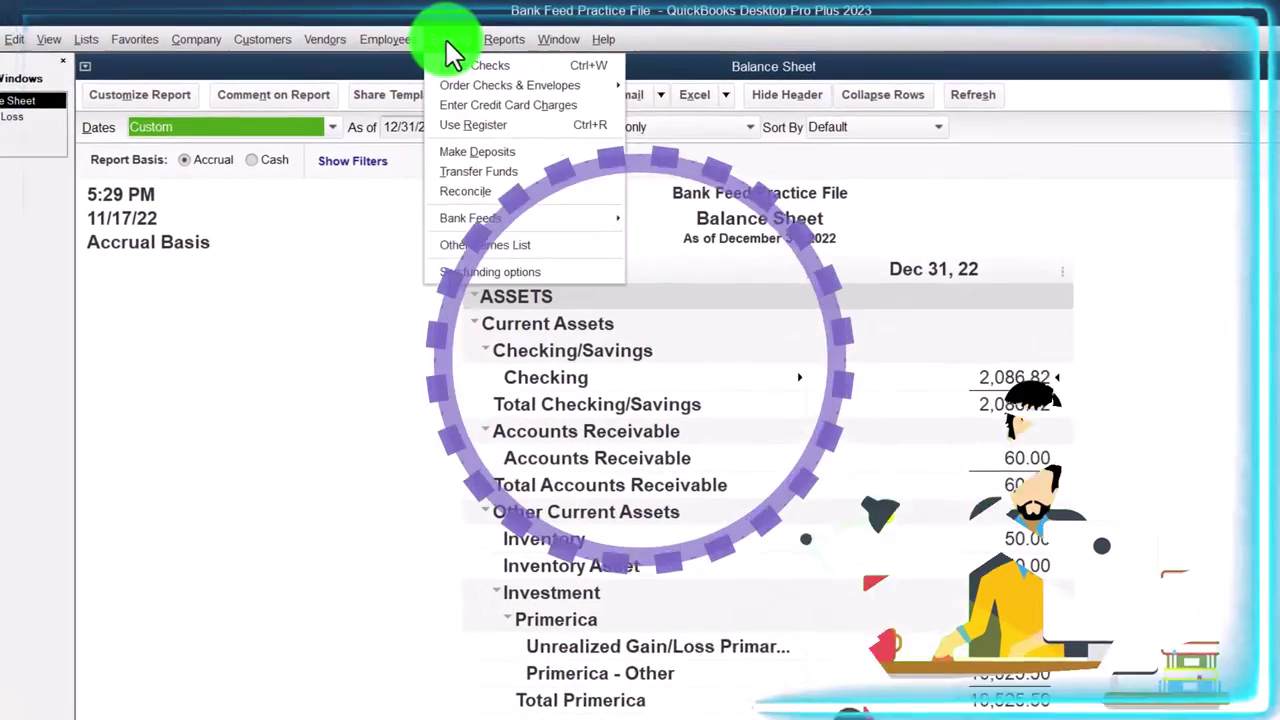
mouse_move(446, 193)
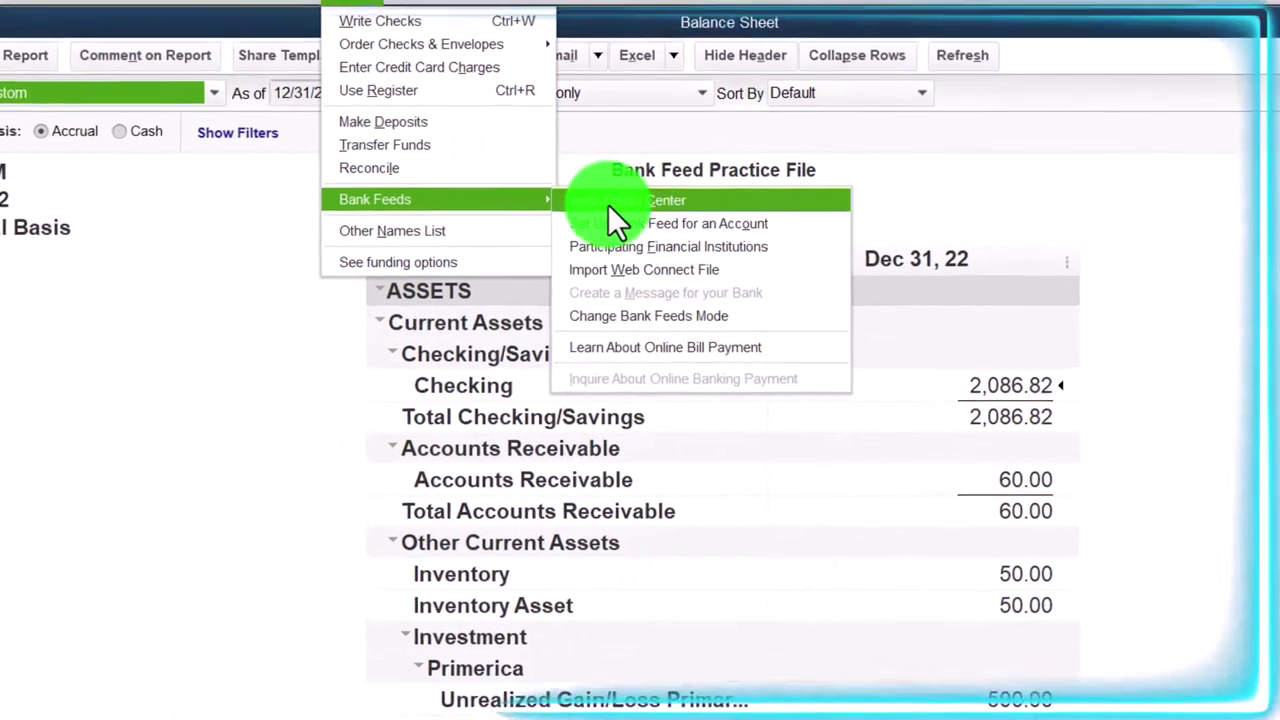
click(682, 193)
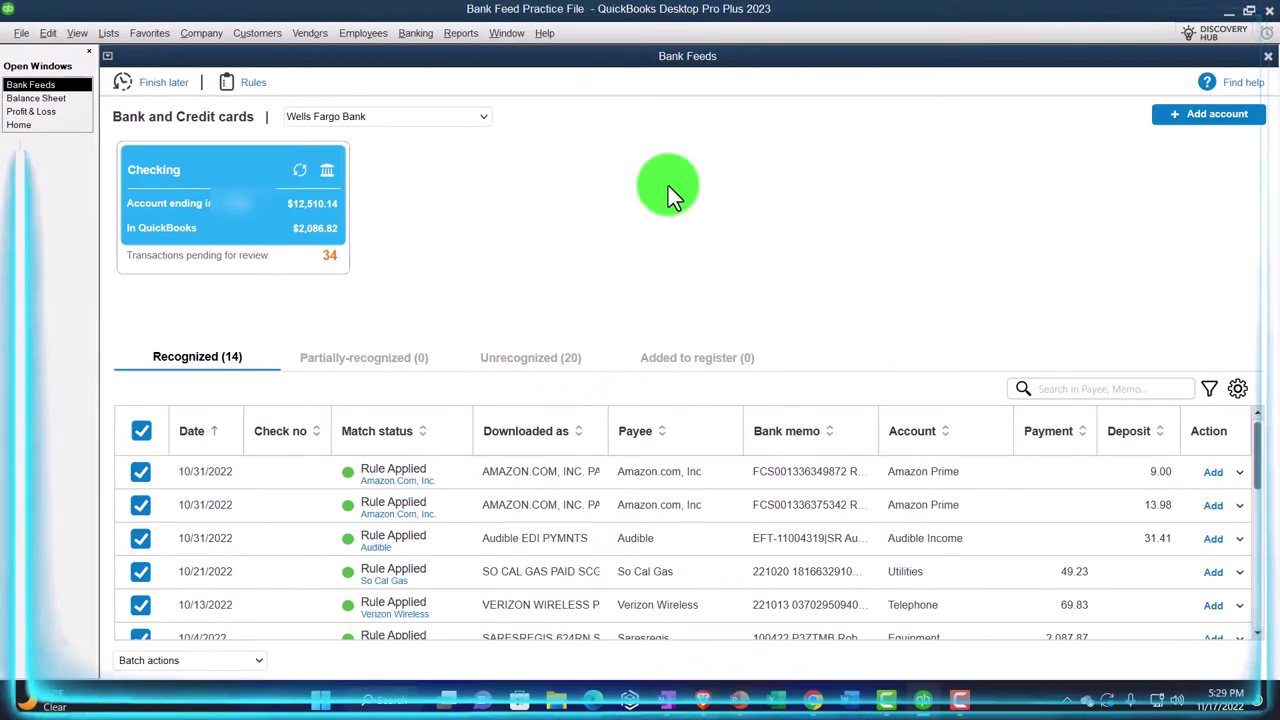
click(516, 360)
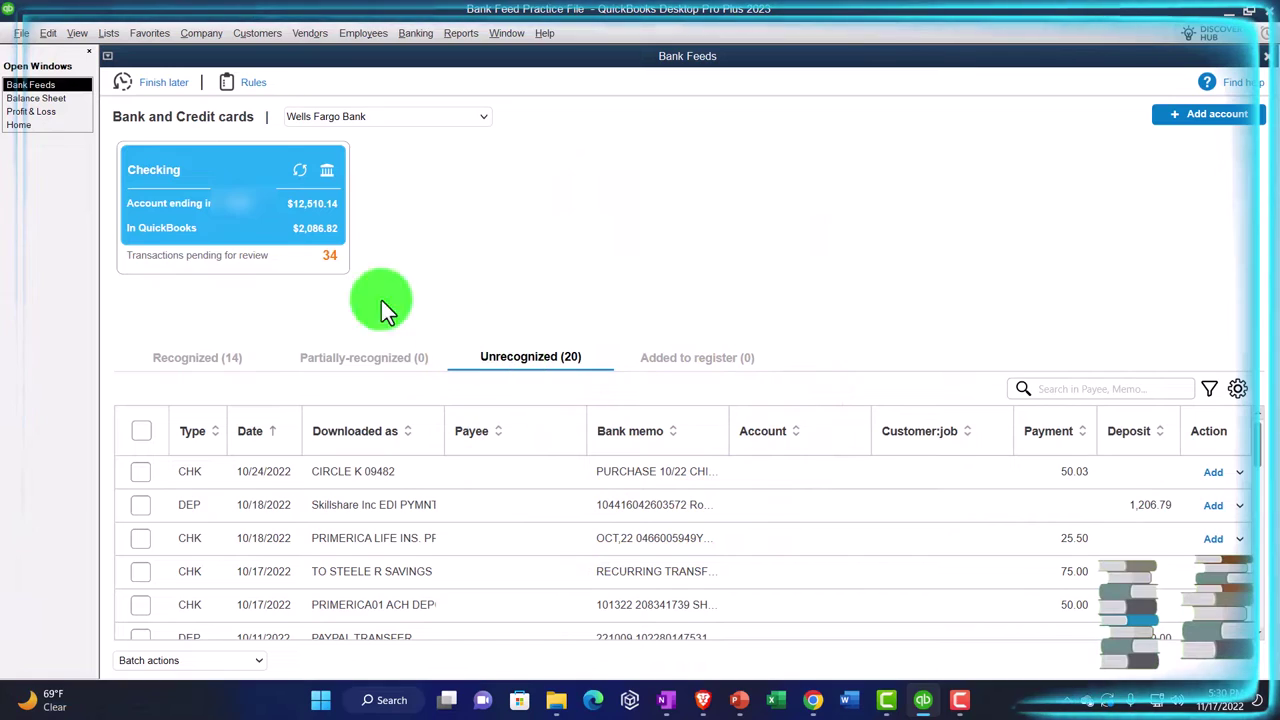
click(28, 126)
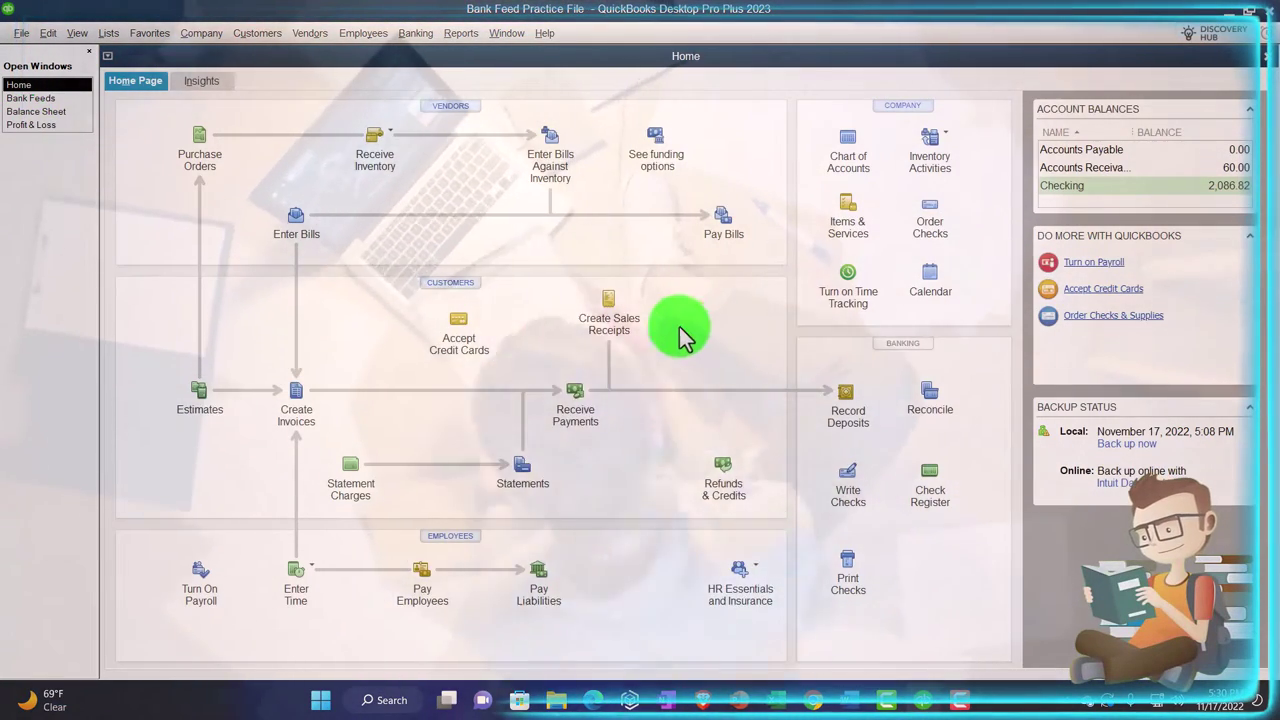
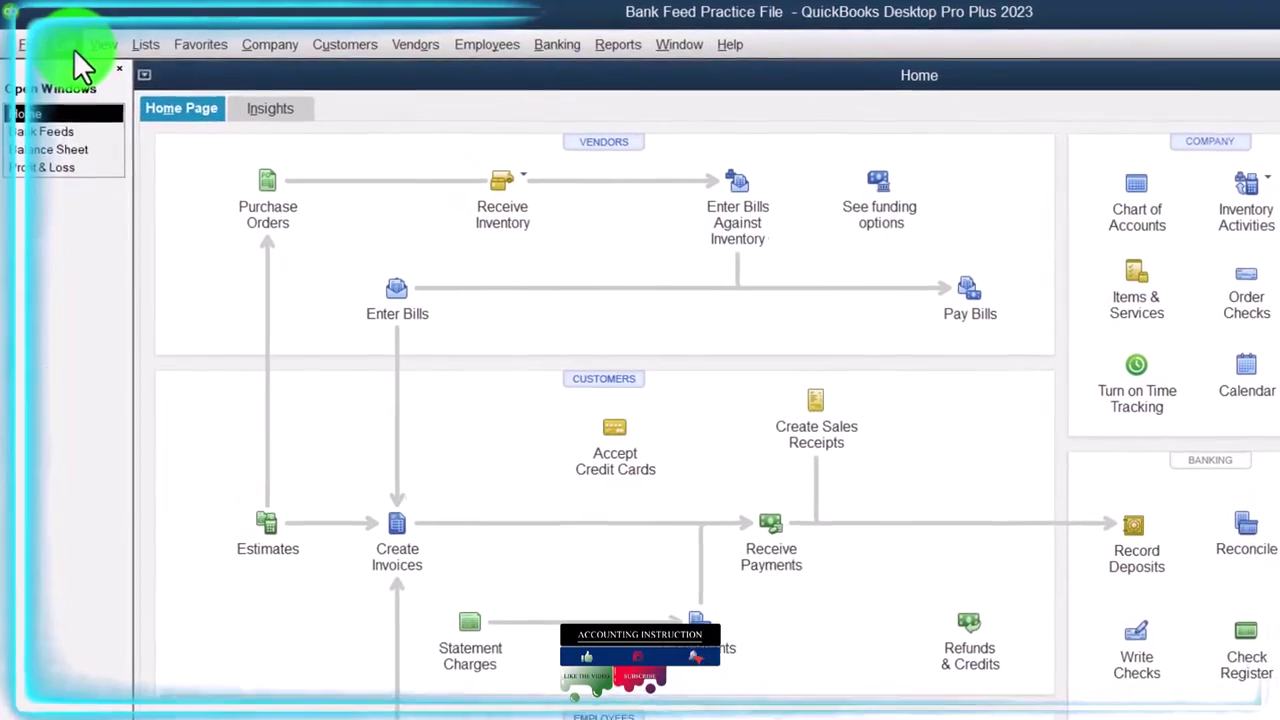
Turn on charging sales tax in the company's Sales Tax preferences
click(48, 33)
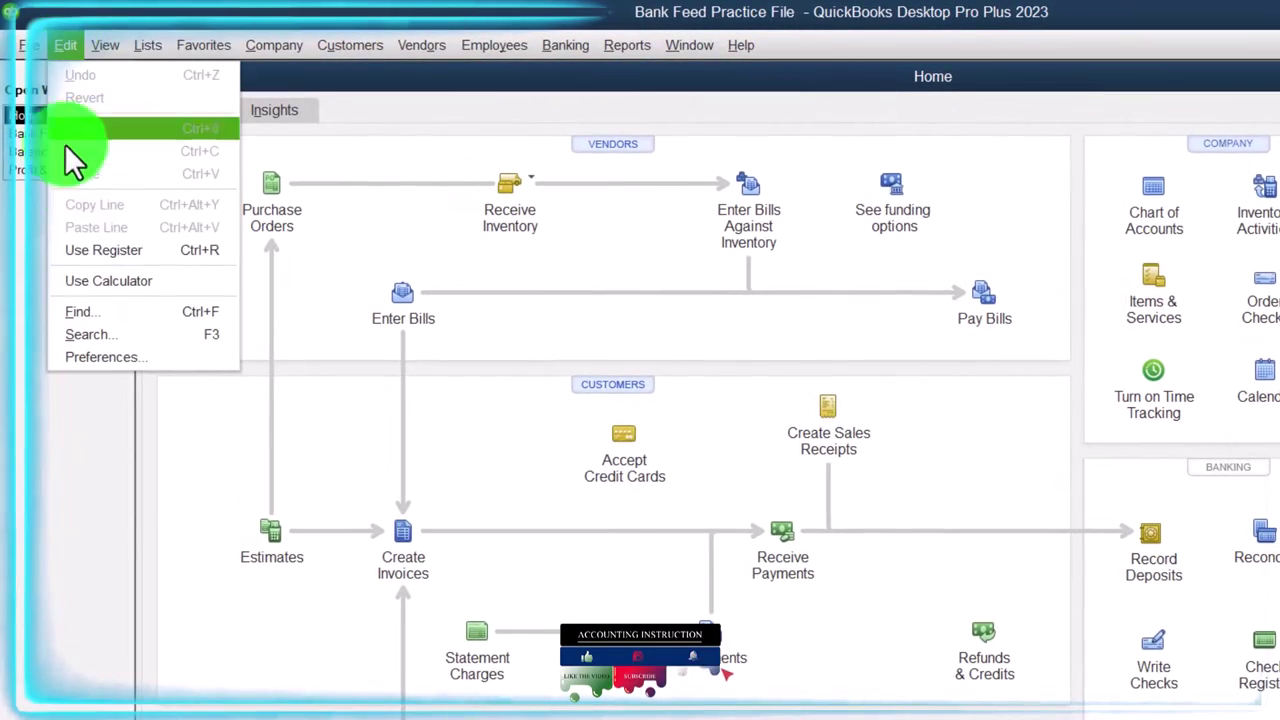
click(94, 356)
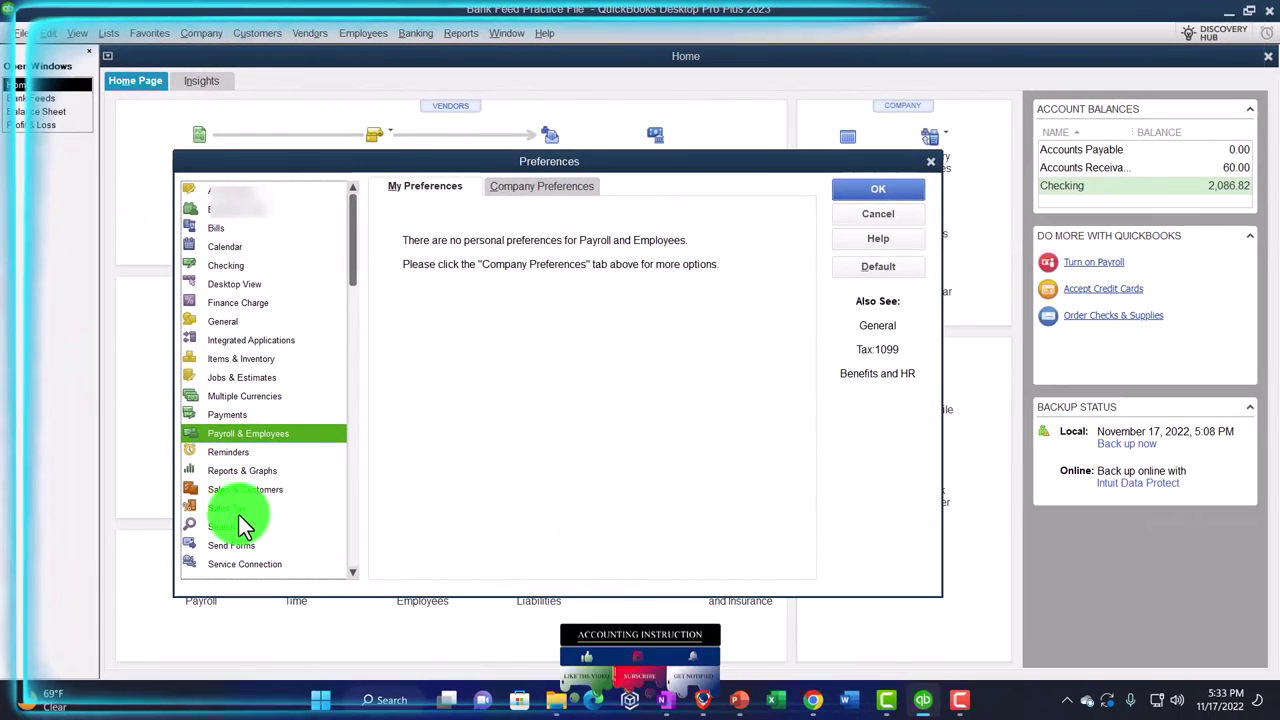
click(239, 511)
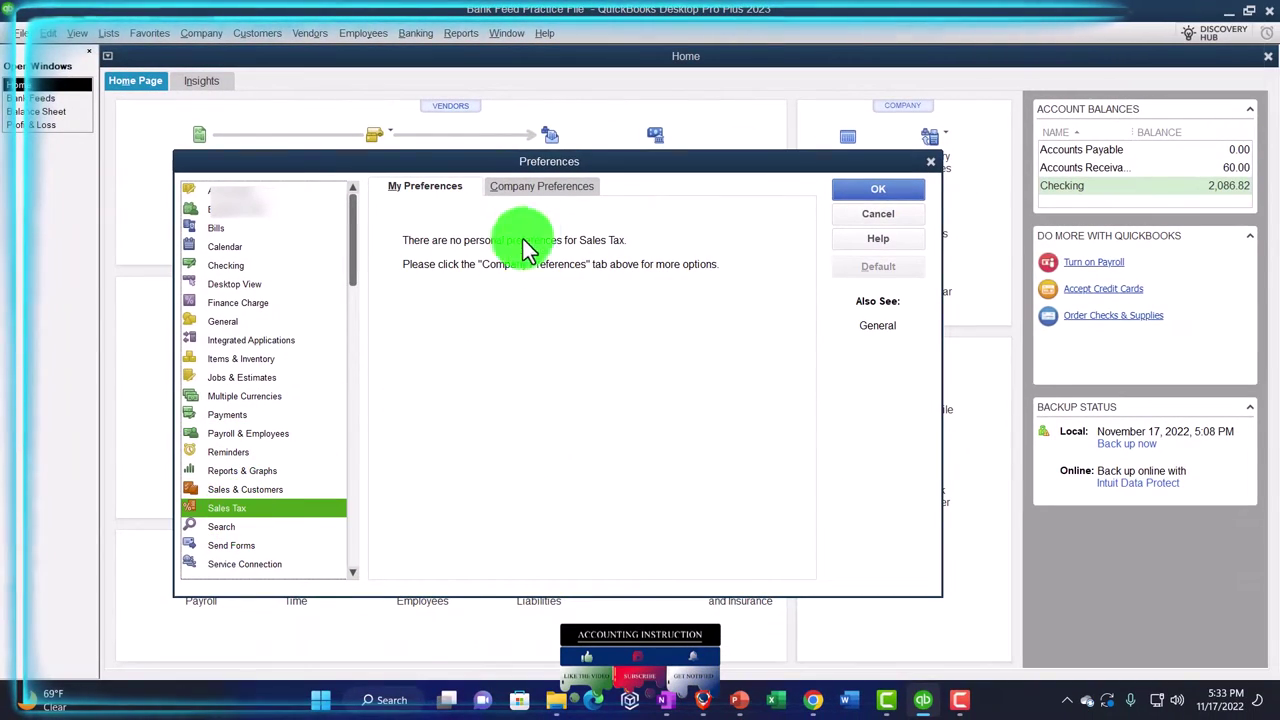
click(541, 188)
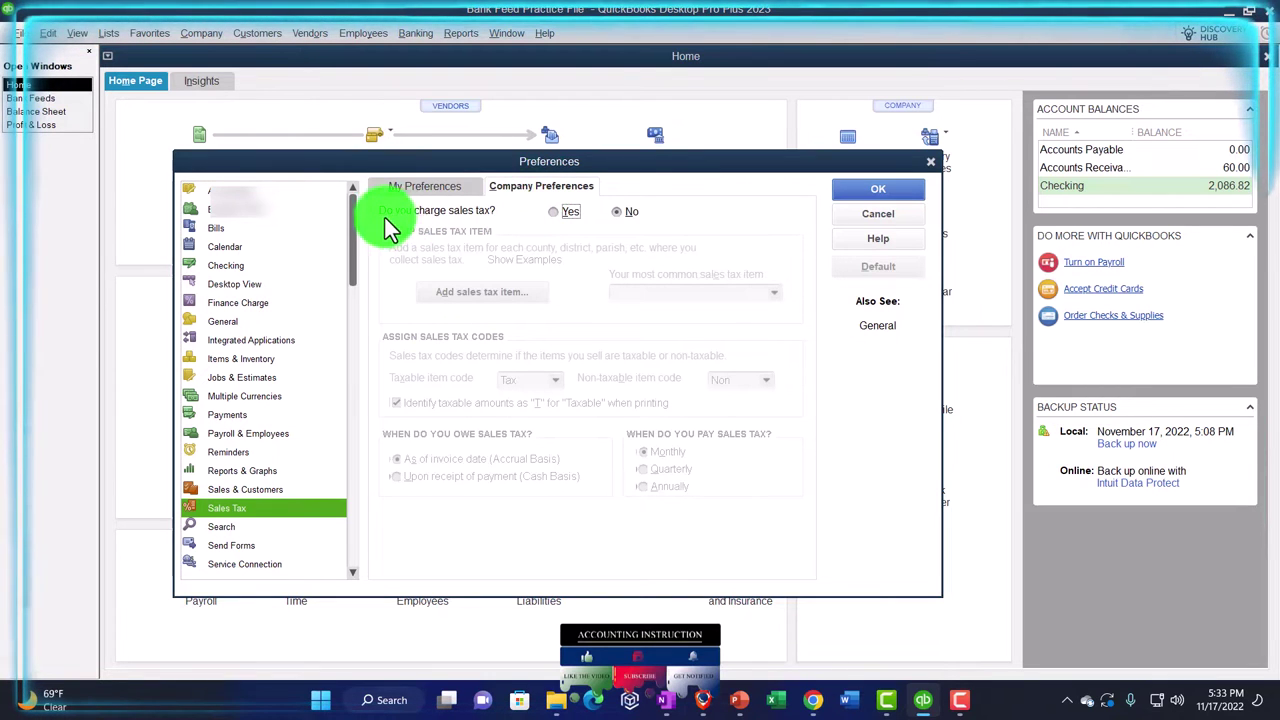
click(553, 212)
drag(584, 165, 582, 218)
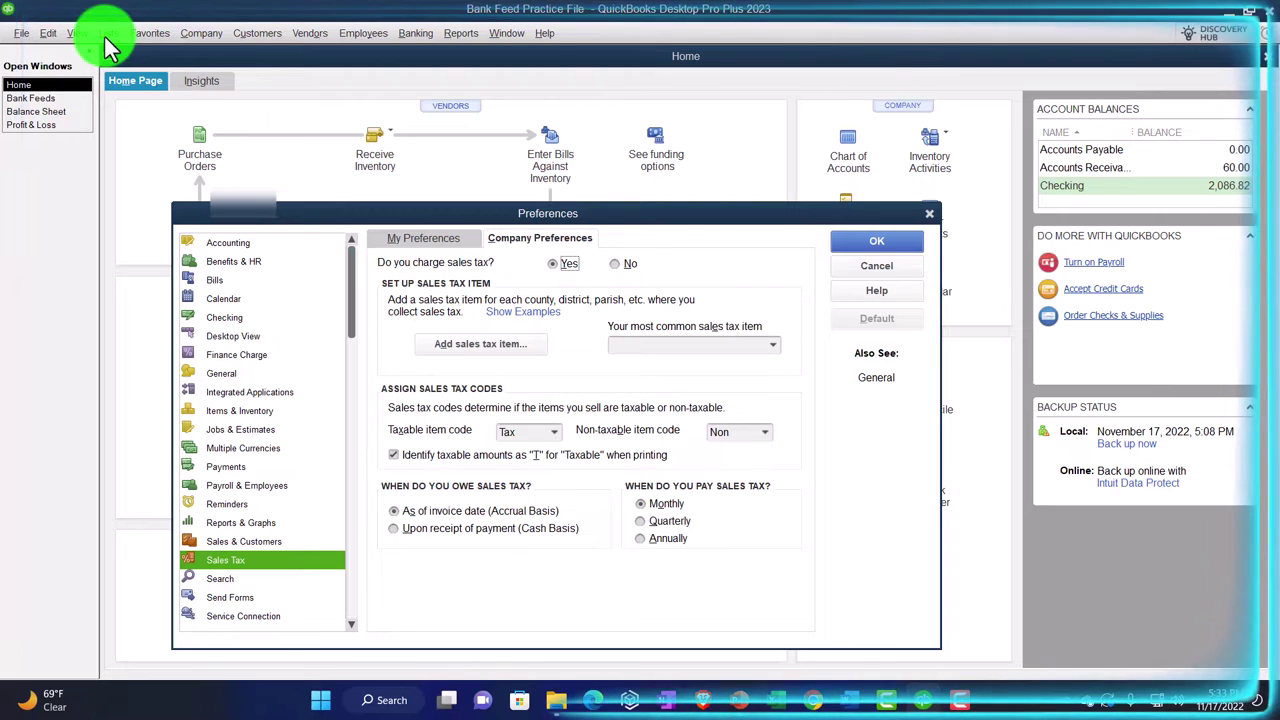
Start a new sales tax item named CA State with a tax rate of 4.0%
click(508, 344)
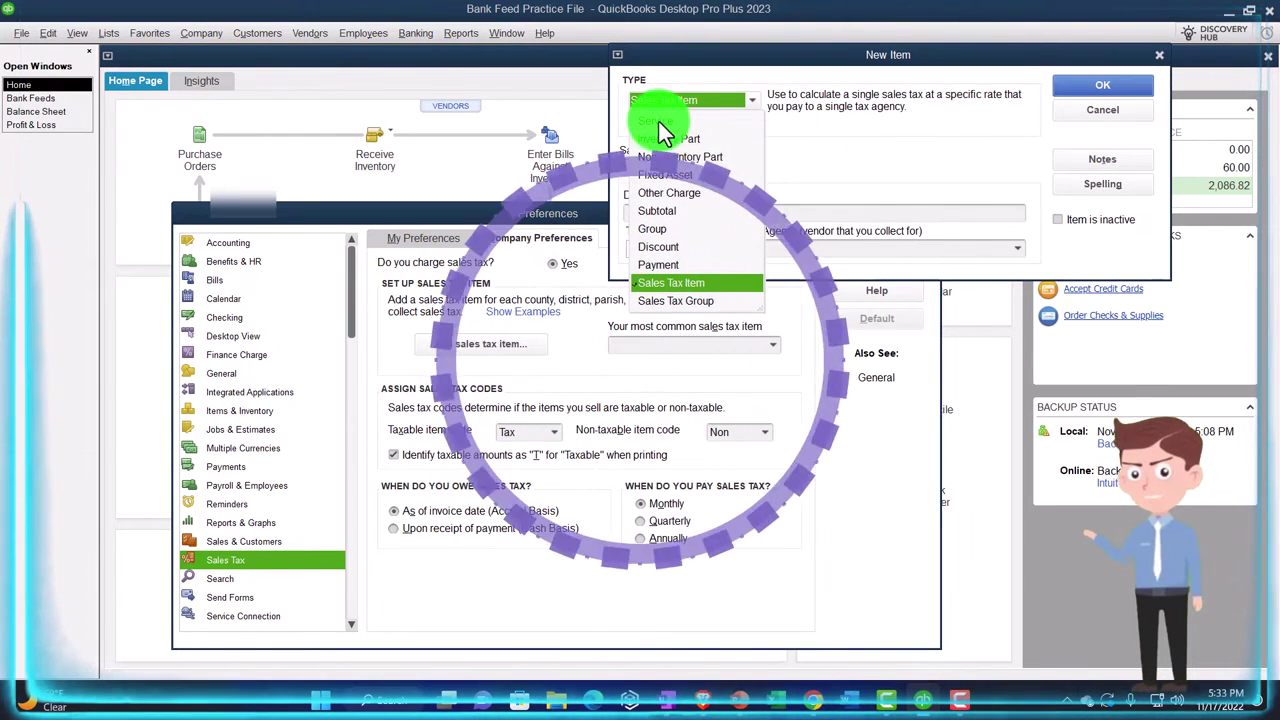
click(663, 284)
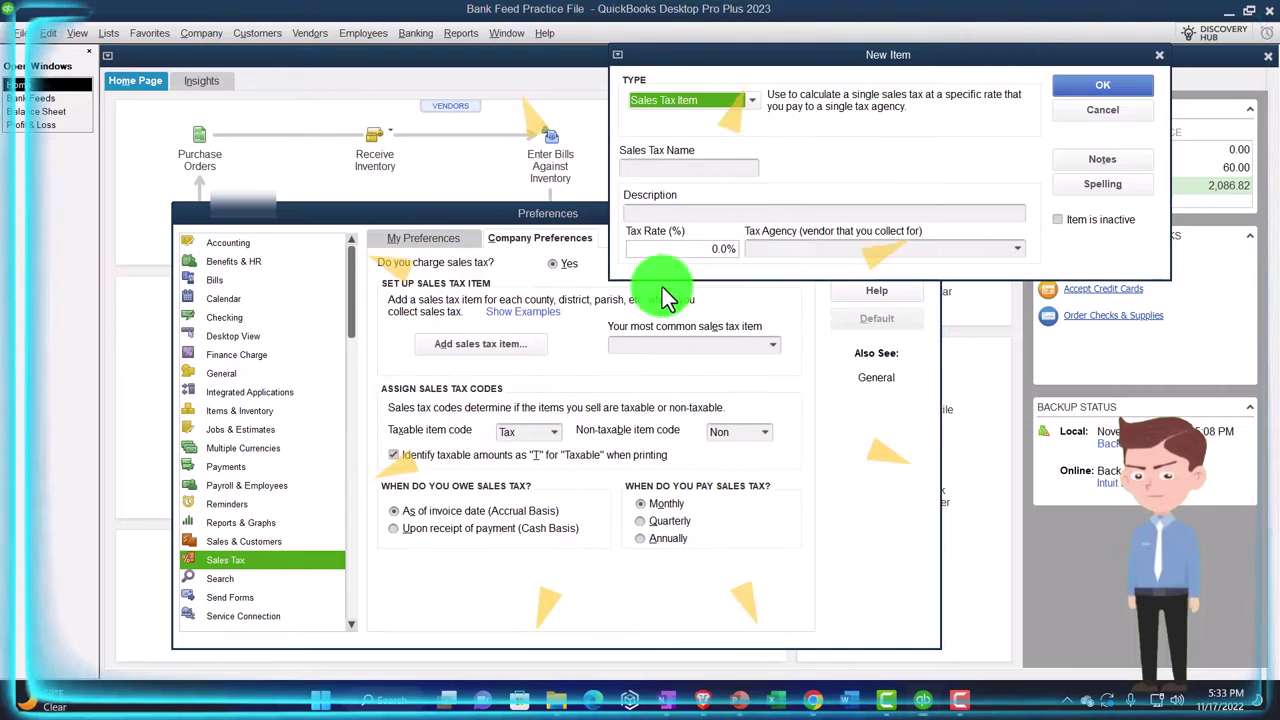
click(651, 167)
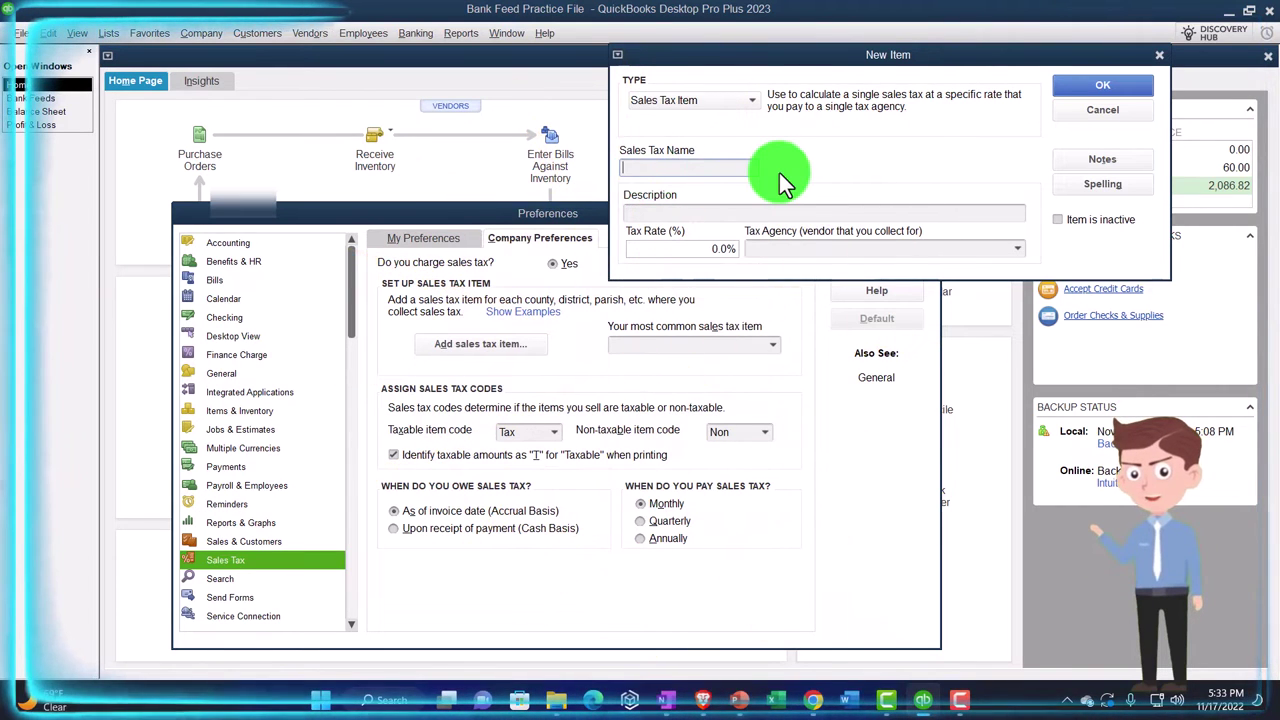
text(CA State)
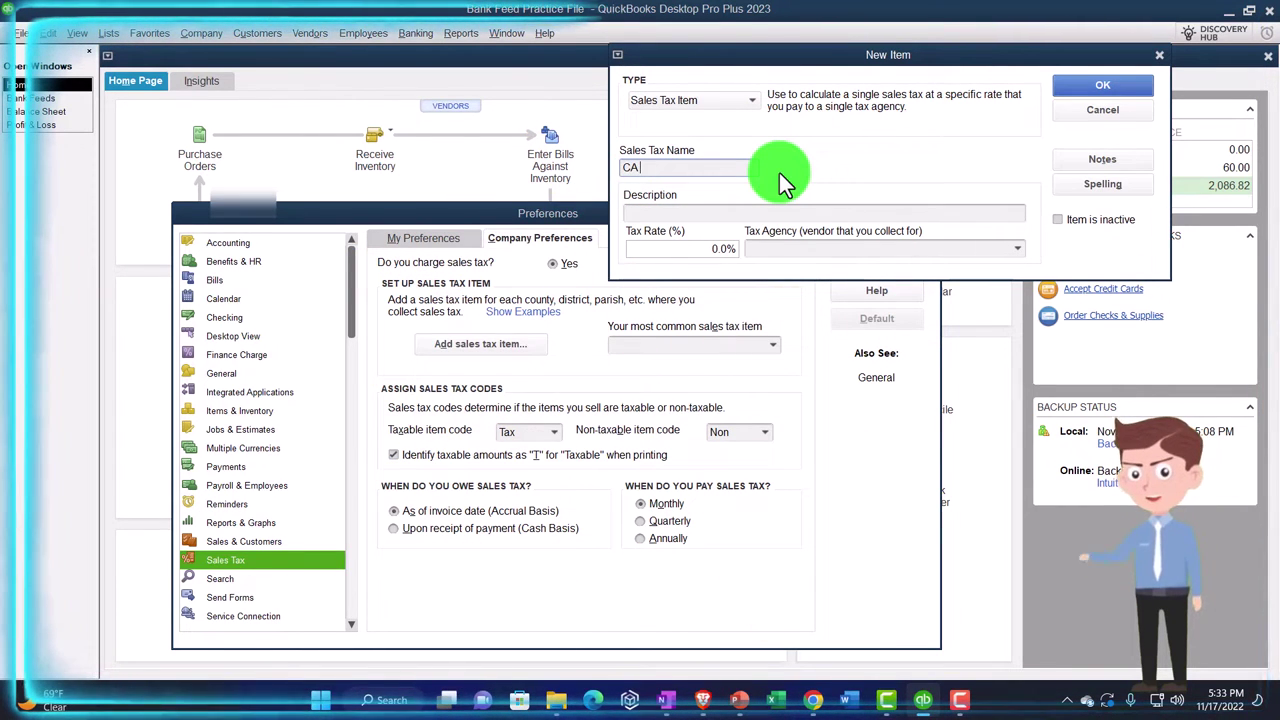
key(Tab)
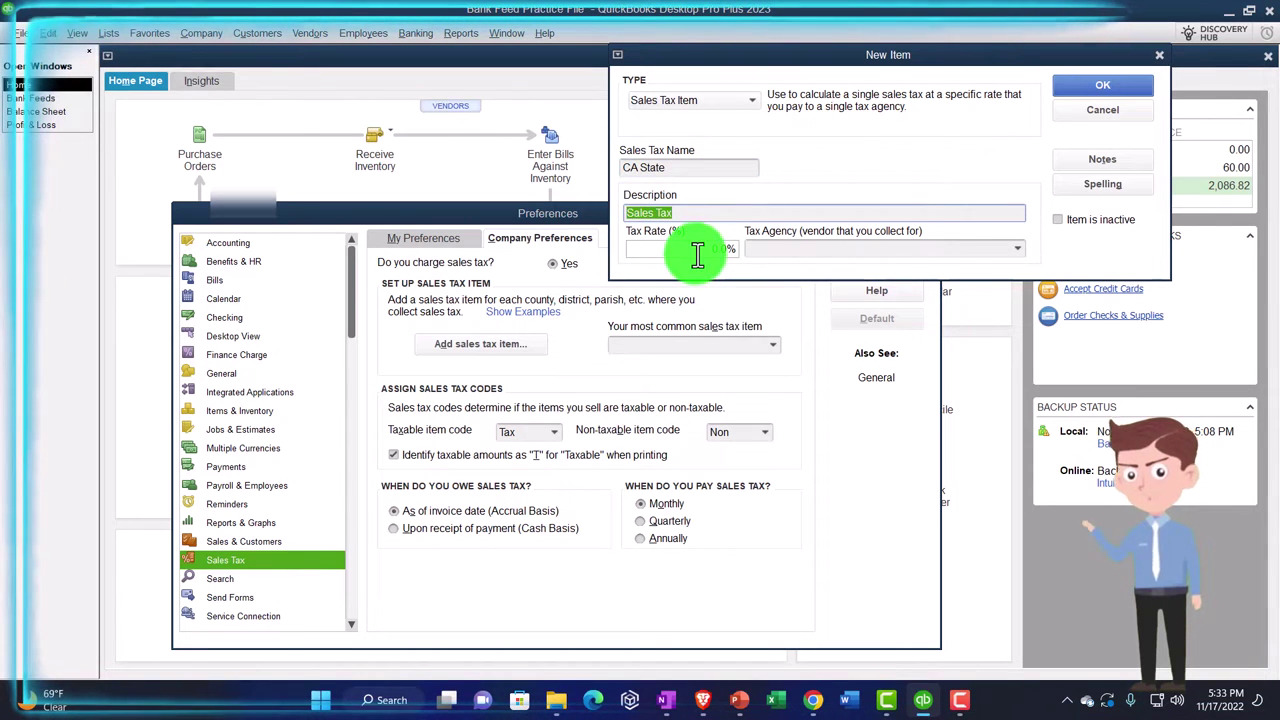
key(Tab)
key(BackSpace)
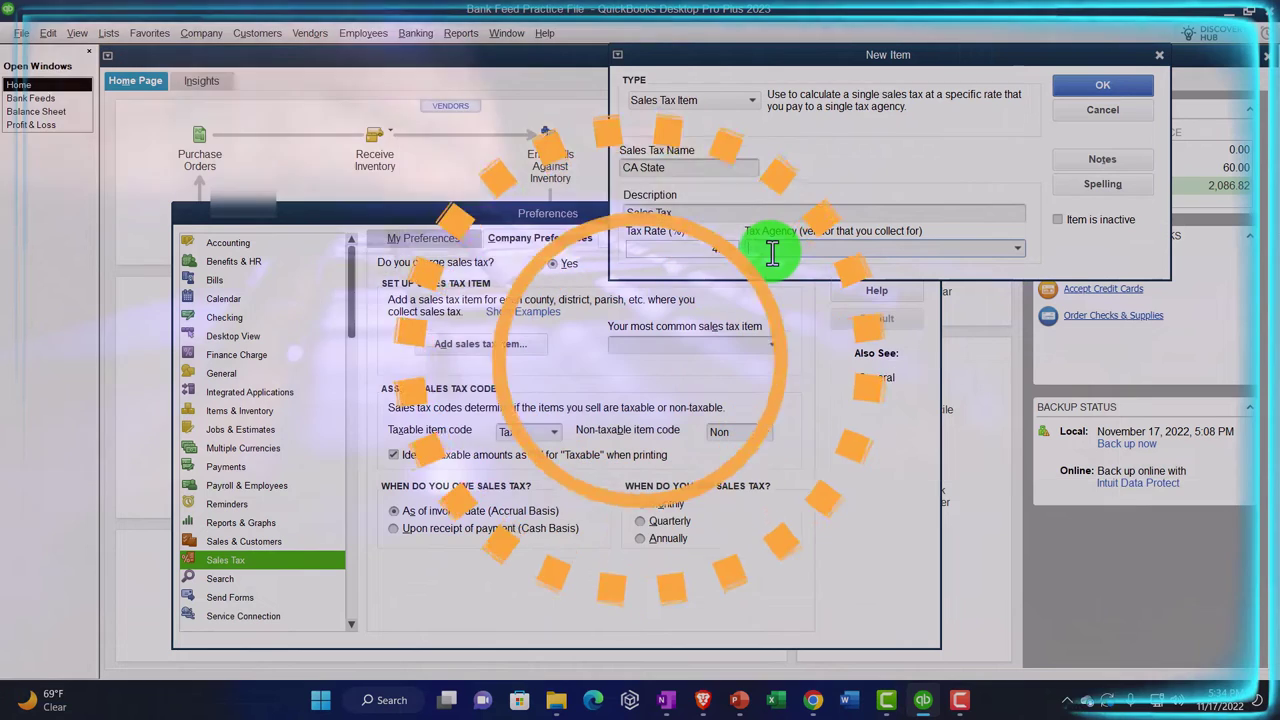
Quick-add CA State Tax Collector as the CA State item's tax agency vendor and save the item
click(772, 253)
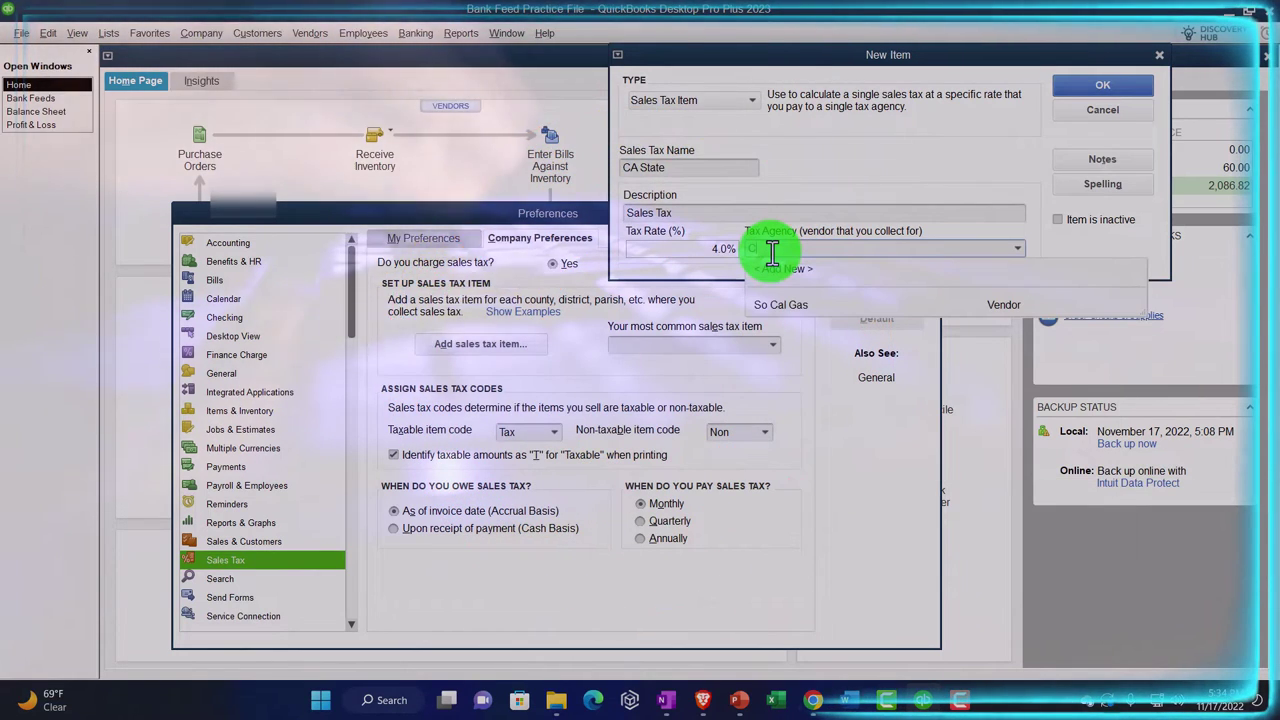
text(CA State)
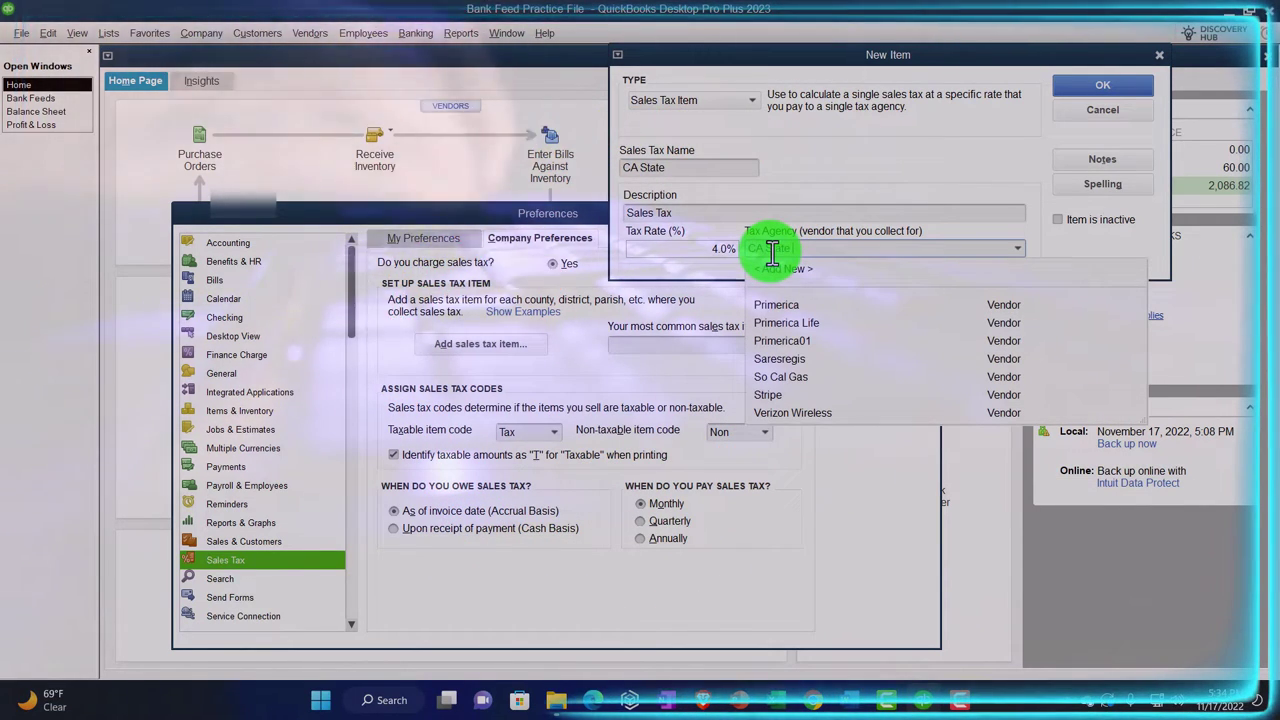
text( Tax Collector)
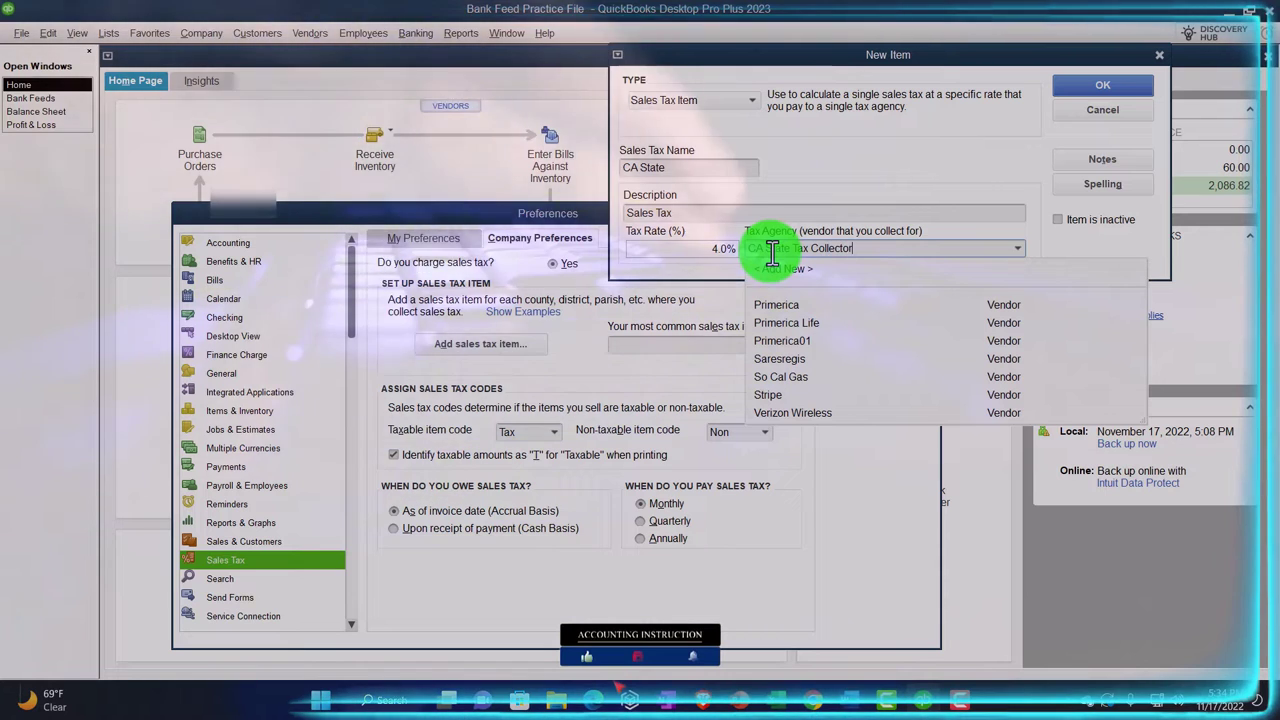
key(Tab)
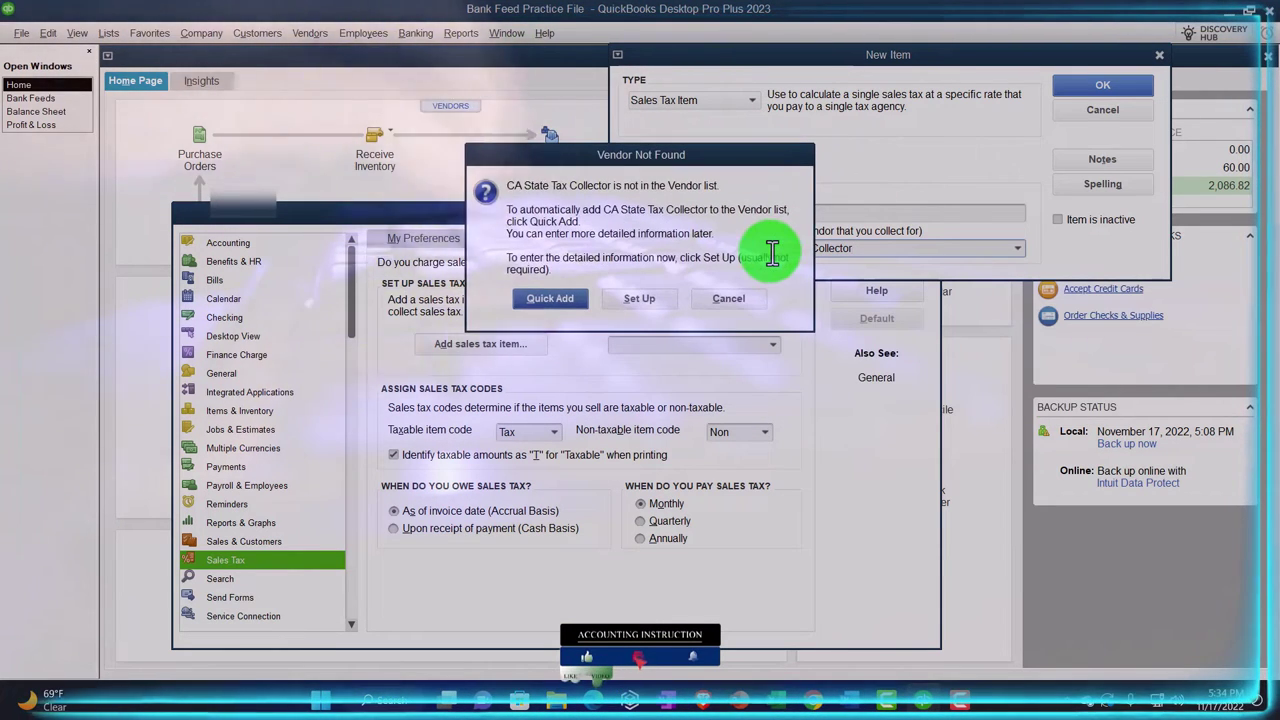
click(562, 300)
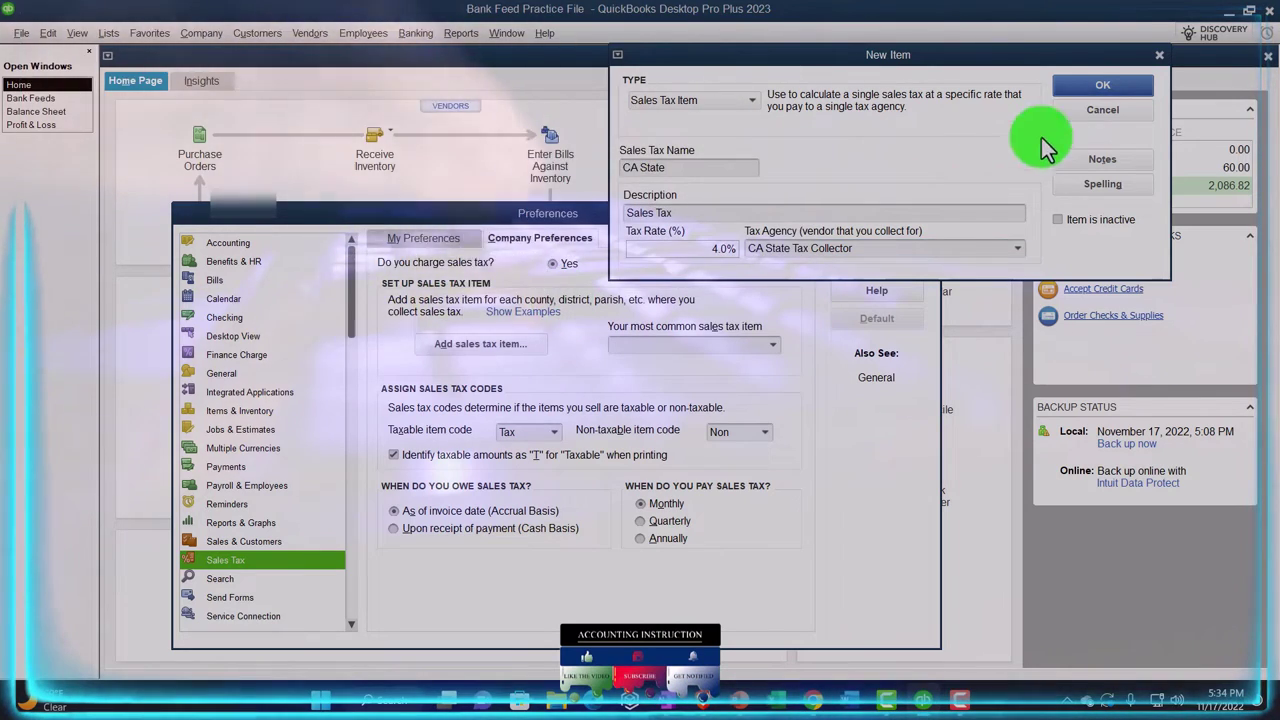
click(1084, 90)
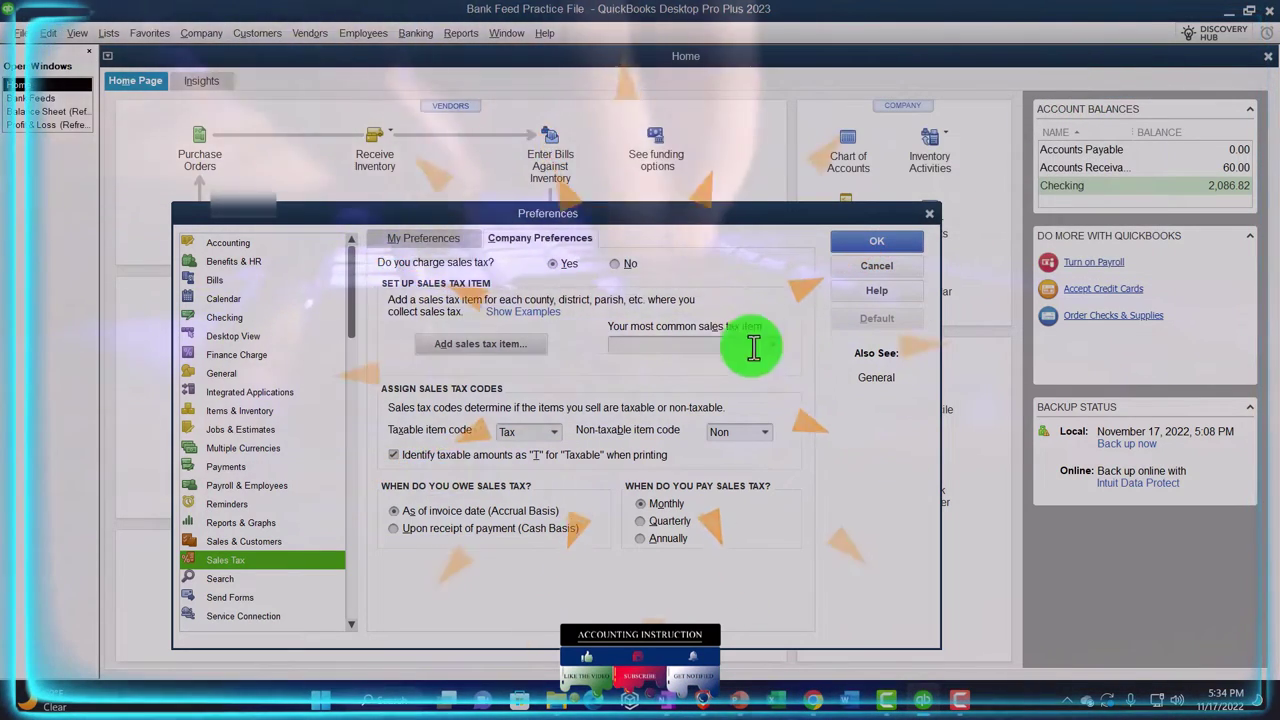
Start another sales tax item named CA Local with the description Sales Tax and a 1.0% tax rate
click(507, 352)
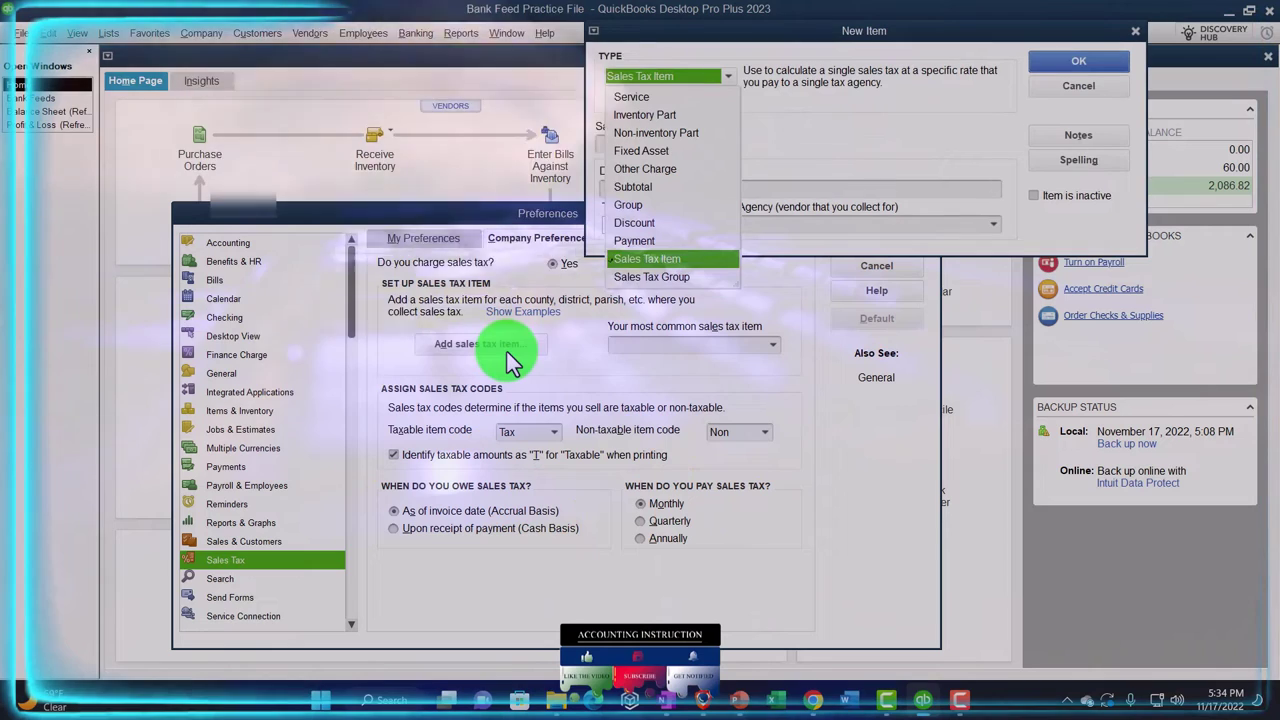
click(652, 262)
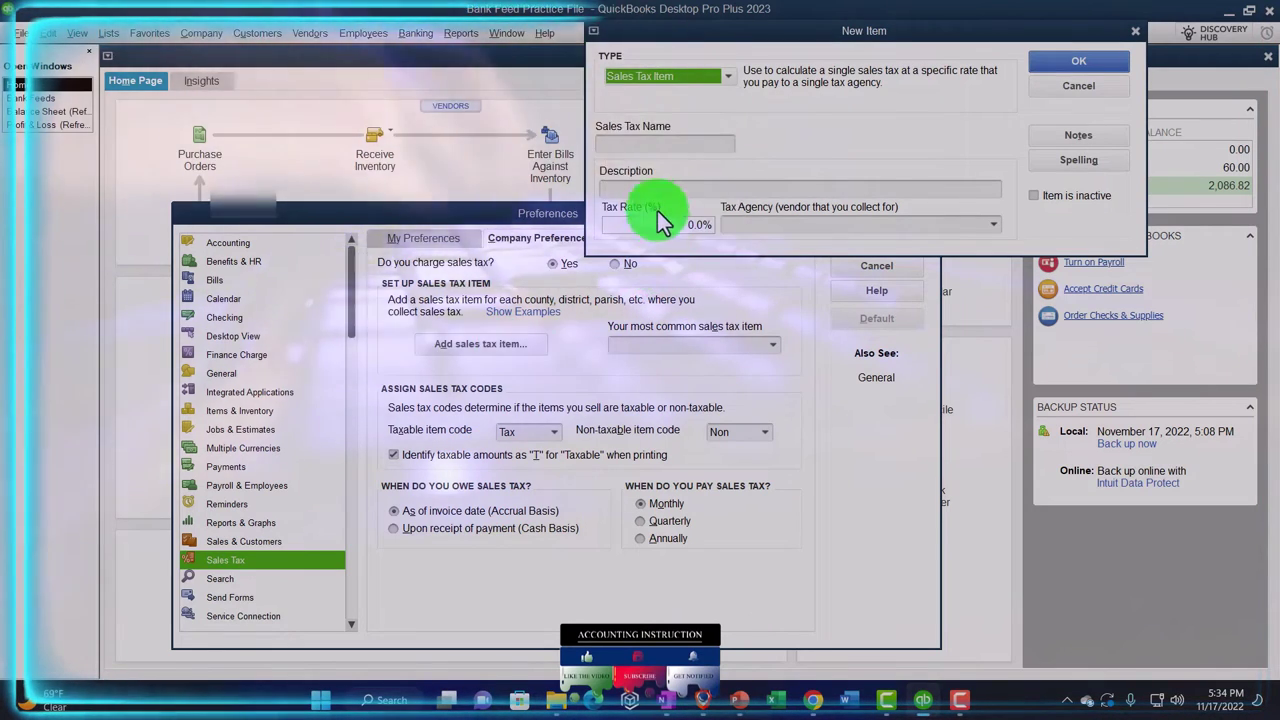
click(624, 143)
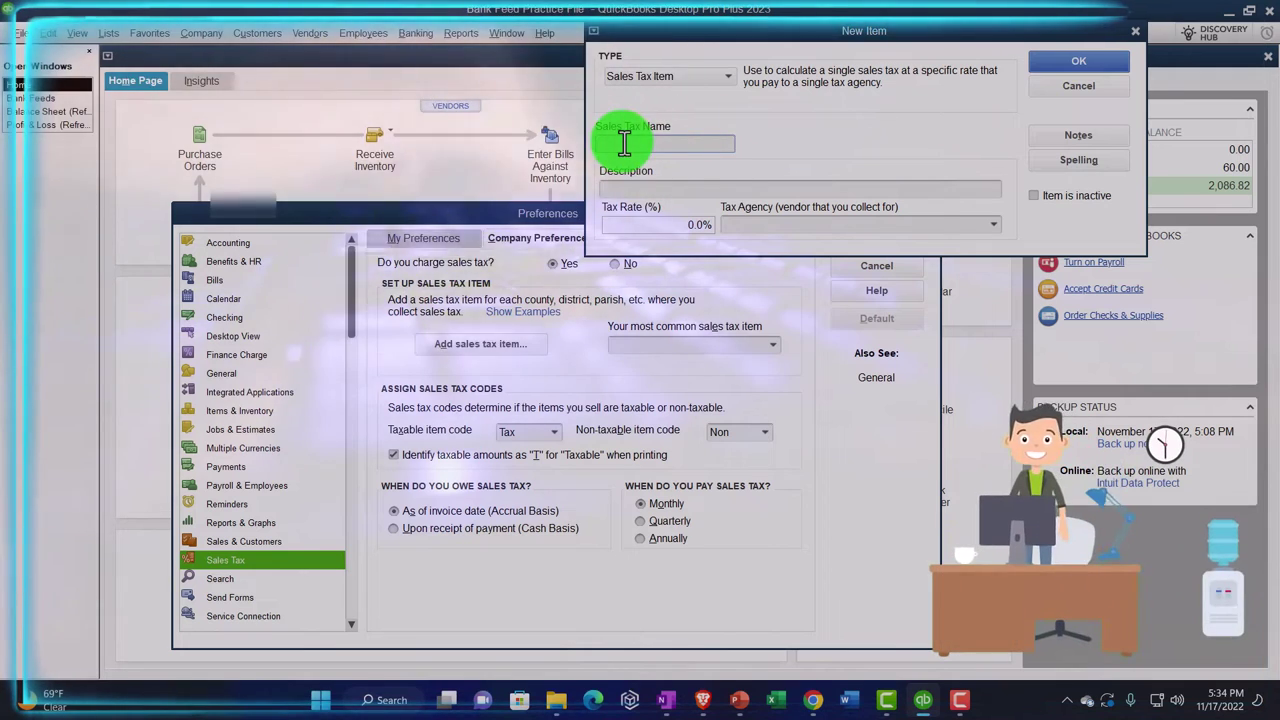
text(CA Local)
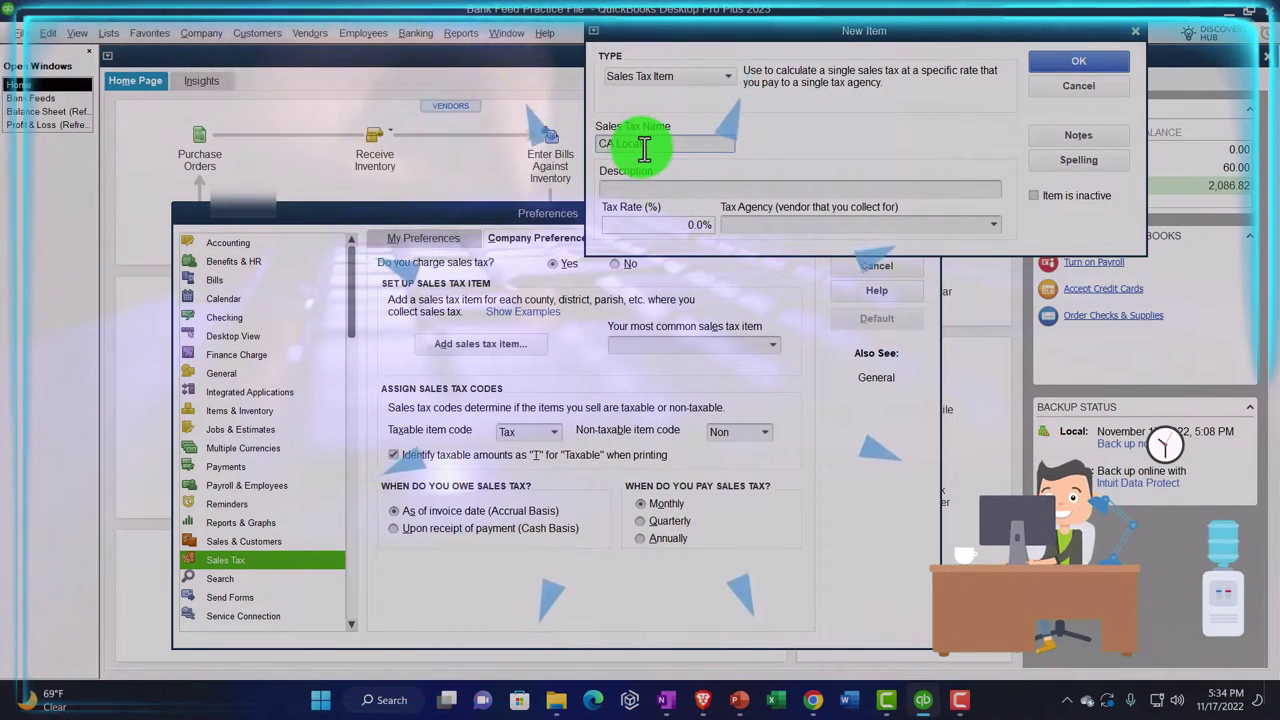
click(643, 184)
text(Sales Tax)
click(727, 226)
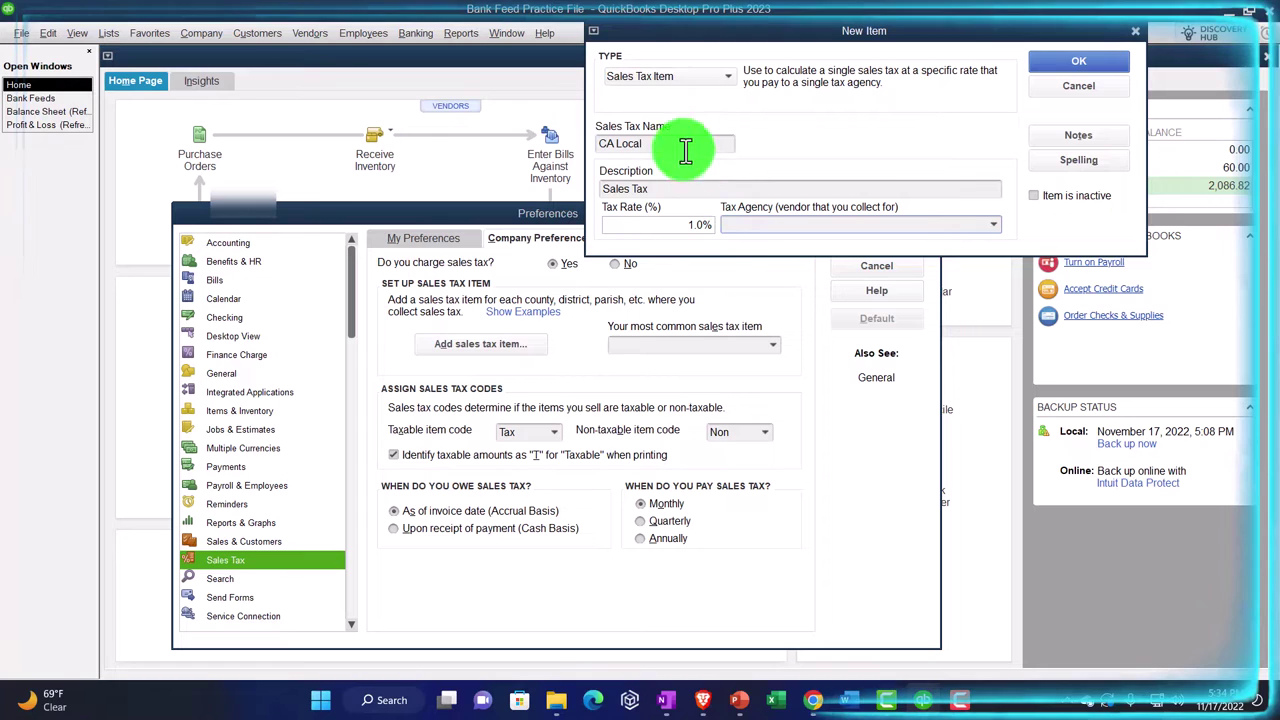
Quick-add CA Local Tax Collector as the CA Local item's tax agency vendor and save the item
drag(686, 146, 519, 134)
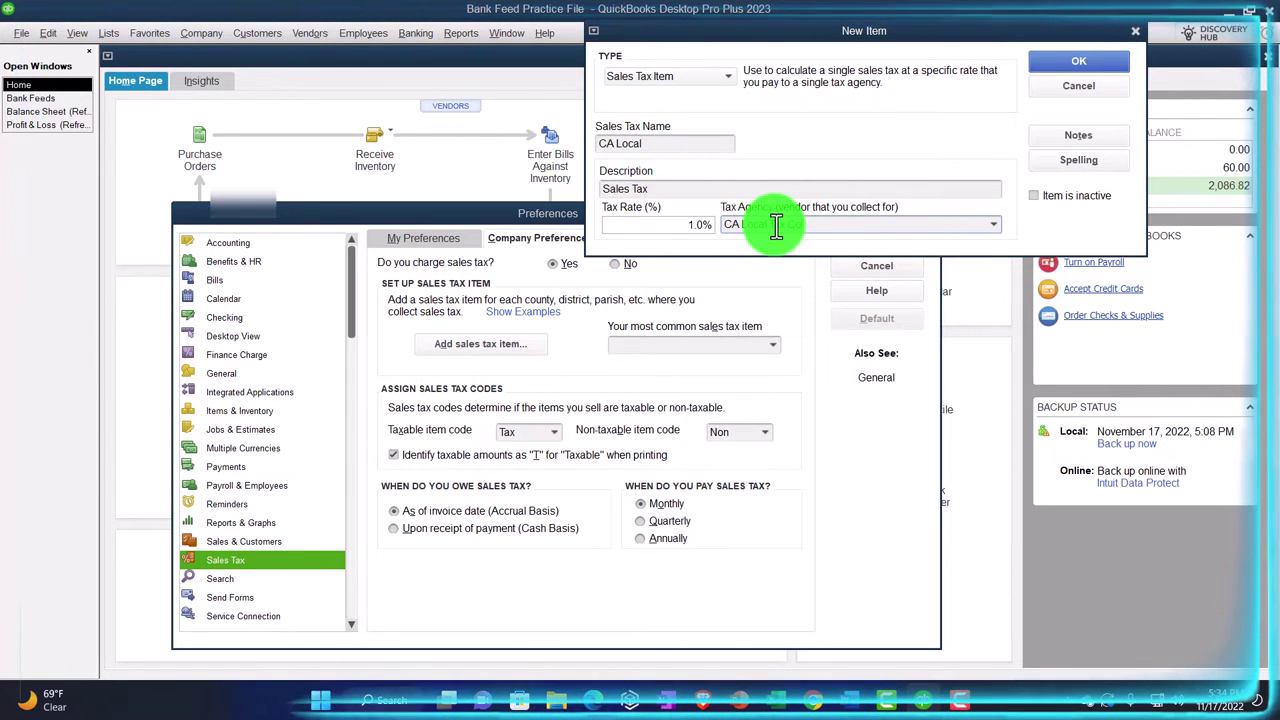
text(tor)
key(Tab)
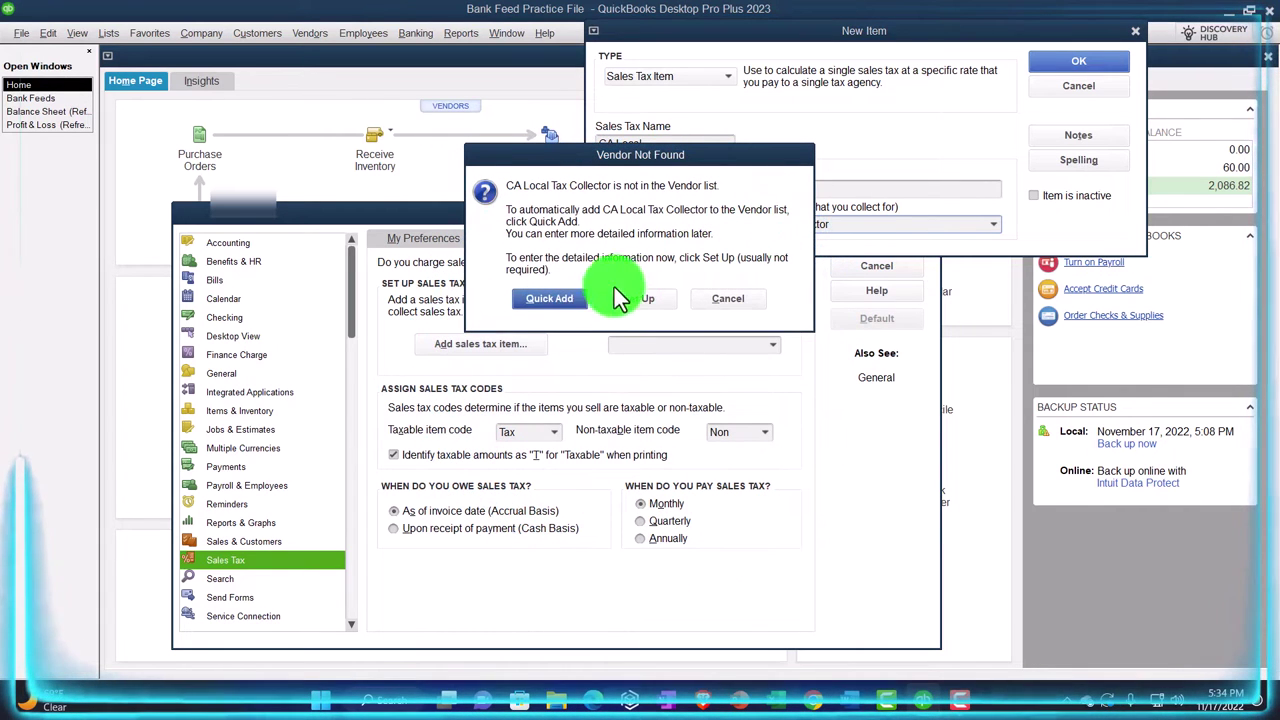
click(551, 299)
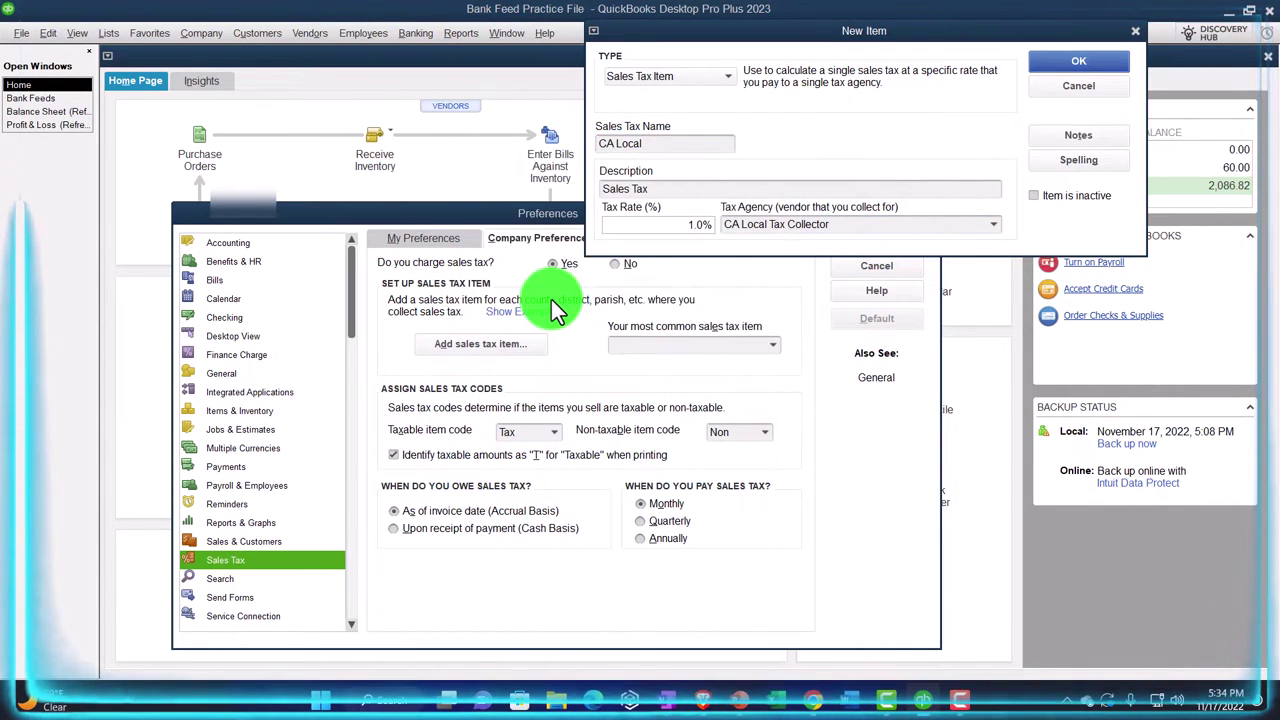
click(1072, 66)
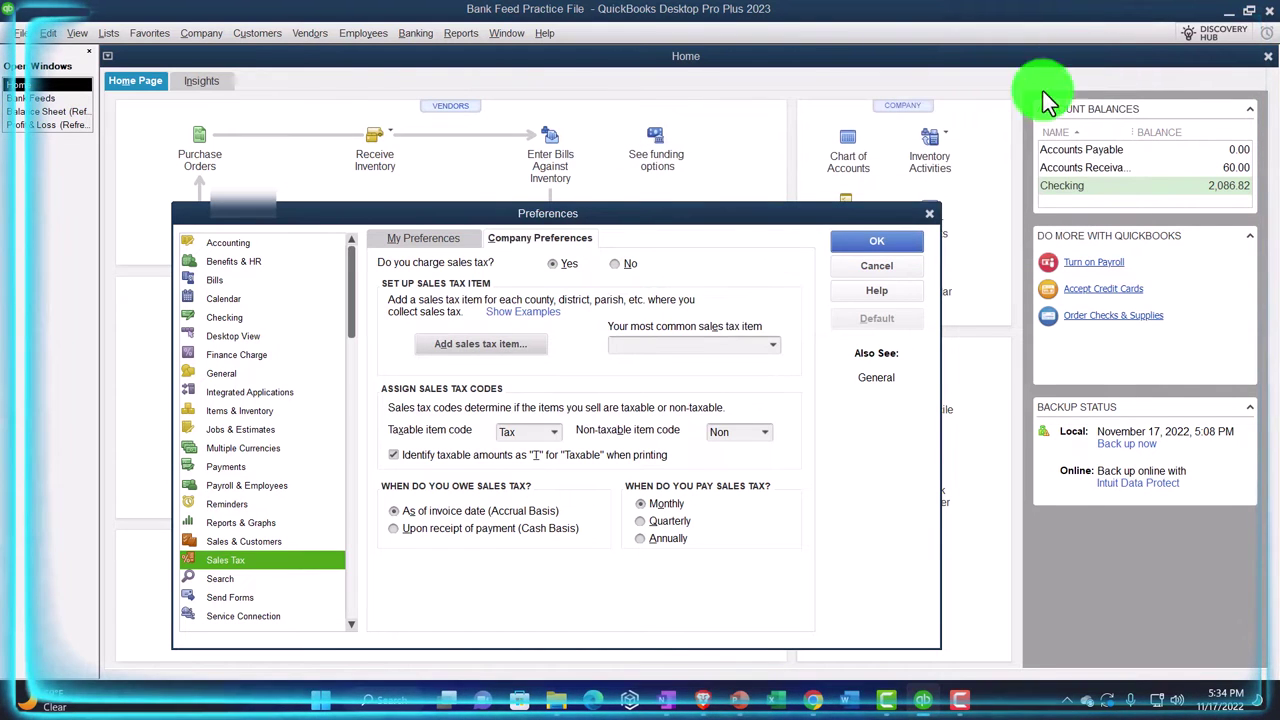
Create and save a sales tax group named CA Sales Tax that combines the CA Local and CA State items
click(530, 346)
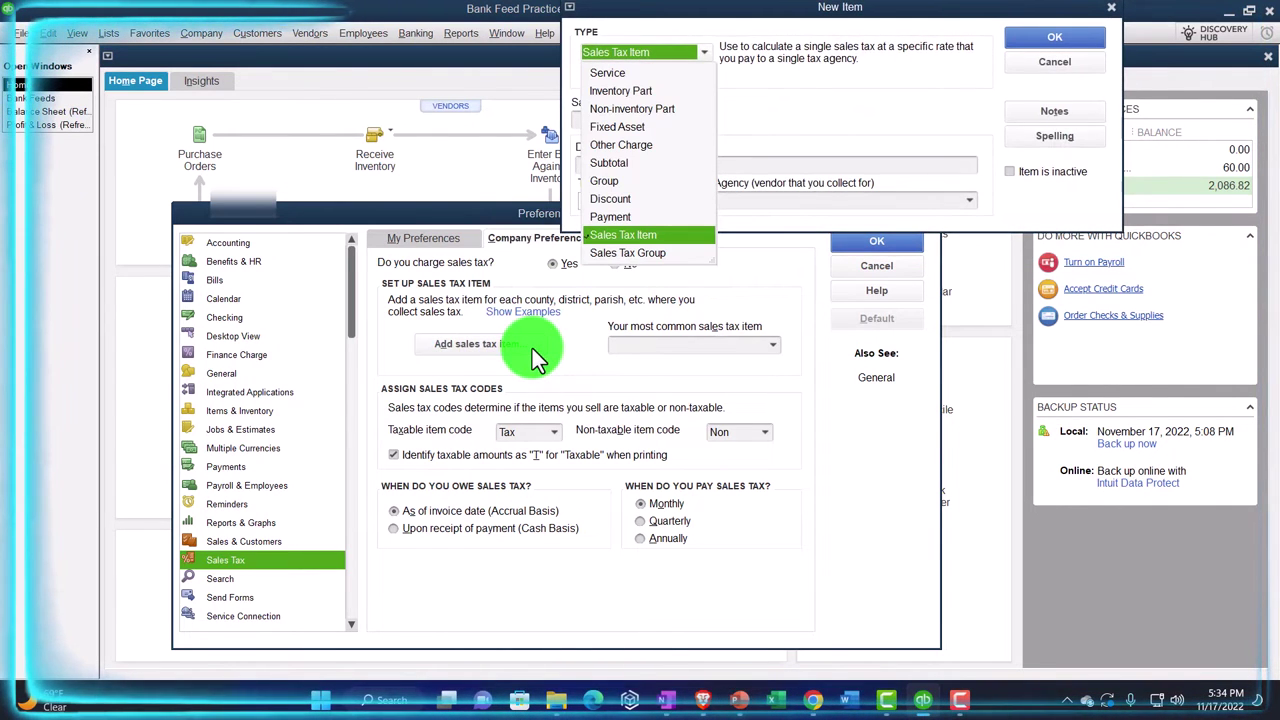
click(643, 256)
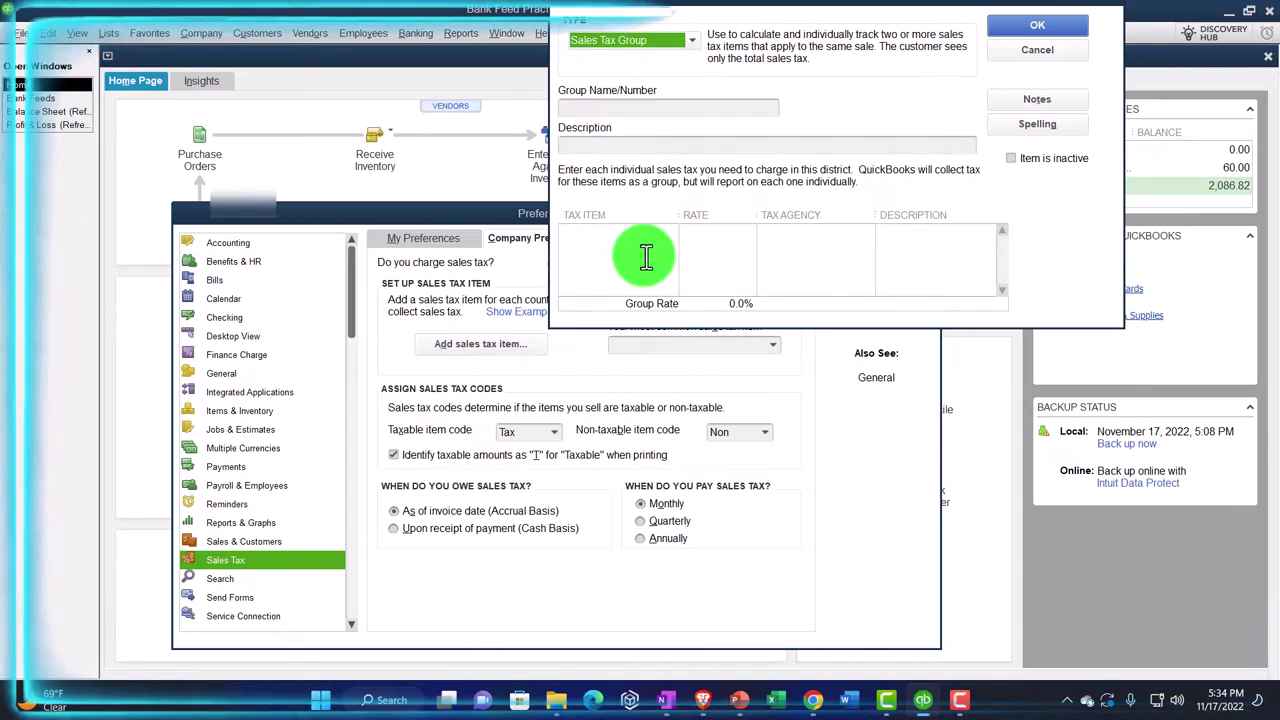
click(693, 42)
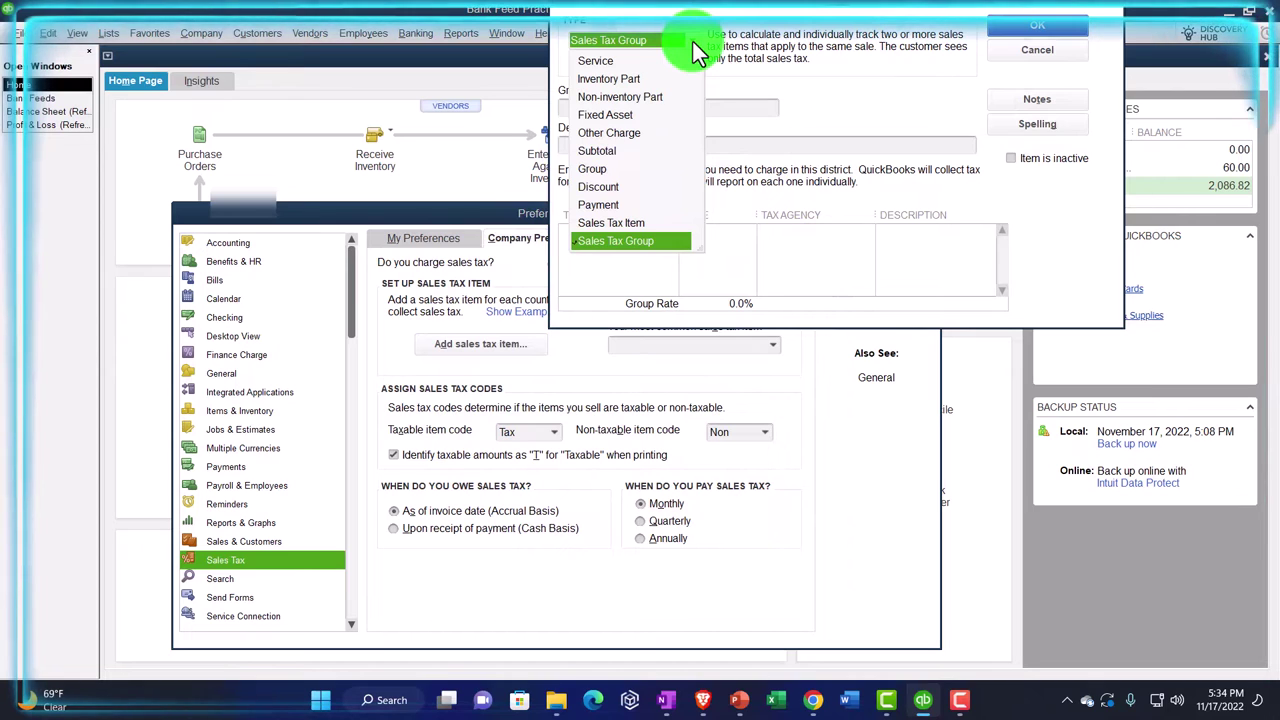
click(693, 42)
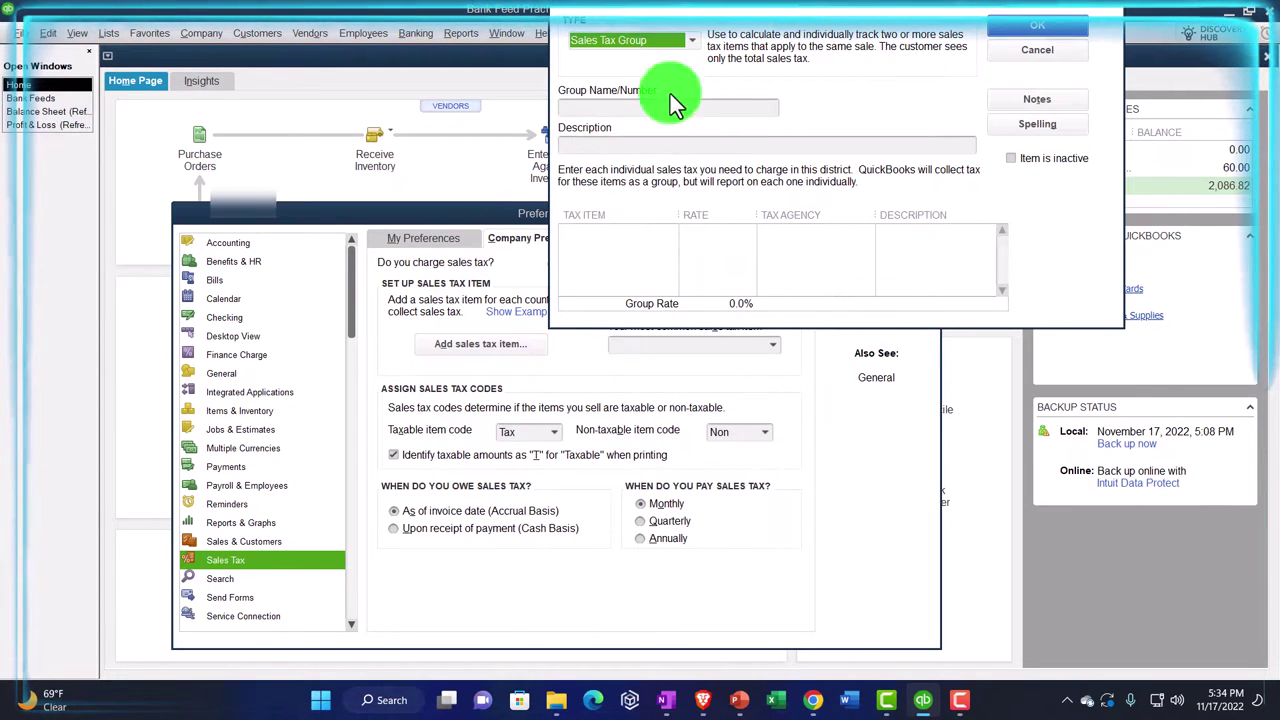
click(621, 238)
click(674, 235)
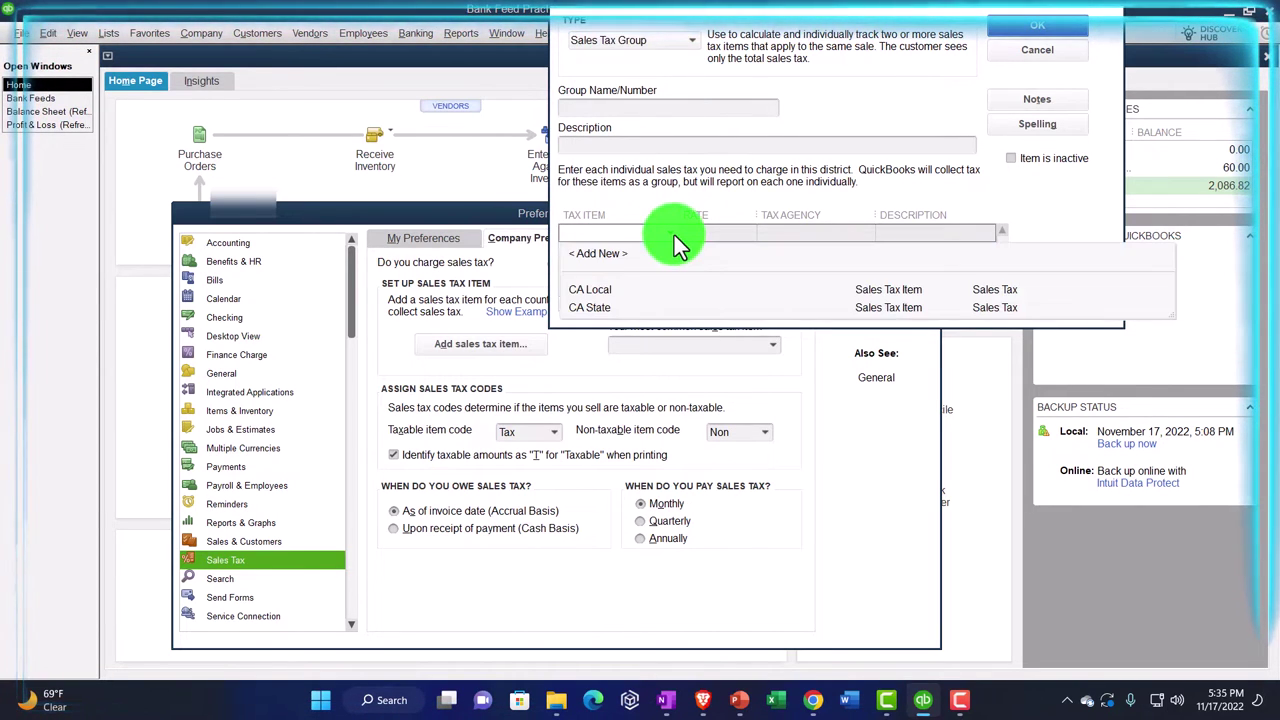
click(606, 291)
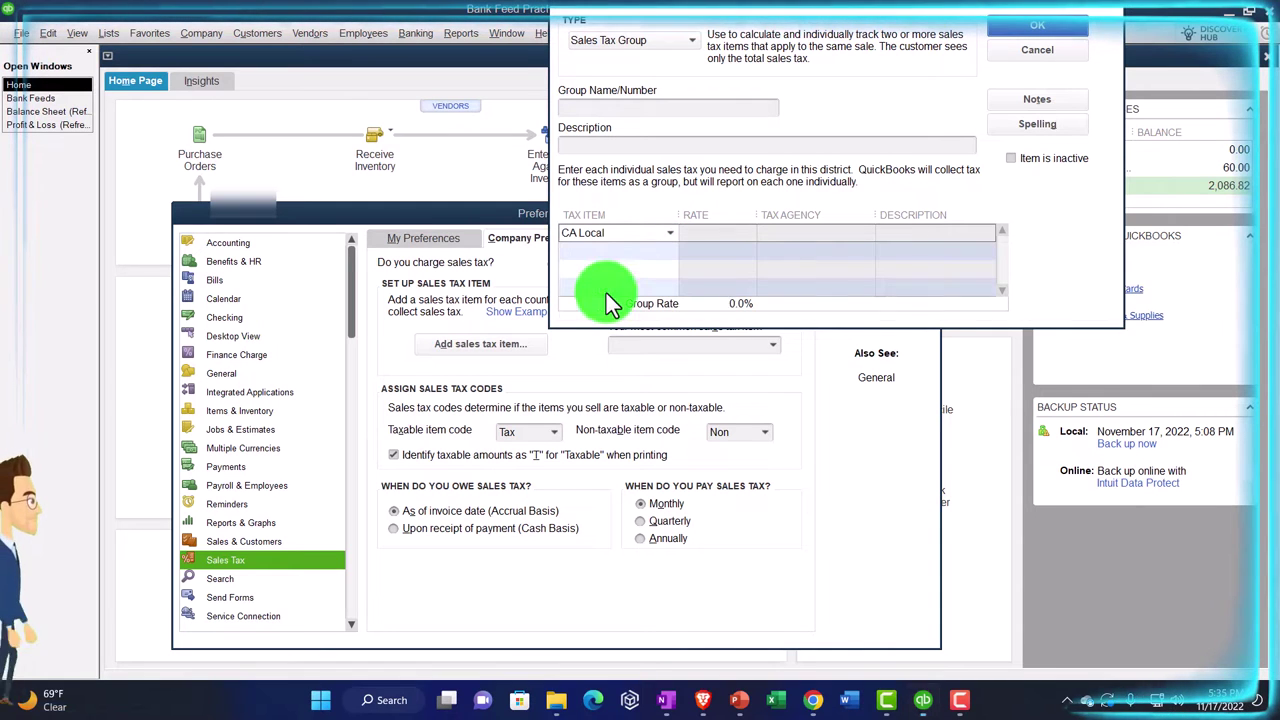
click(623, 251)
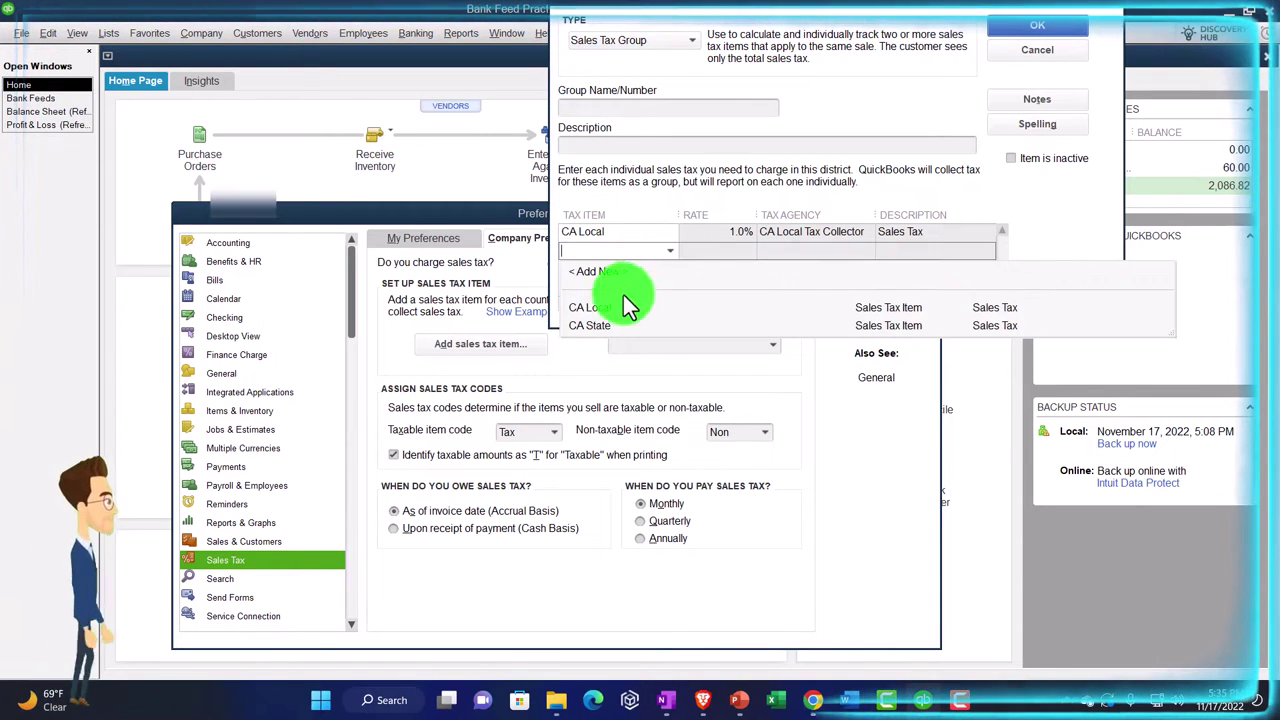
click(600, 326)
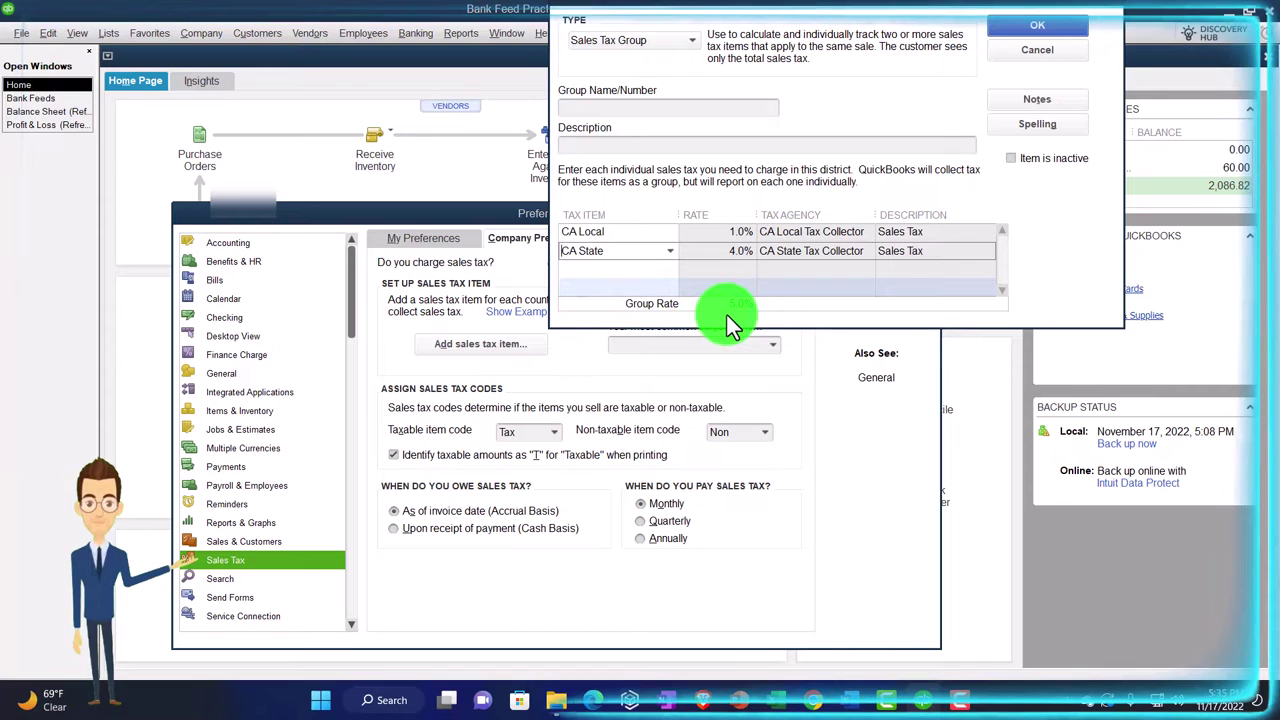
click(588, 108)
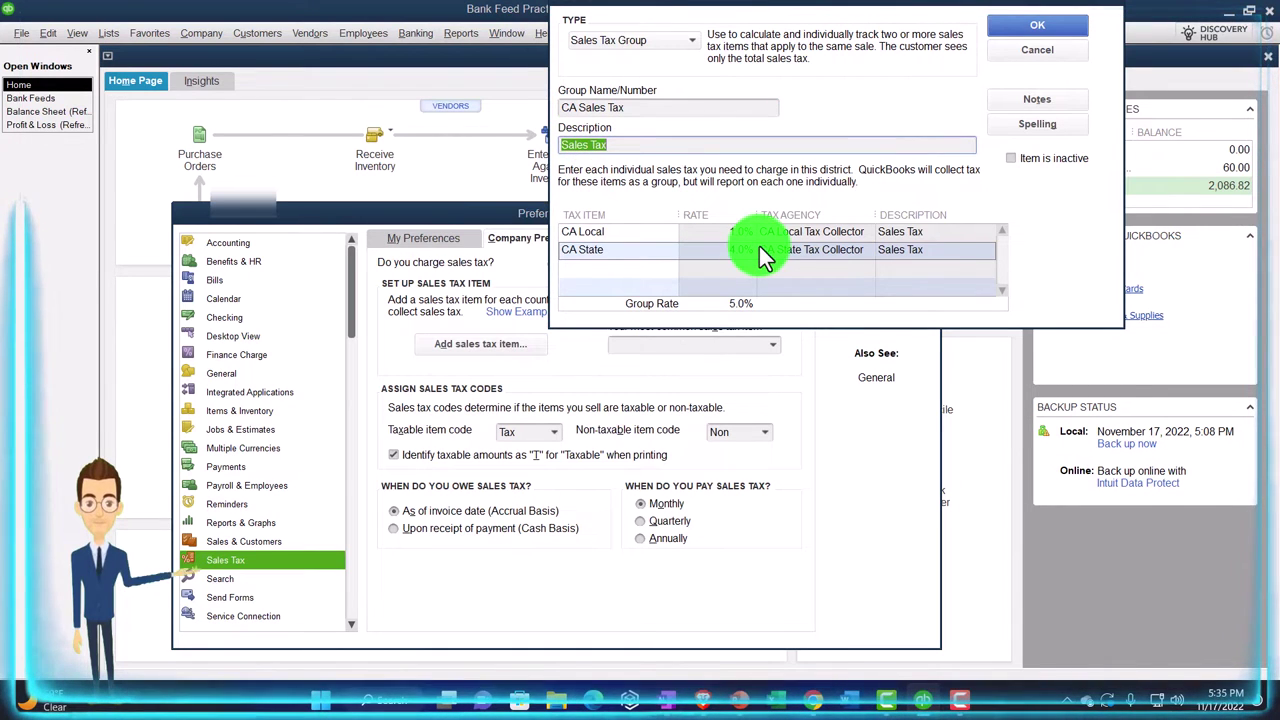
click(1027, 34)
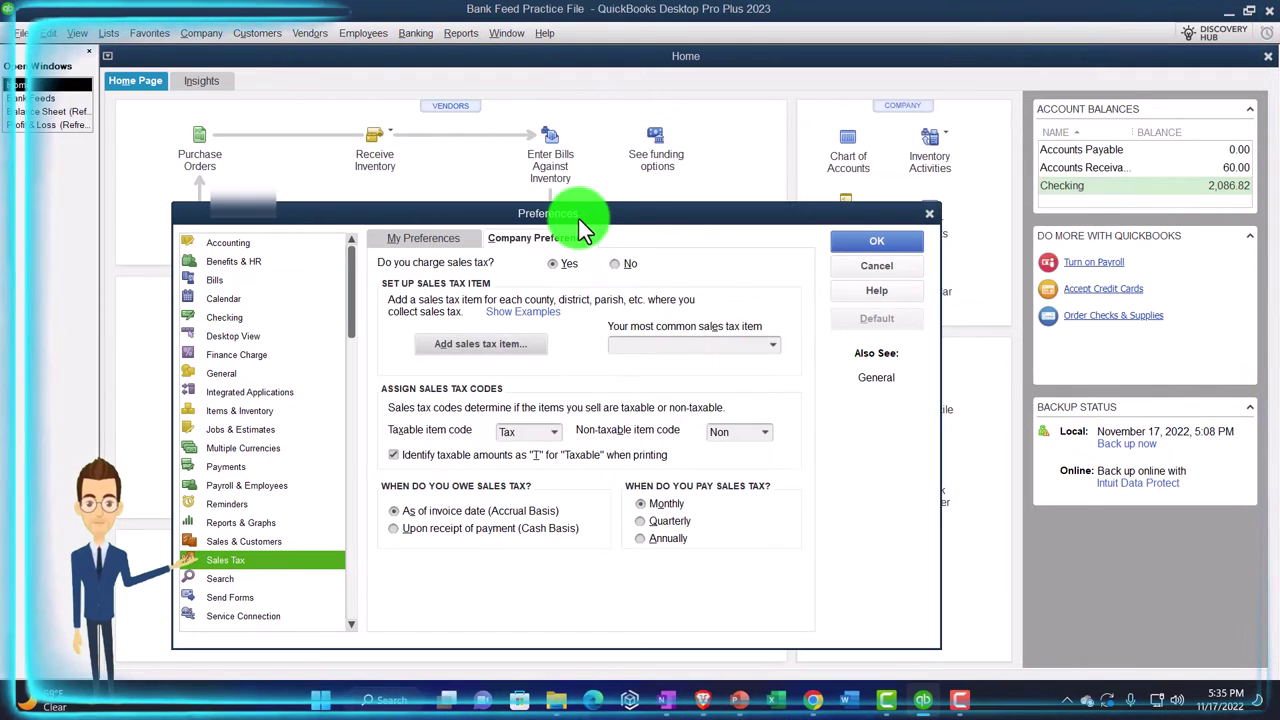
Set the company's most common sales tax item to the CA Sales Tax group
drag(579, 220, 851, 164)
drag(622, 188, 544, 80)
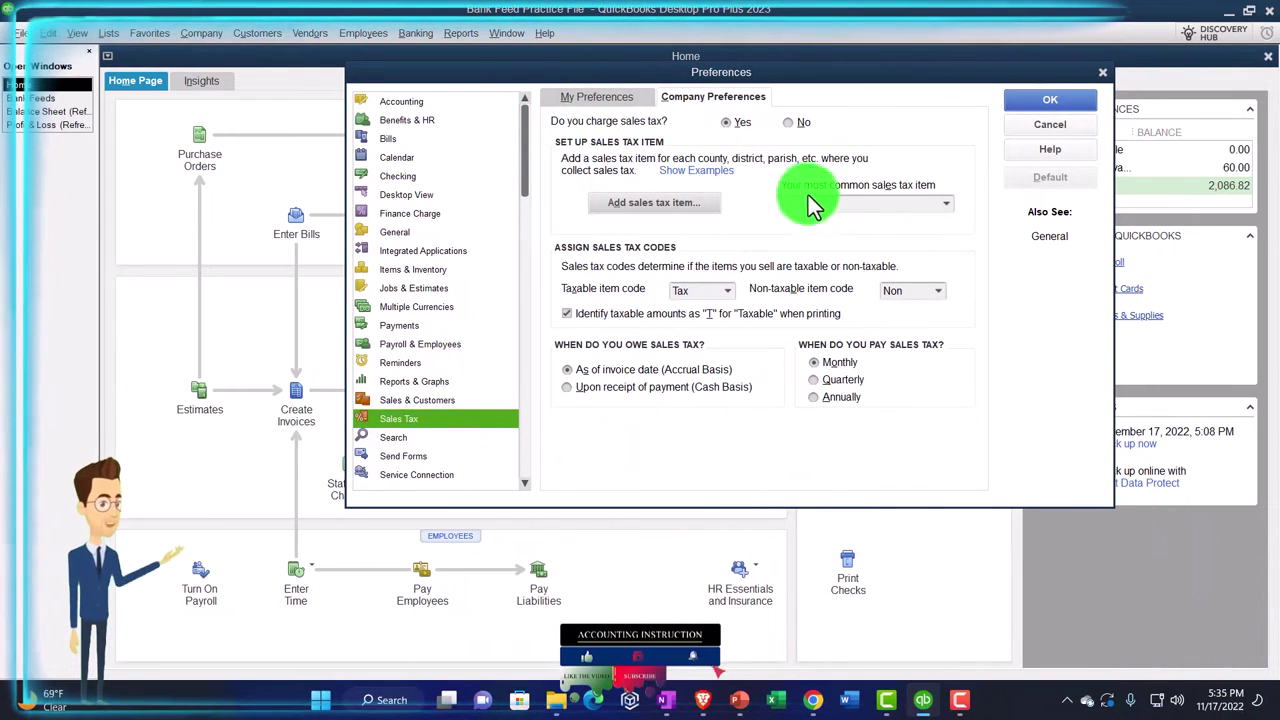
click(945, 204)
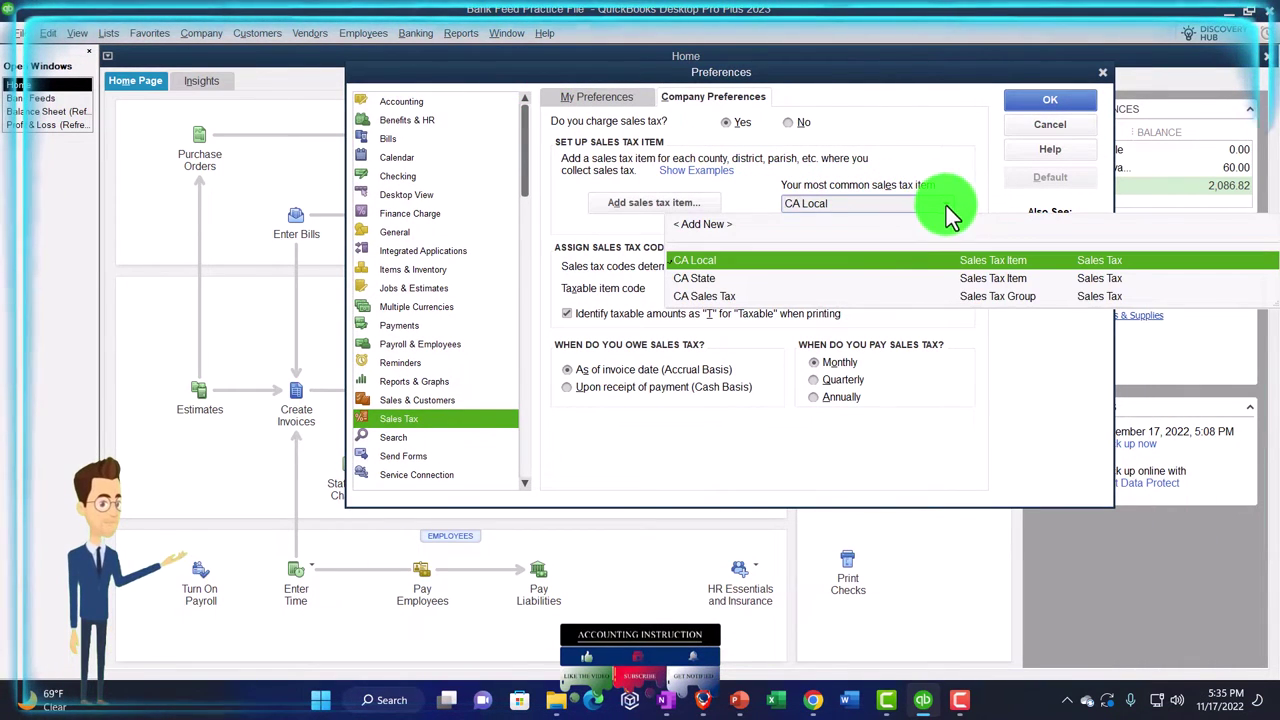
click(710, 297)
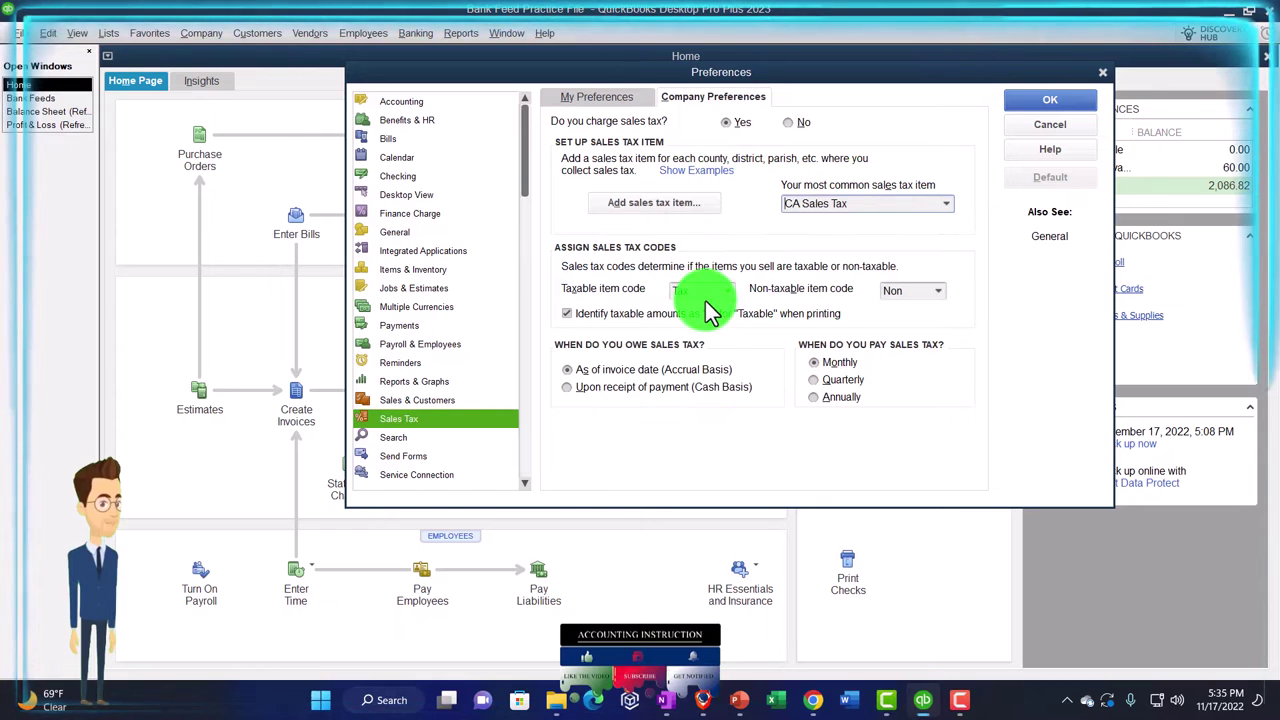
click(946, 208)
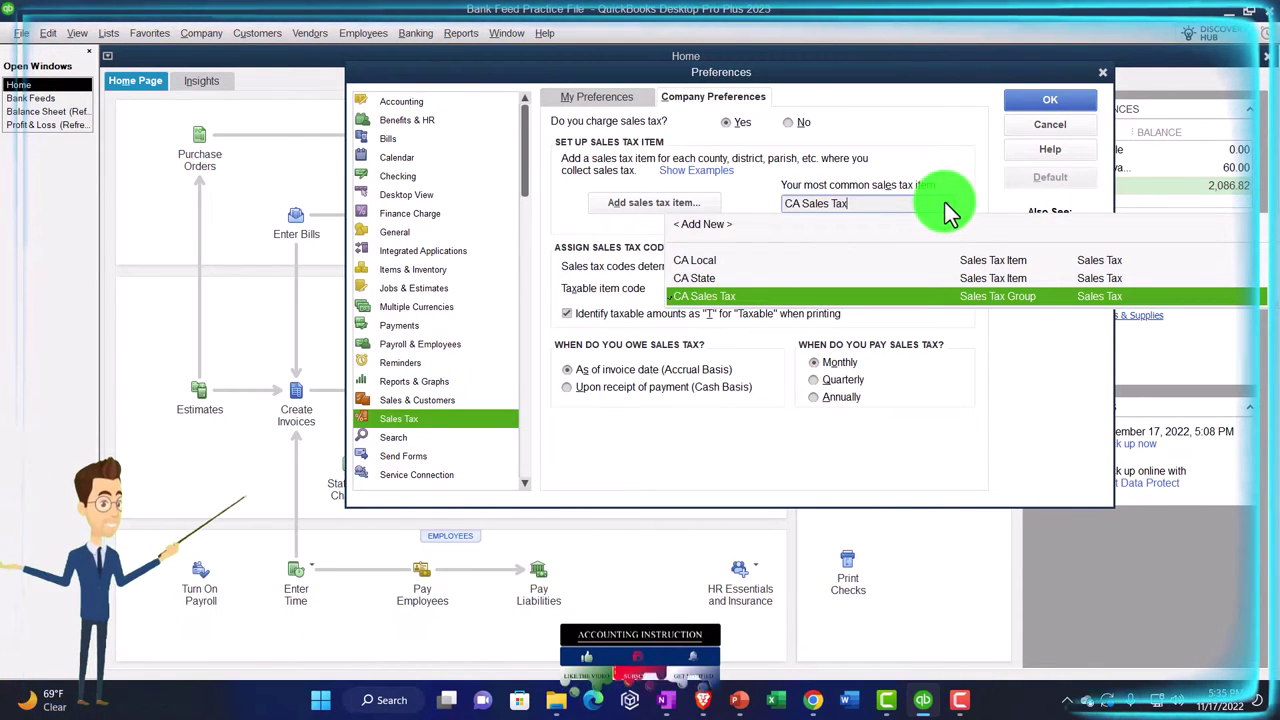
Save the sales tax preferences with CA Sales Tax as the most common item, making all existing customers and inventory and non-inventory parts taxable
click(946, 210)
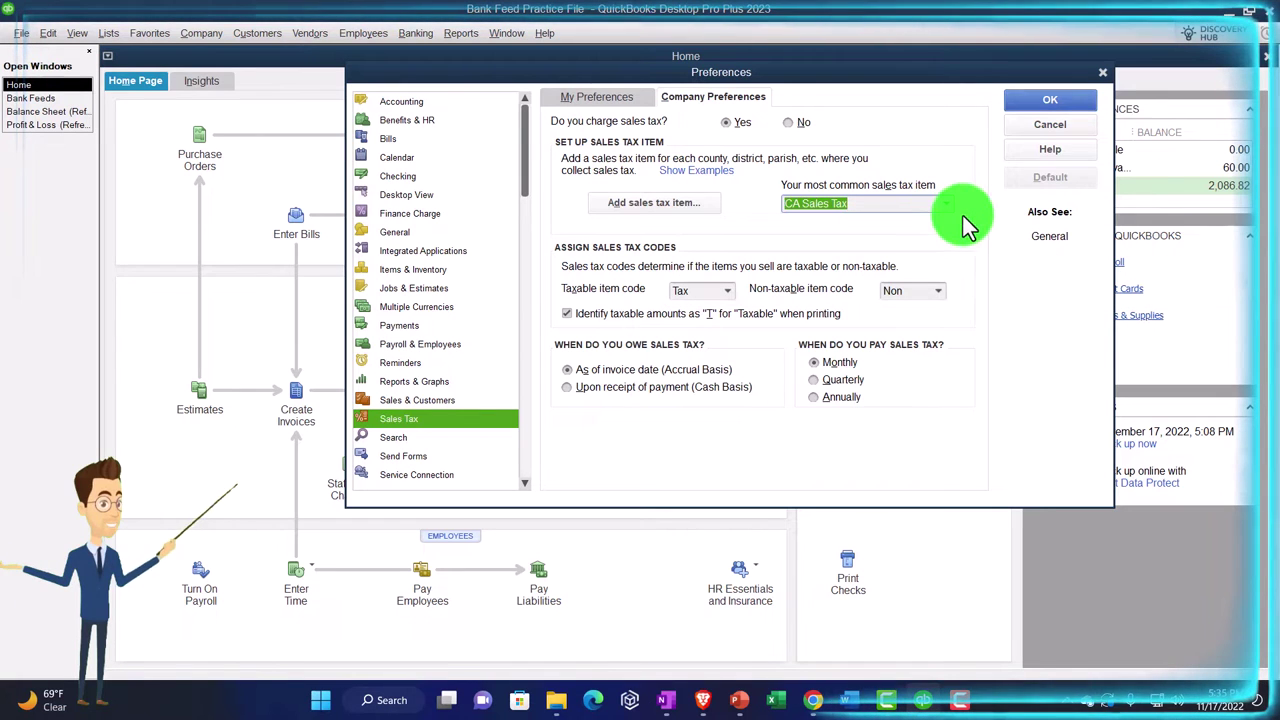
click(1042, 103)
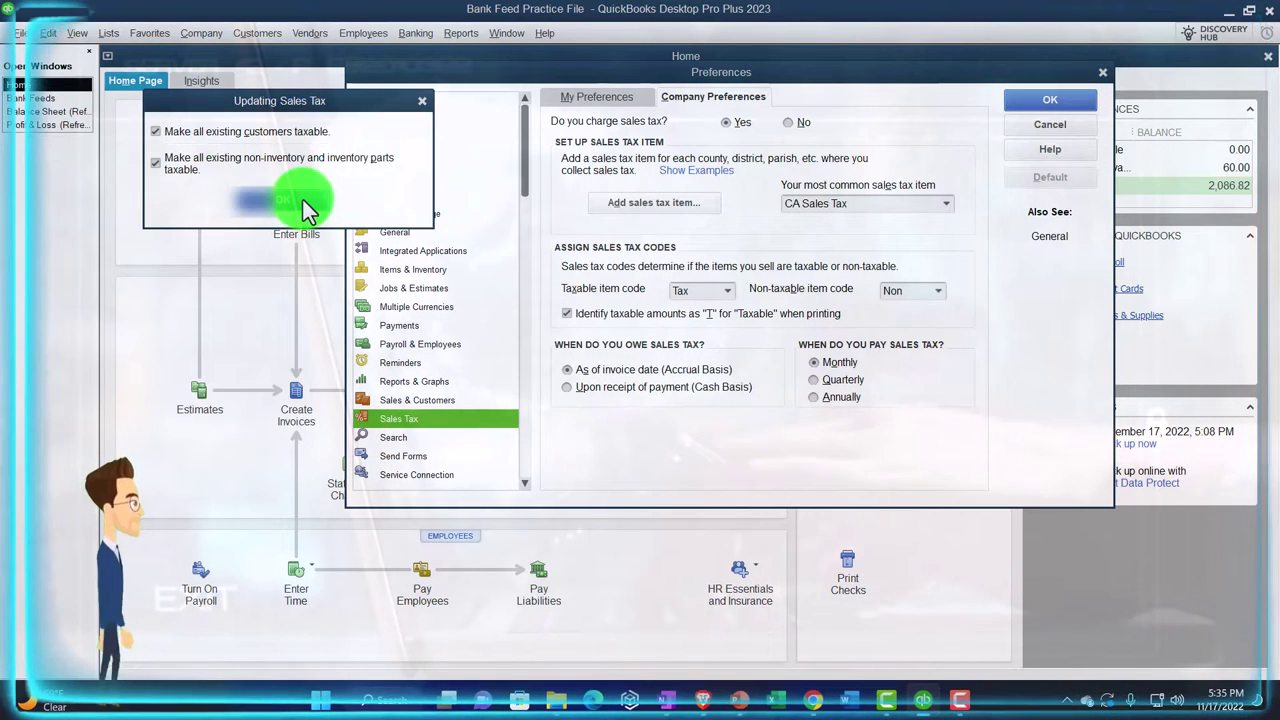
click(303, 205)
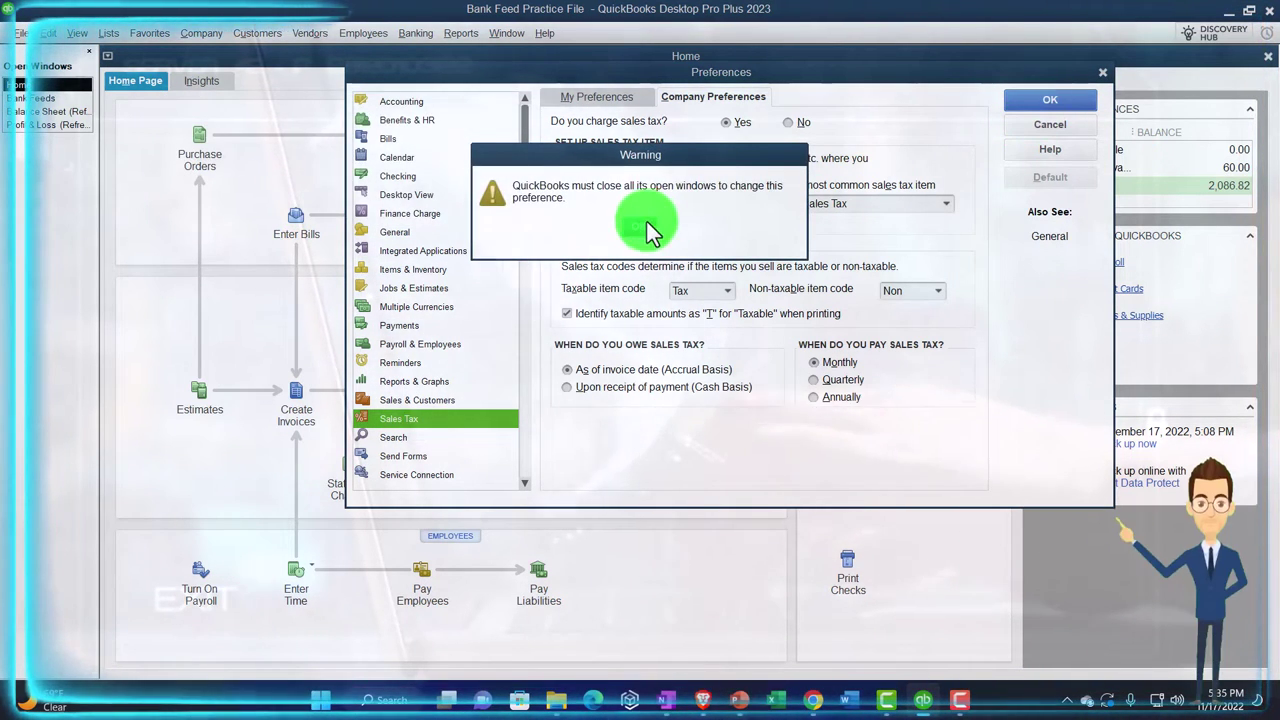
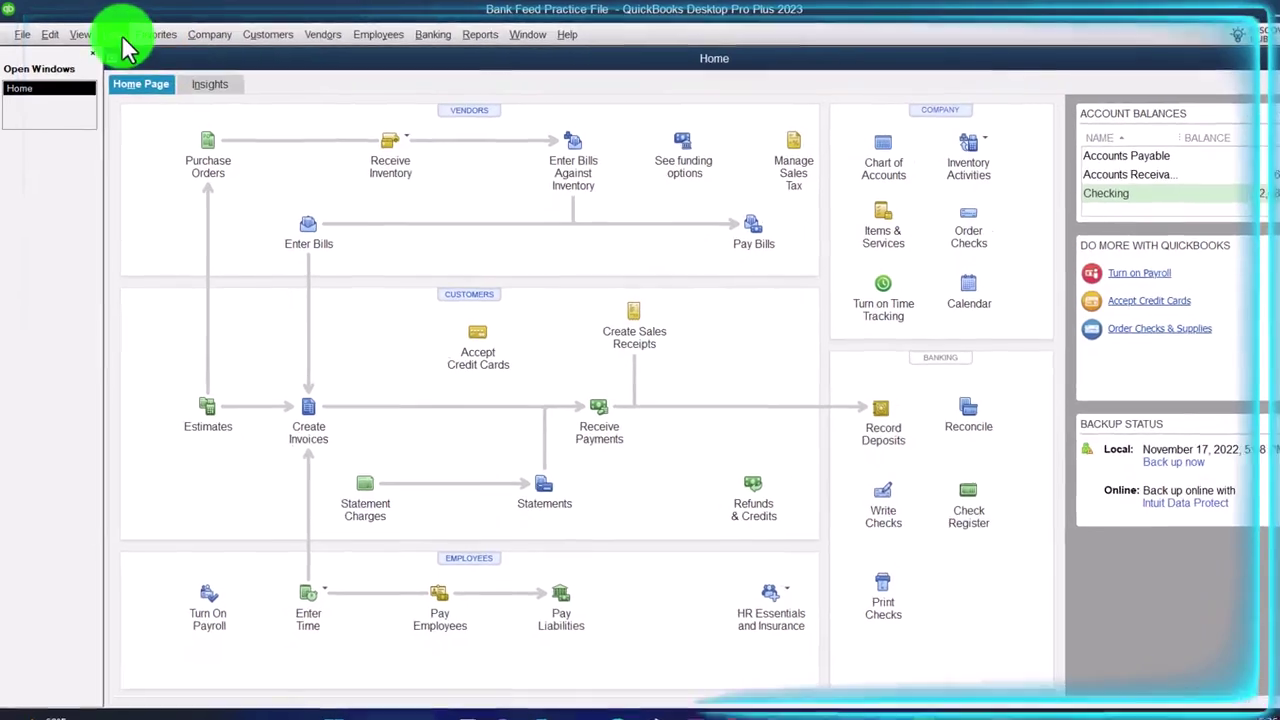
Open the item list and start a new Inventory Part item named Inv 3
click(108, 33)
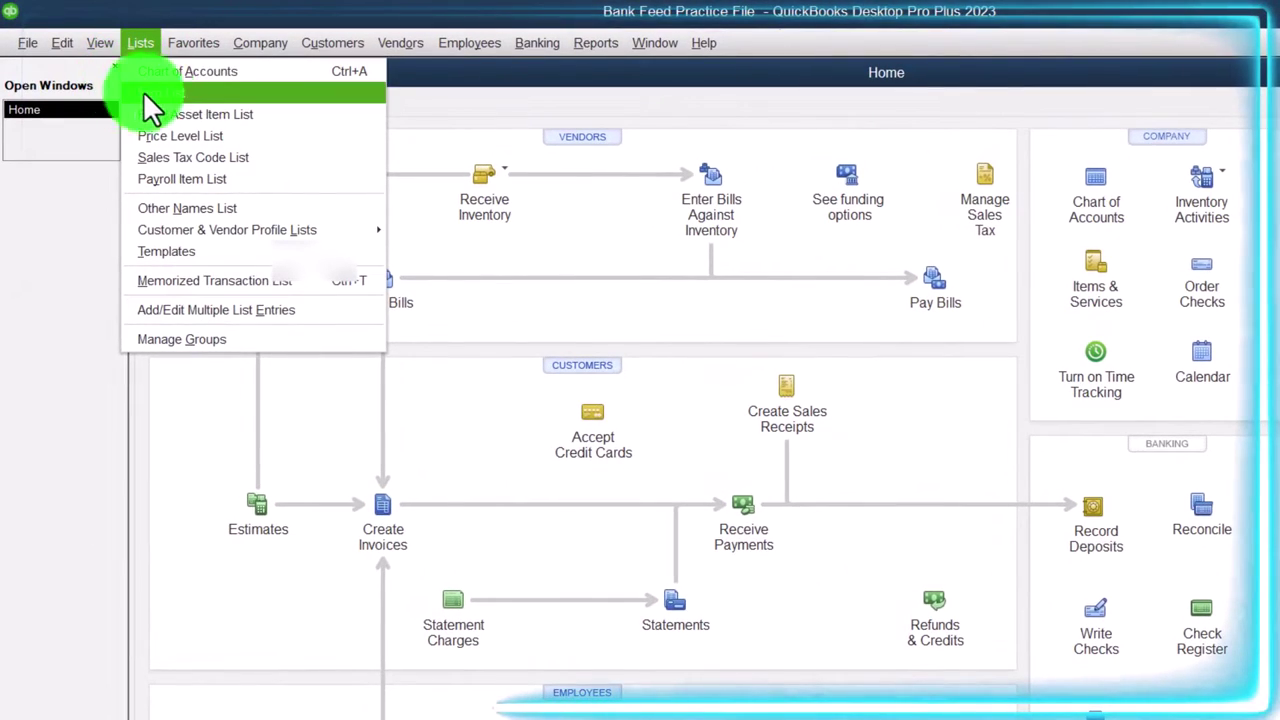
click(198, 91)
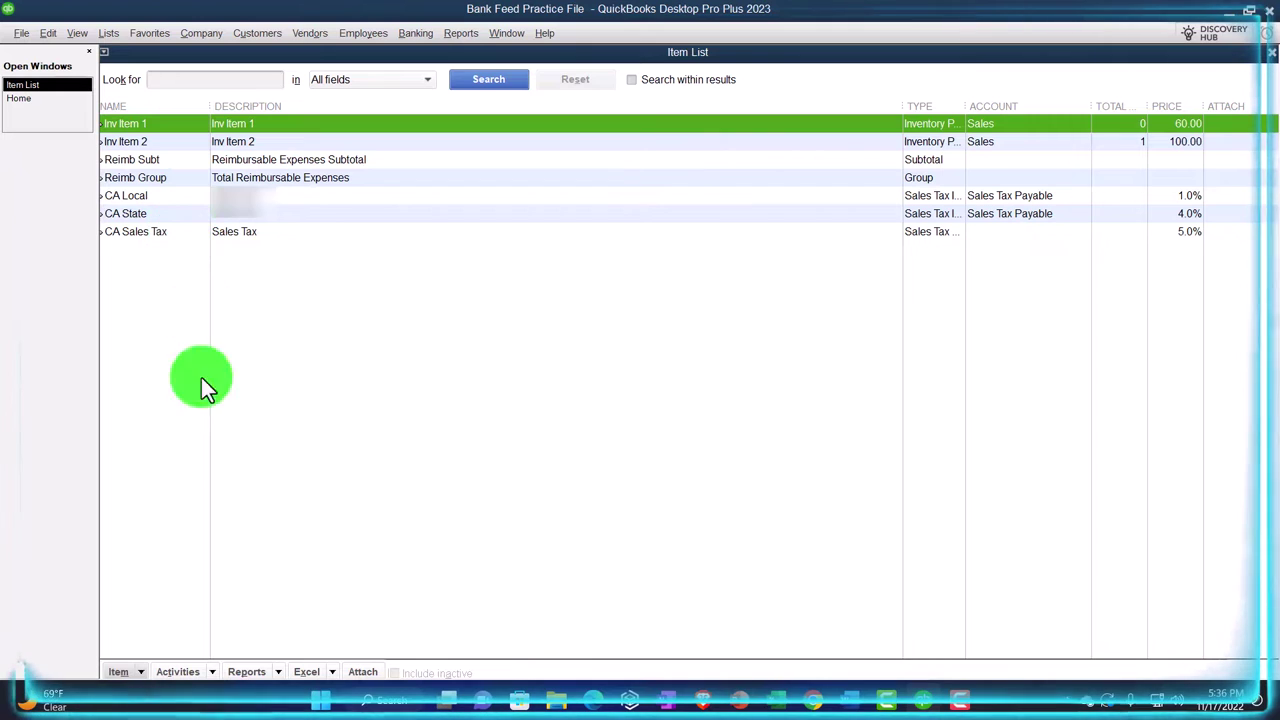
click(142, 670)
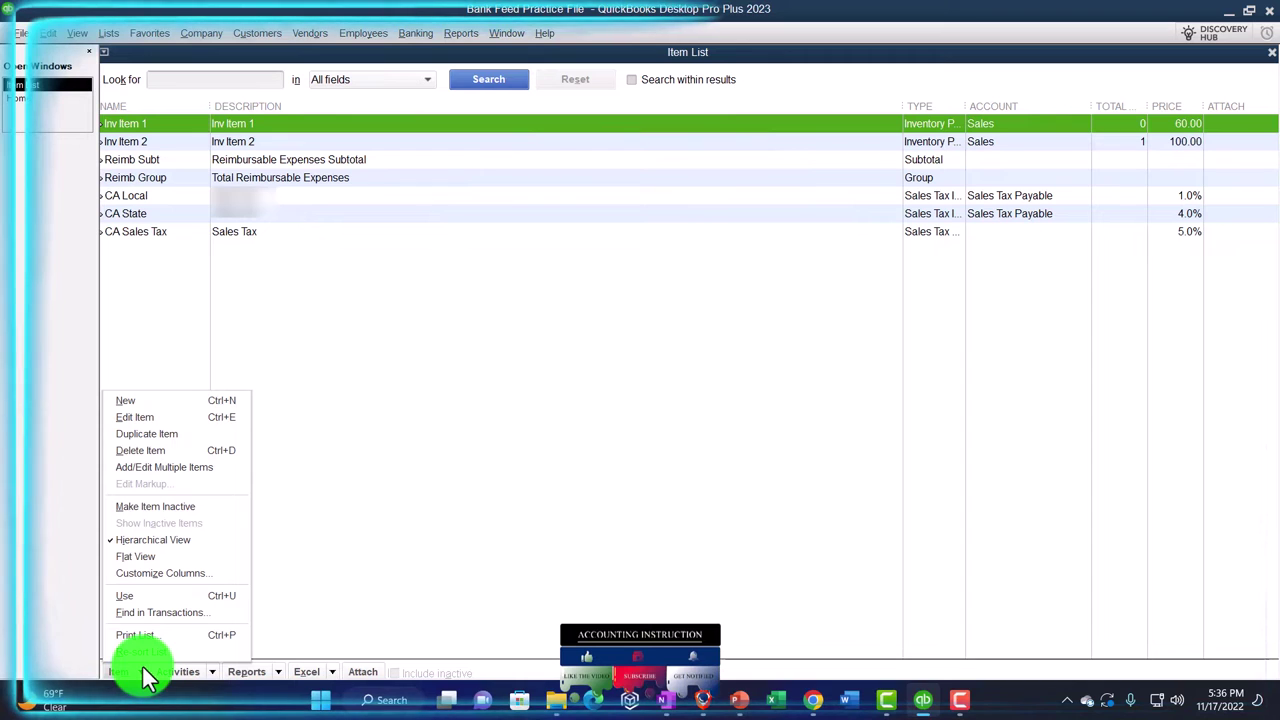
click(125, 402)
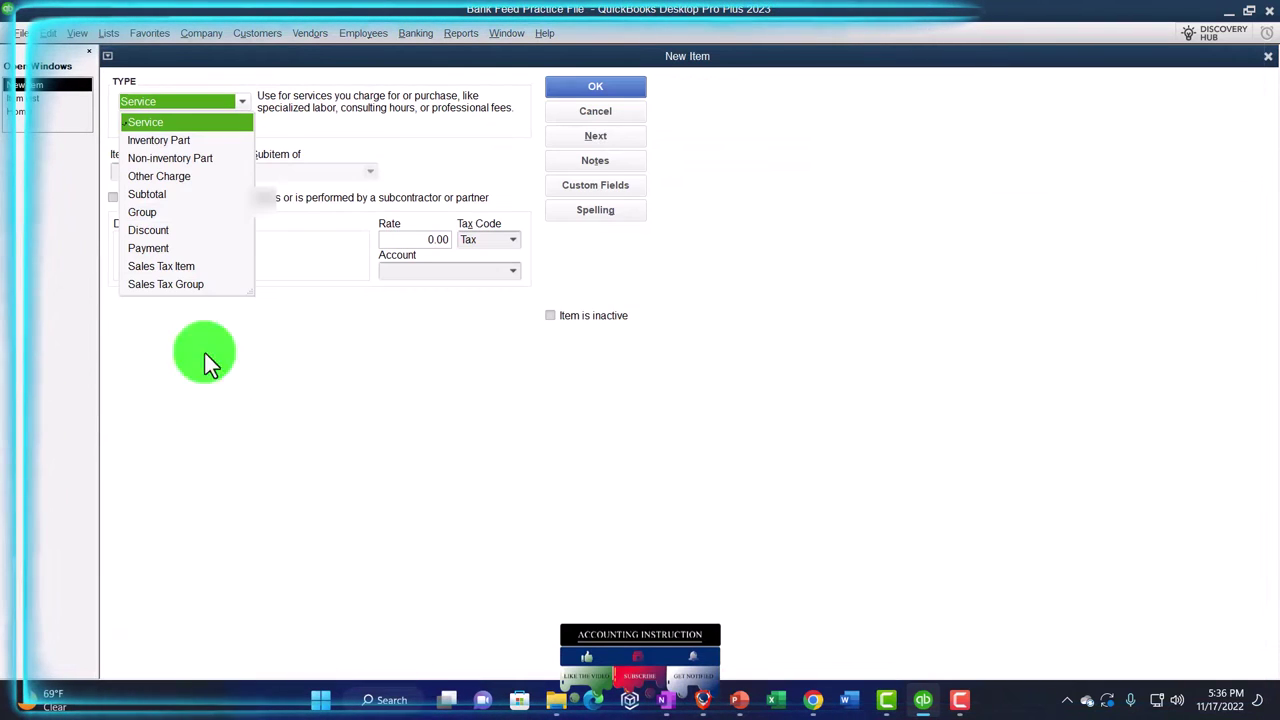
click(165, 142)
click(197, 165)
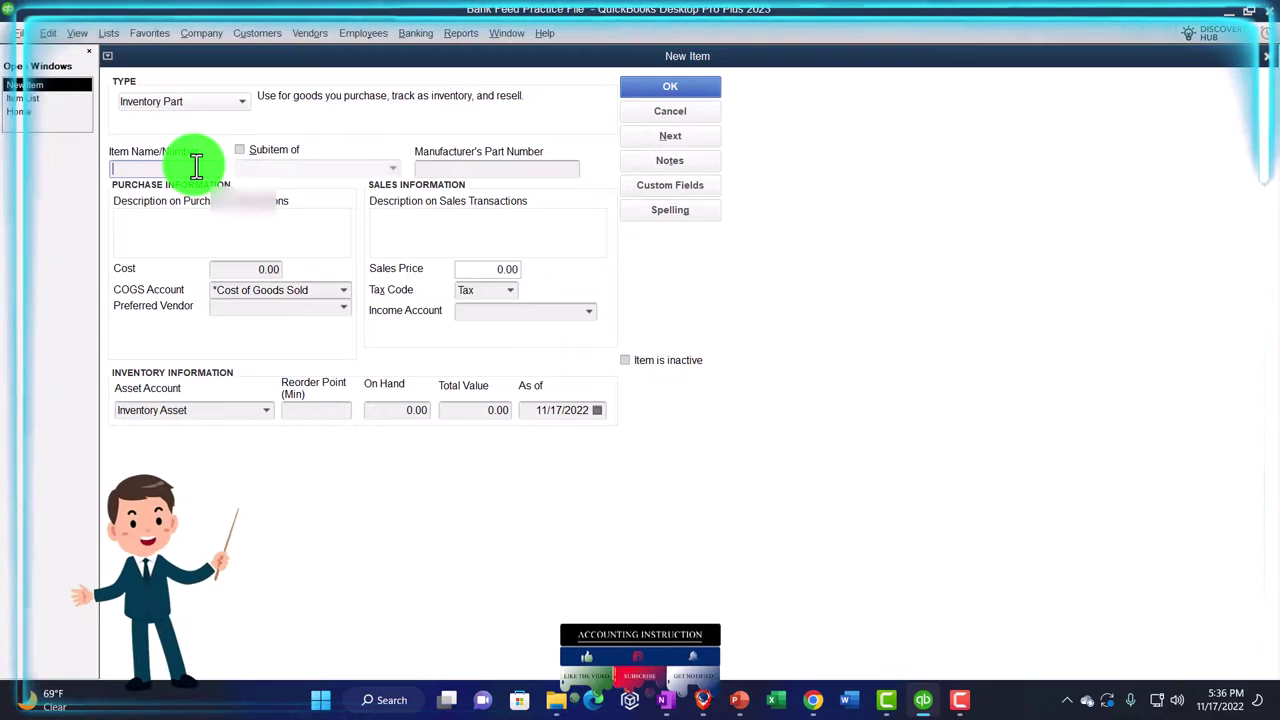
text(Inv 3)
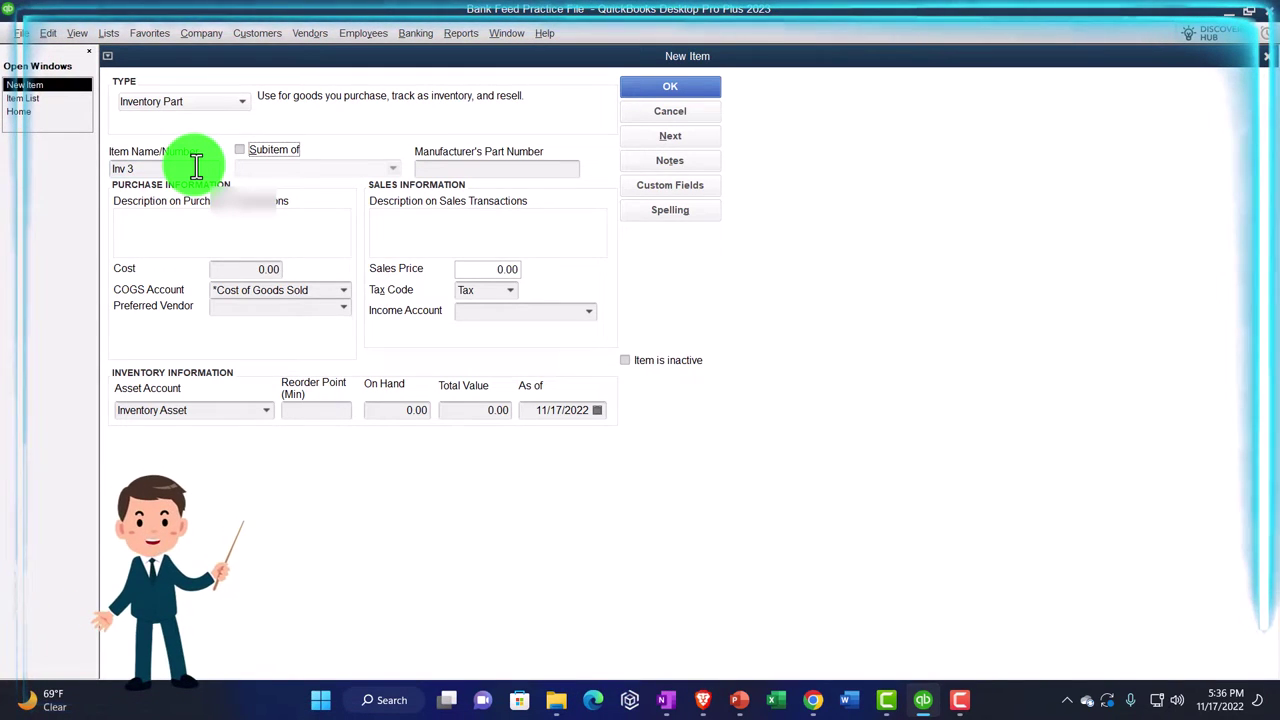
Set the purchase cost of the Inv 3 item to 300
key(Tab)
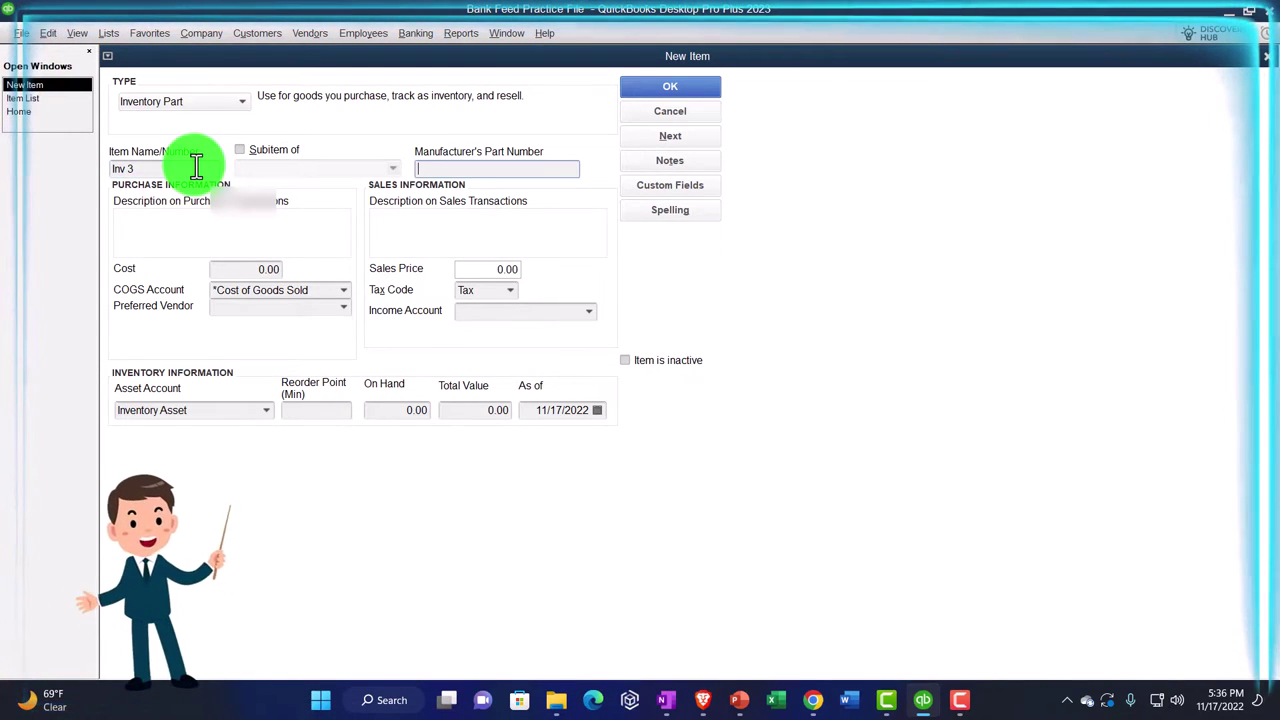
key(Tab)
key(Tab)
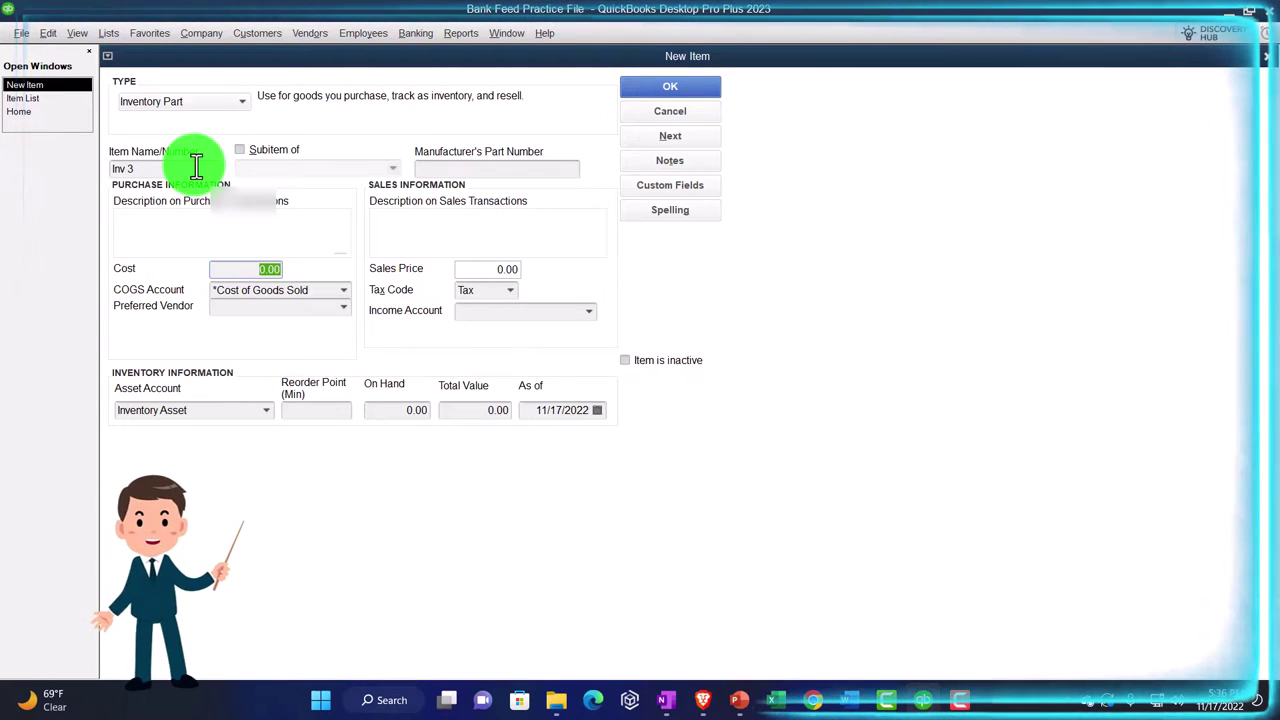
text(300)
key(Tab)
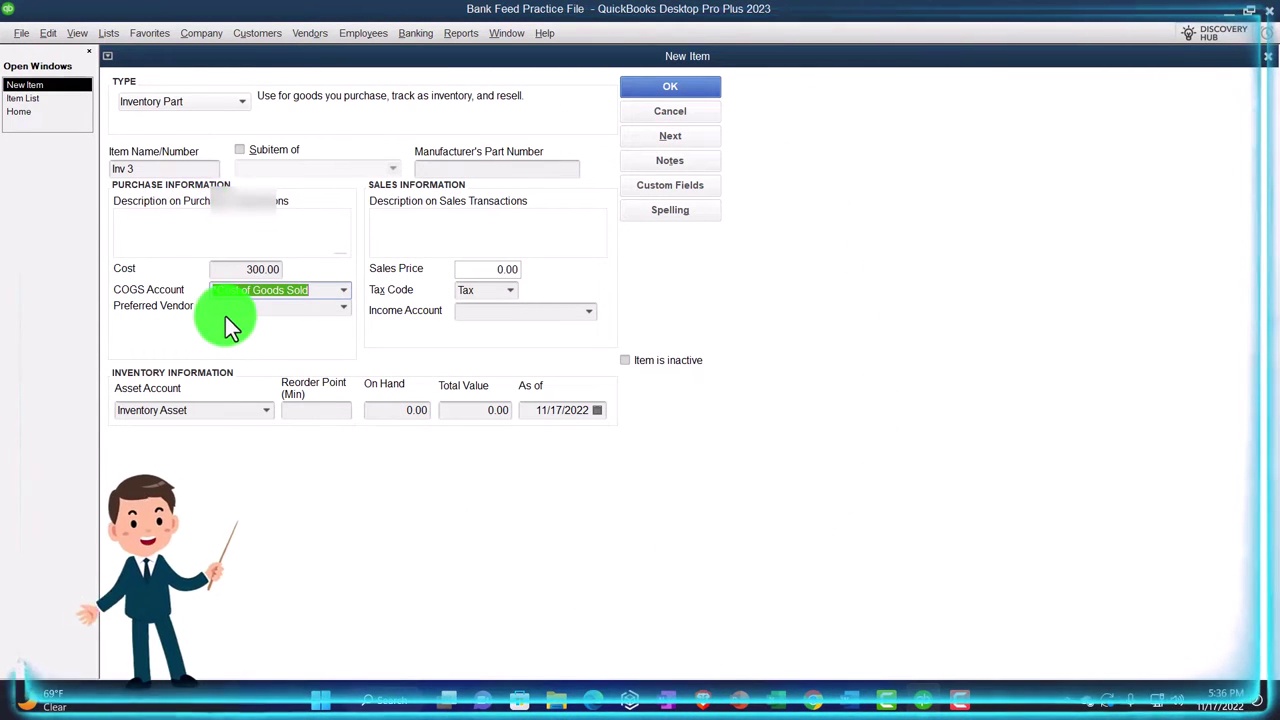
Give Inv 3 a sales price of 500 and assign Sales as its income account
click(483, 268)
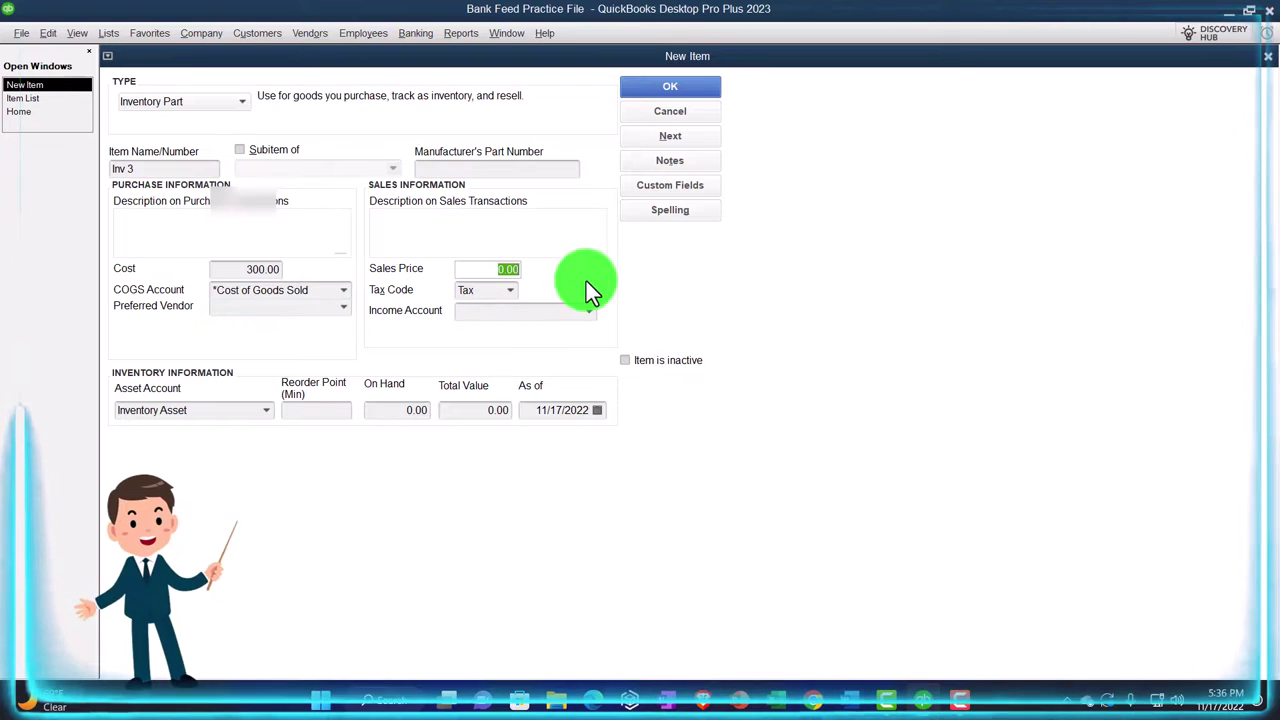
text(500)
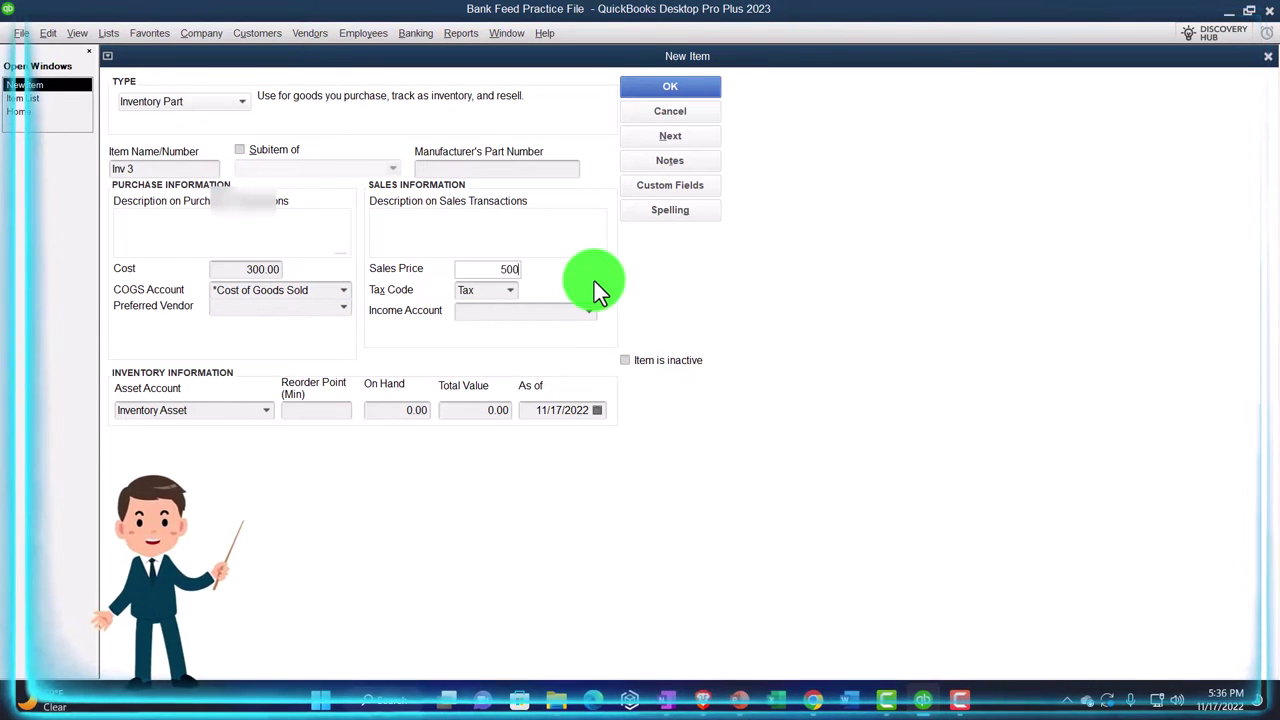
key(Tab)
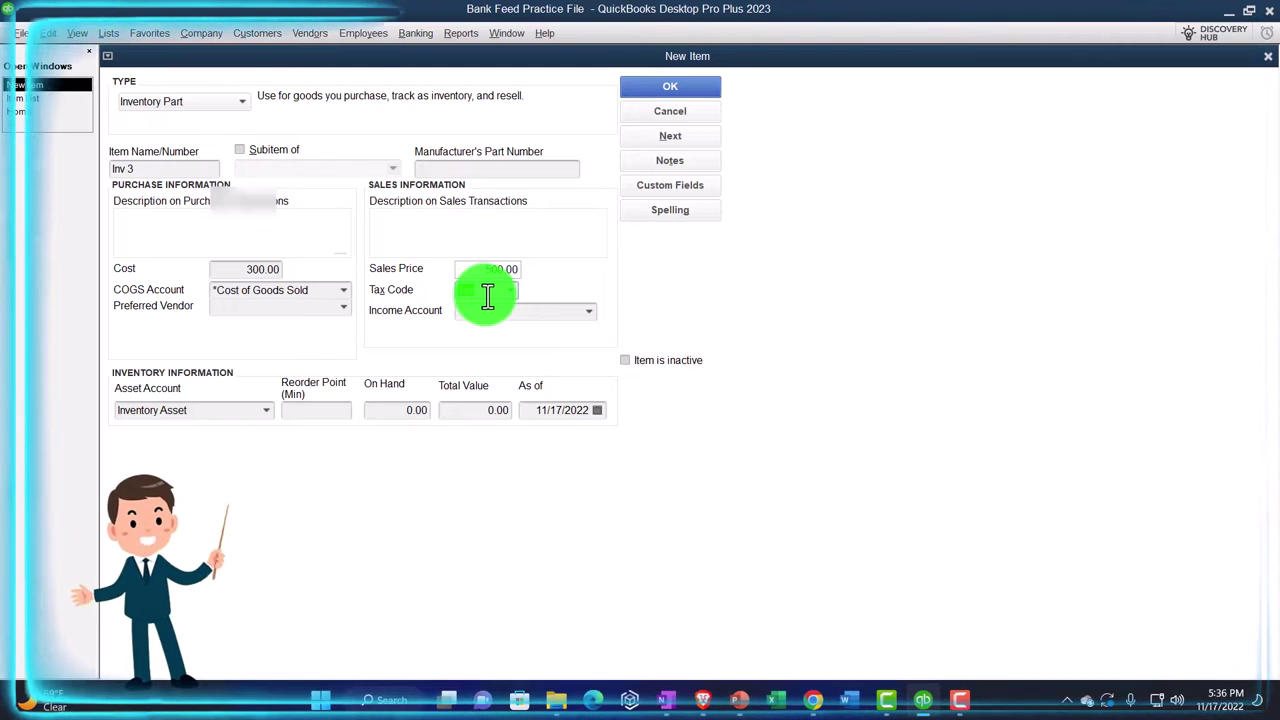
click(592, 312)
text(Sales)
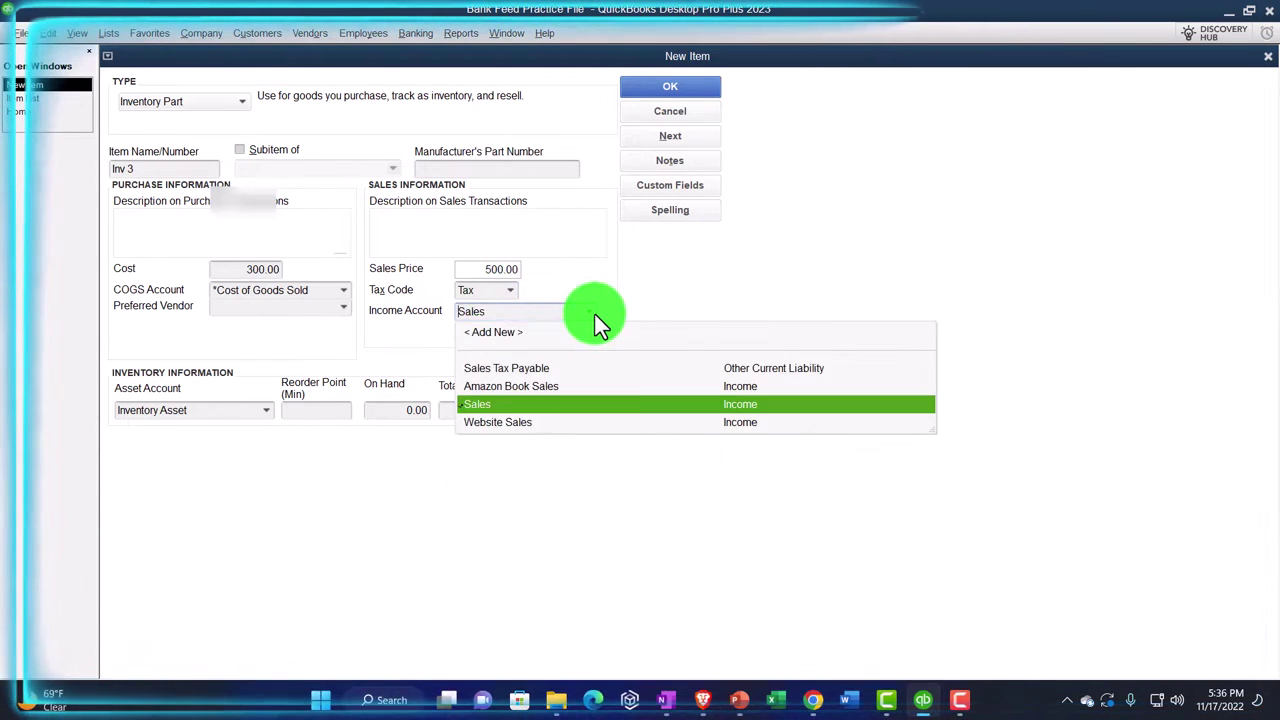
key(Tab)
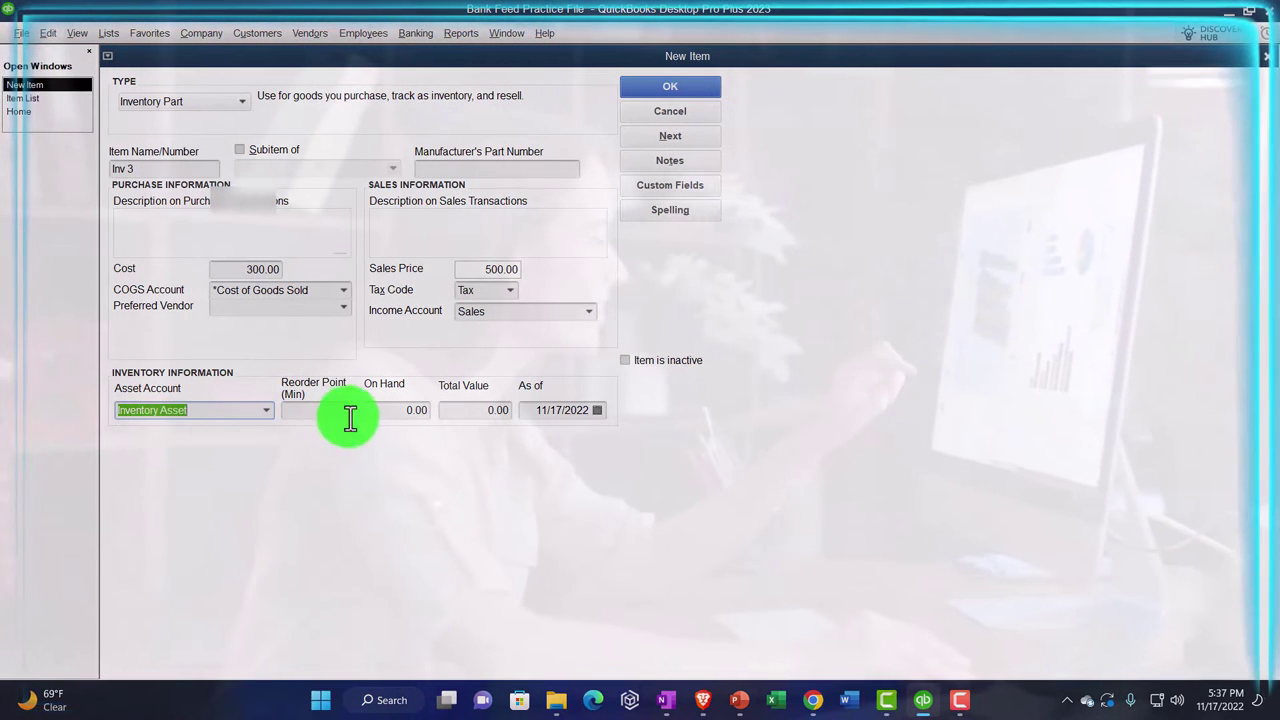
Enter an on-hand quantity of 10 for Inv 3 as of 01/01/2022 and save the item
click(378, 411)
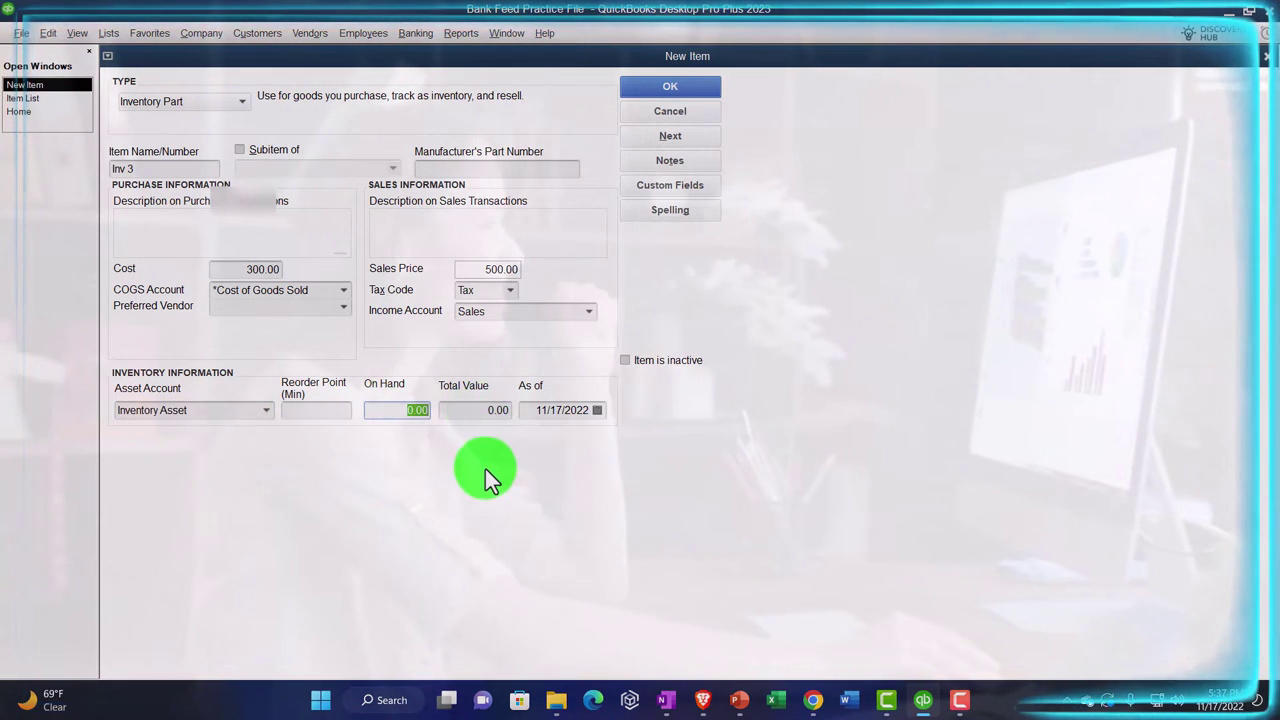
text(10)
key(Tab)
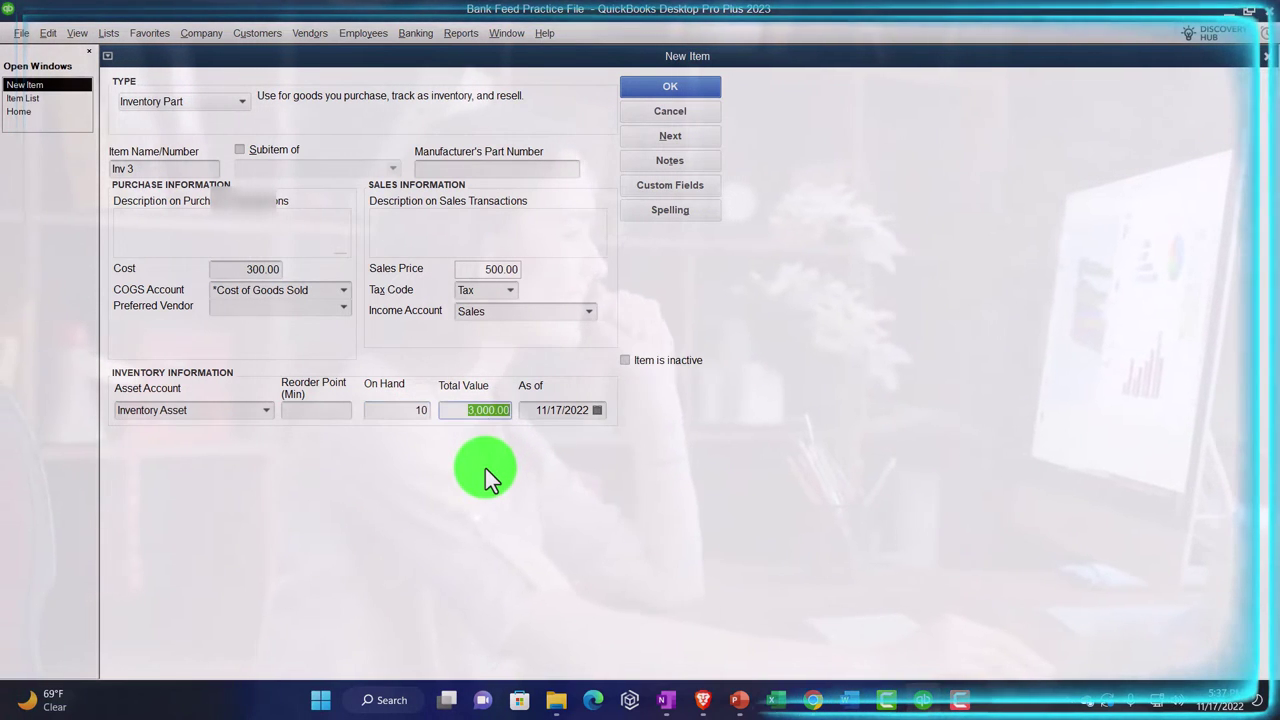
key(Tab)
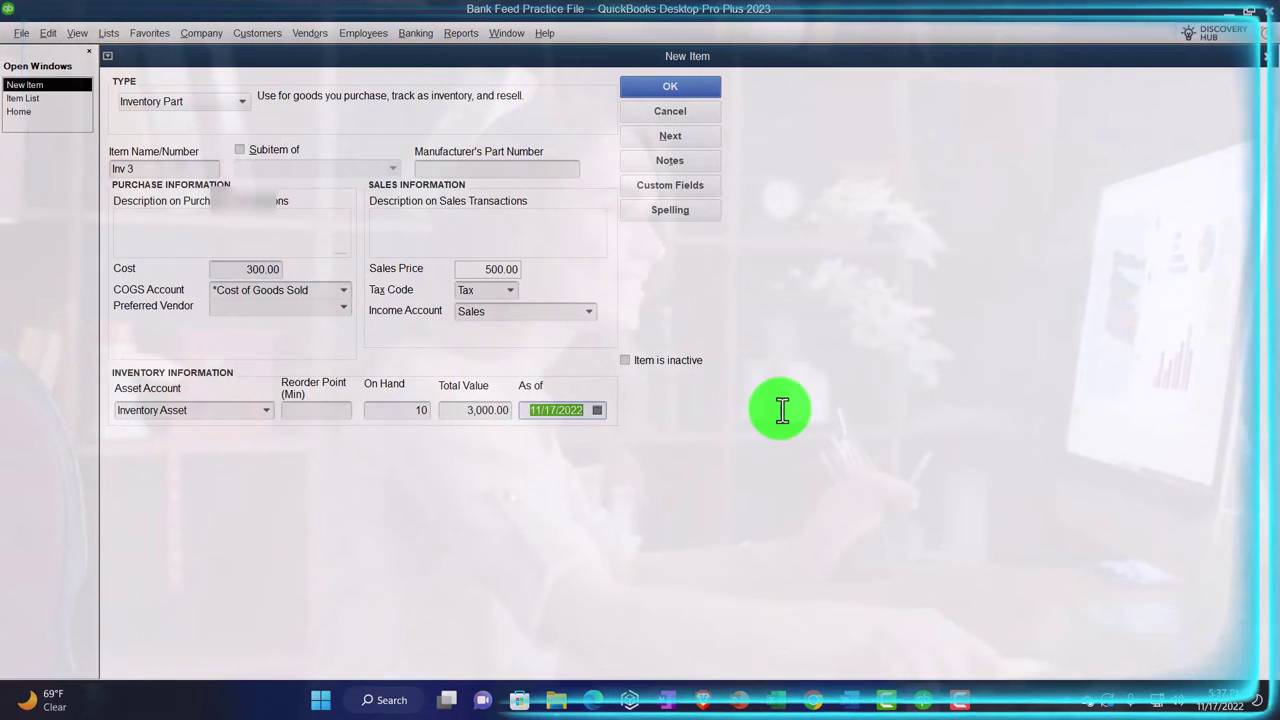
text(01/0)
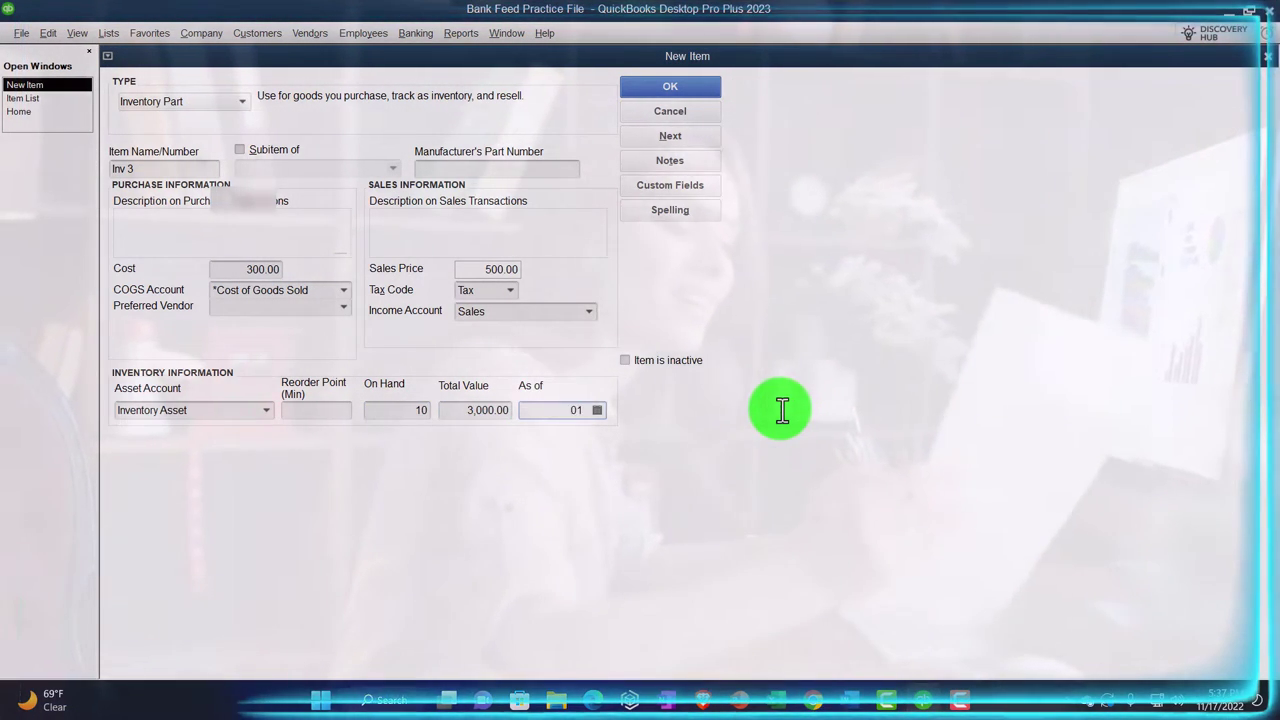
text(1/2022)
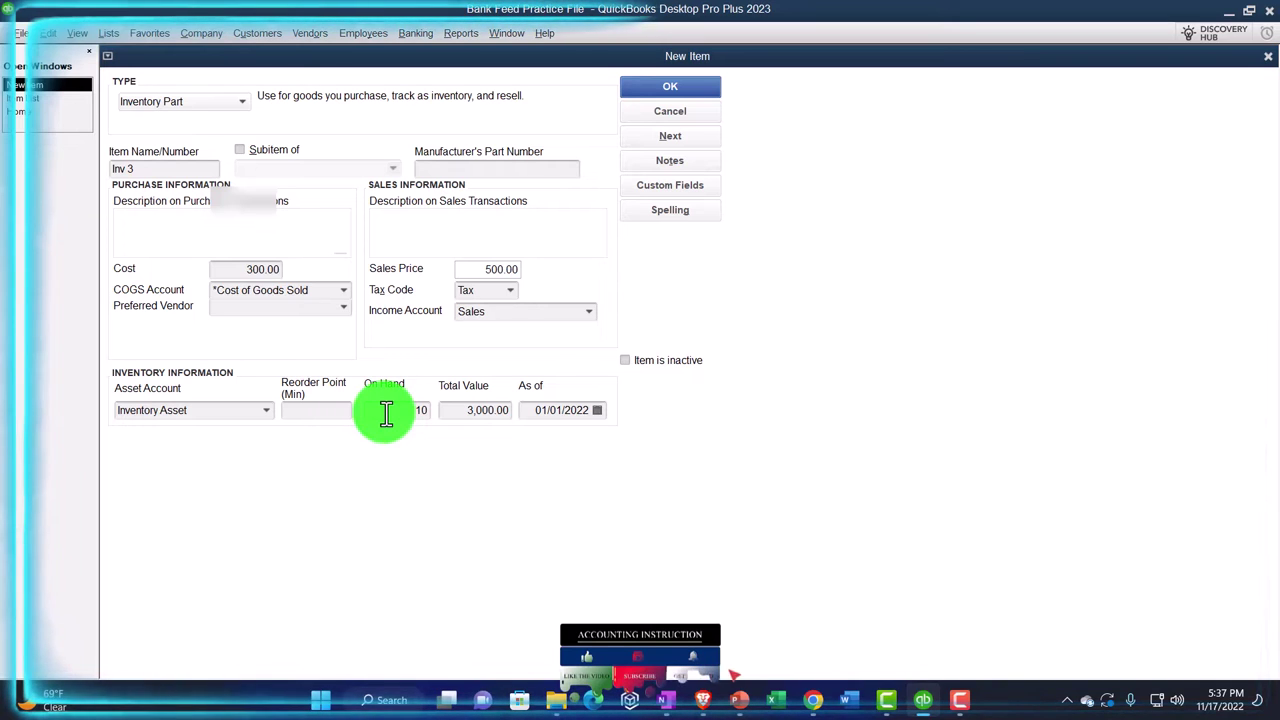
click(651, 88)
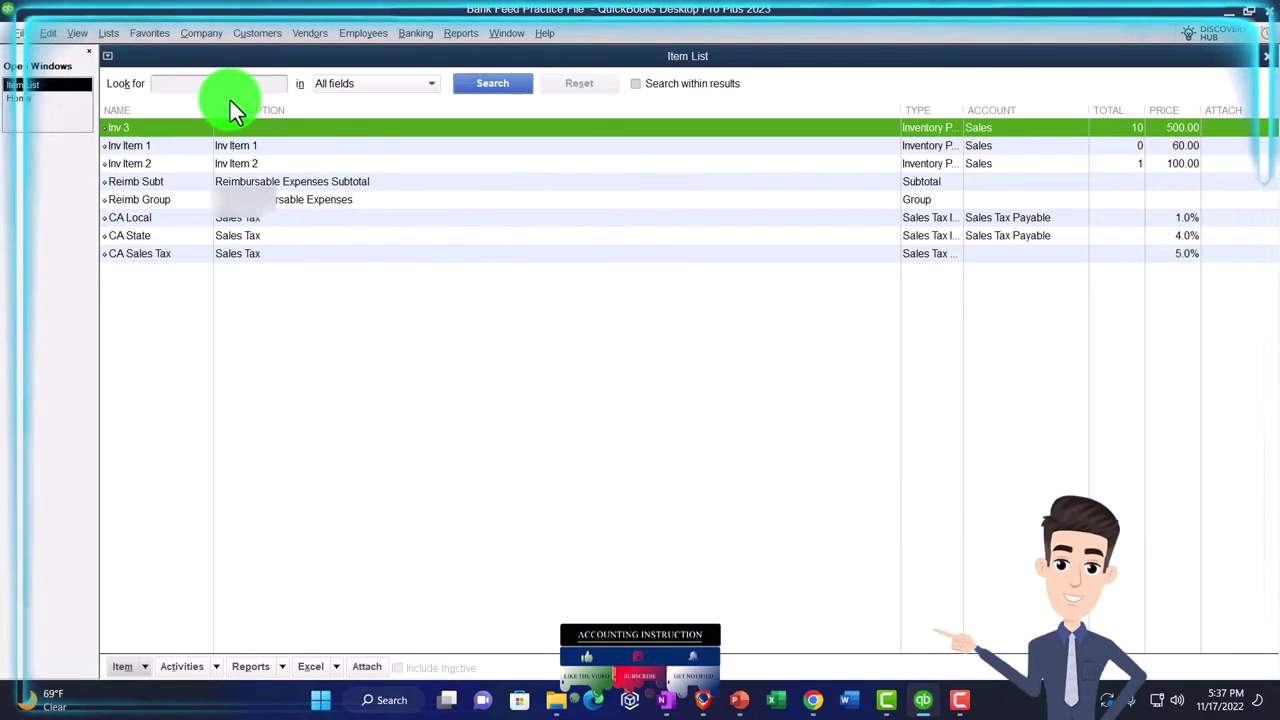
Open the standard Profit & Loss report and a Balance Sheet as of 12/31/2022
click(461, 33)
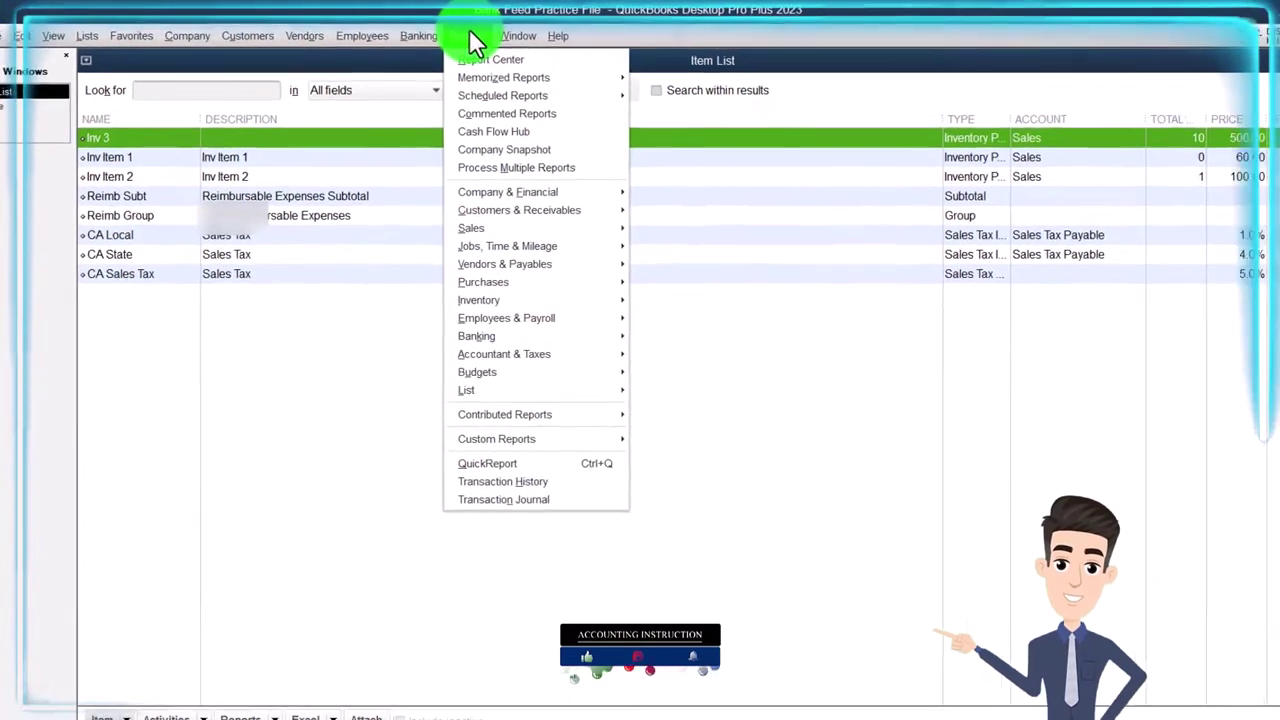
mouse_move(530, 192)
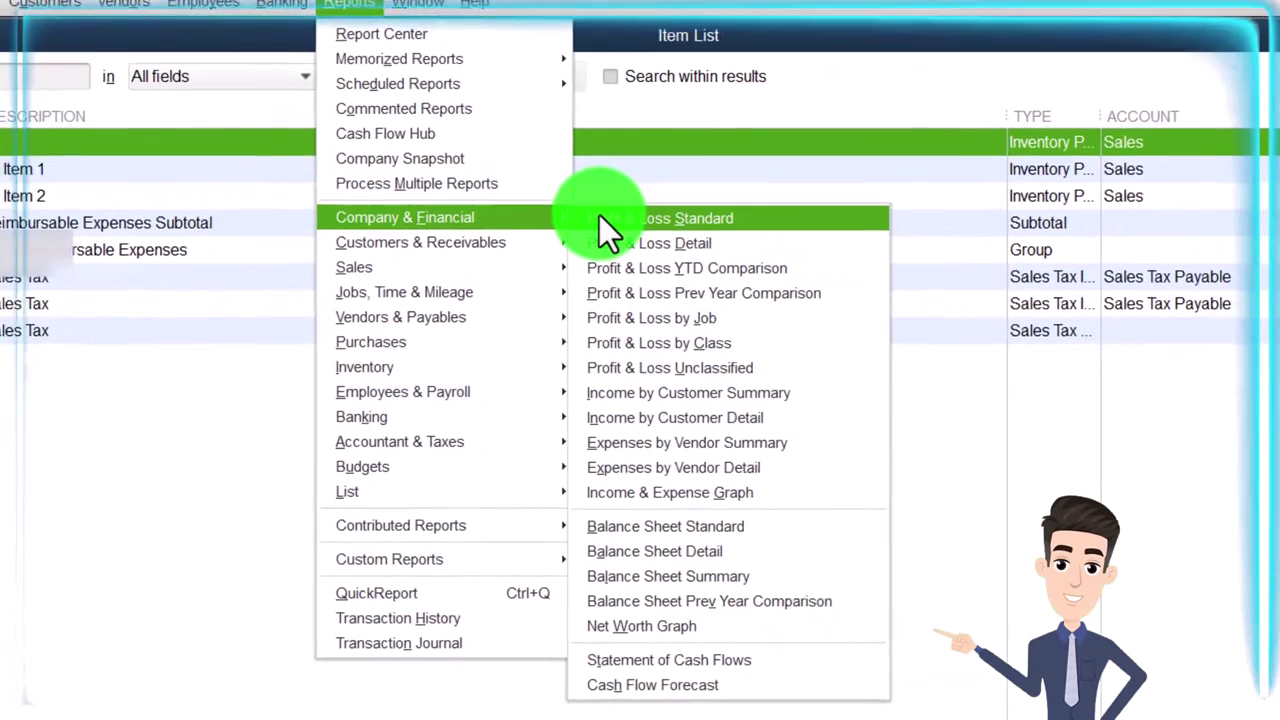
click(600, 218)
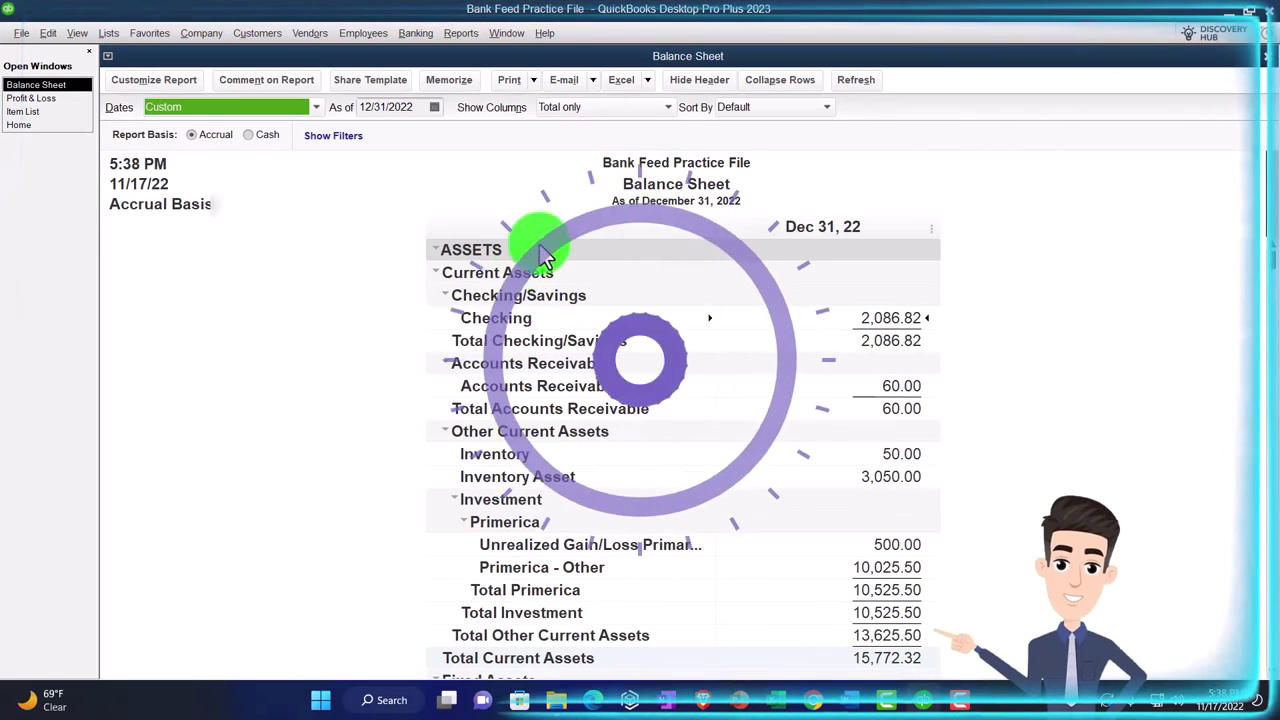
Examine the transactions behind the Inventory Asset balance, and review the balance sheet's liabilities and equity sections
scroll(317, 447, down, 1)
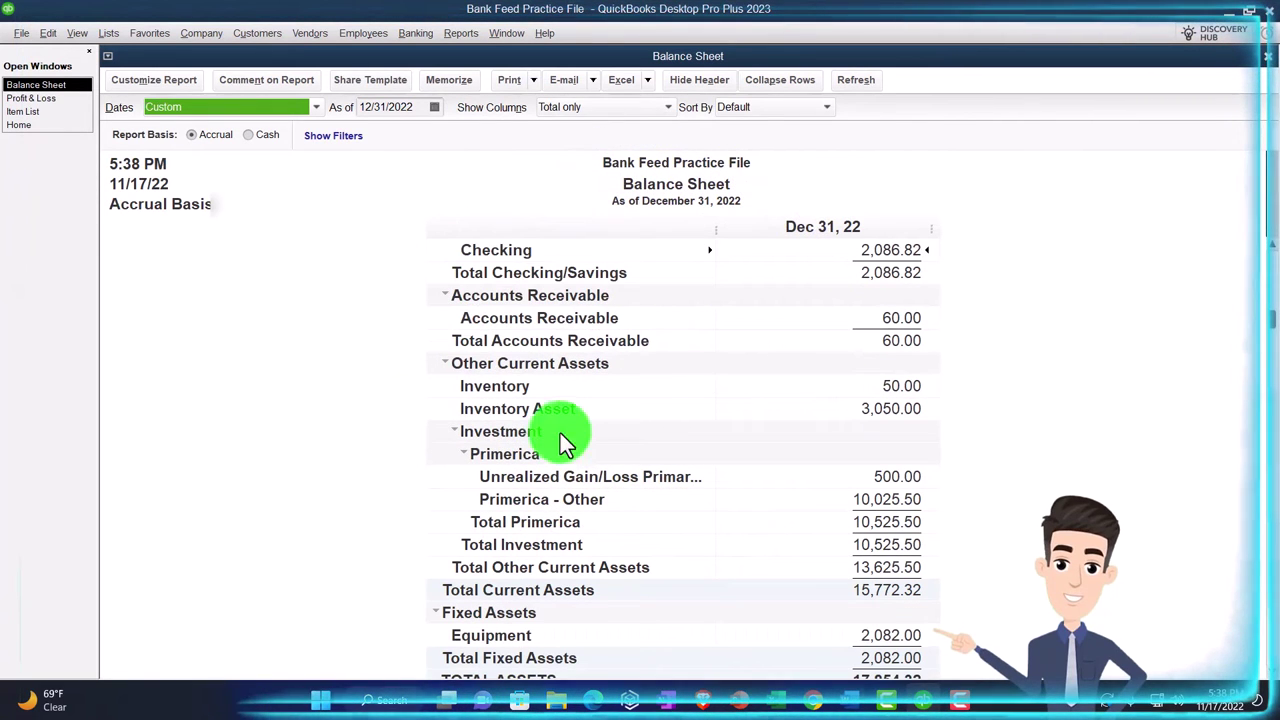
double_click(880, 410)
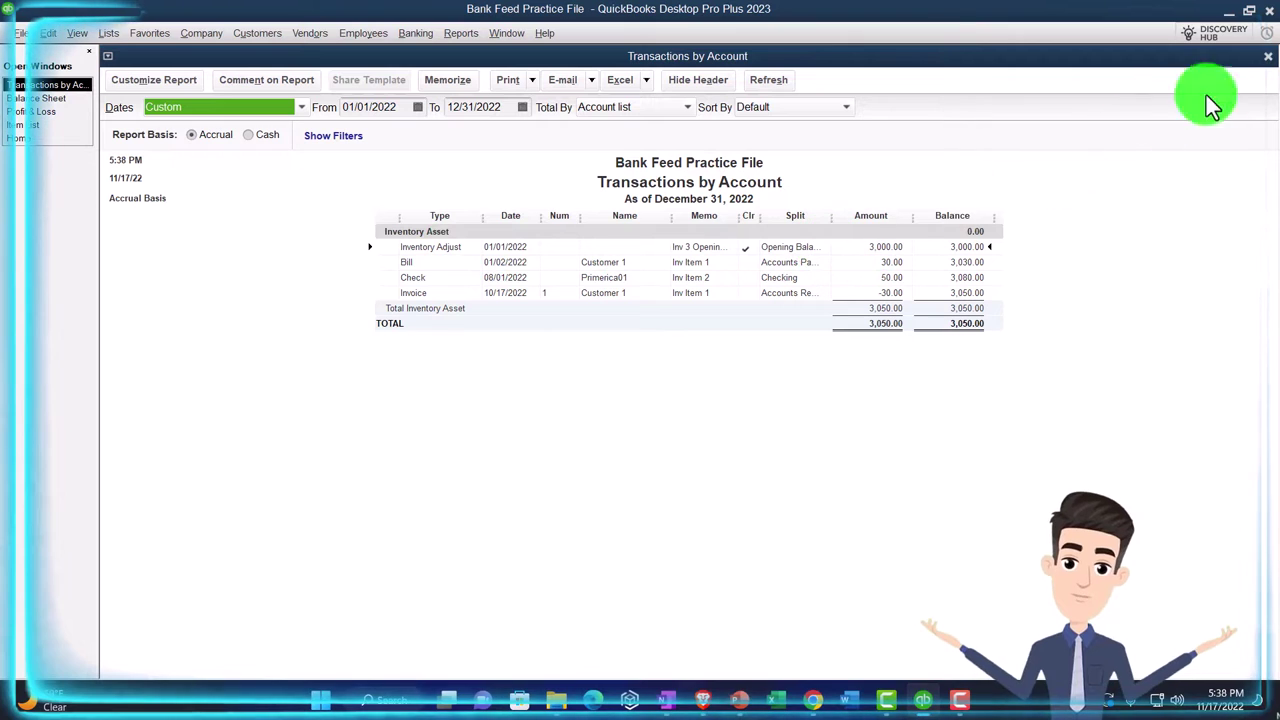
click(1269, 57)
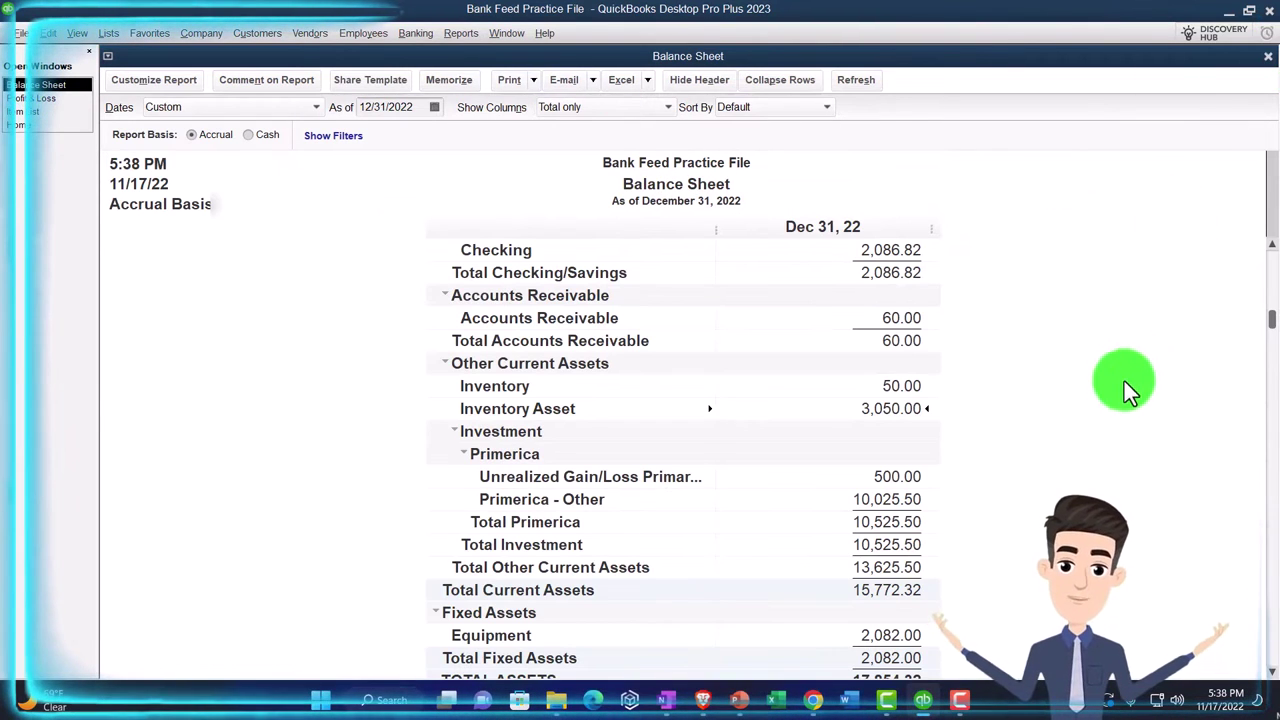
scroll(1101, 396, down, 6)
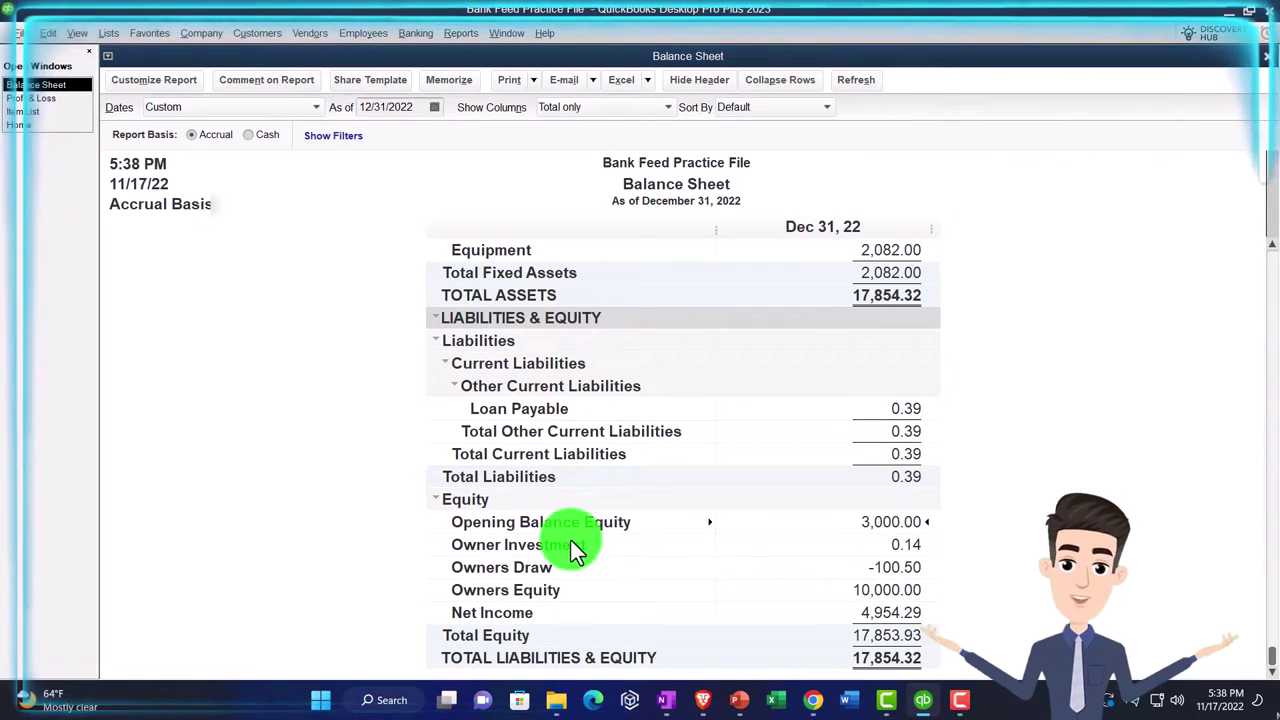
scroll(567, 541, up, 6)
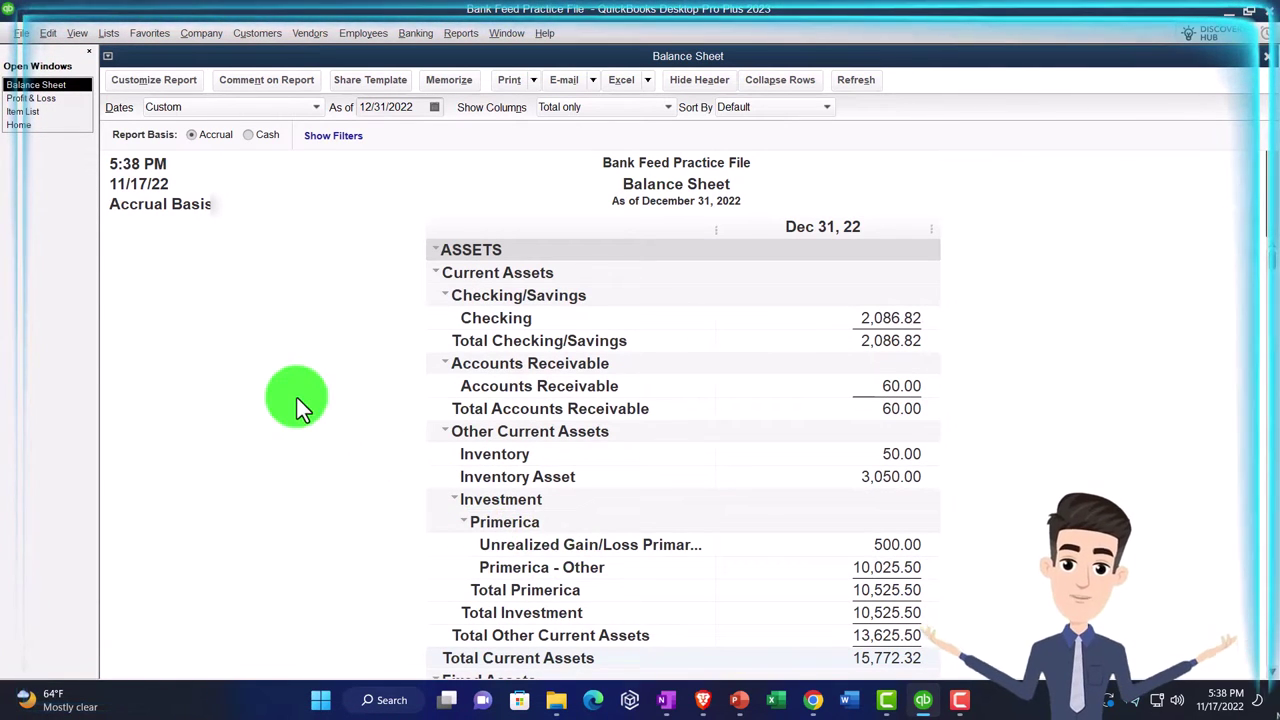
Return to the home page and open the Customer Center
click(34, 126)
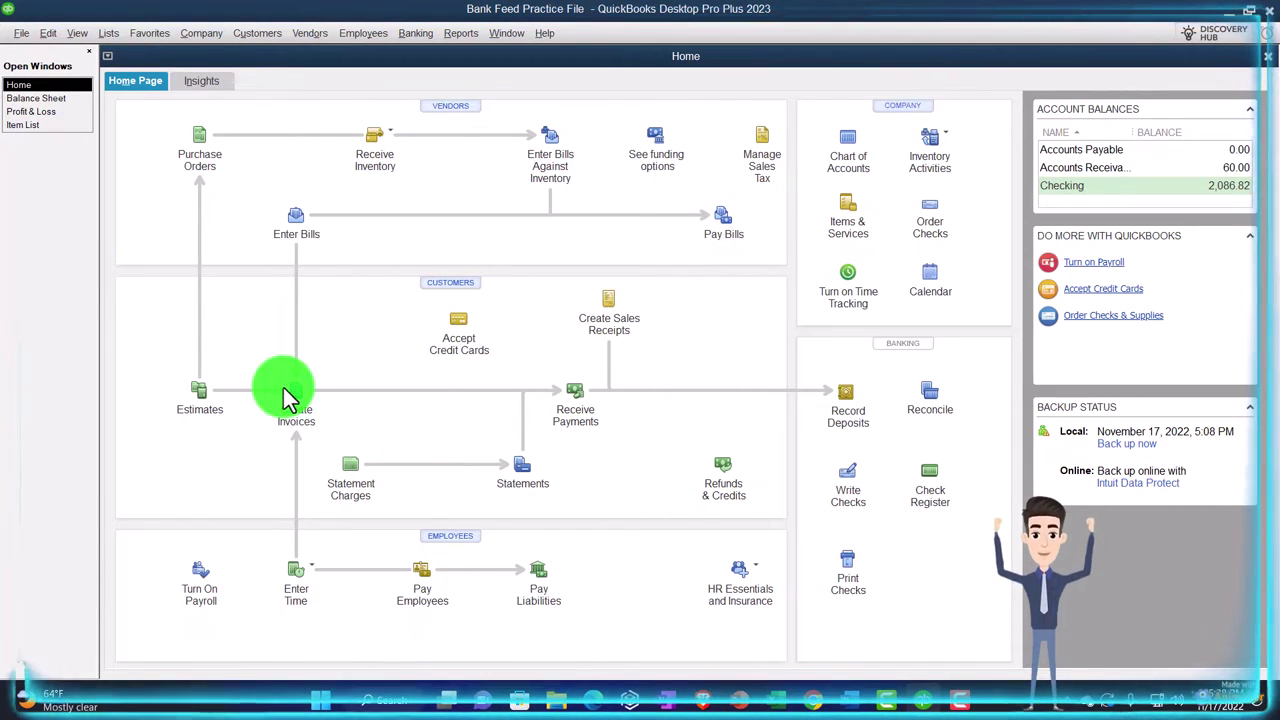
click(258, 33)
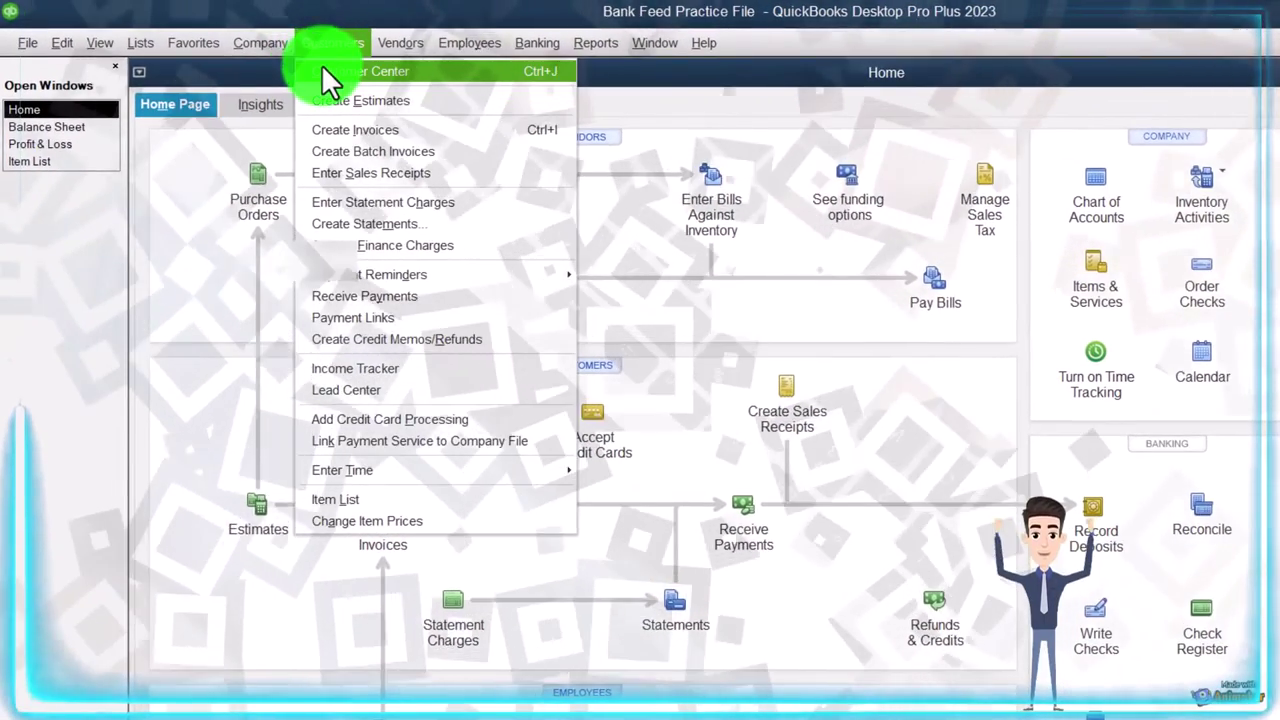
click(335, 72)
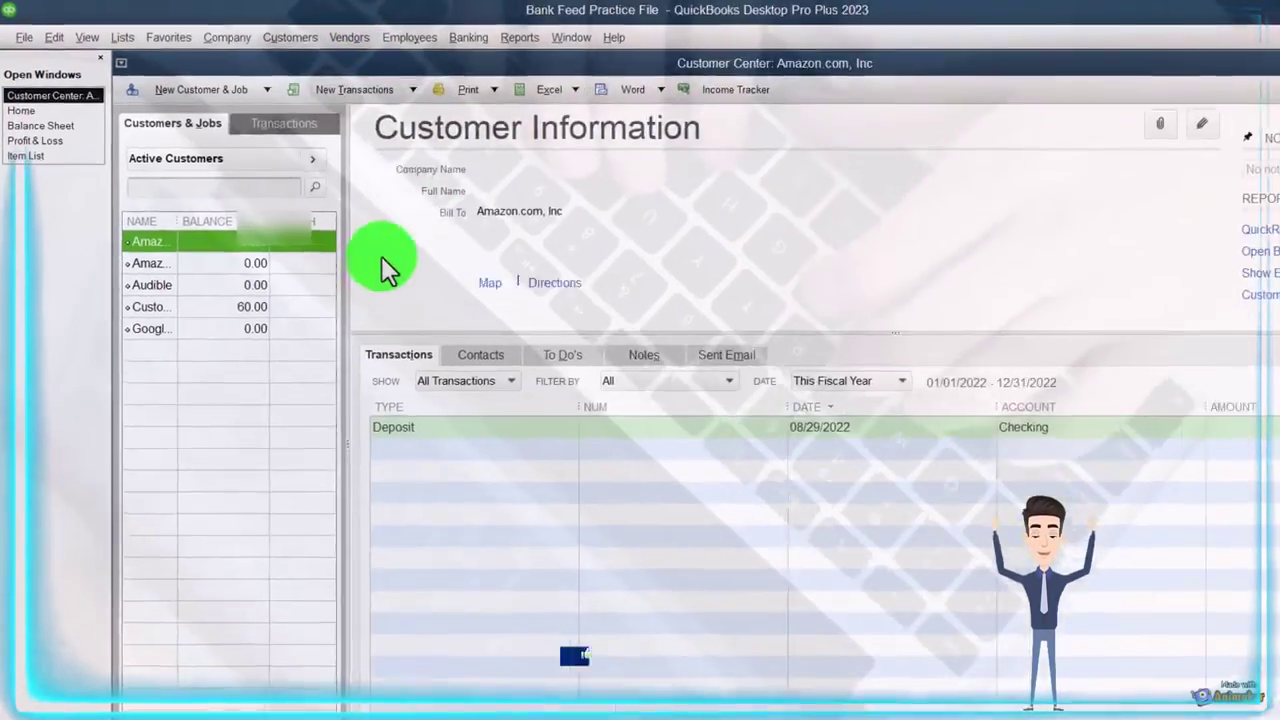
Open Customer 1 for editing and check the tax code choices in the sales tax settings, keeping Tax
drag(178, 220, 217, 214)
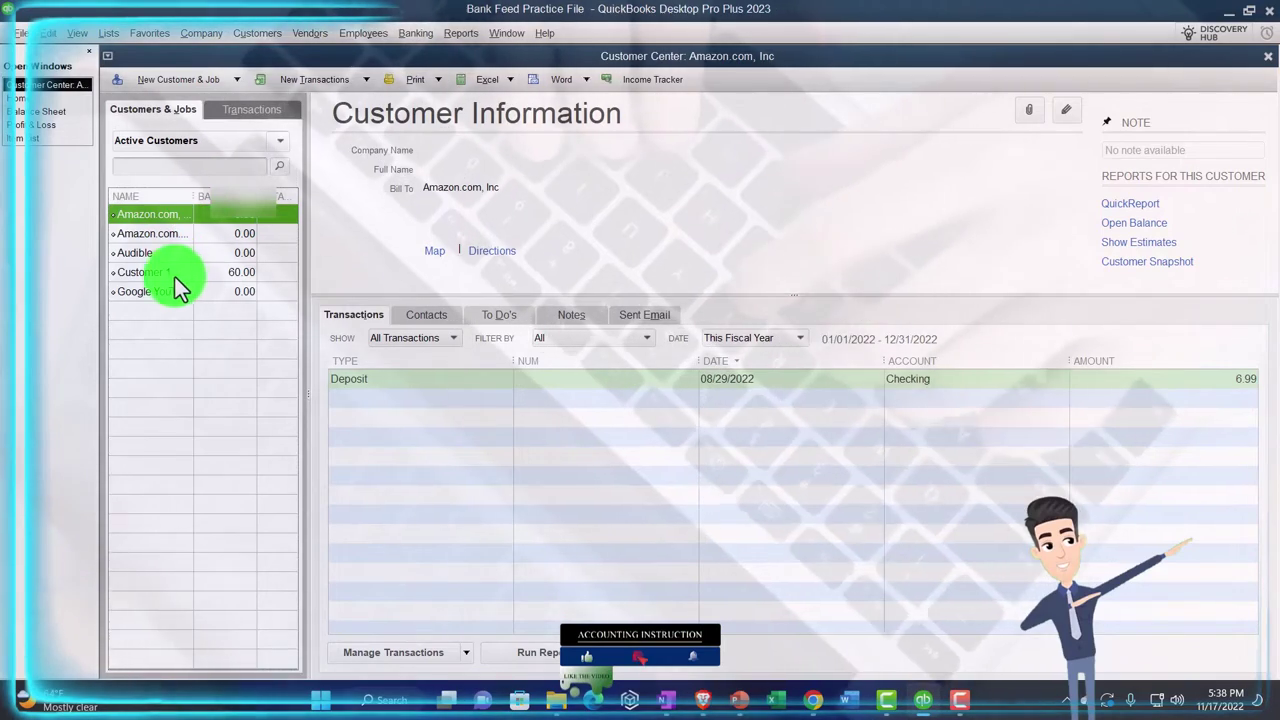
click(172, 276)
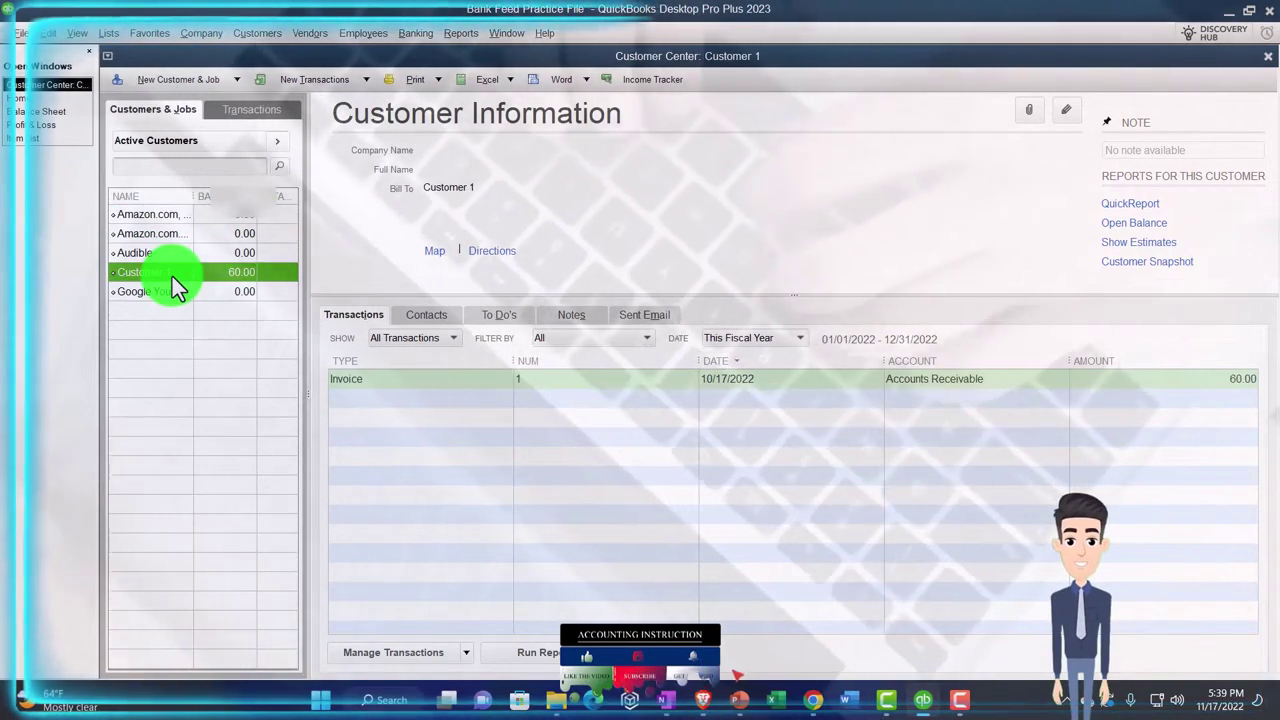
double_click(172, 276)
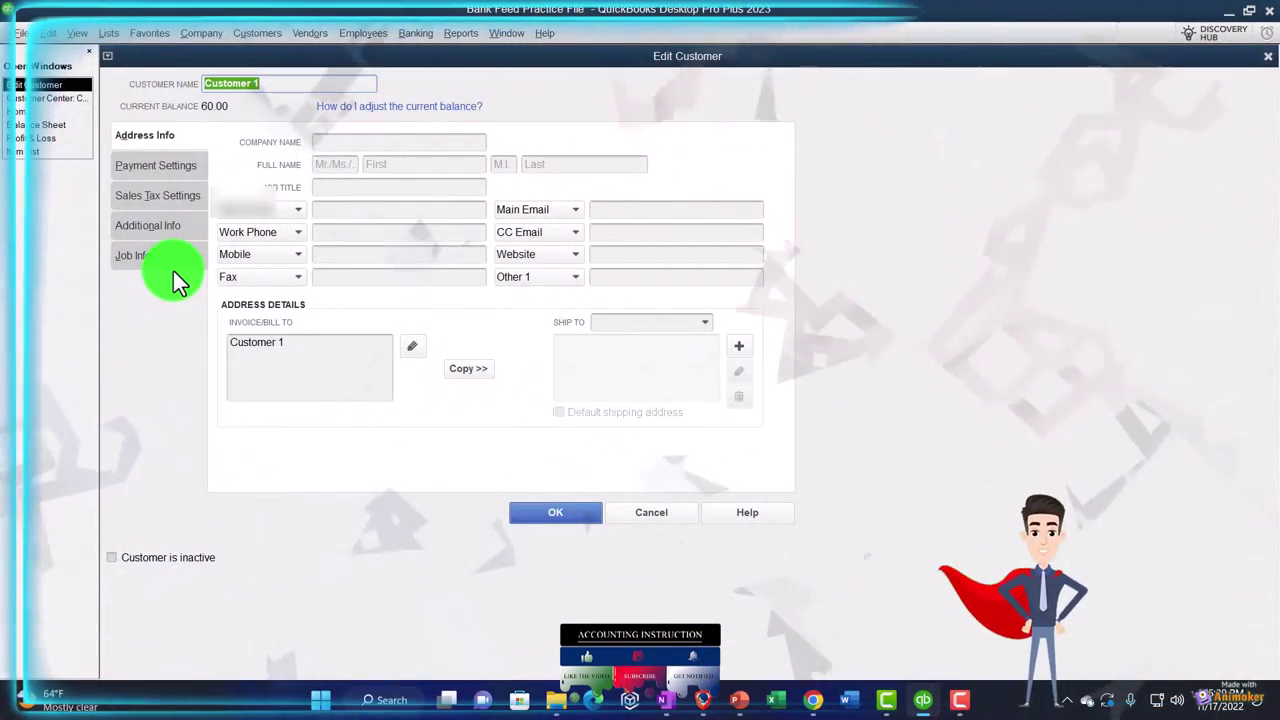
click(149, 195)
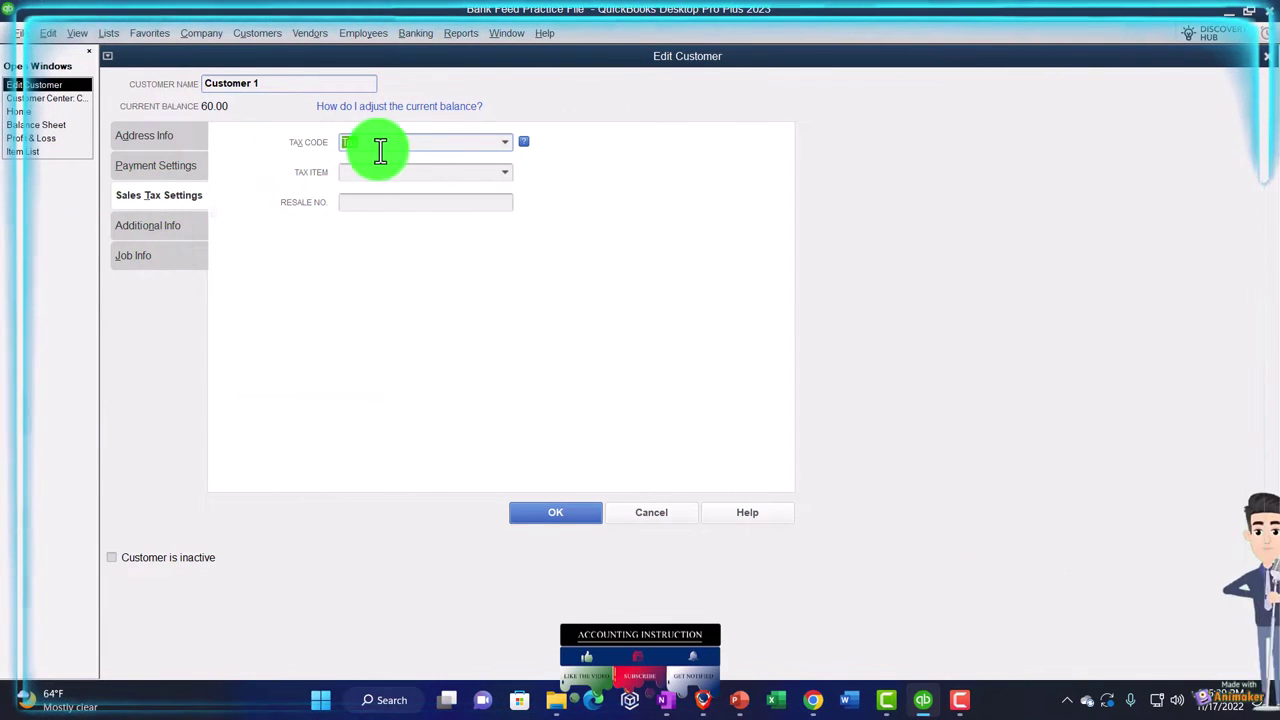
click(504, 143)
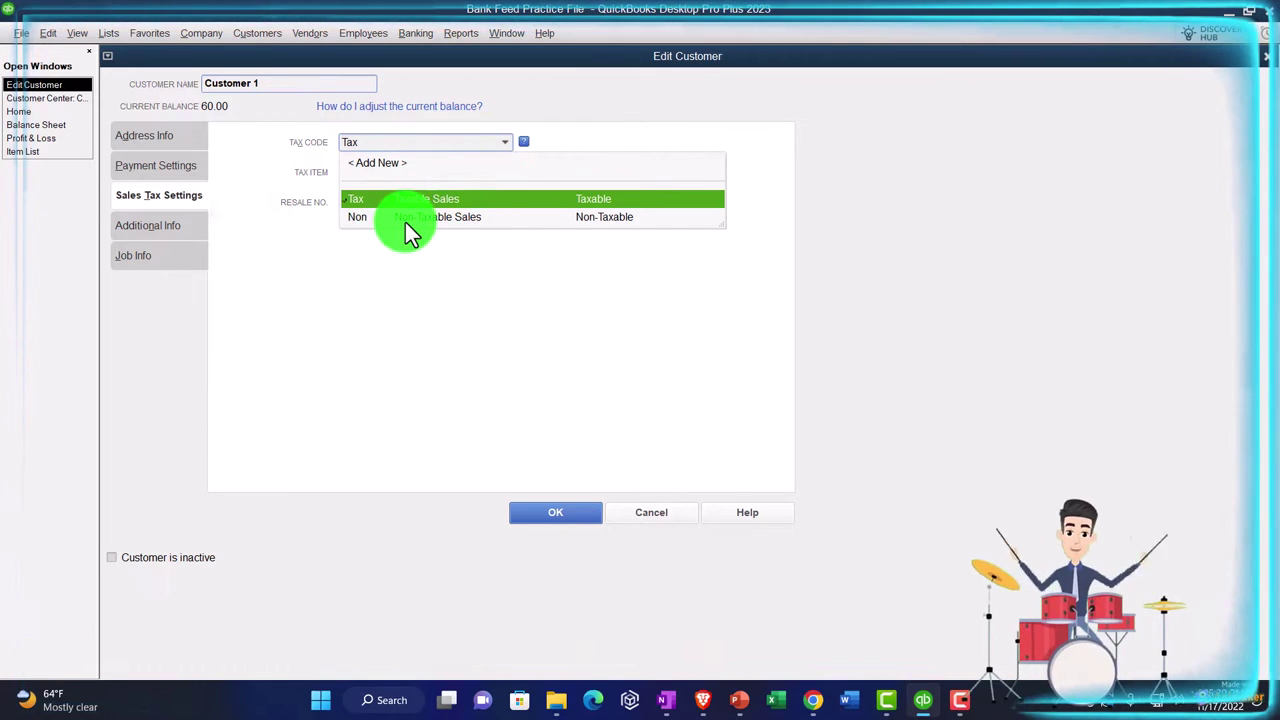
click(393, 280)
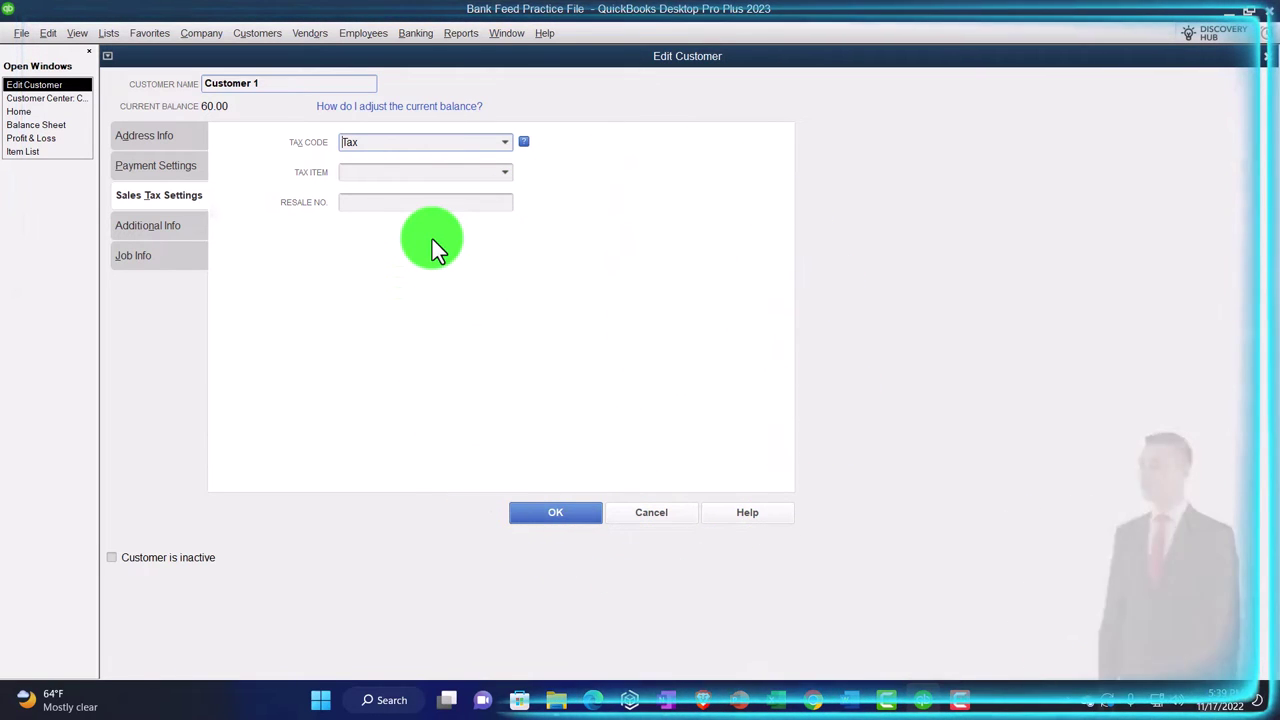
Assign the CA Sales Tax group as Customer 1's tax item and save the customer
click(505, 173)
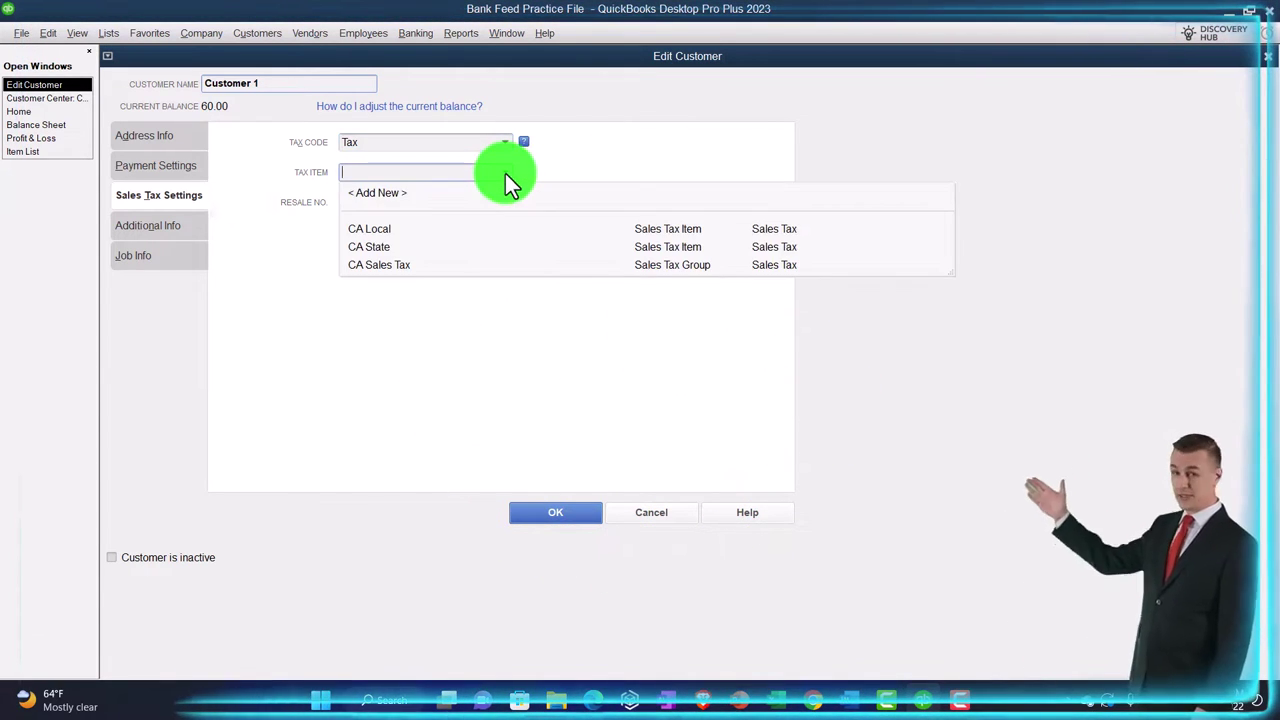
click(370, 266)
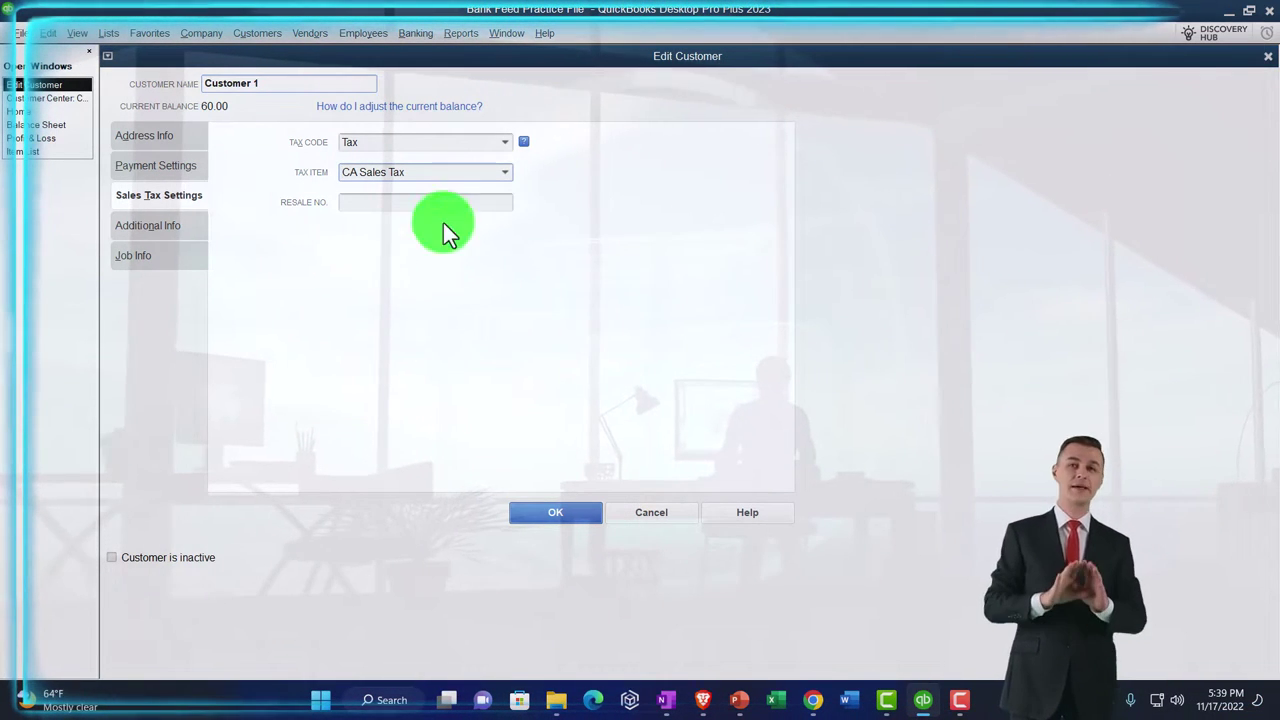
click(502, 172)
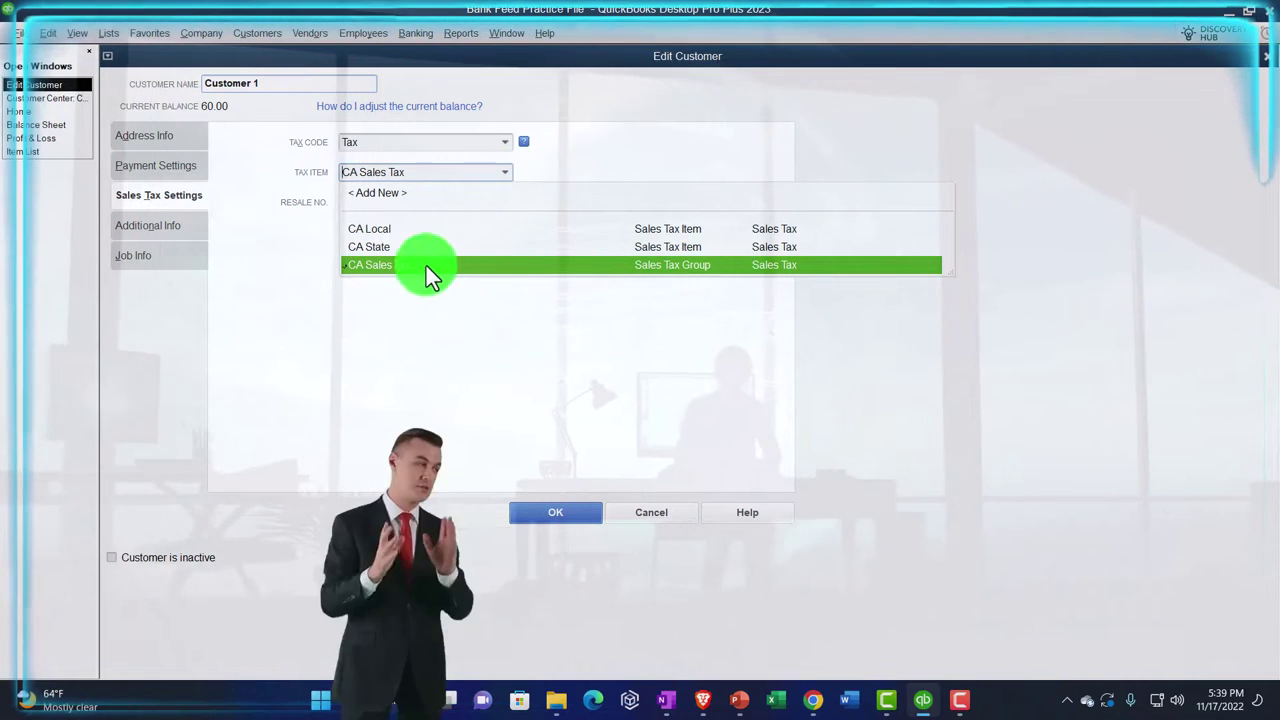
click(396, 265)
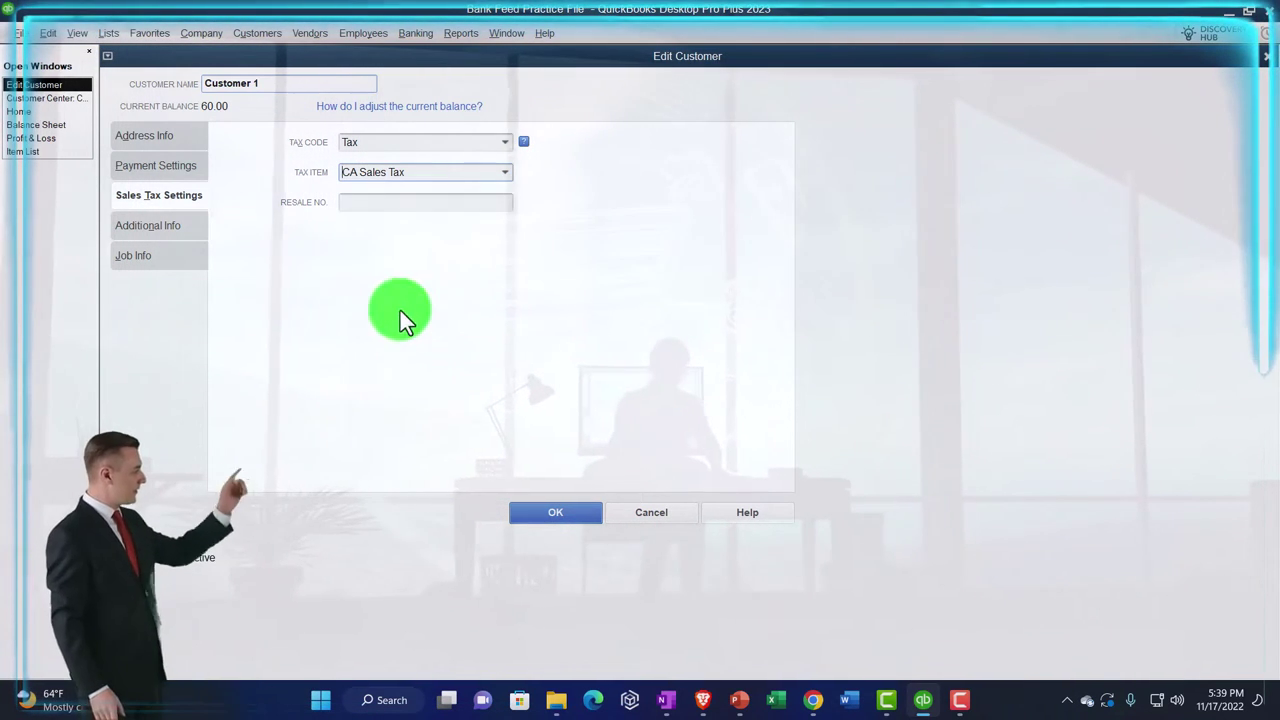
click(556, 512)
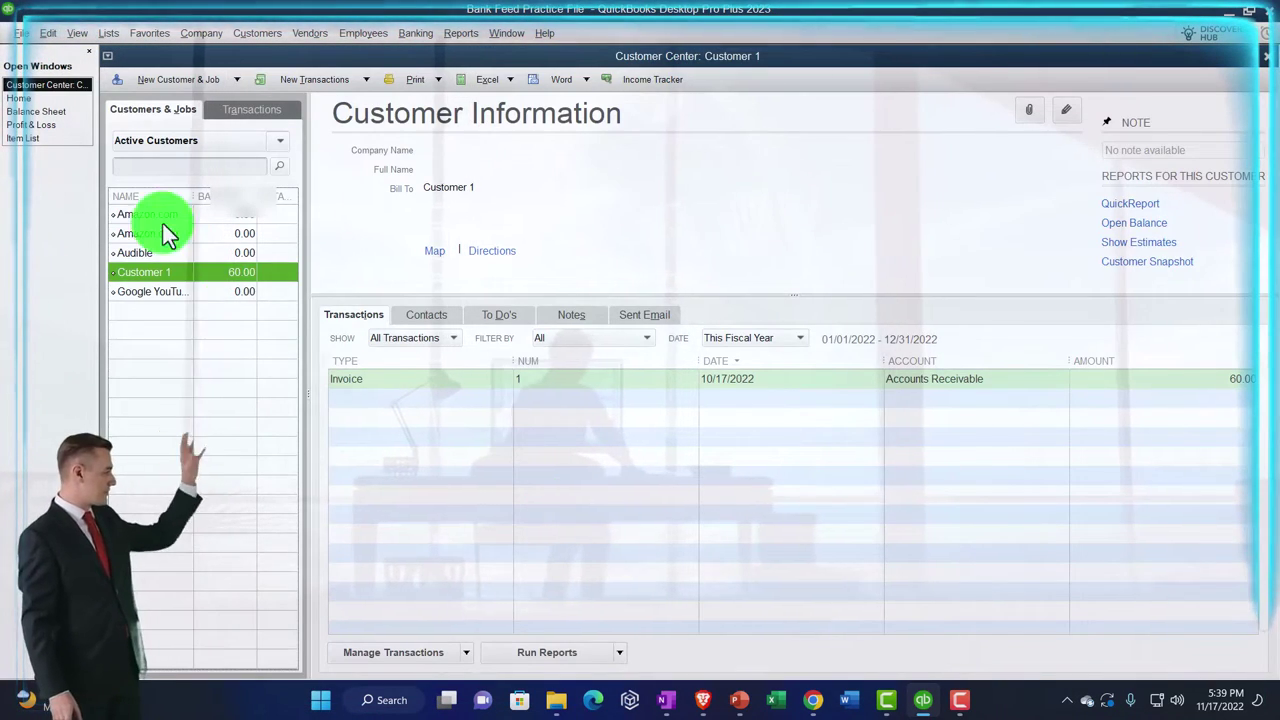
Start a new sales receipt for Customer 1 dated 10/01/2022
click(20, 98)
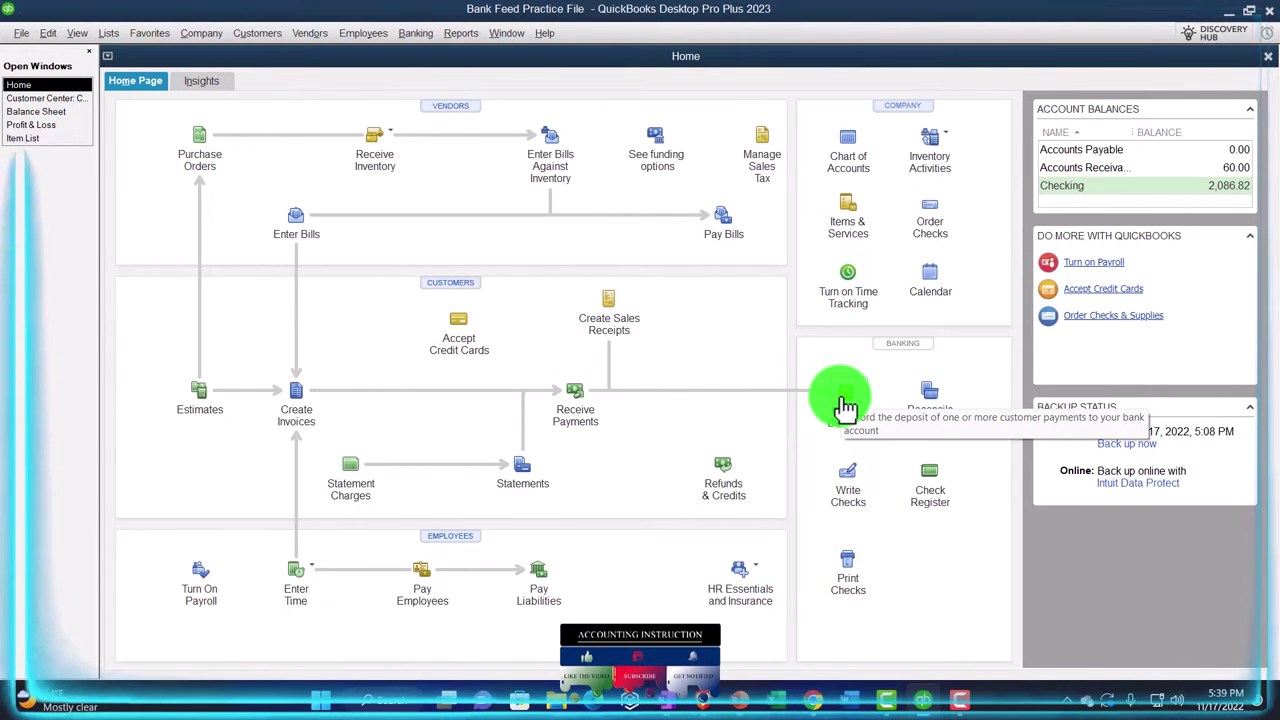
click(625, 323)
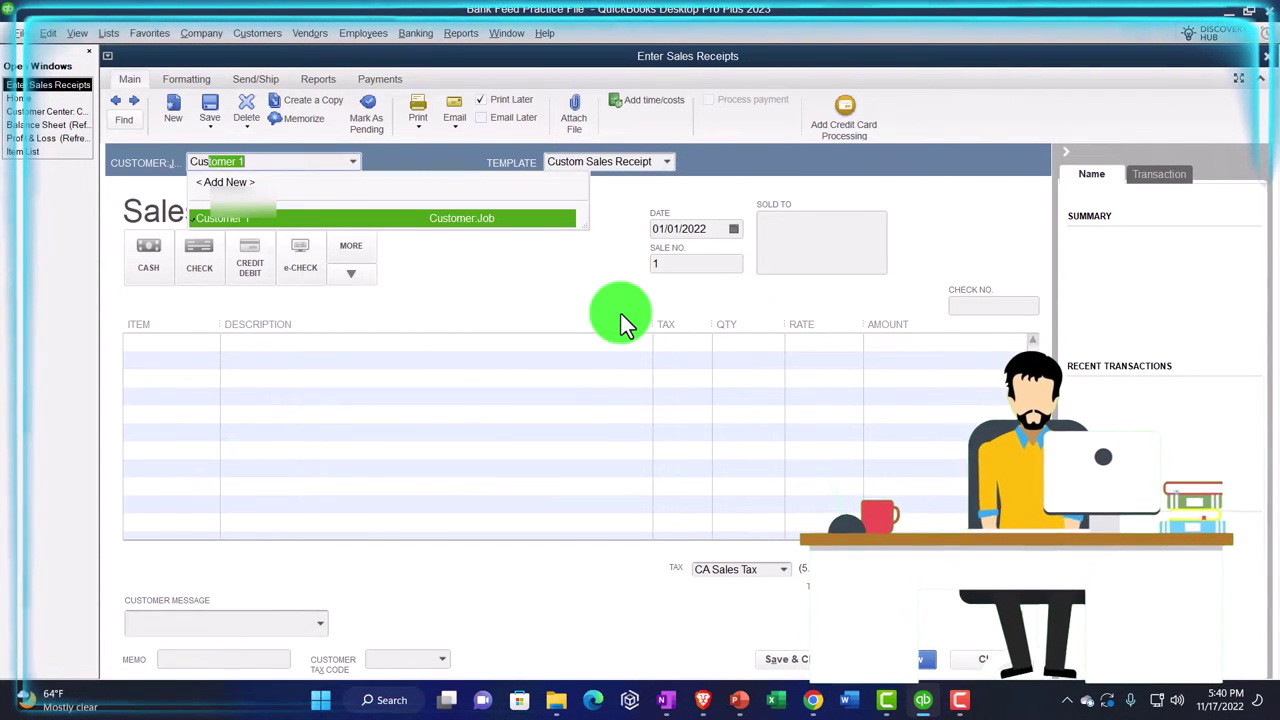
key(Tab)
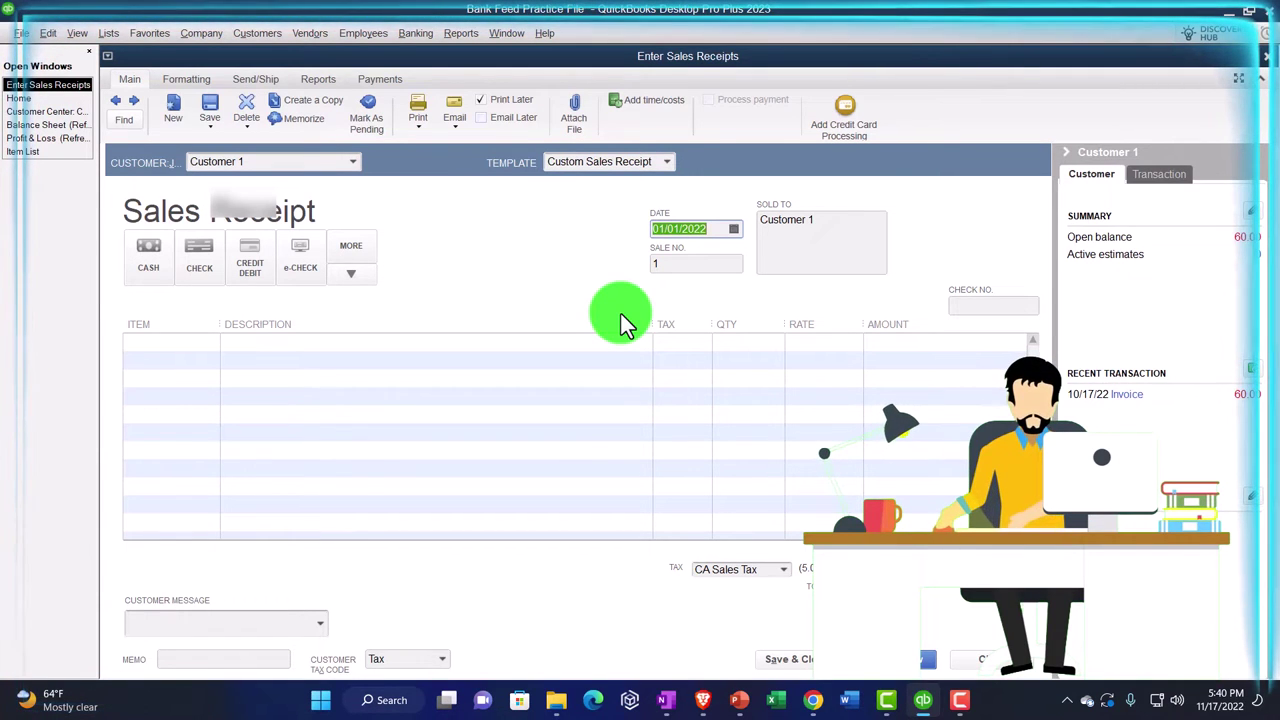
text(10)
text(/01/2022)
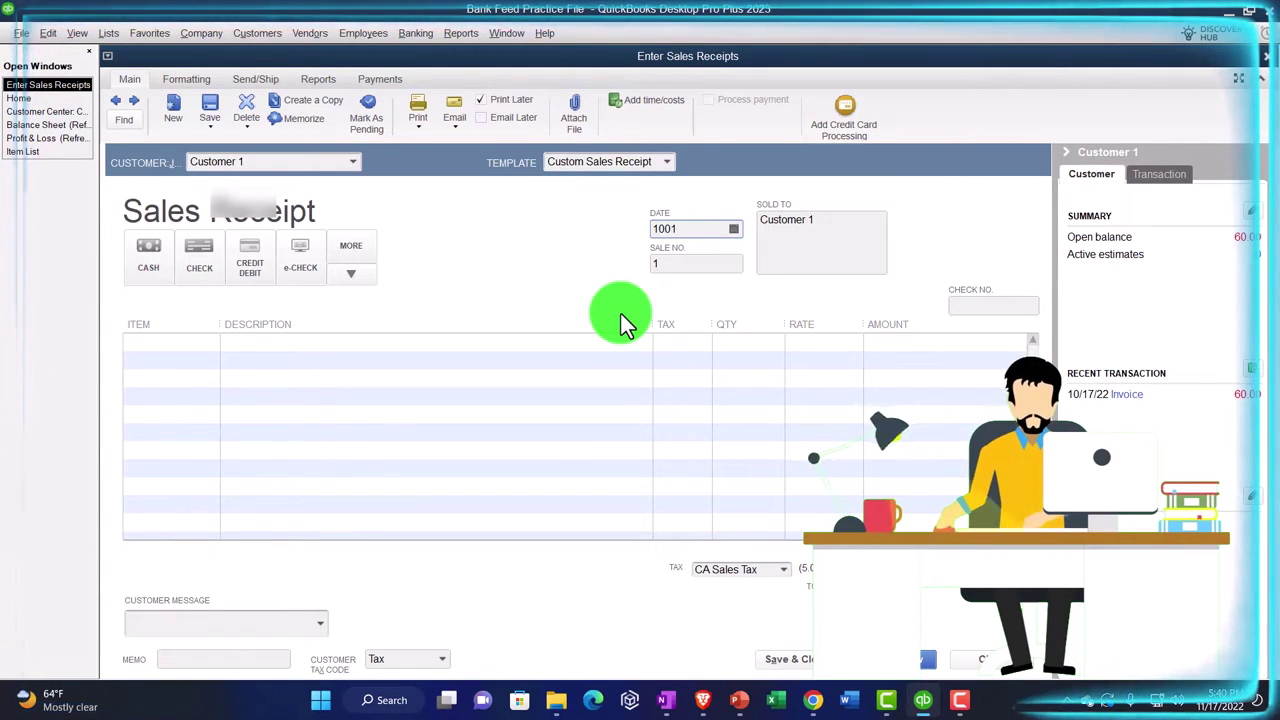
key(Tab)
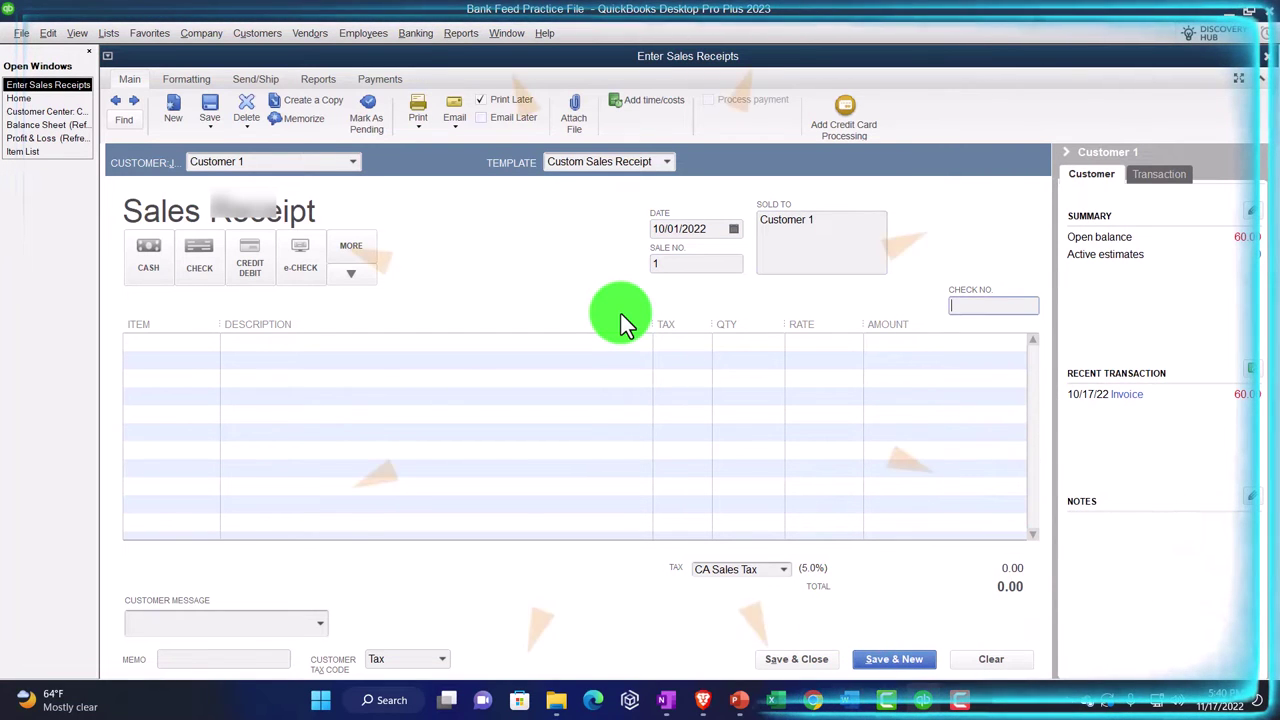
Add a taxable line for Inv 3 with a quantity of 1 to the sales receipt
key(Tab)
text(I)
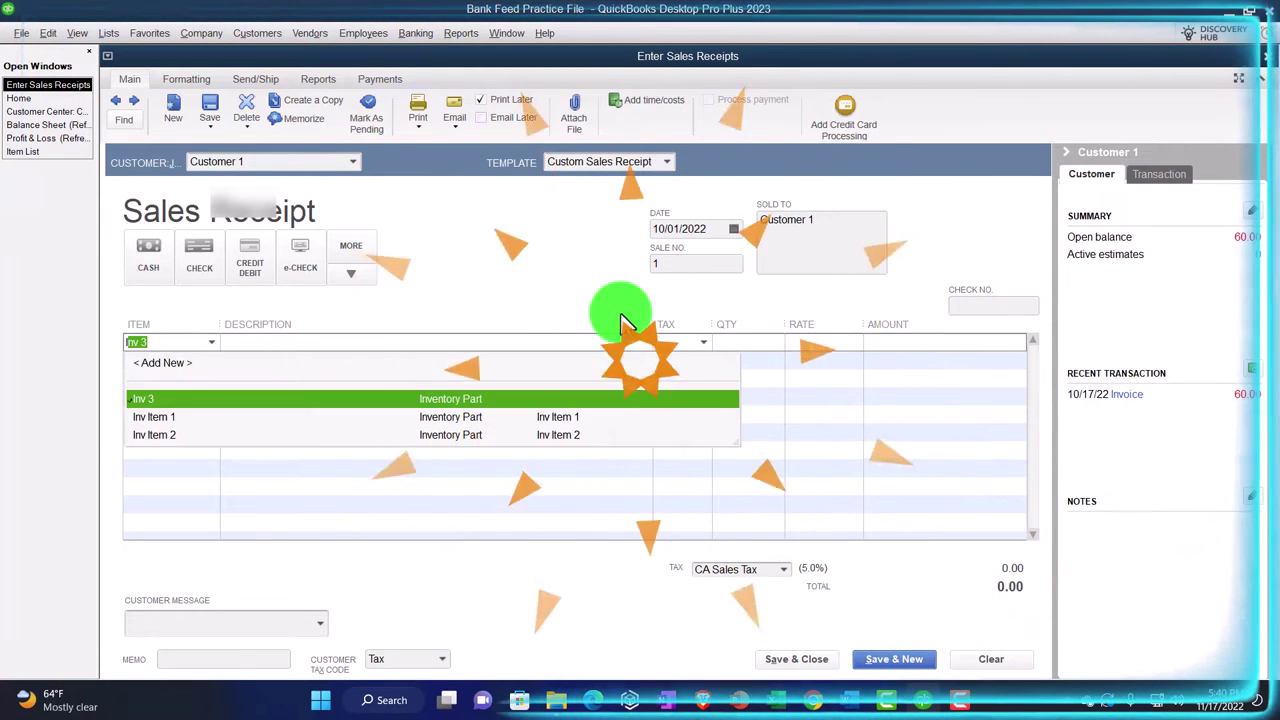
key(Tab)
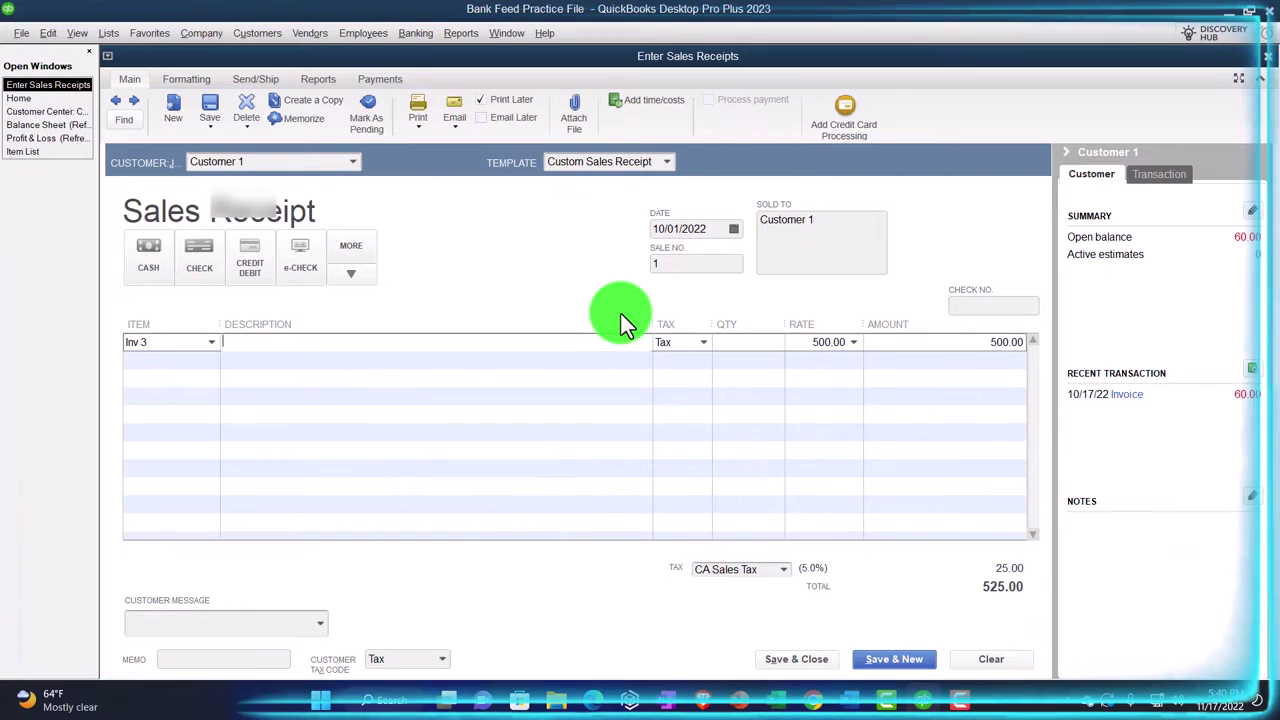
key(Tab)
key(Tab)
key(Tab)
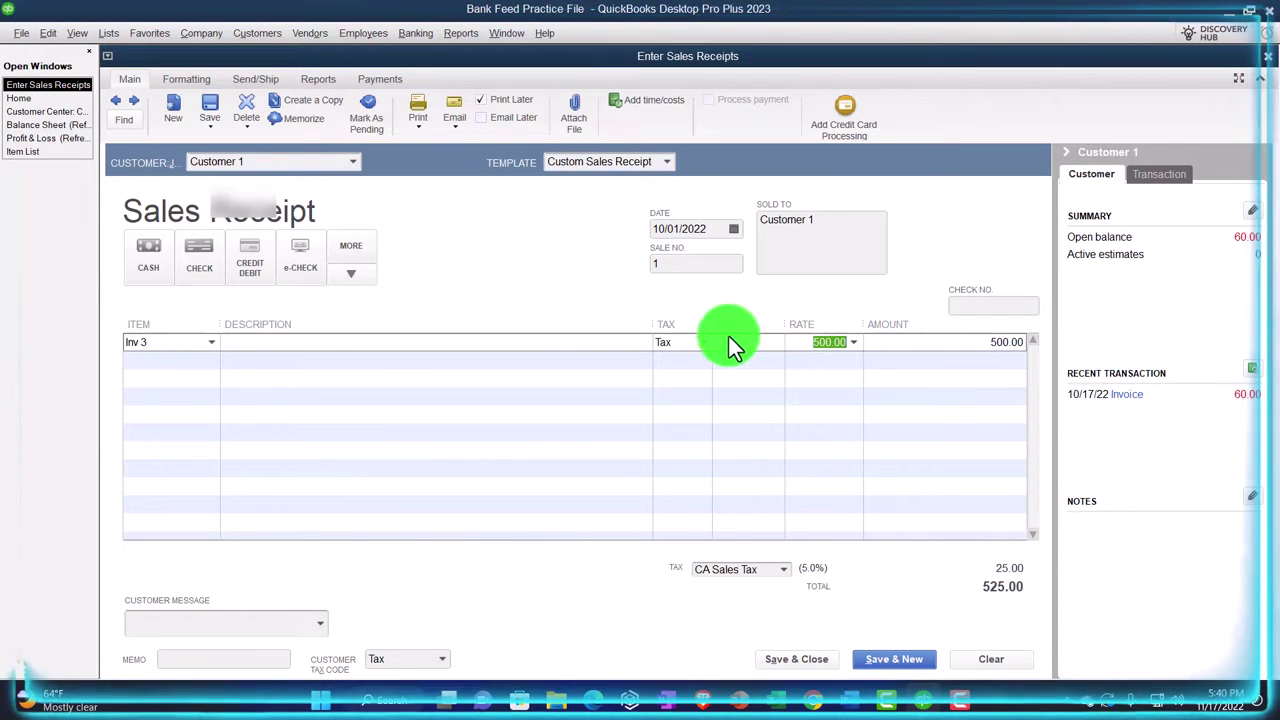
key(Tab)
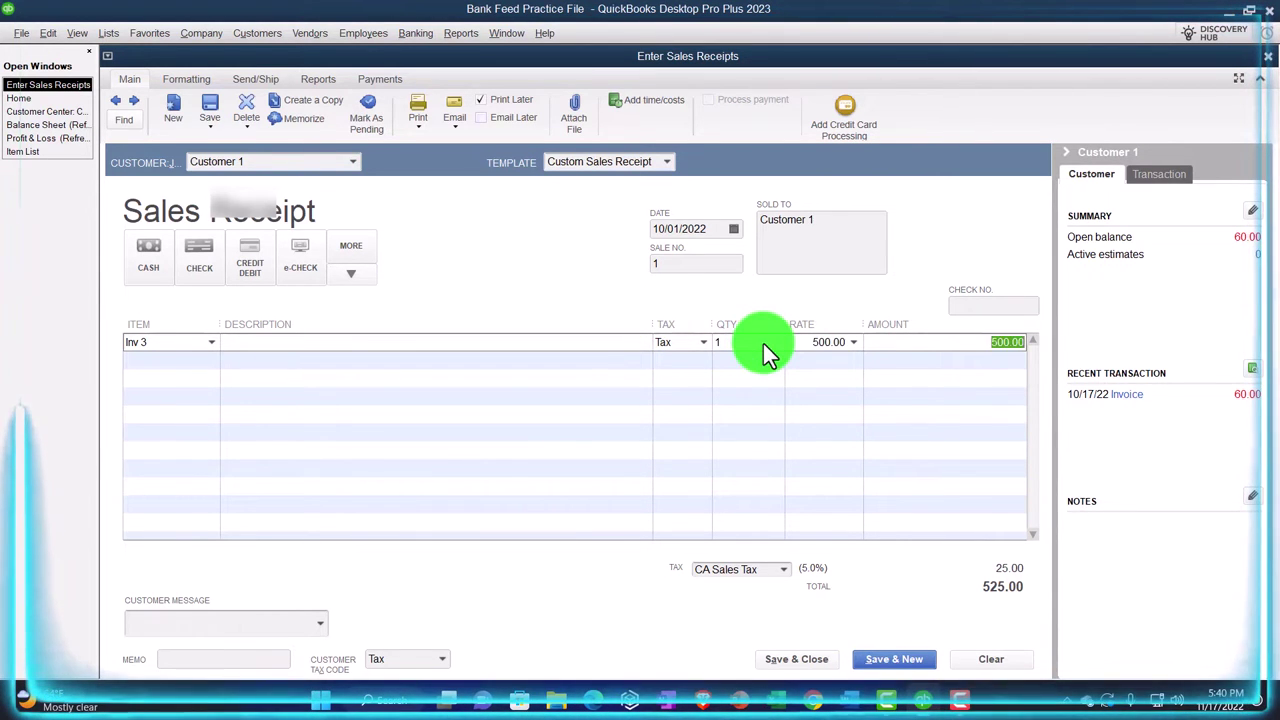
key(Tab)
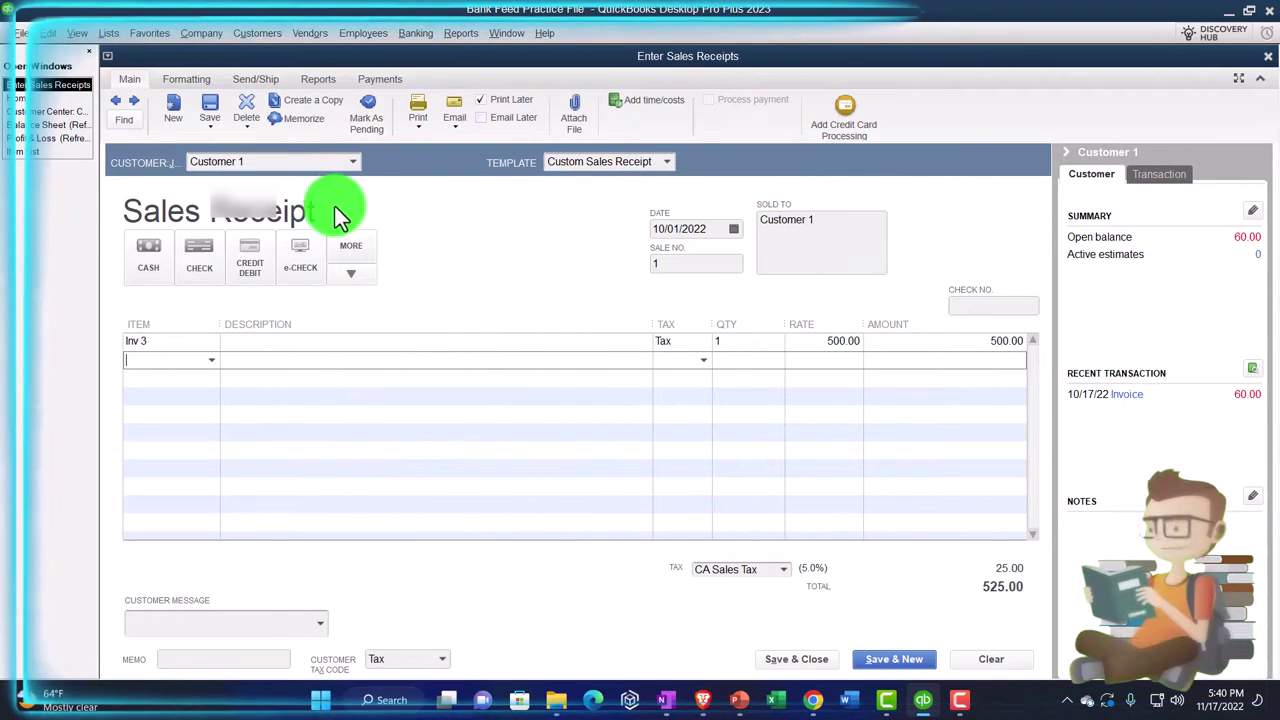
Hide the customer history, check the receipt's sales tax choices while keeping CA Sales Tax, and save and close the receipt
click(1064, 154)
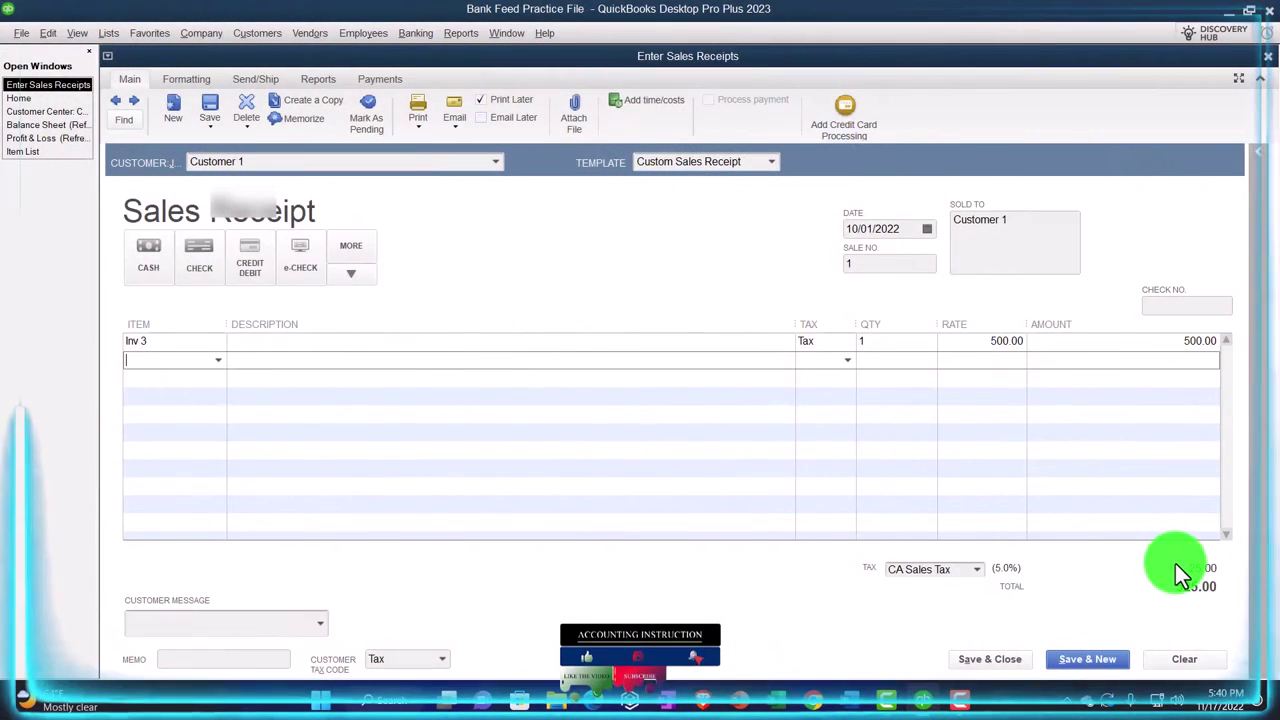
click(977, 571)
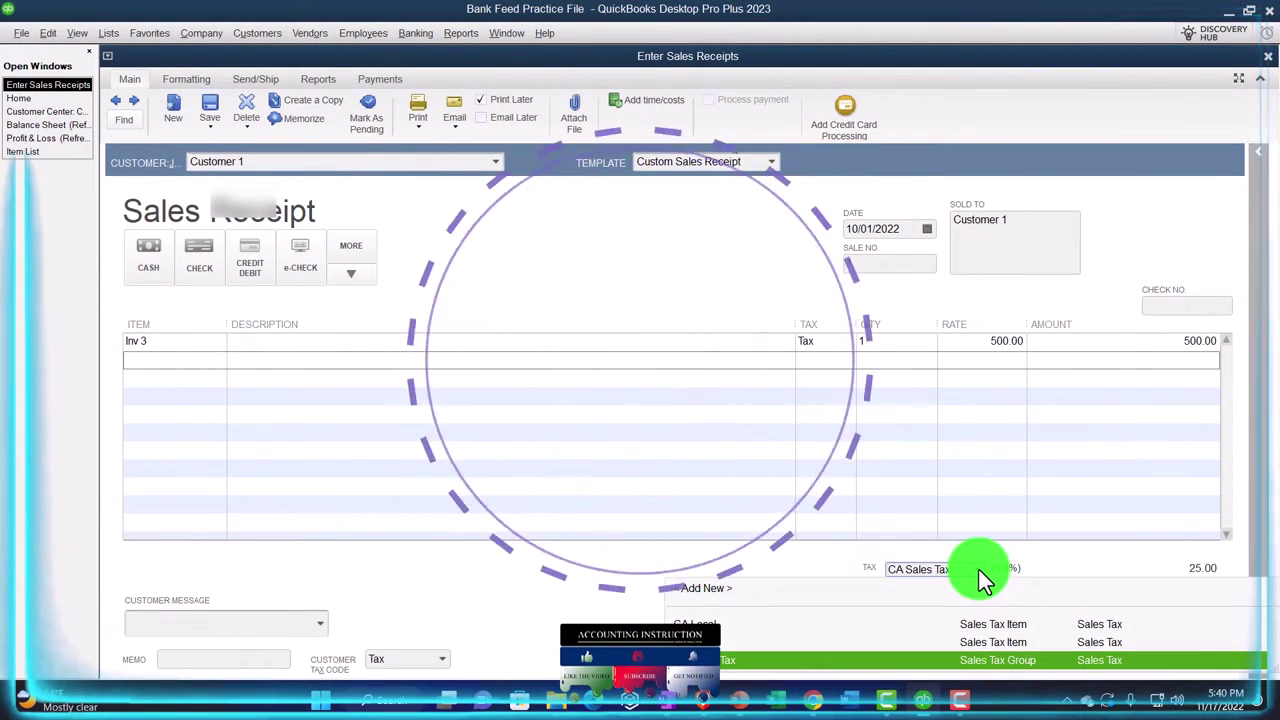
click(992, 576)
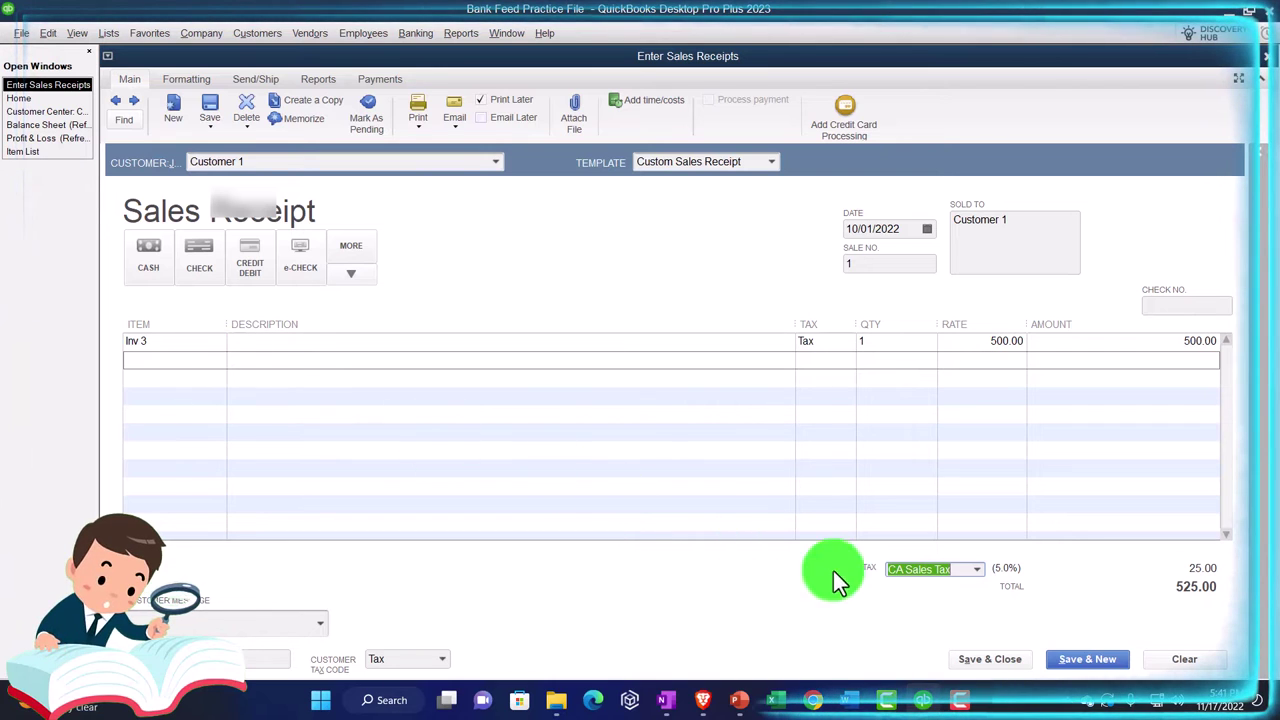
click(1013, 658)
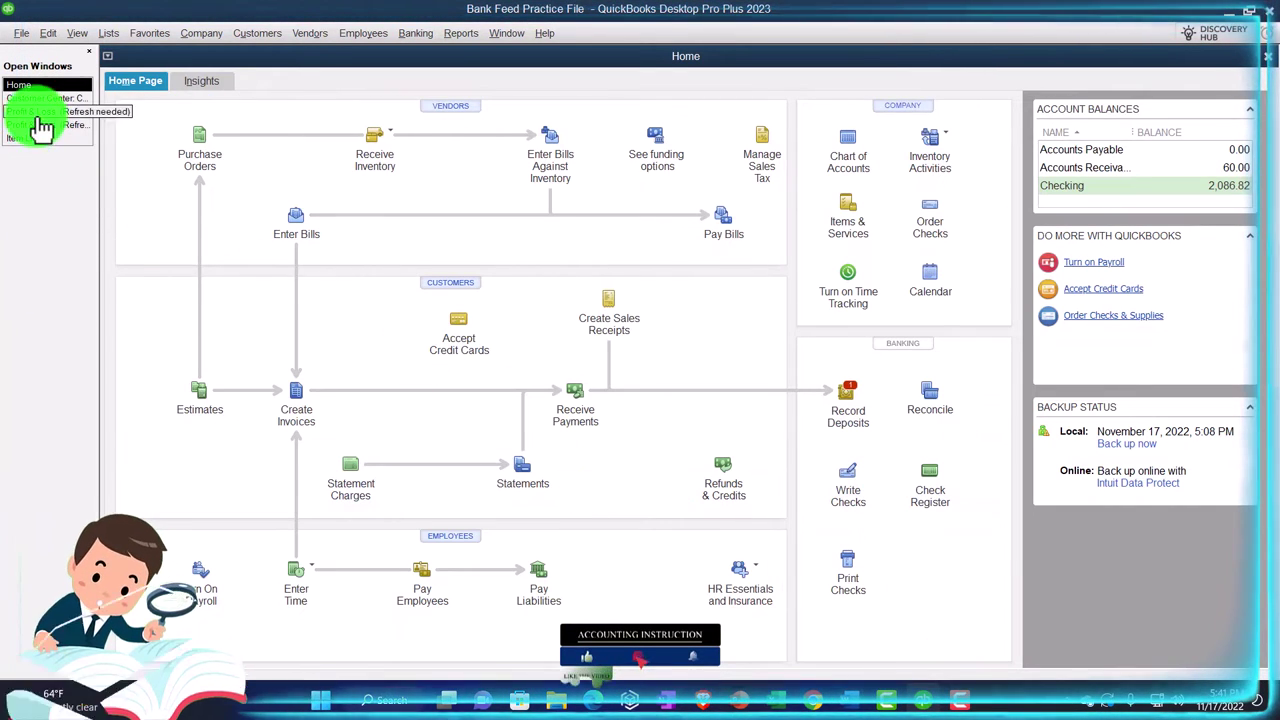
Examine the transactions behind the Undeposited Funds balance on the Balance Sheet
click(36, 113)
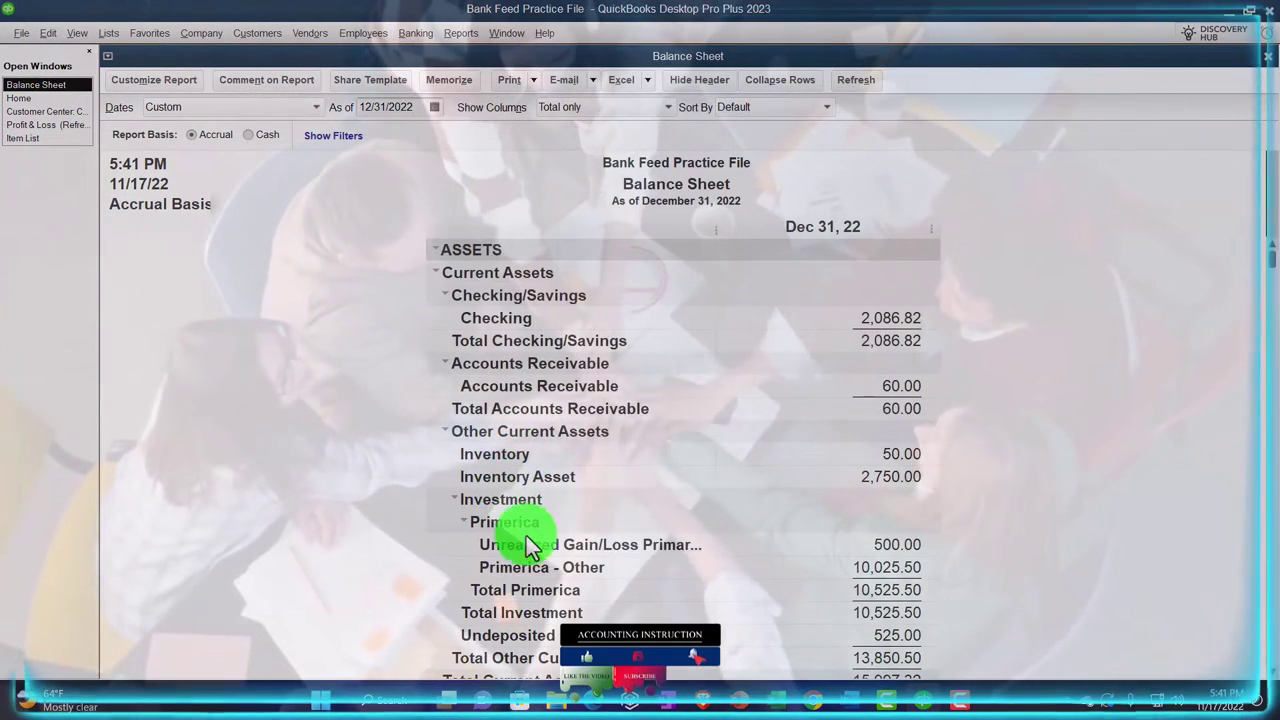
scroll(514, 540, down, 1)
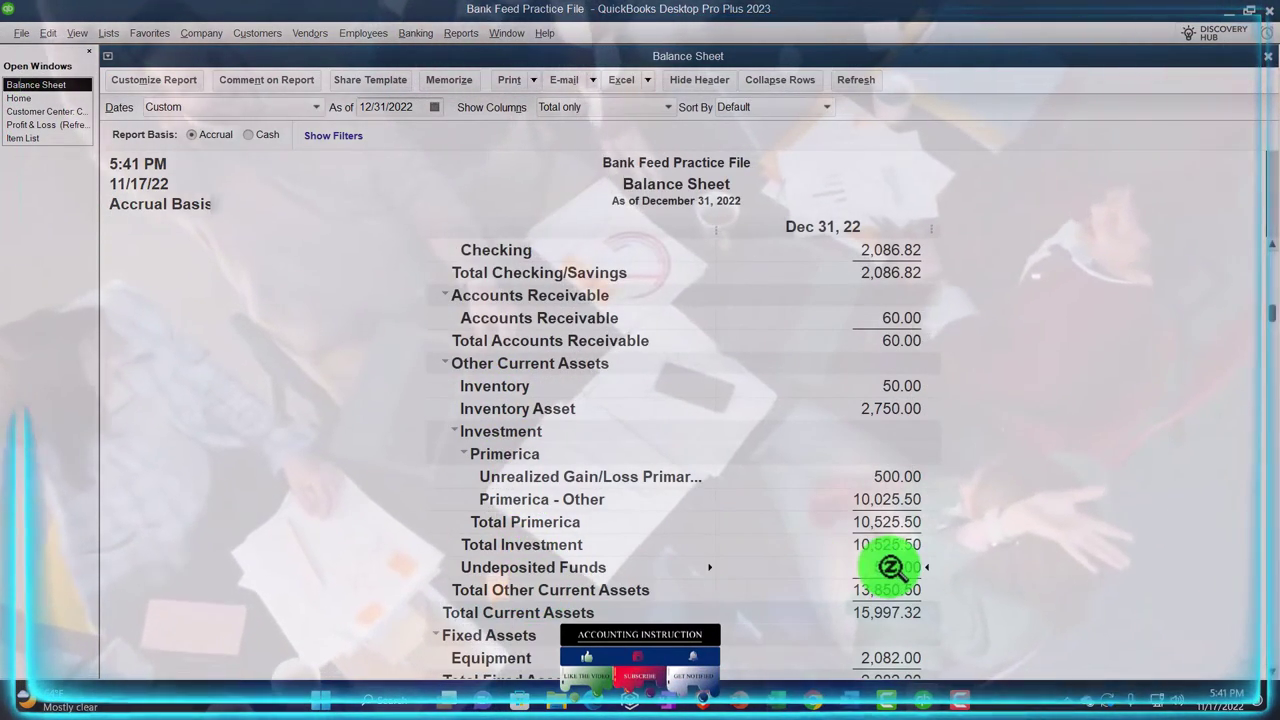
double_click(890, 567)
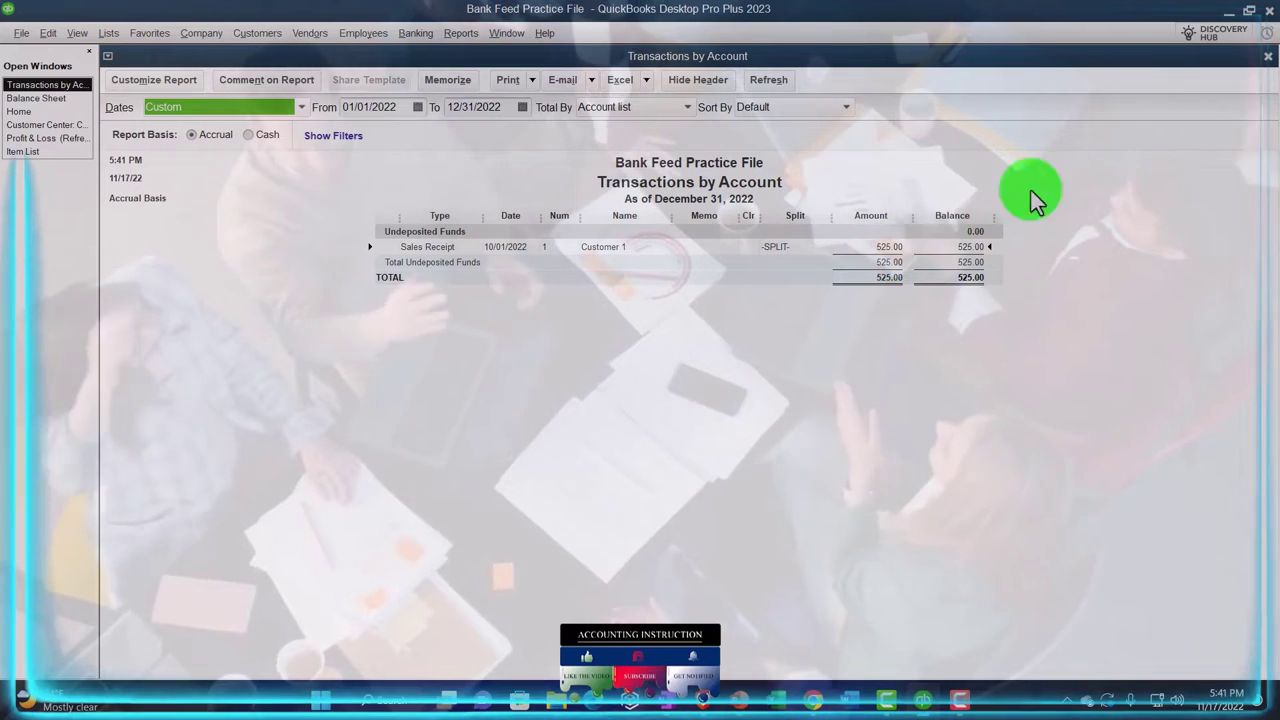
click(1266, 57)
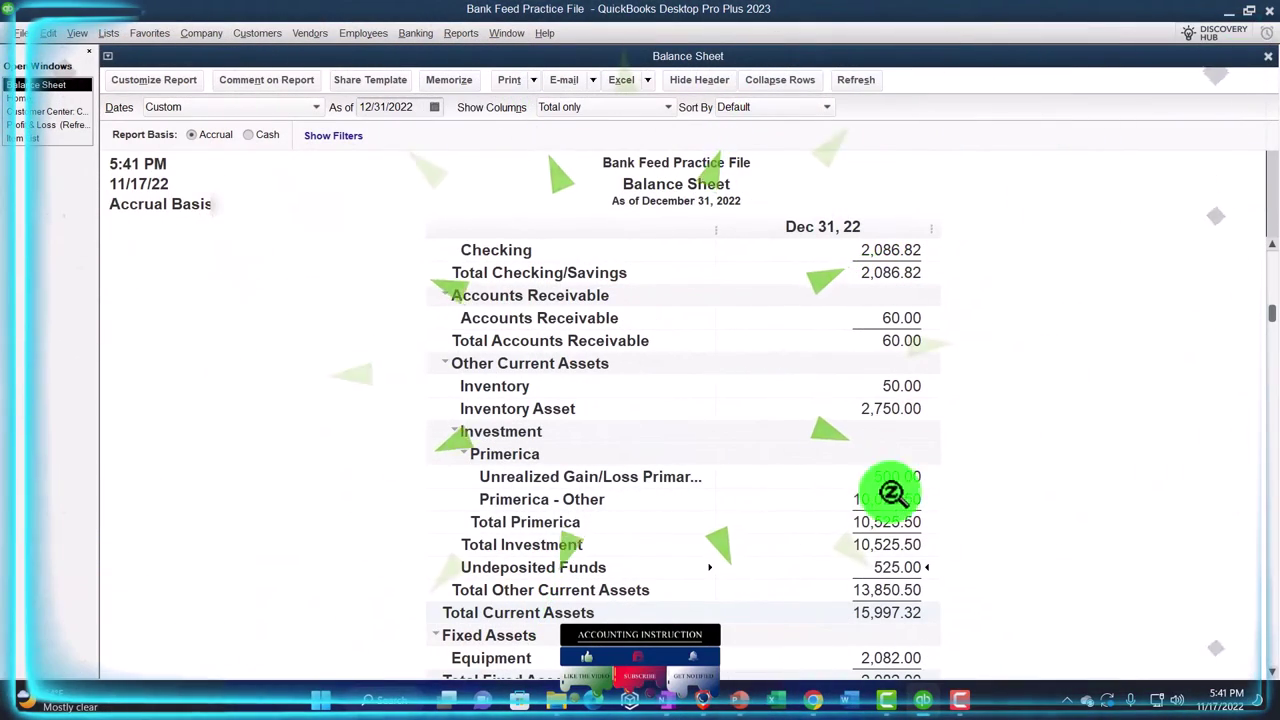
Trace the Sales income on the Profit & Loss report back to the 10/01/2022 sales receipt for Customer 1
click(55, 124)
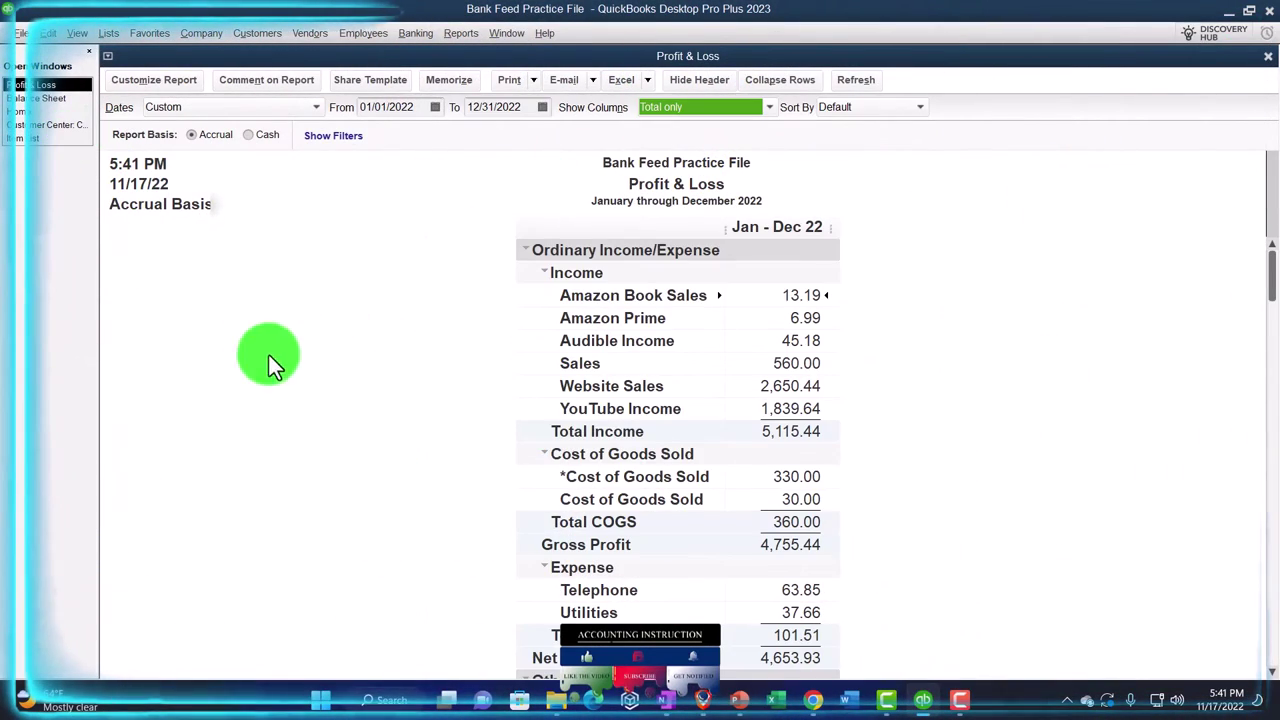
double_click(790, 363)
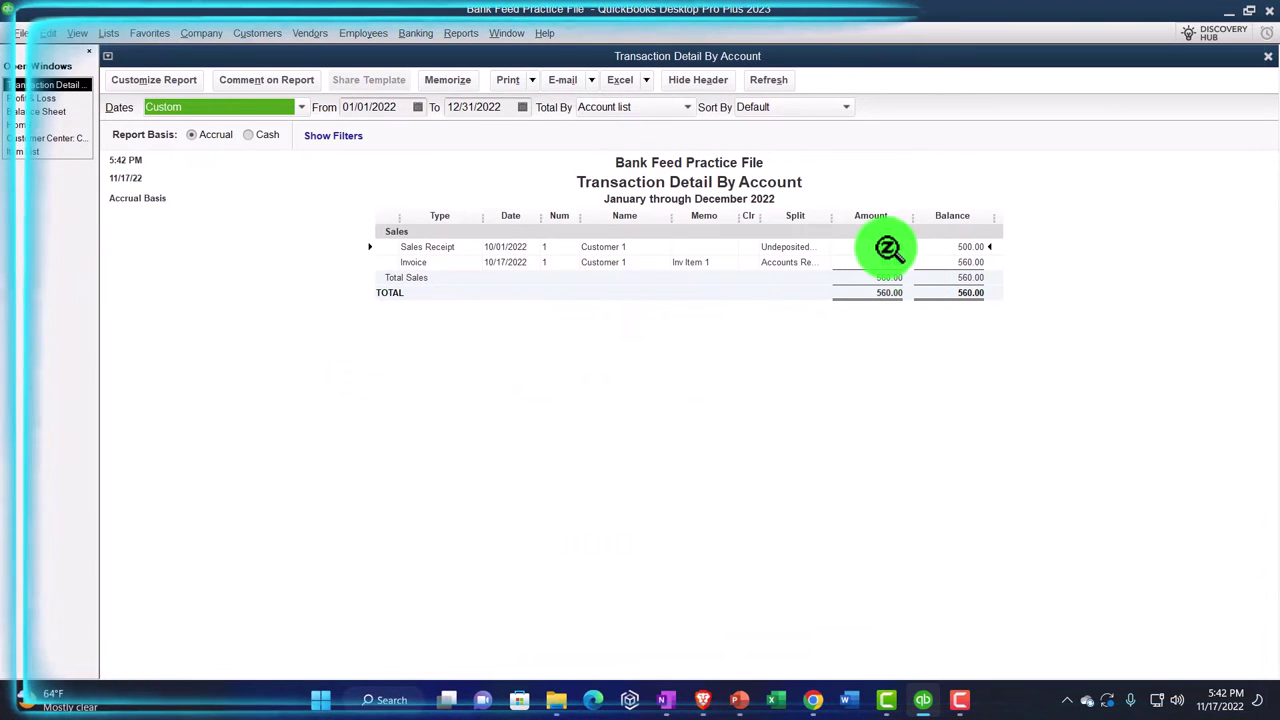
double_click(888, 248)
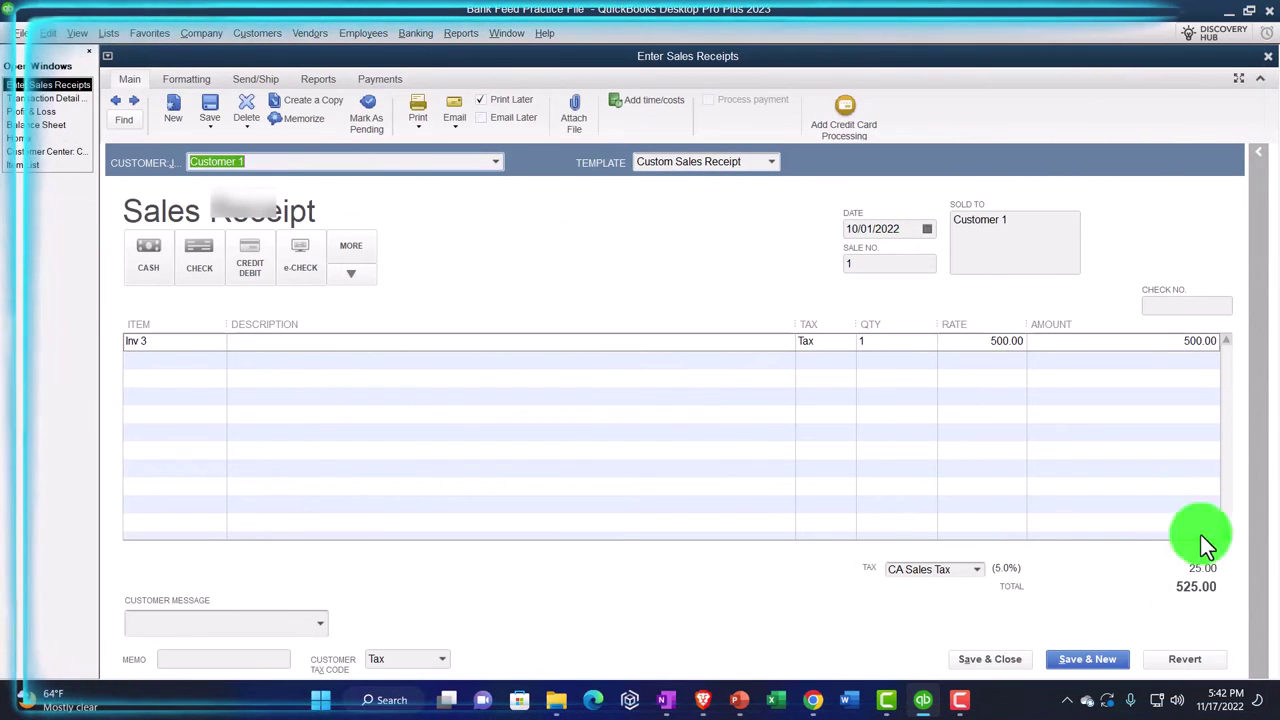
click(1266, 58)
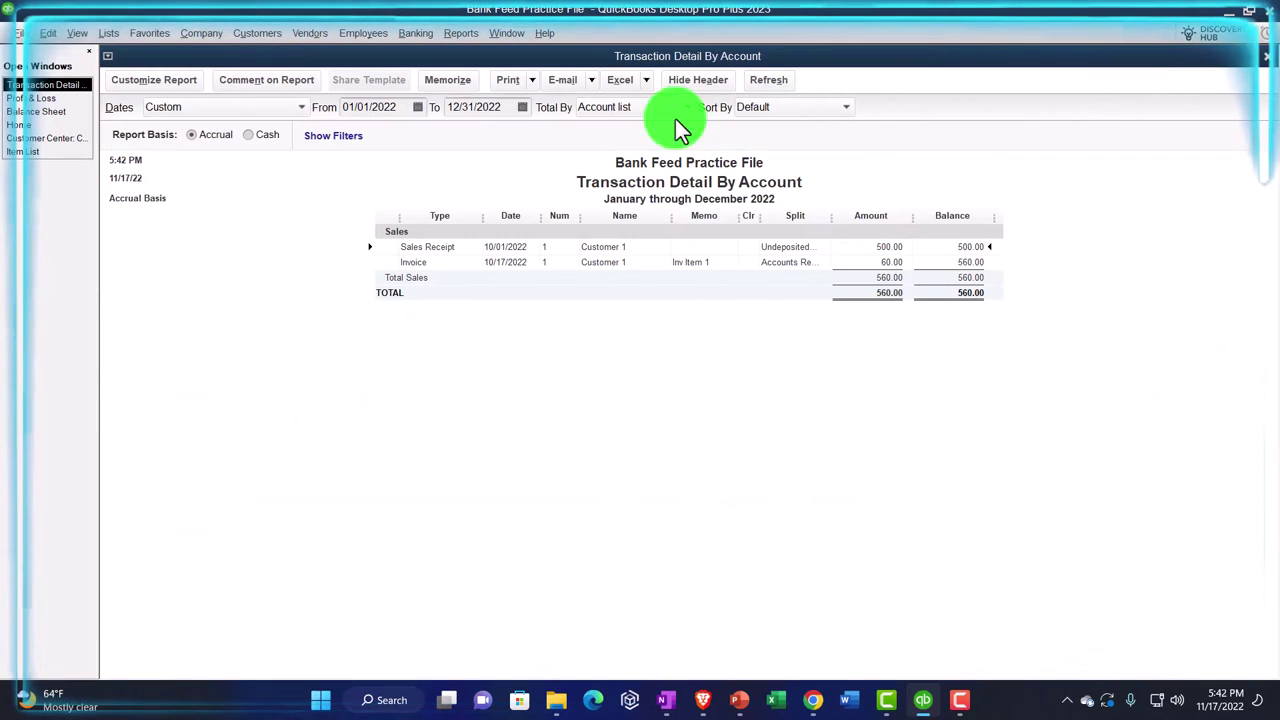
Return to the Balance Sheet and examine Sales Tax Payable in the liabilities section
click(36, 111)
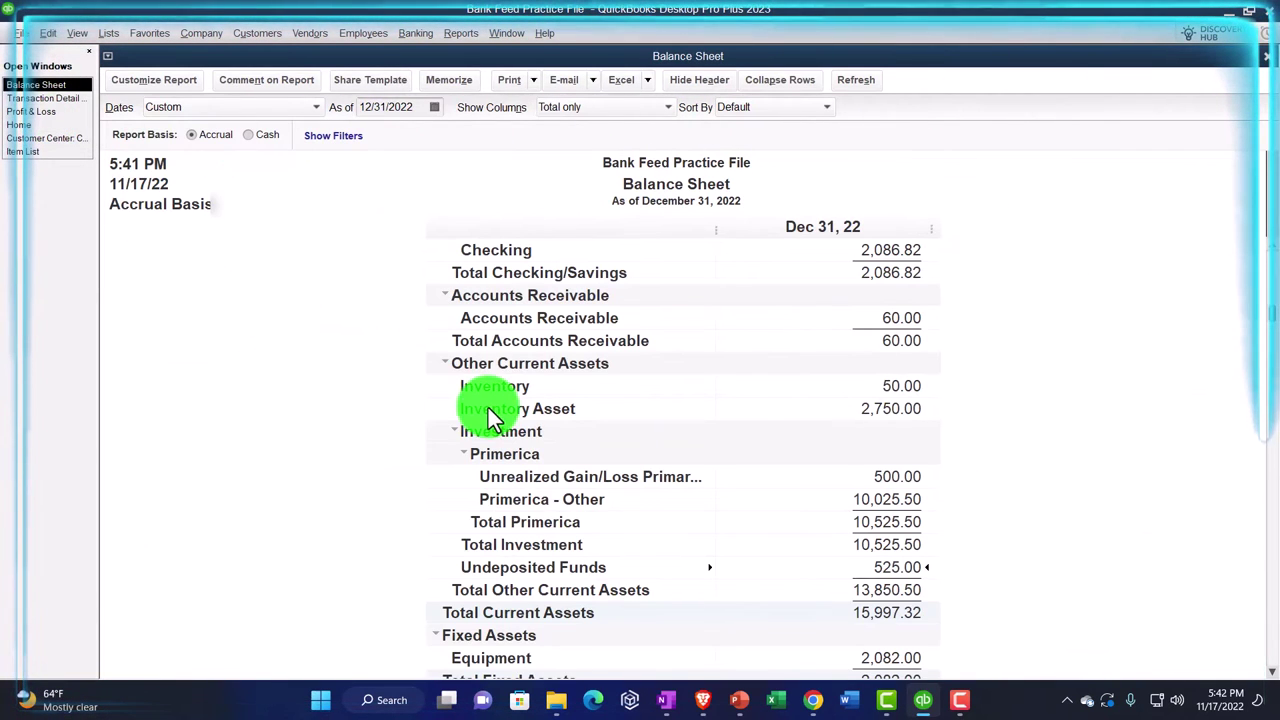
scroll(669, 548, down, 3)
scroll(669, 548, down, 3)
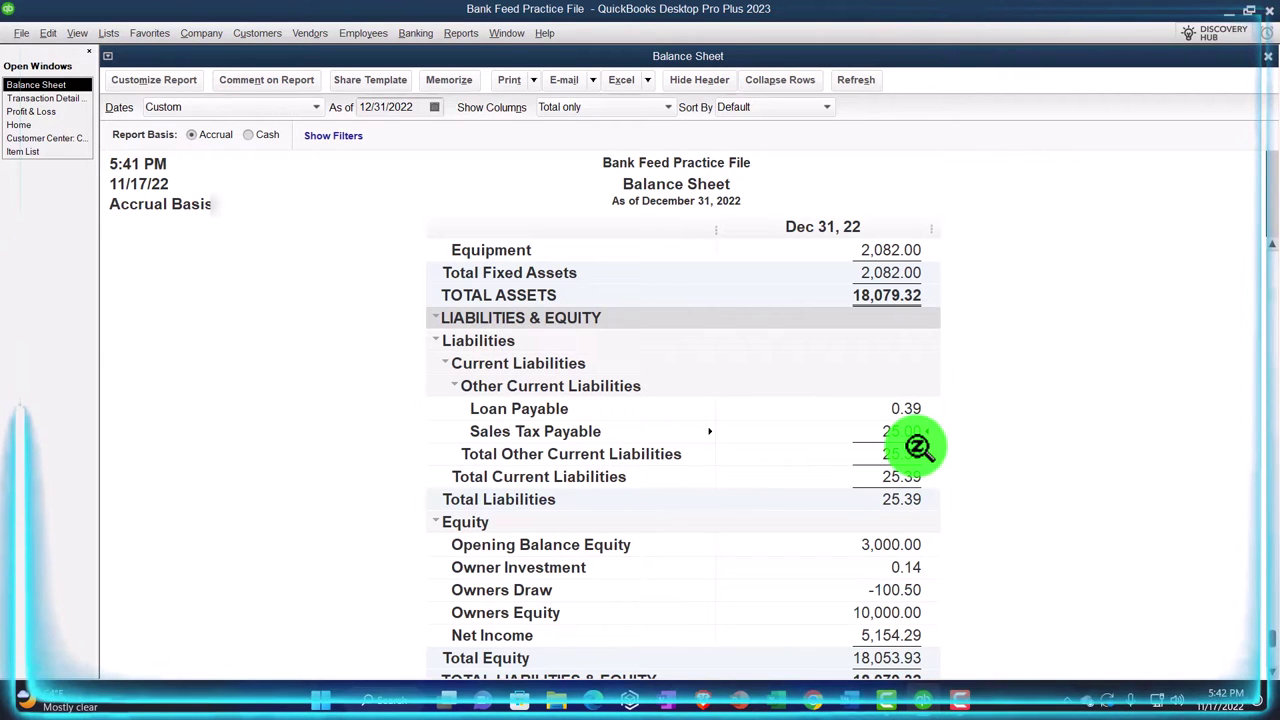
Examine the 10/01/2022 sales receipt among the transactions behind the Inventory Asset balance on the Balance Sheet
scroll(918, 447, up, 5)
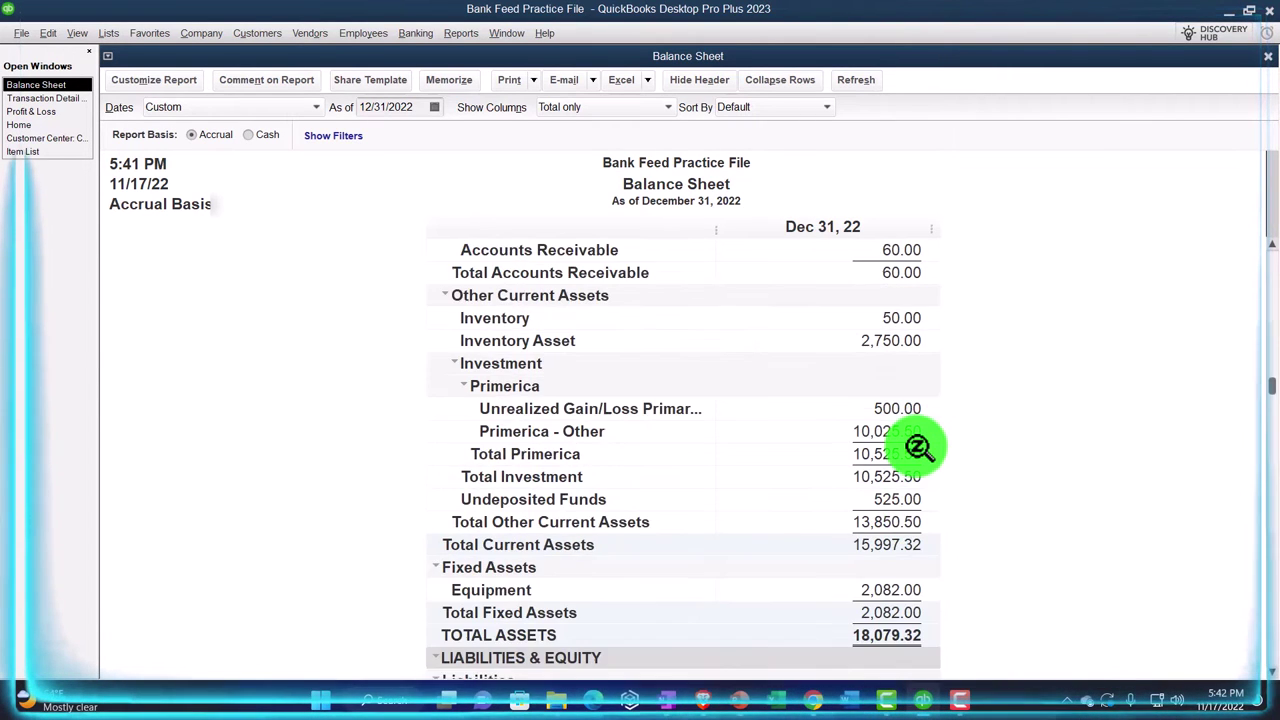
scroll(918, 447, up, 1)
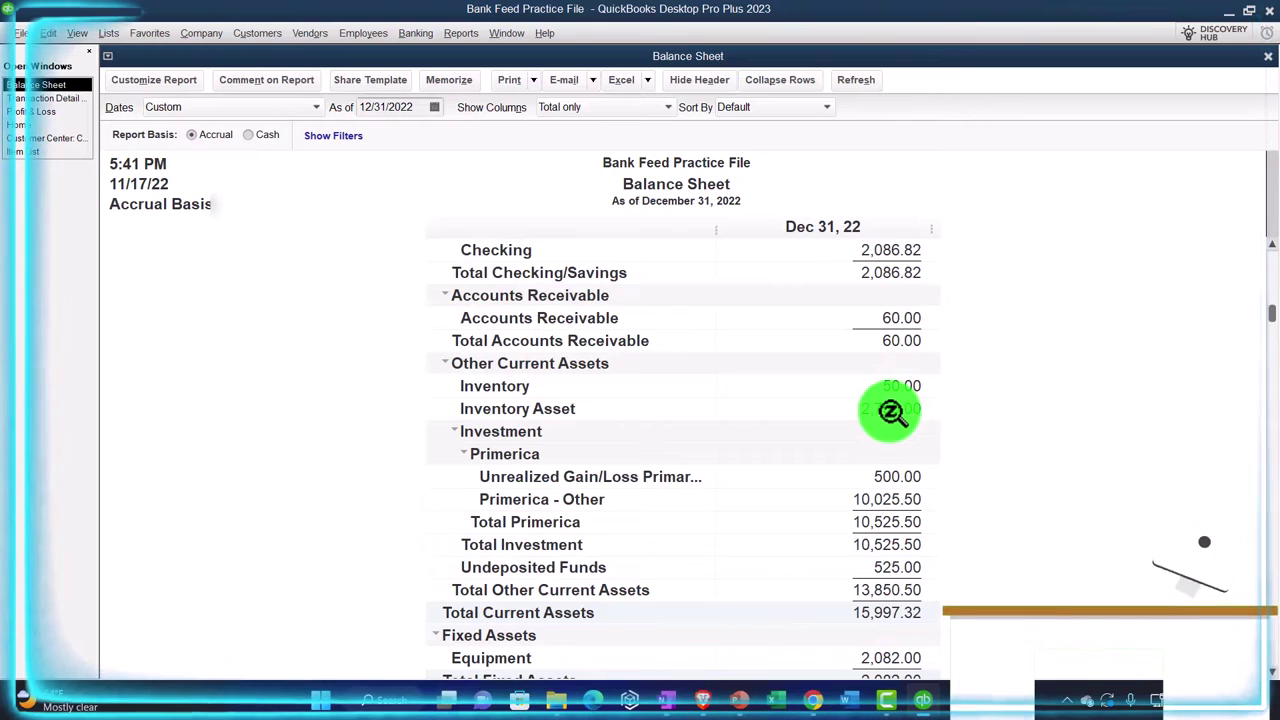
double_click(891, 411)
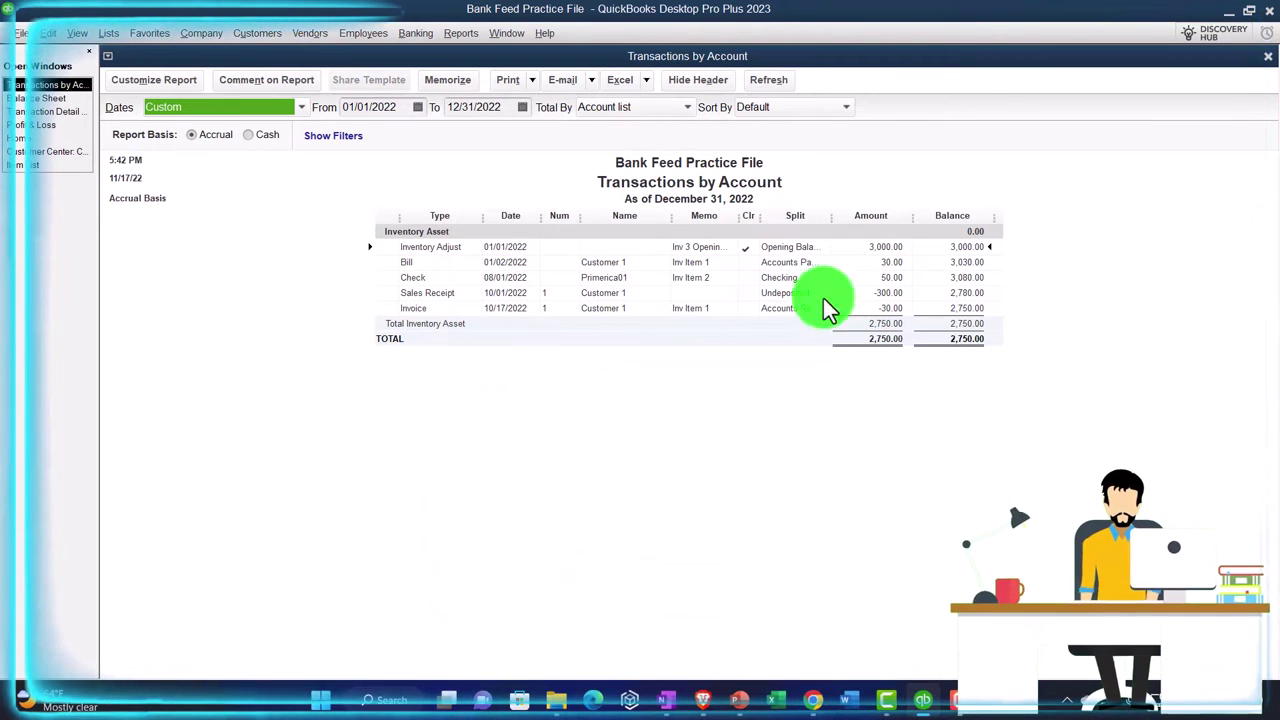
click(890, 295)
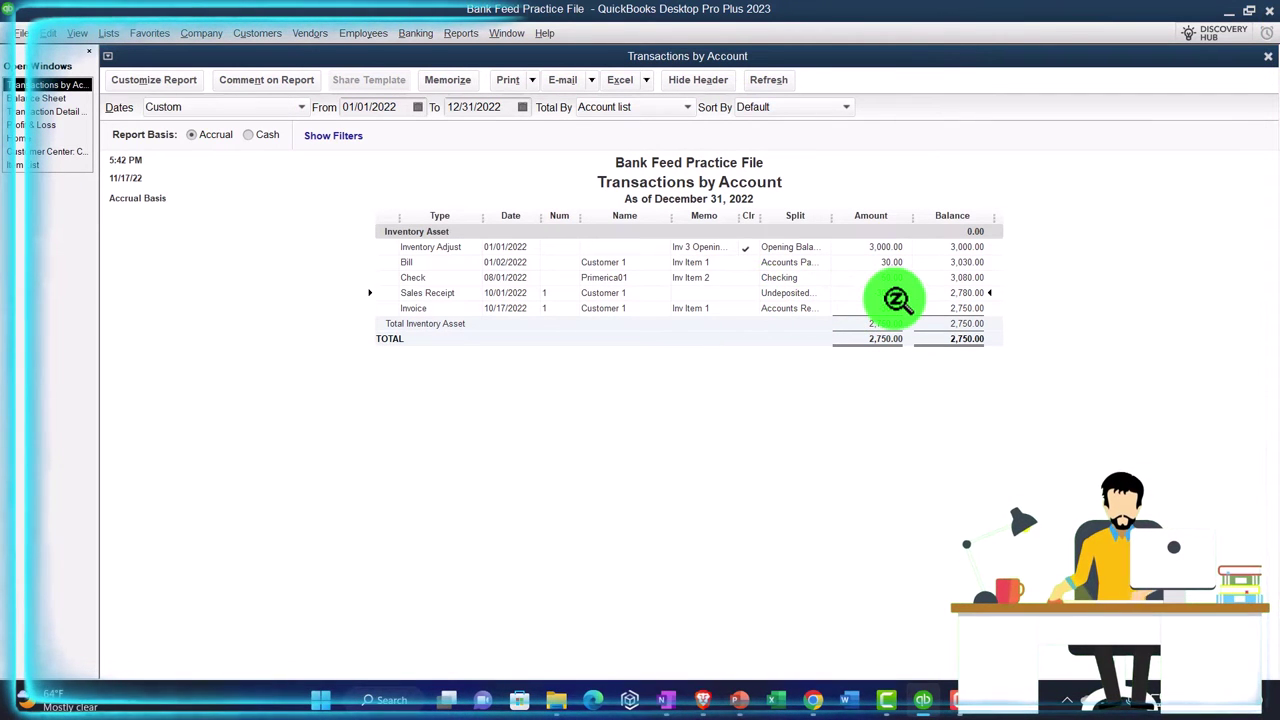
click(1267, 57)
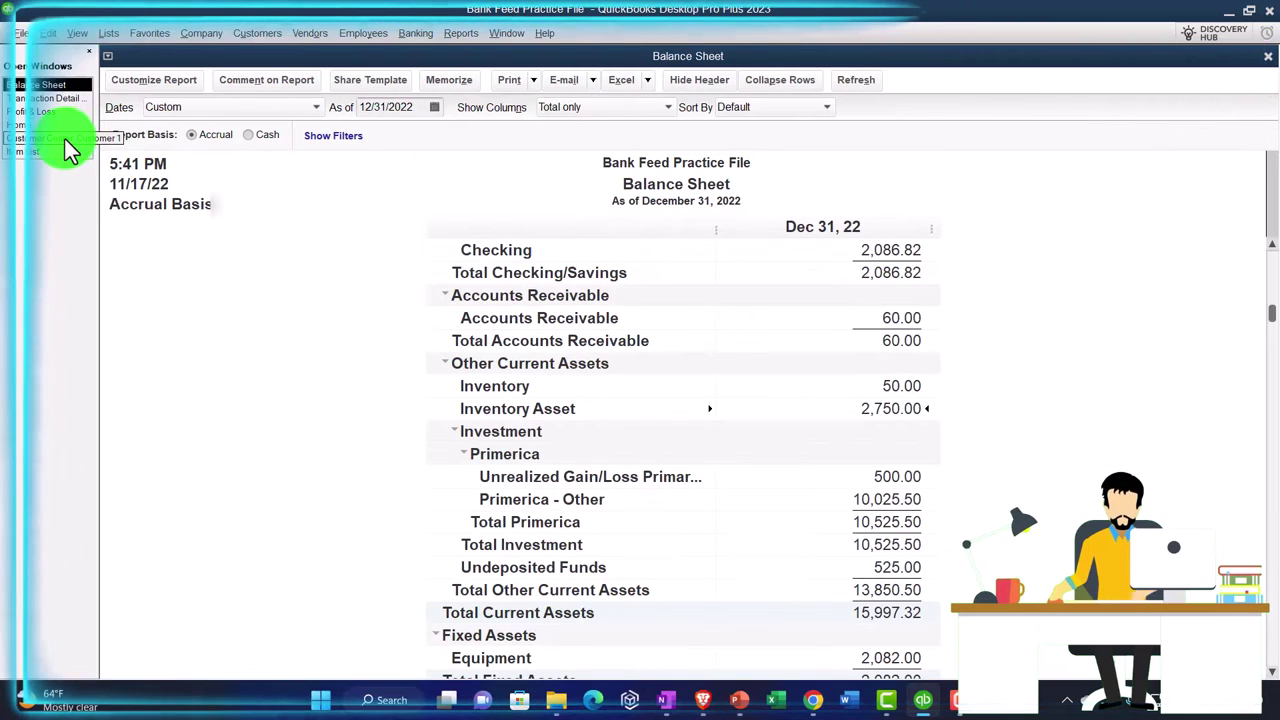
Examine the transactions behind the *Cost of Goods Sold amount on the Profit & Loss report
click(45, 112)
scroll(670, 455, down, 2)
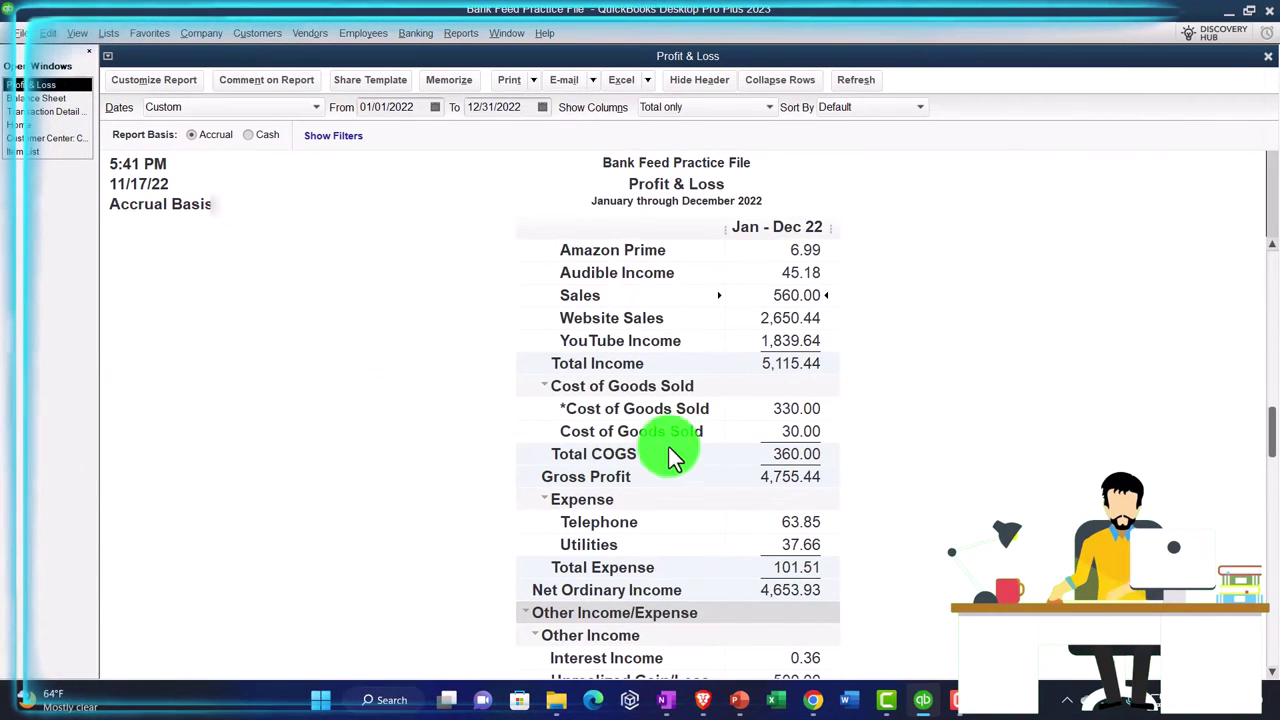
double_click(791, 409)
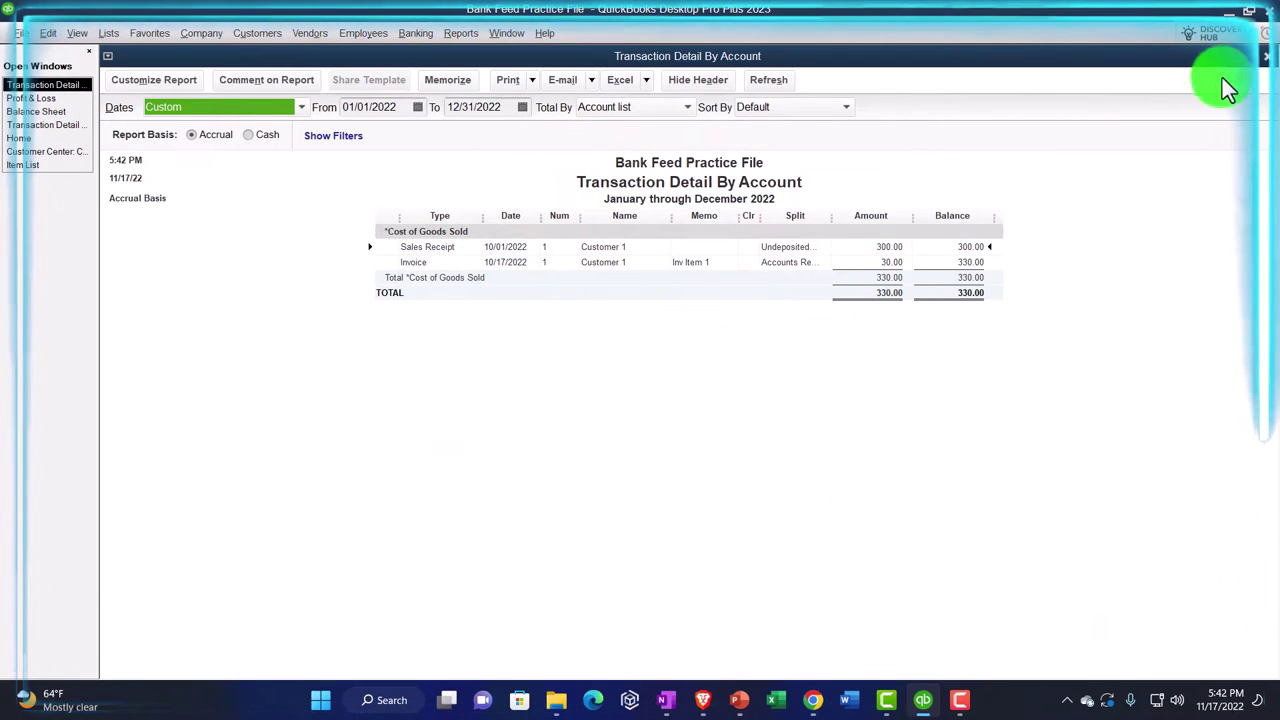
click(1265, 57)
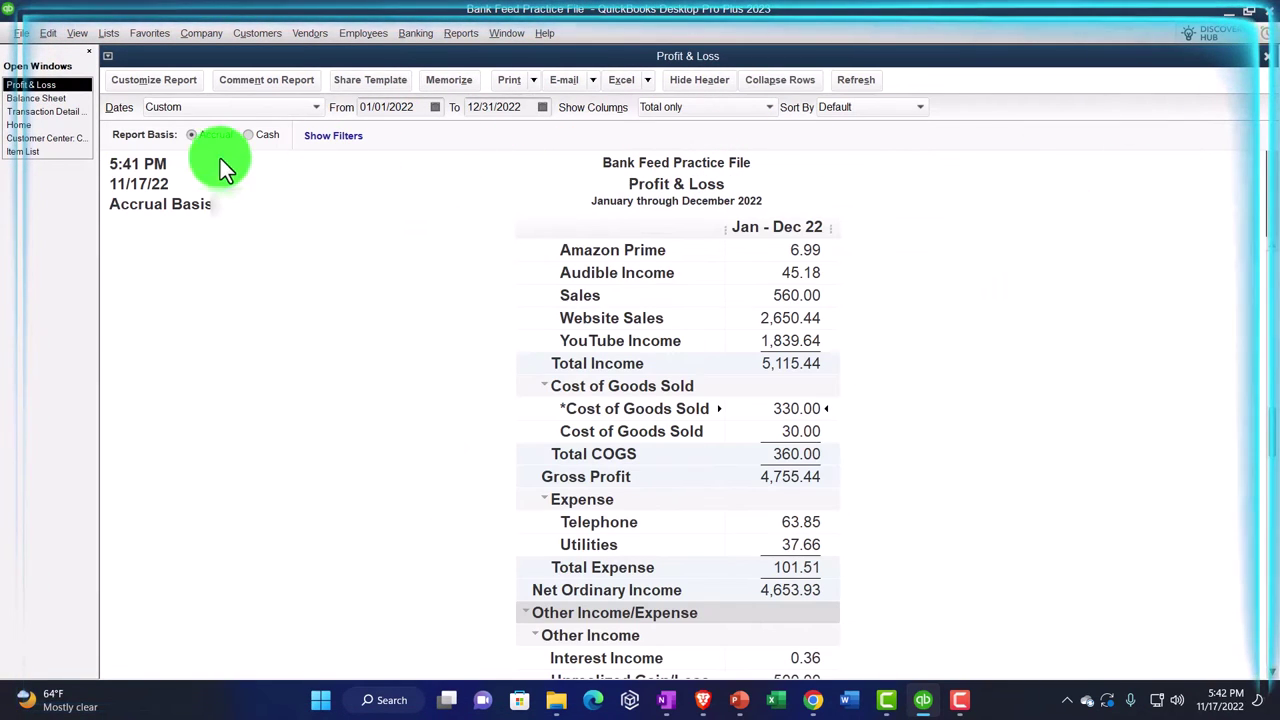
Go back to the Balance Sheet and review the Sales Tax Payable balance under Other Current Liabilities
click(33, 100)
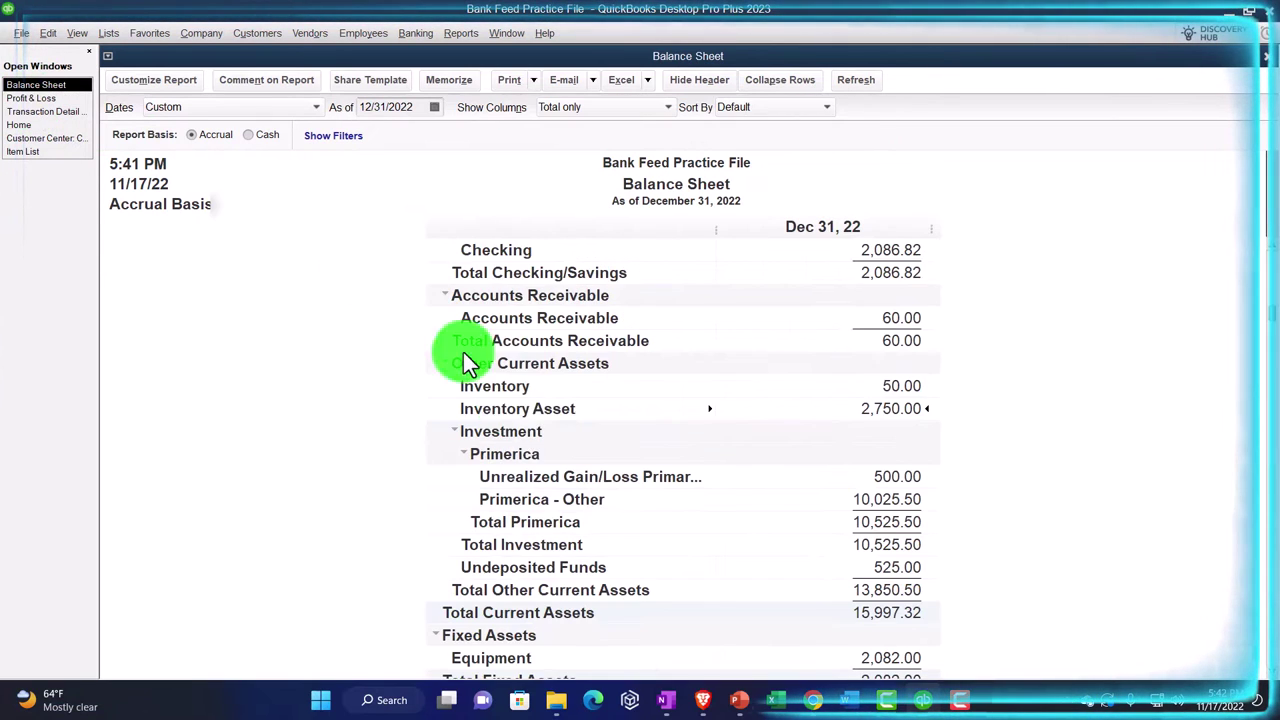
scroll(595, 500, down, 6)
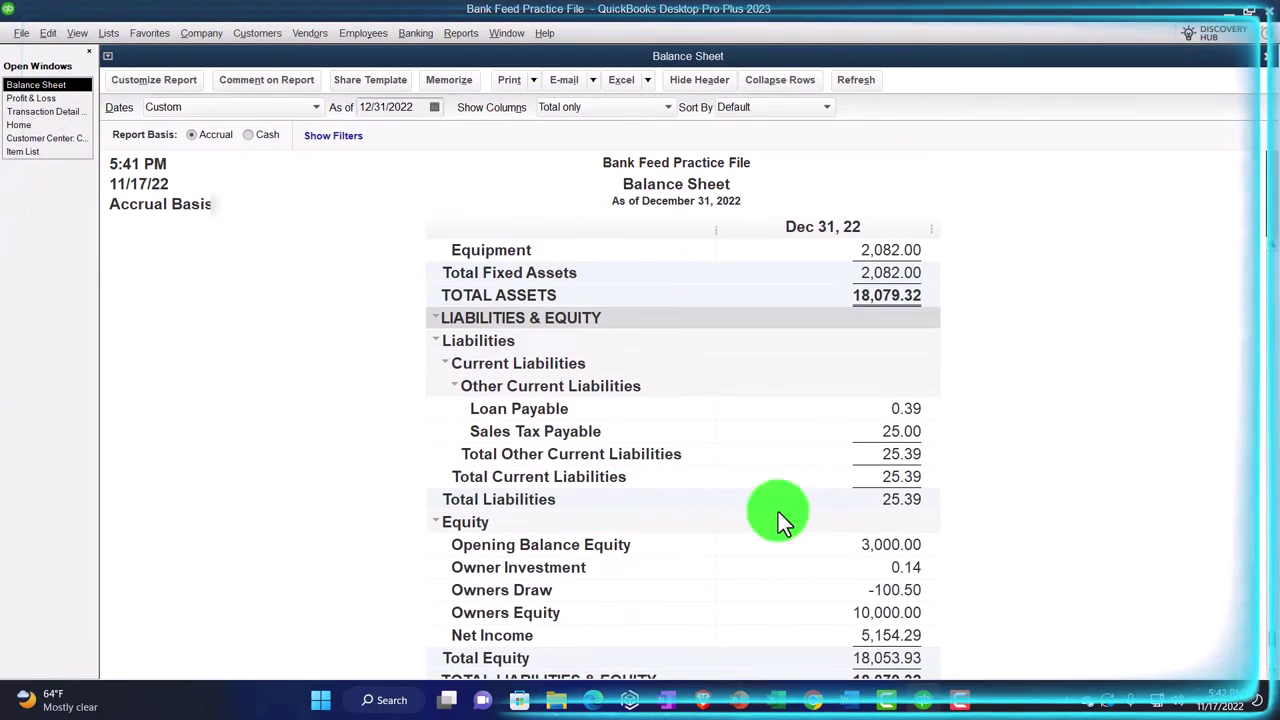
click(906, 432)
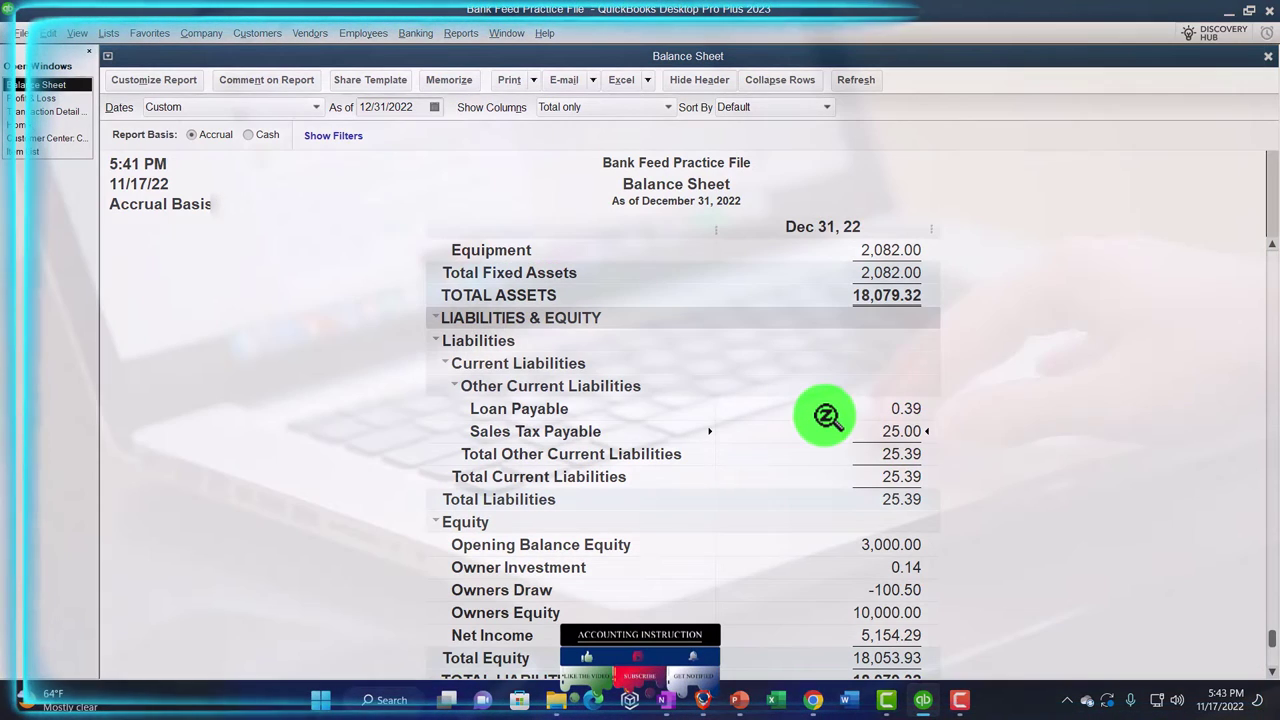
Record a deposit of Customer 1's 10/01/2022 sales receipt payment into Checking, dated 10/01/2022, and save and close it
click(45, 140)
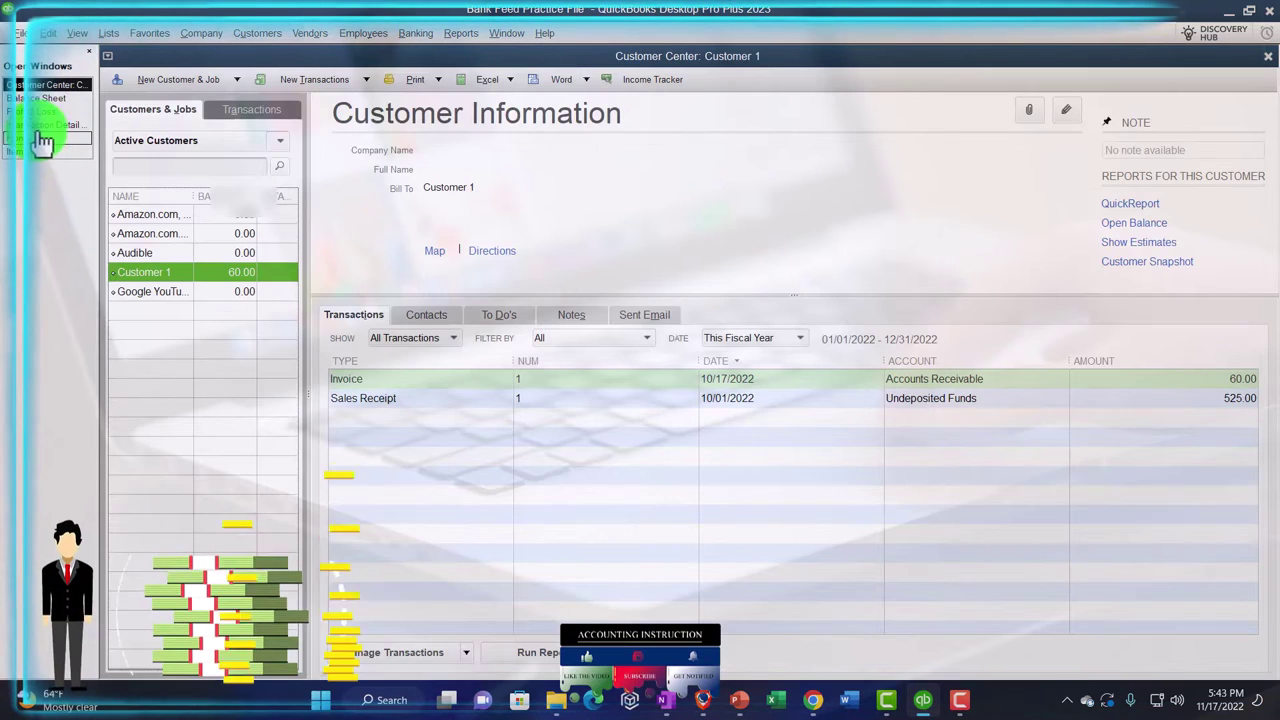
click(40, 136)
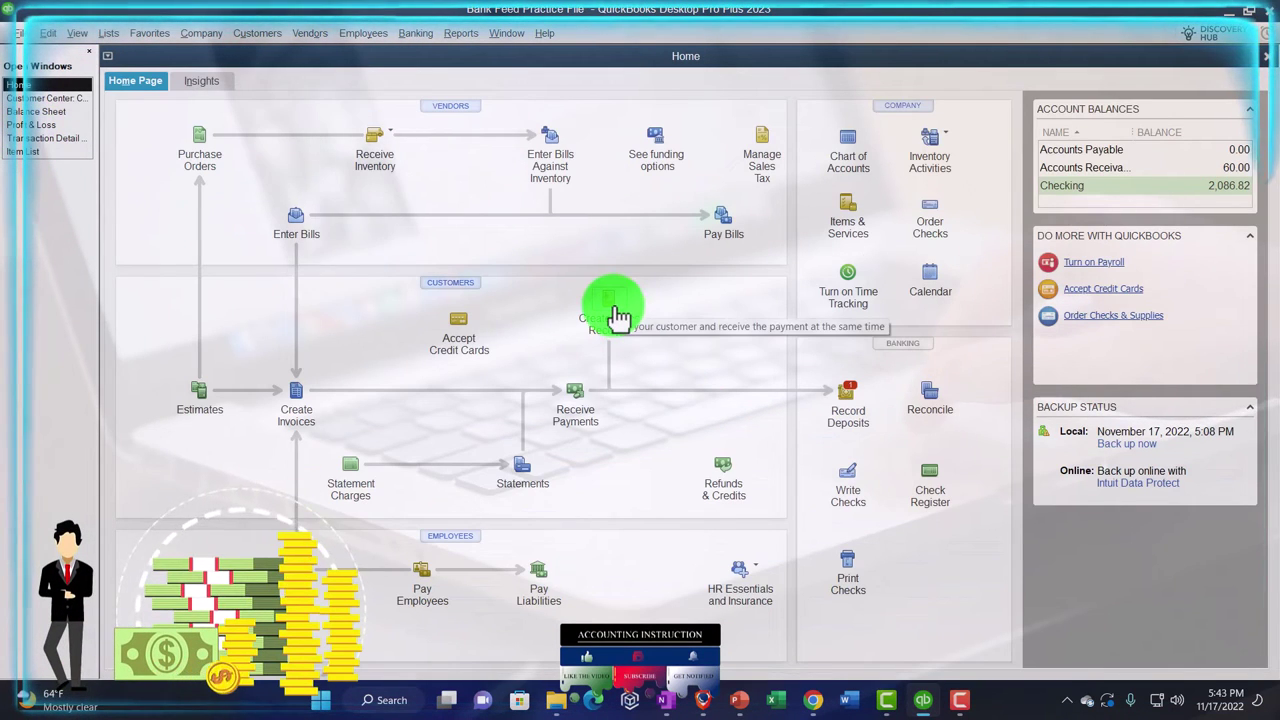
click(848, 410)
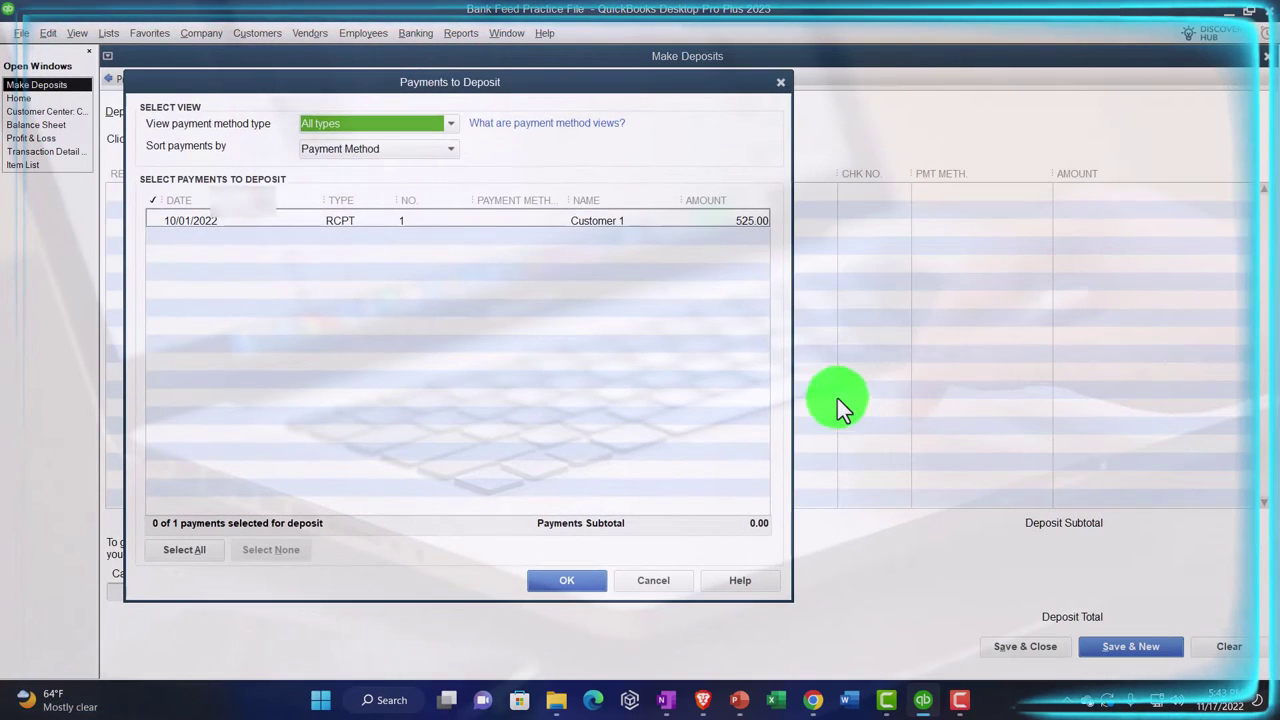
click(590, 578)
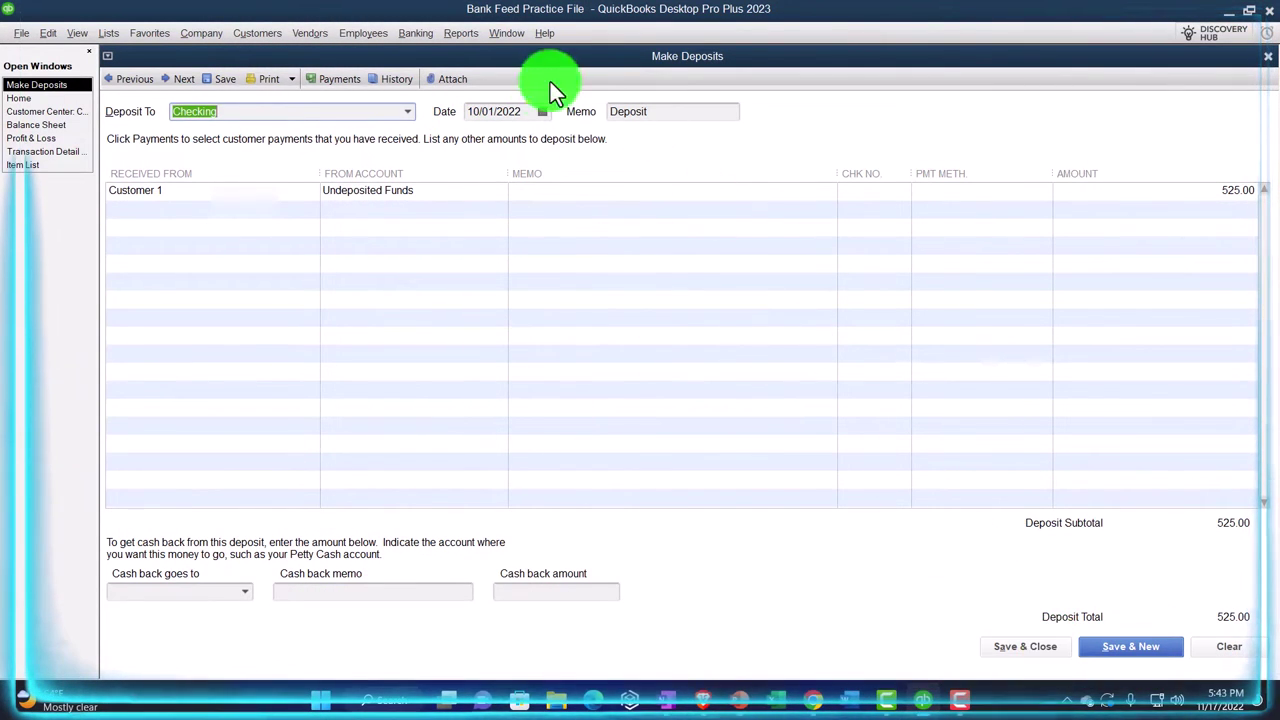
click(472, 111)
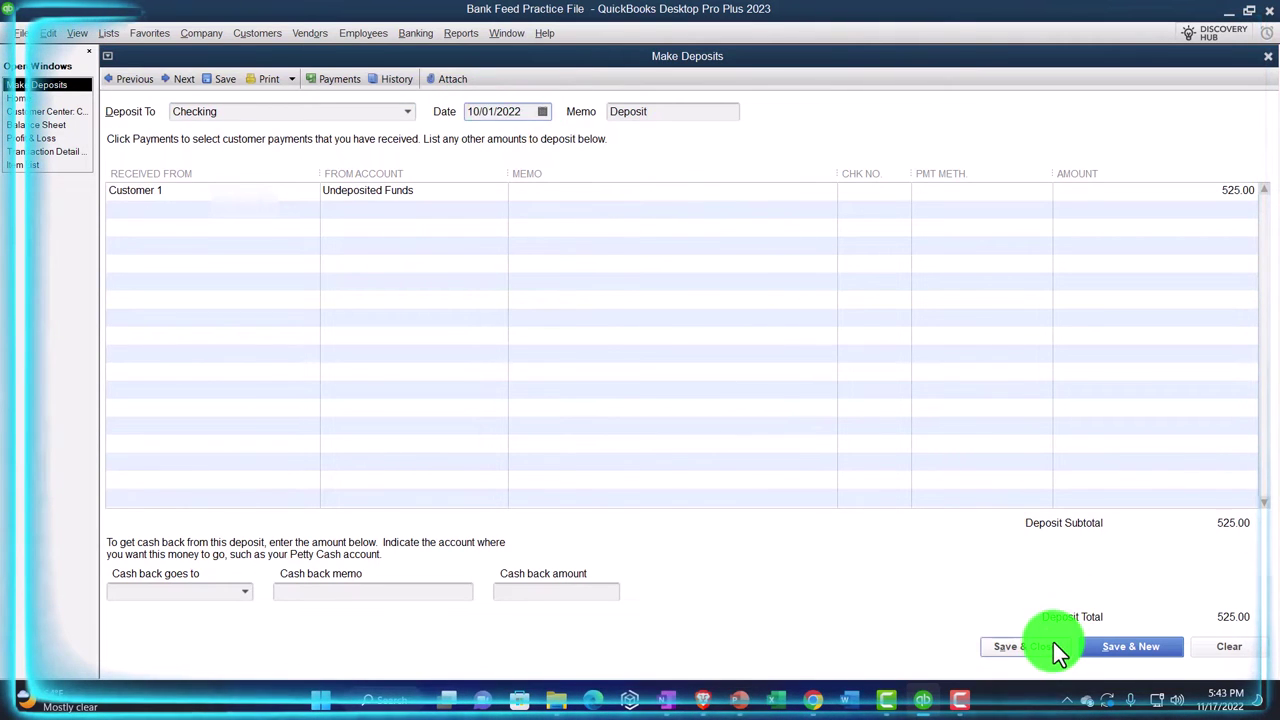
click(1053, 642)
Check the deposit's effect on Checking and Undeposited Funds in the Balance Sheet's current assets
click(65, 113)
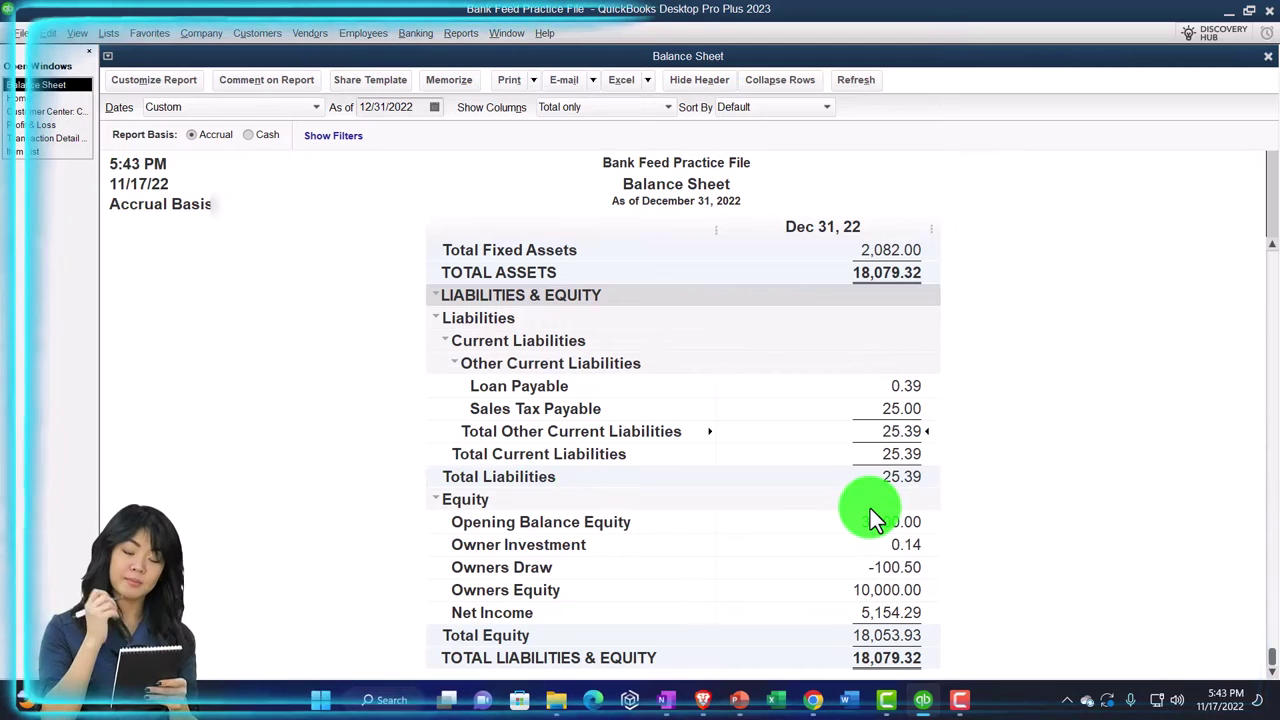
scroll(871, 460, up, 4)
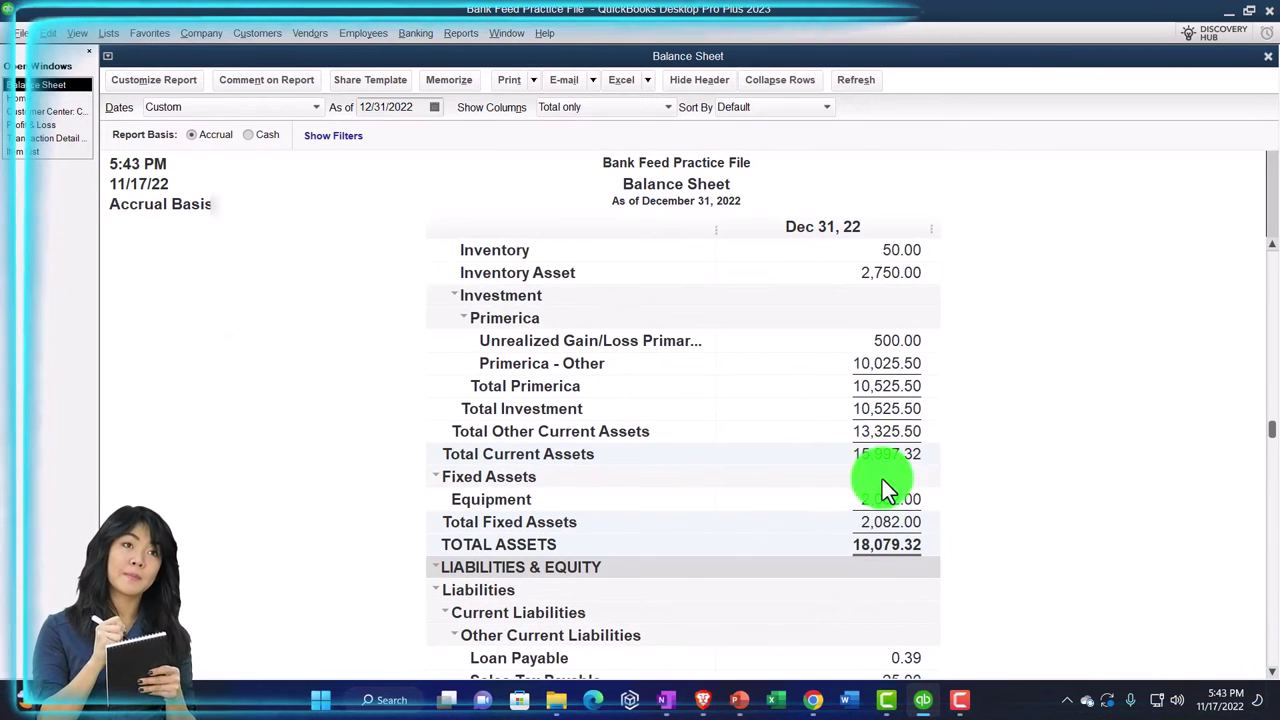
scroll(888, 490, up, 3)
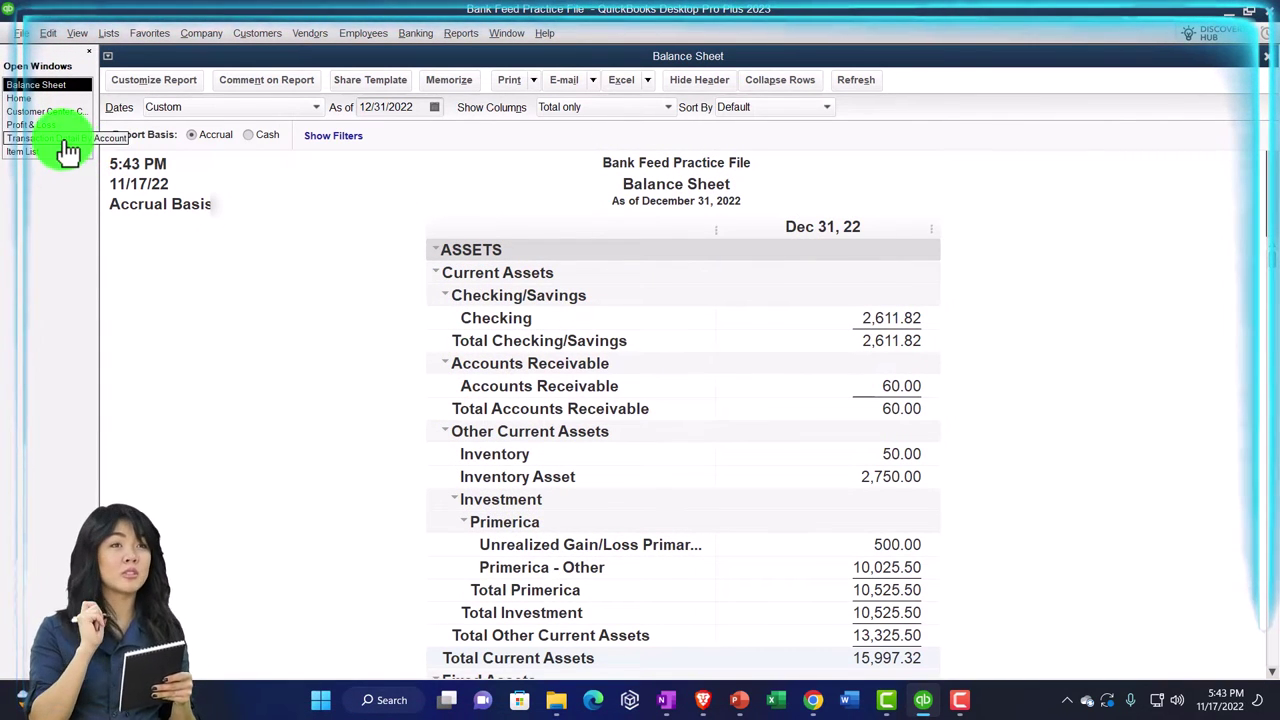
Open the Bank Feeds Center and review the unrecognized Checking transactions and the option to match a deposit to existing transactions
click(415, 33)
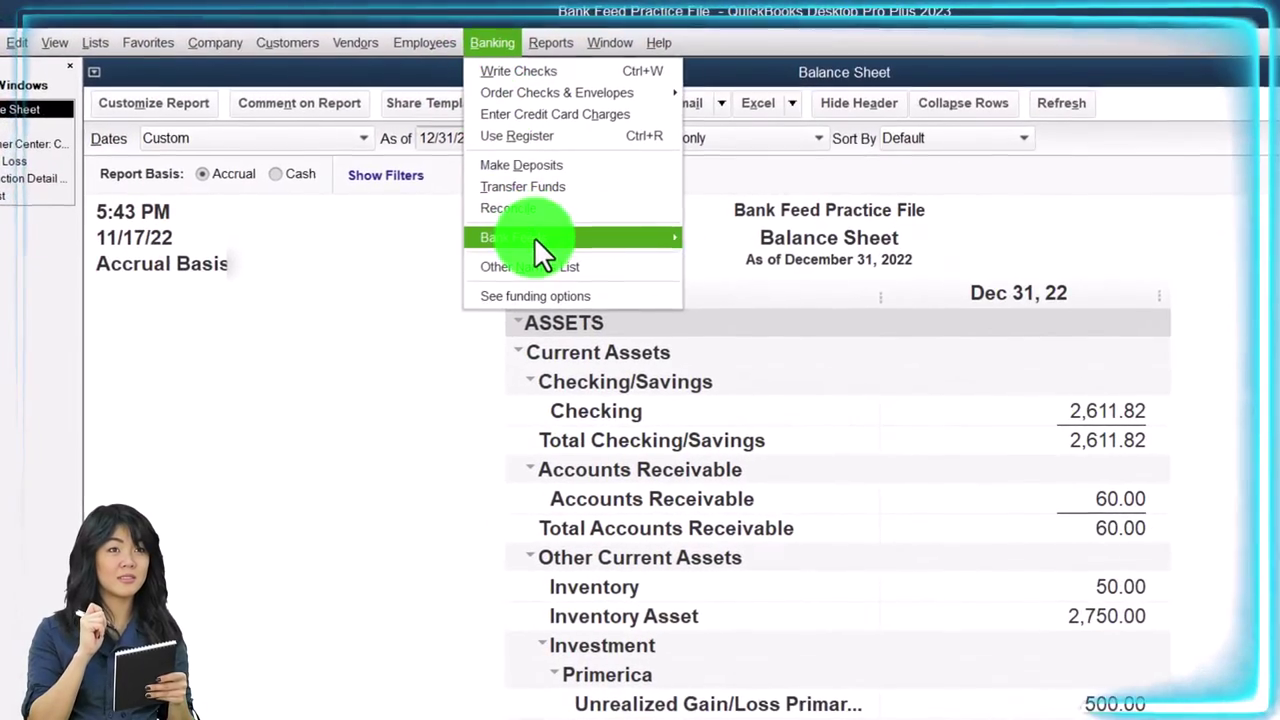
mouse_move(534, 237)
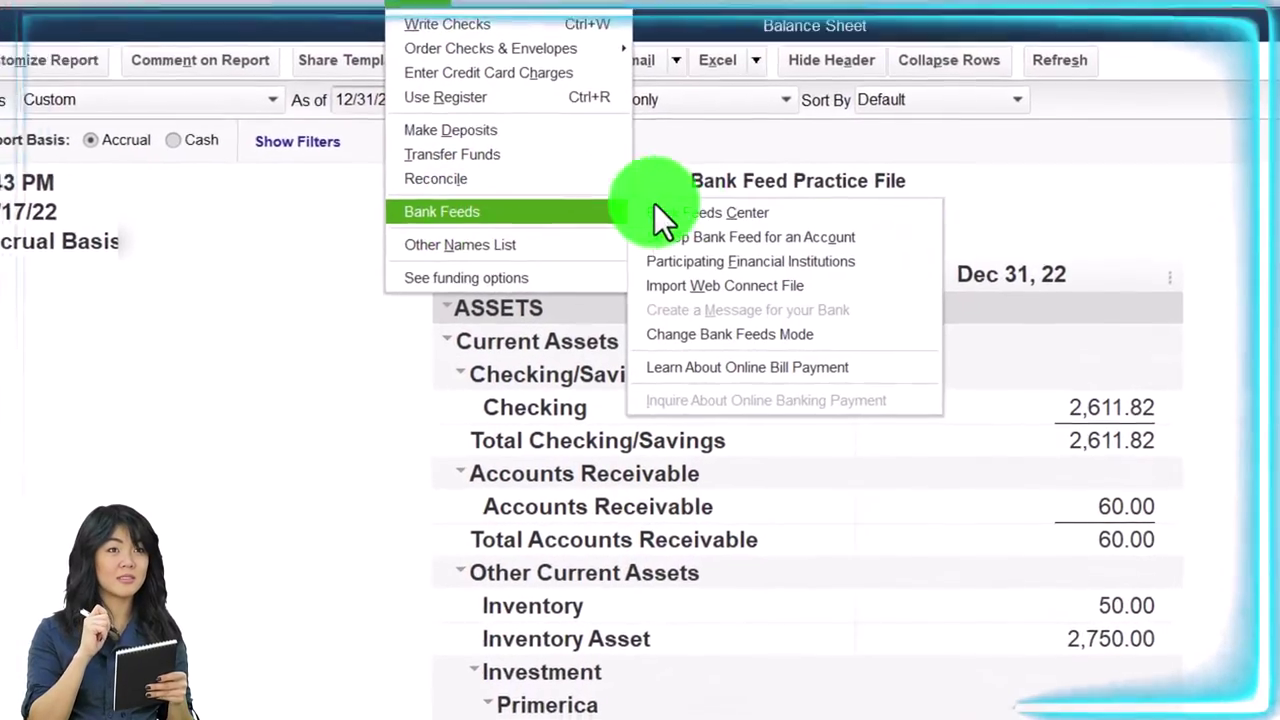
click(740, 244)
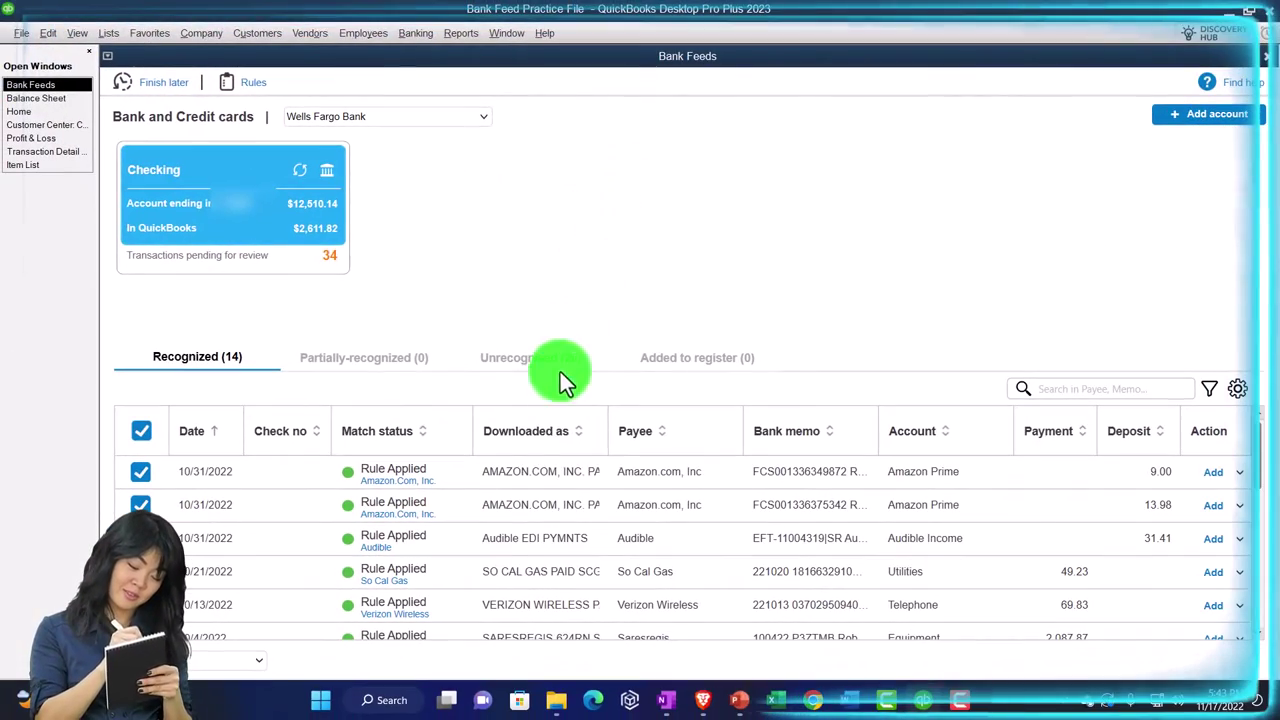
click(498, 360)
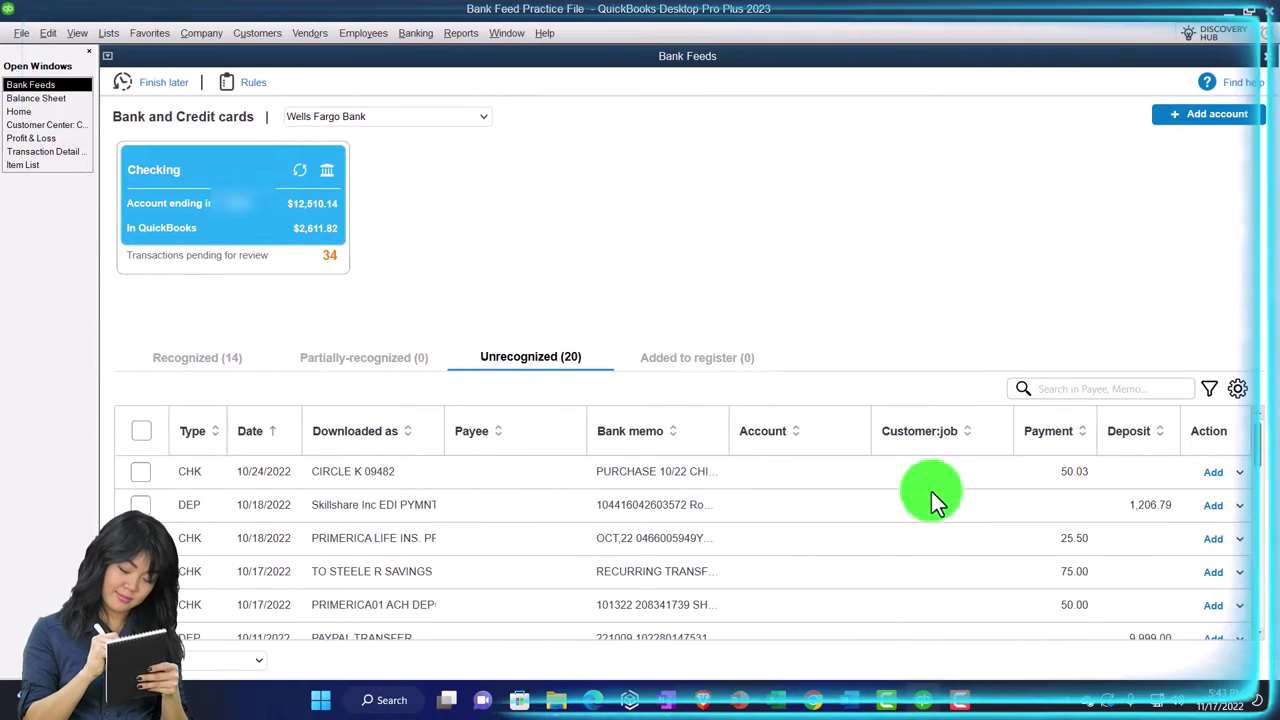
scroll(1037, 517, down, 5)
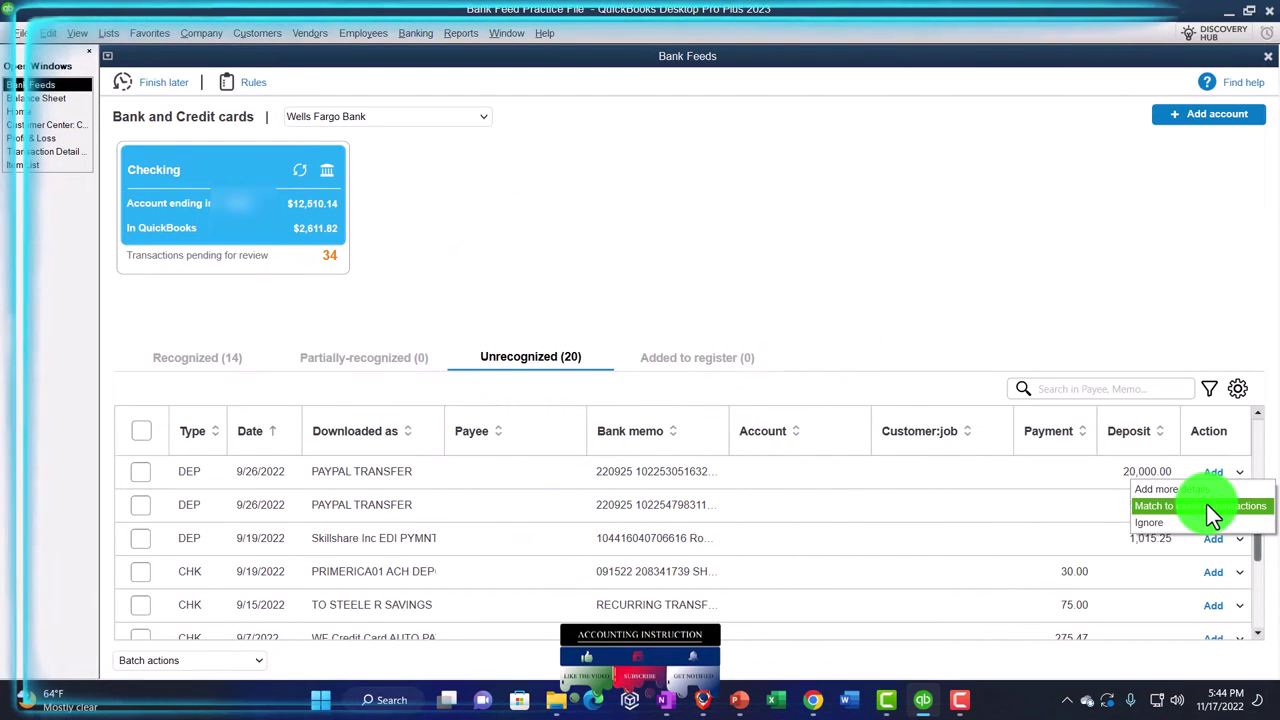
click(691, 288)
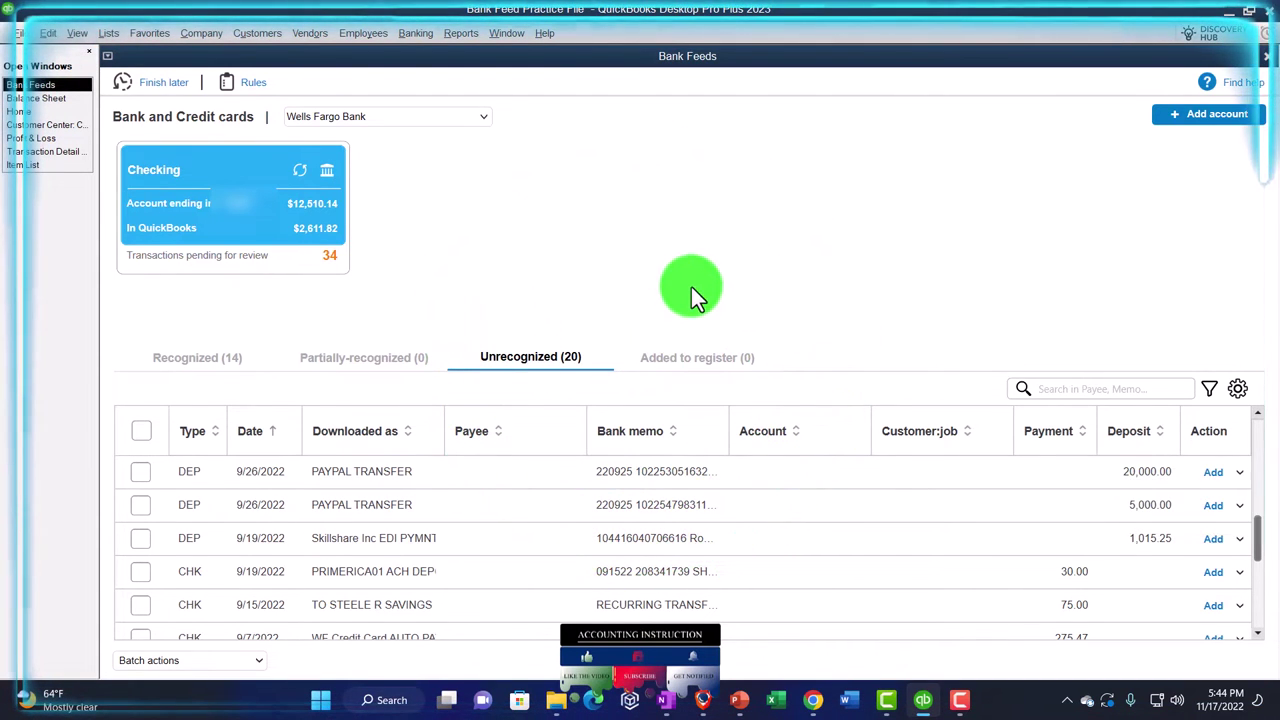
Review the sales tax due to each CA tax collector in Pay Sales Tax without paying, and return to the home page
click(18, 111)
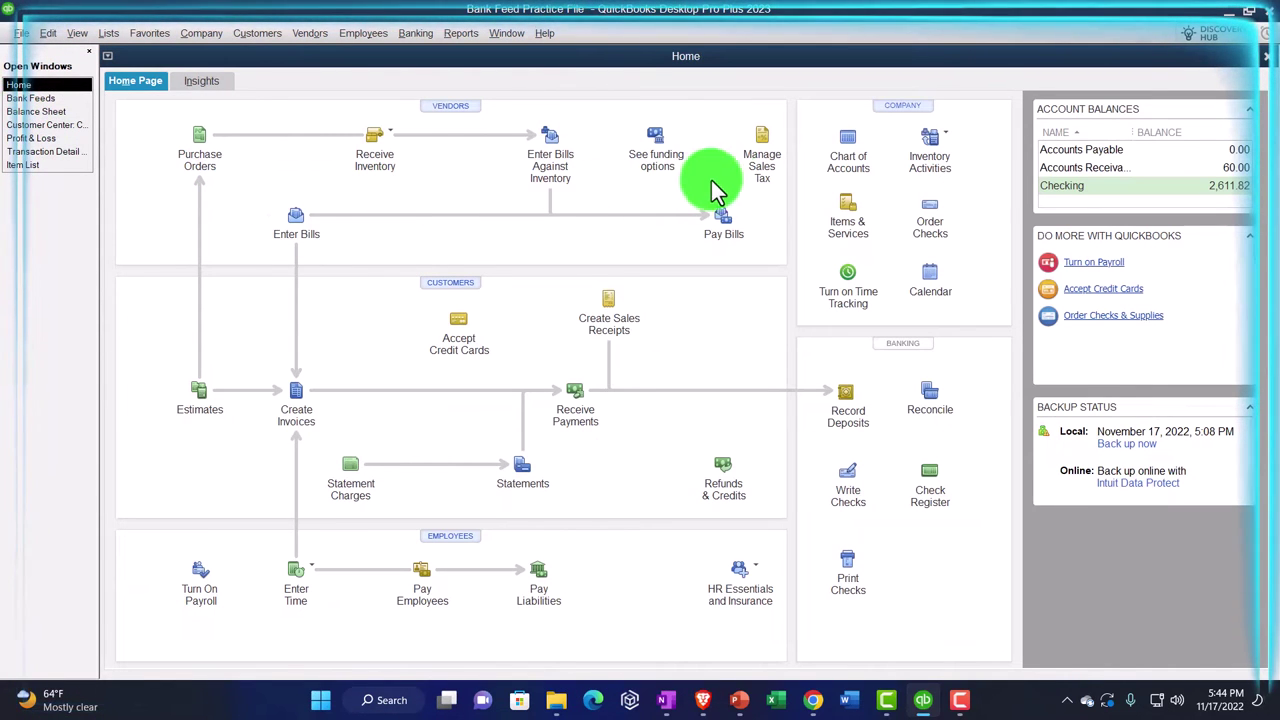
click(758, 160)
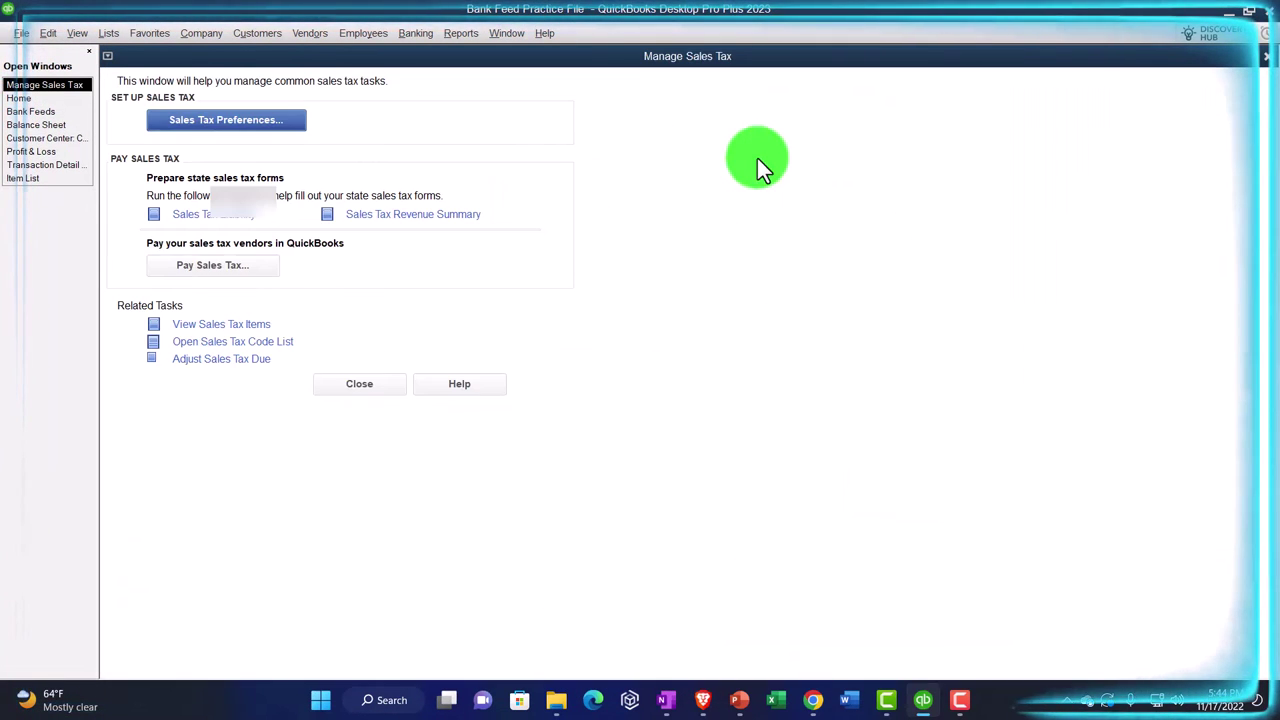
click(240, 270)
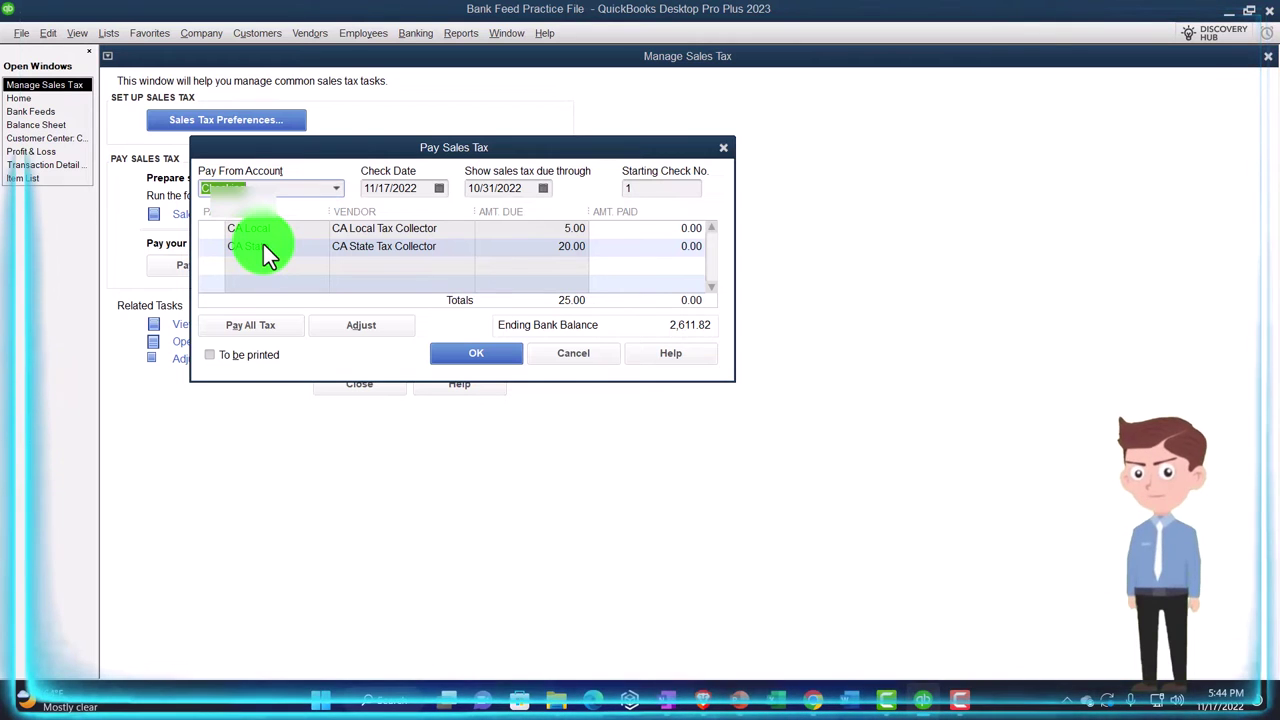
click(722, 149)
click(1267, 60)
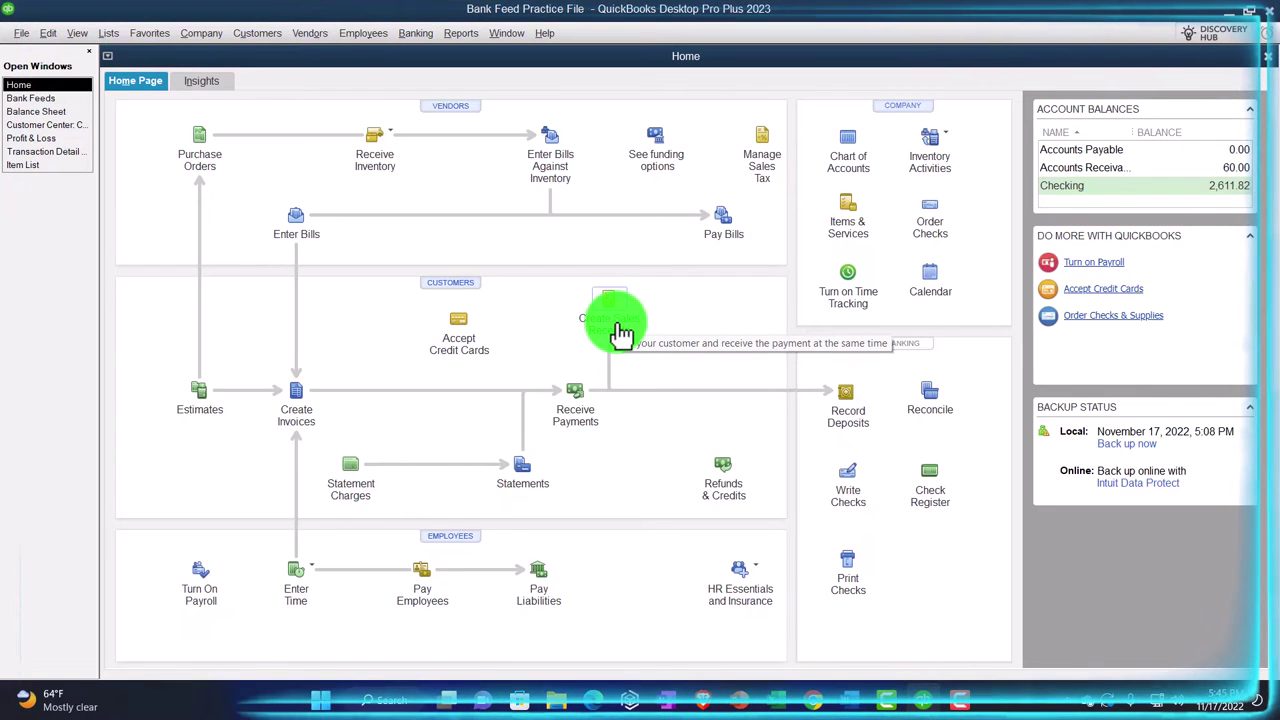
click(620, 328)
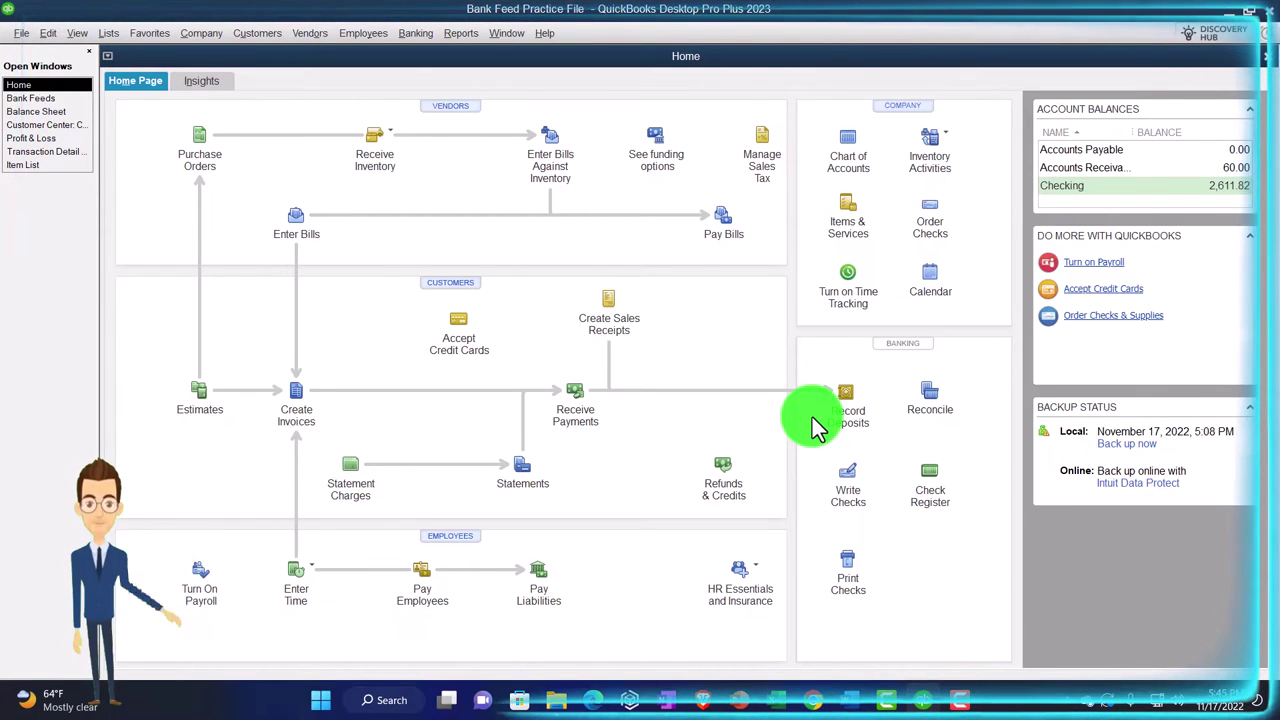
Switch to Excel and format the whole worksheet as Currency with two decimals, no symbol, and negatives in red parentheses
click(778, 700)
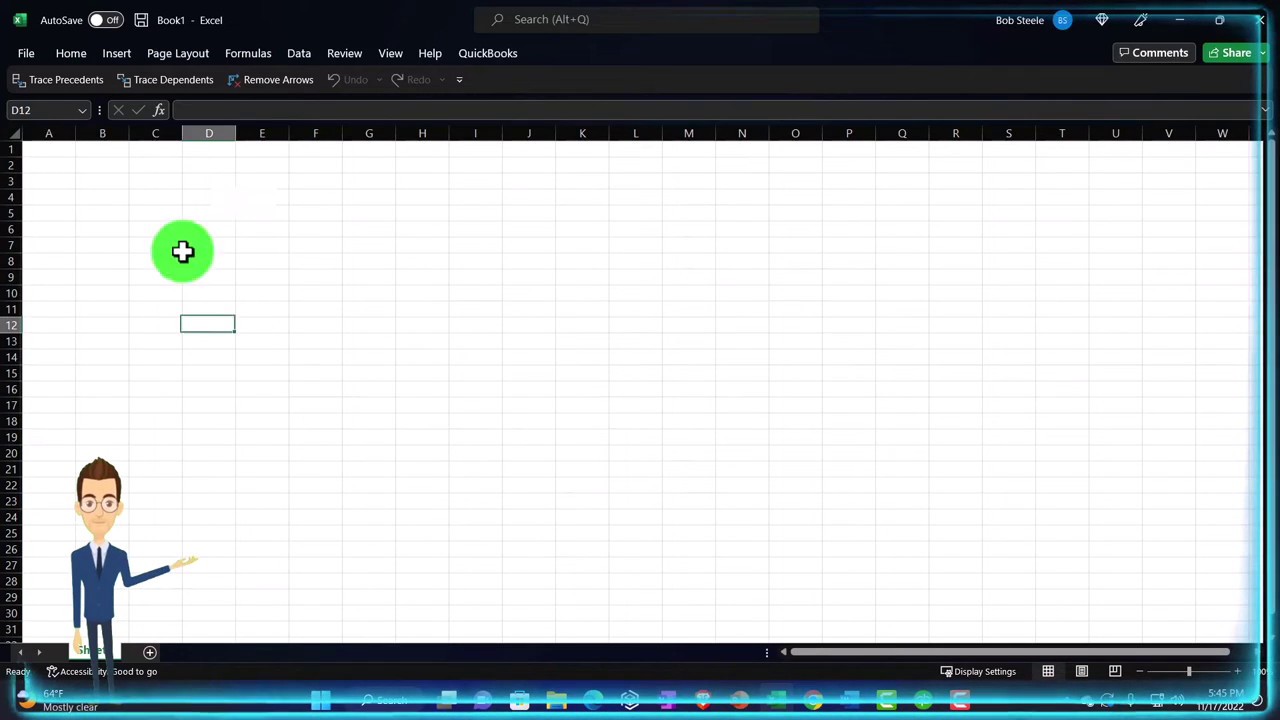
click(14, 133)
right_click(104, 210)
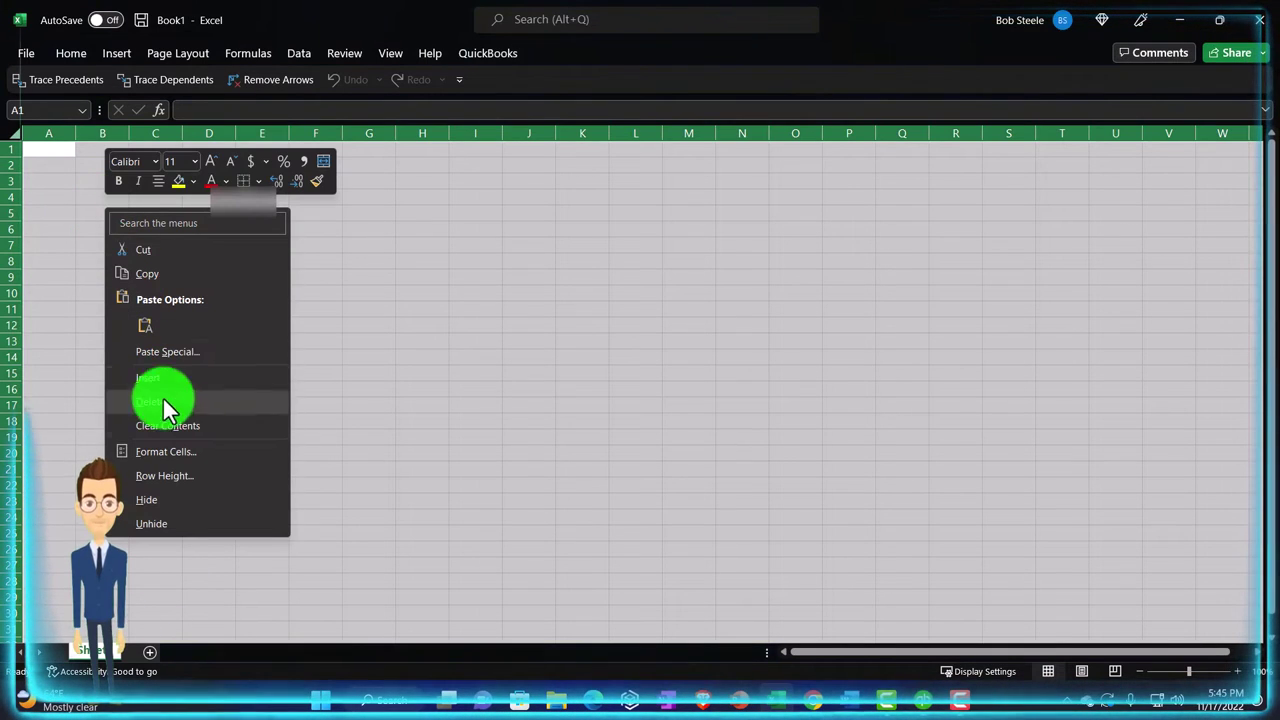
click(174, 450)
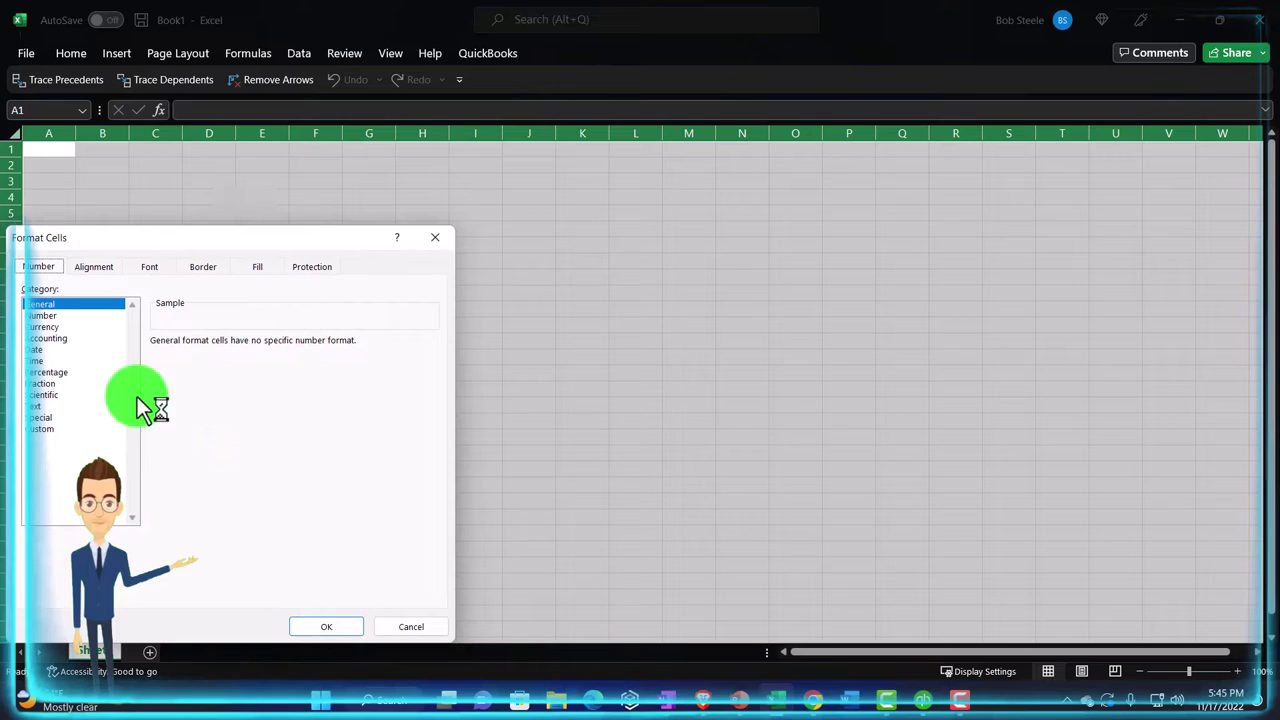
click(45, 327)
click(176, 430)
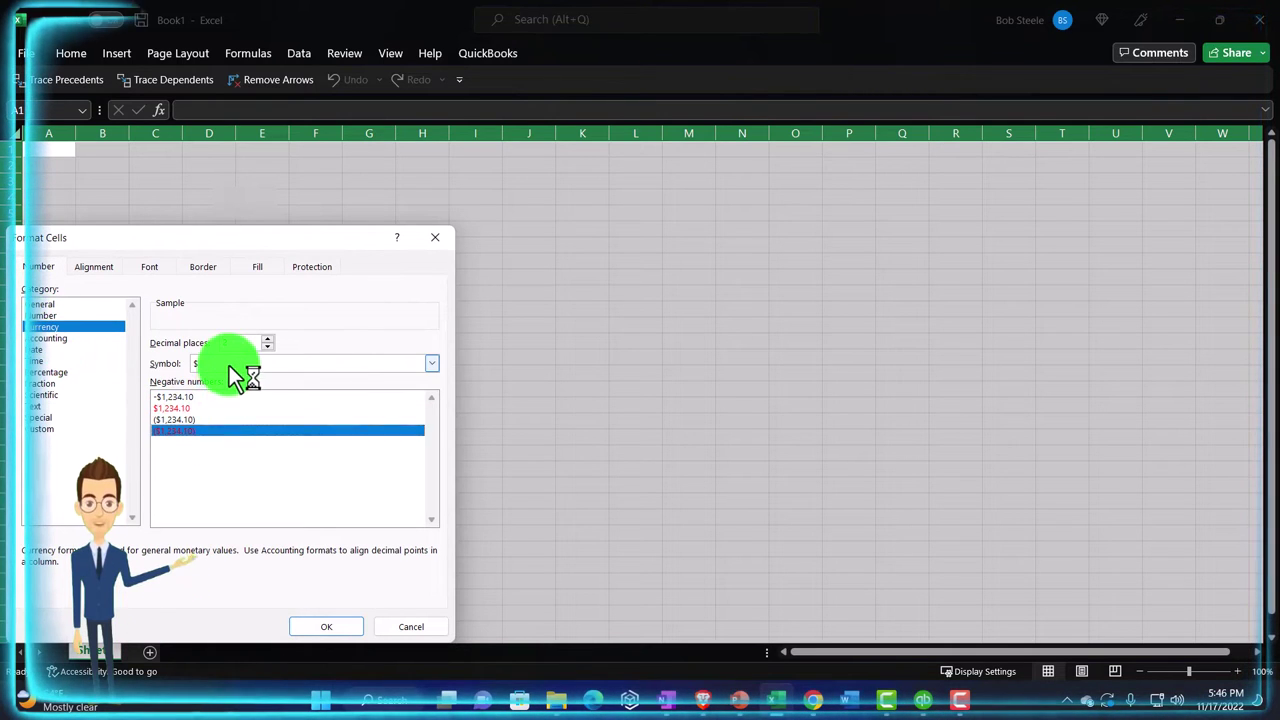
click(232, 365)
click(228, 376)
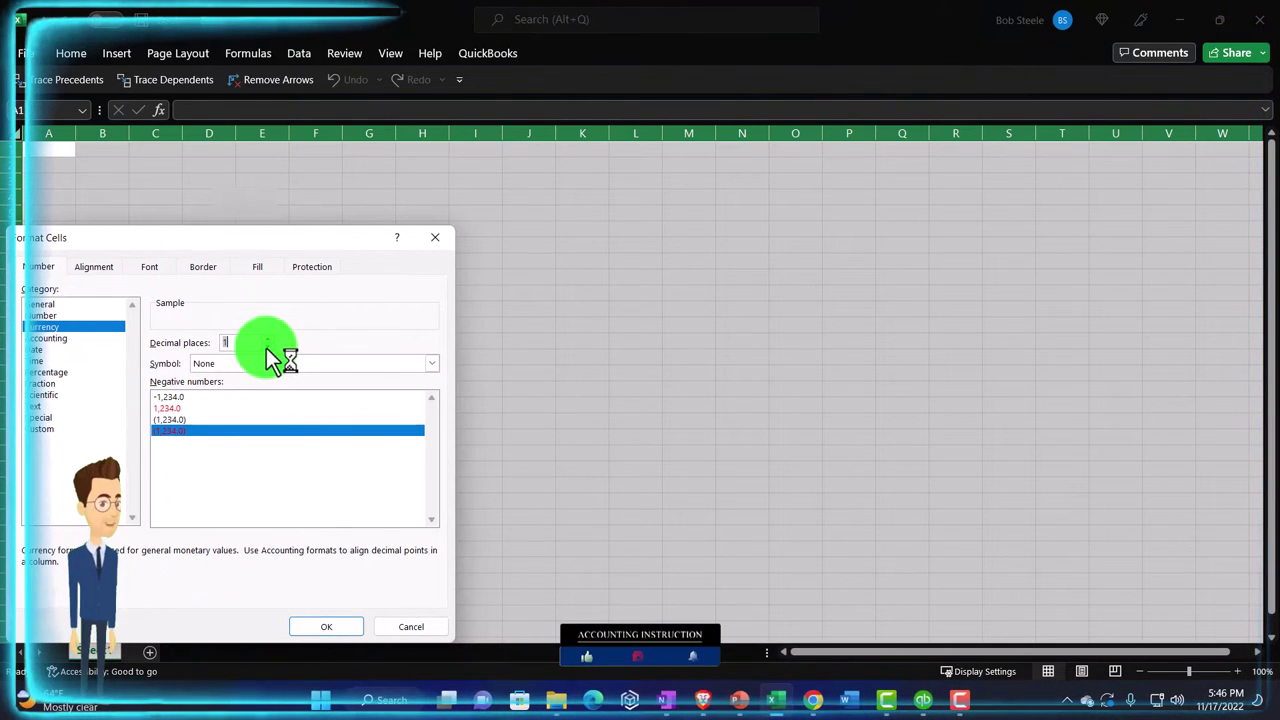
click(267, 340)
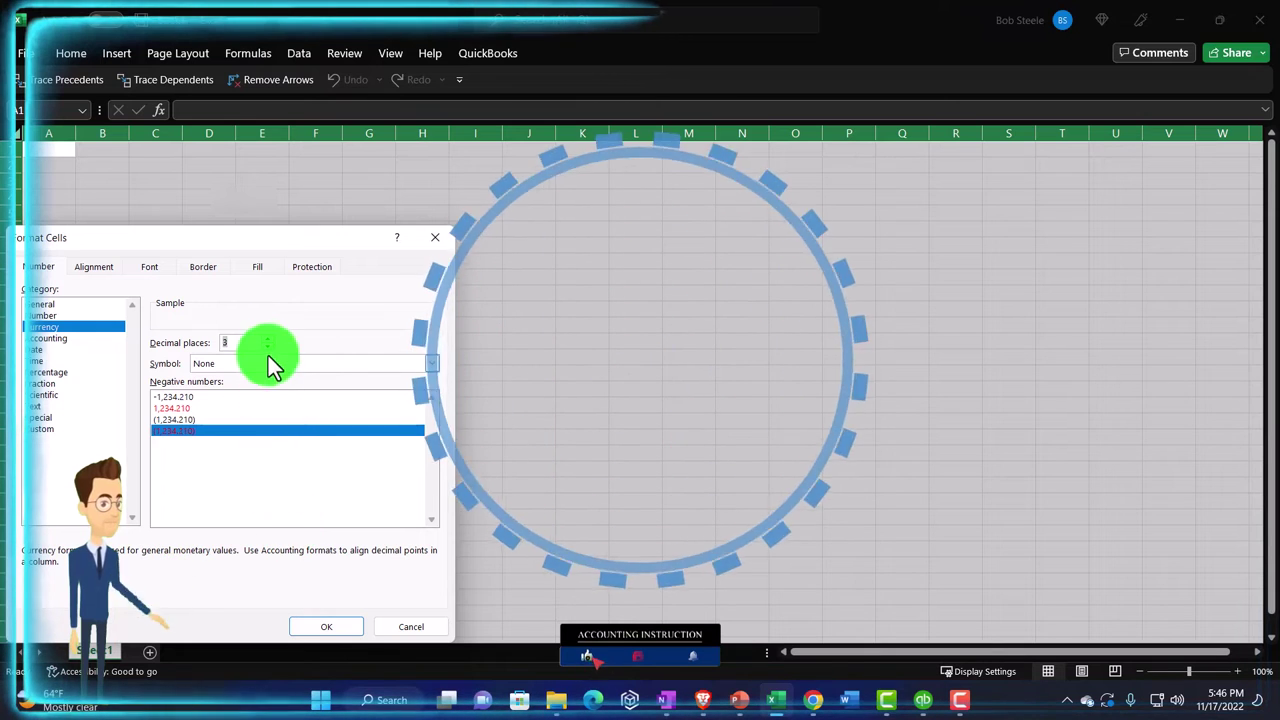
click(324, 626)
click(293, 357)
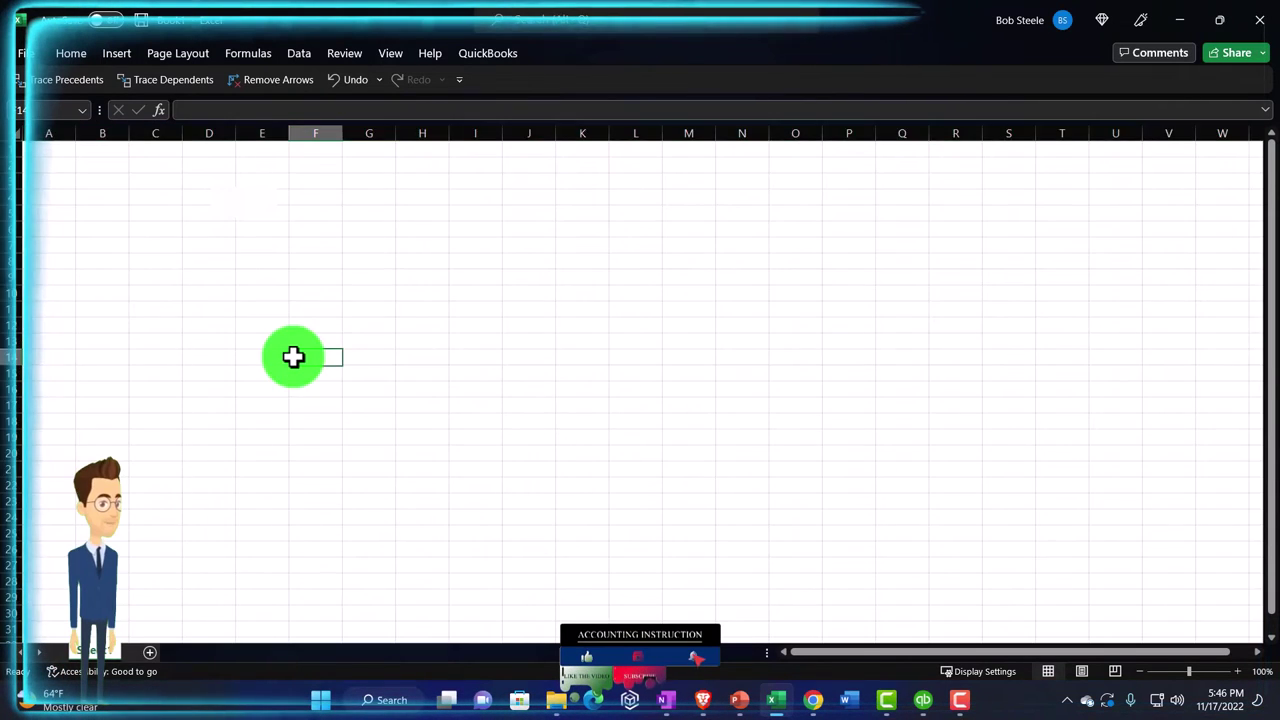
Widen column A slightly, then enter the label "Sales price" in A1 and 500 in B1
scroll(293, 357, up, 6)
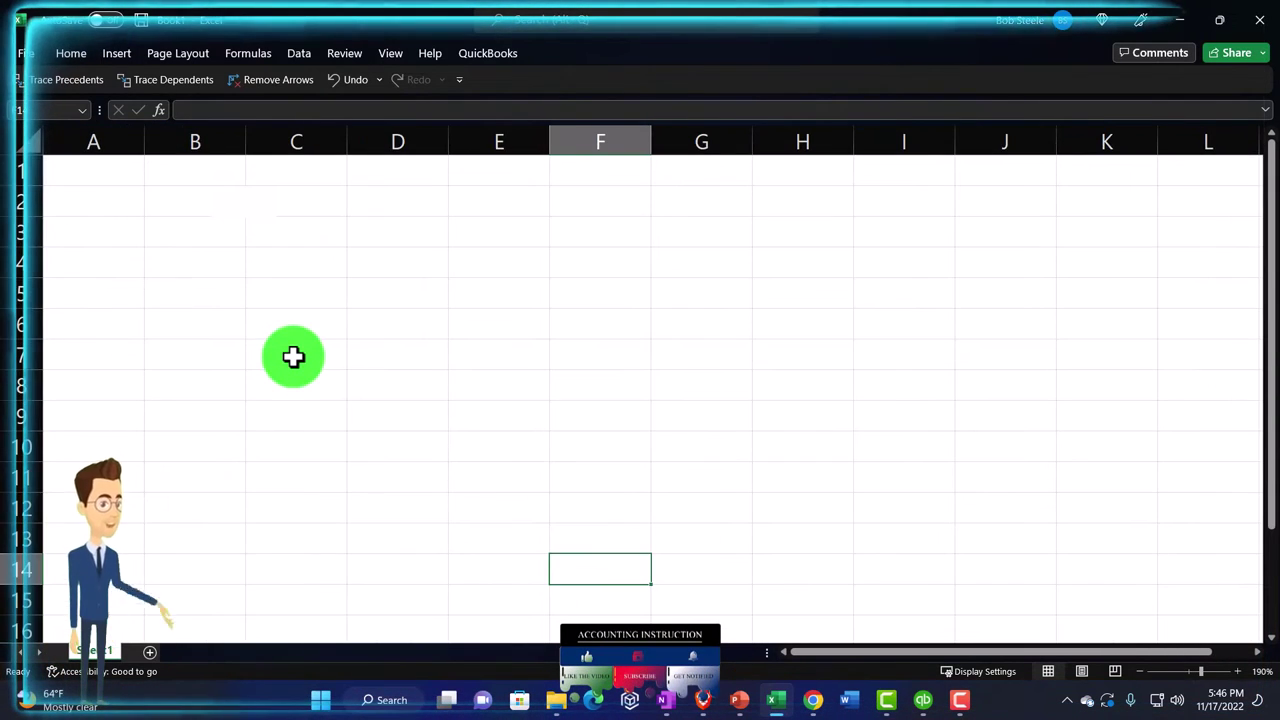
key(alt+w)
click(300, 376)
drag(147, 226, 191, 225)
click(160, 254)
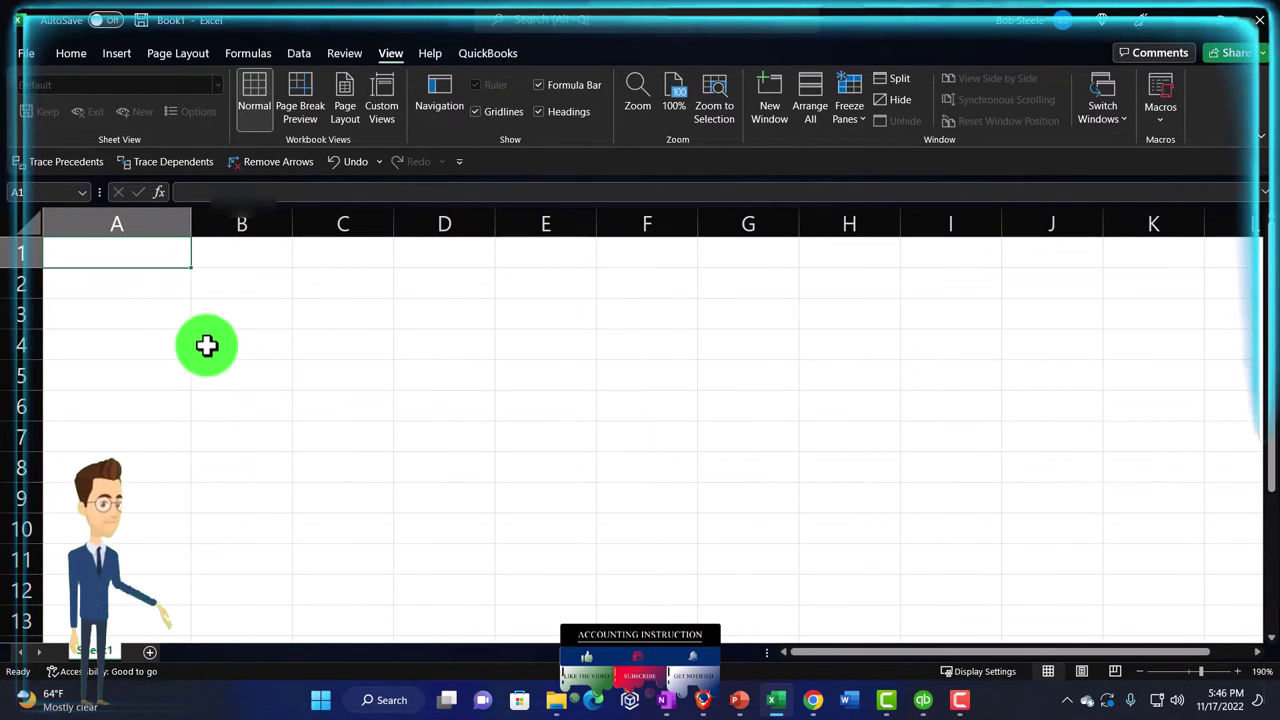
text(Sales)
key(Tab)
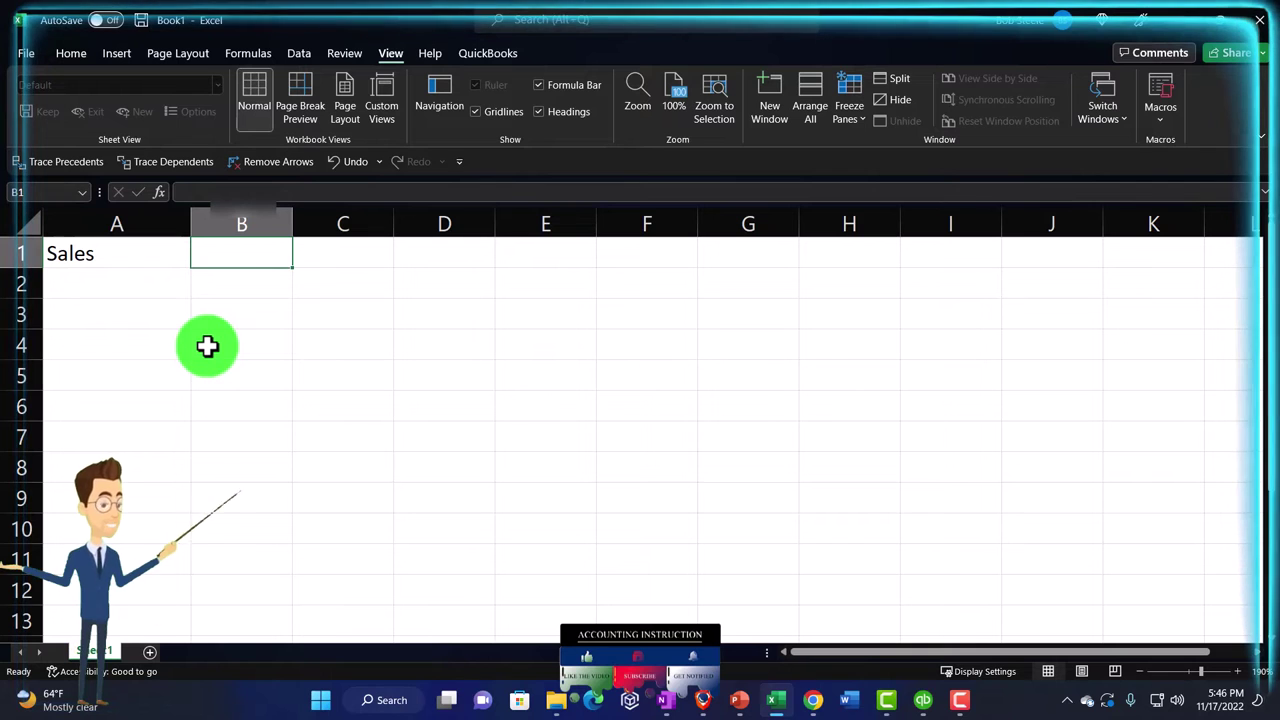
key(shift+Tab)
text(Sales )
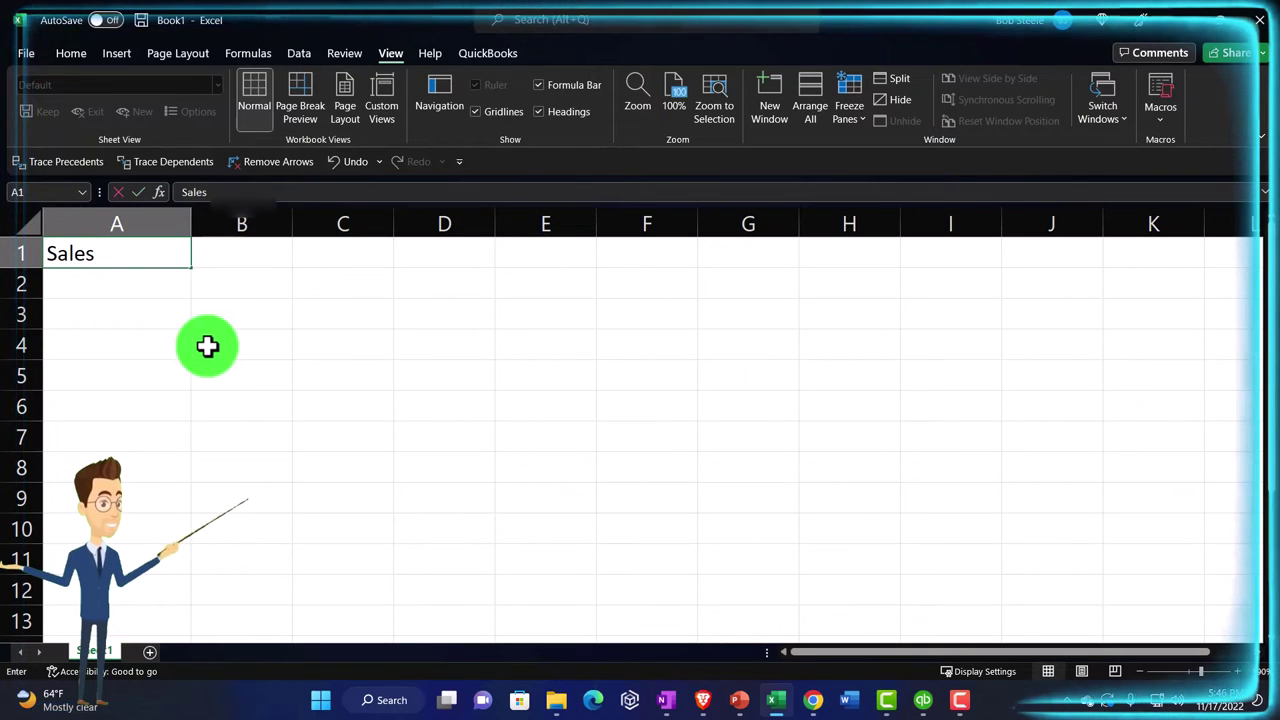
text(price)
key(Tab)
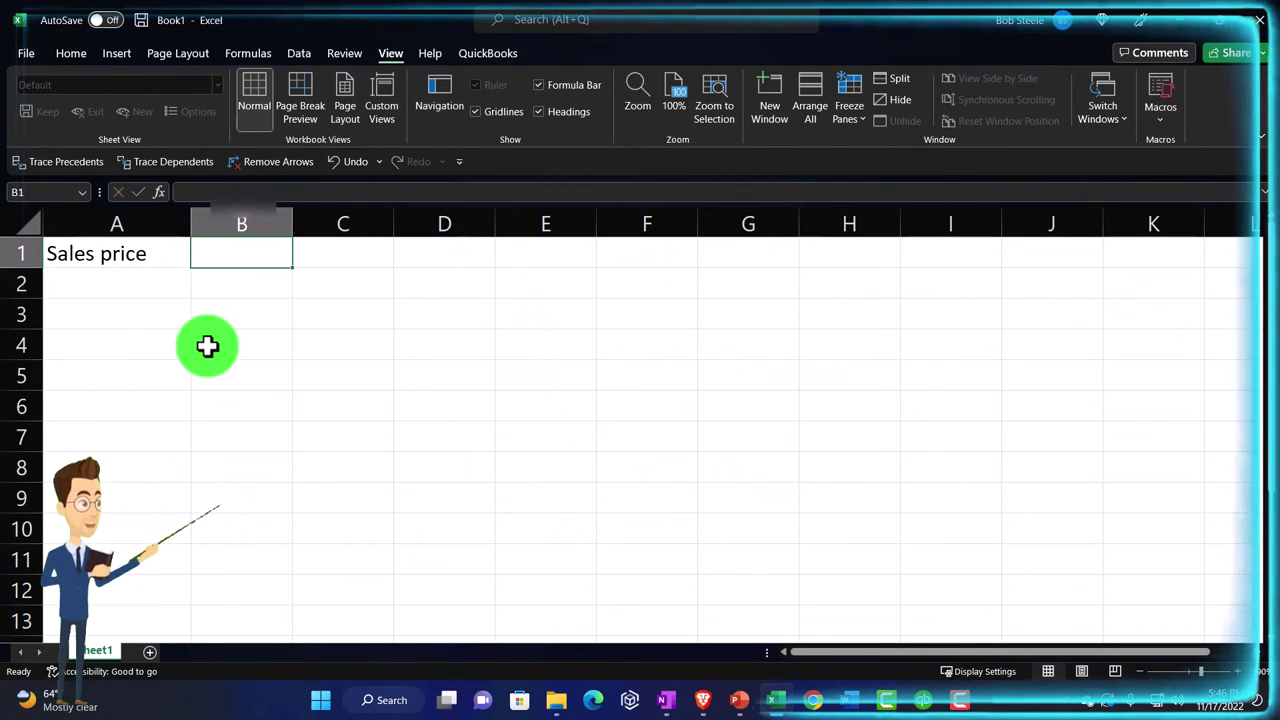
text(500)
key(Return)
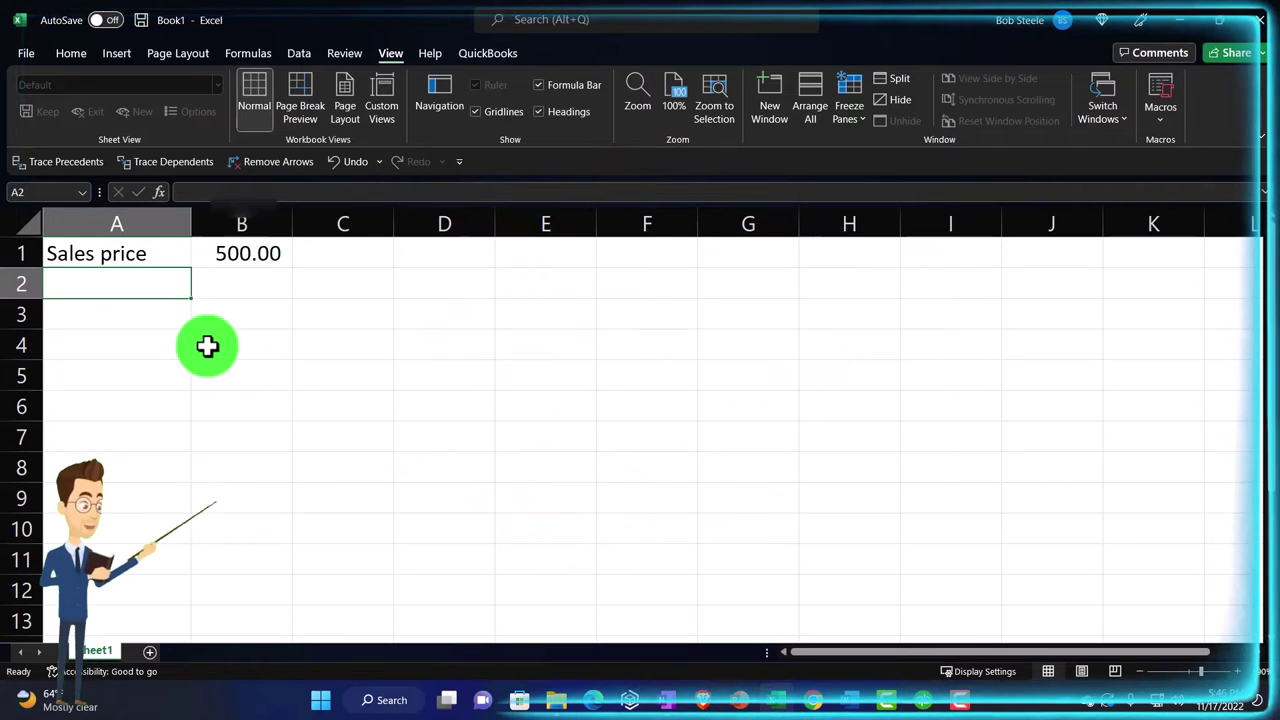
Enter "Sales tax rate" in A2 with .05 in B2, formatted as an underlined percentage
text(Sales tax rate)
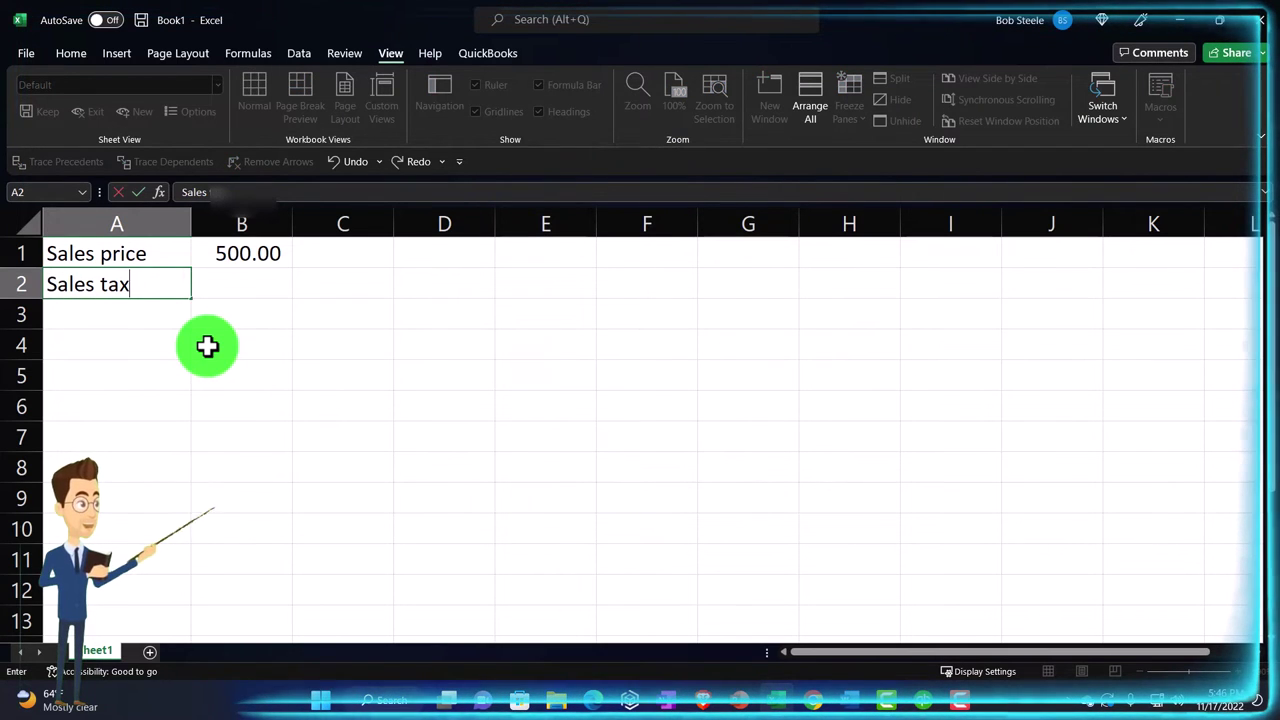
key(Tab)
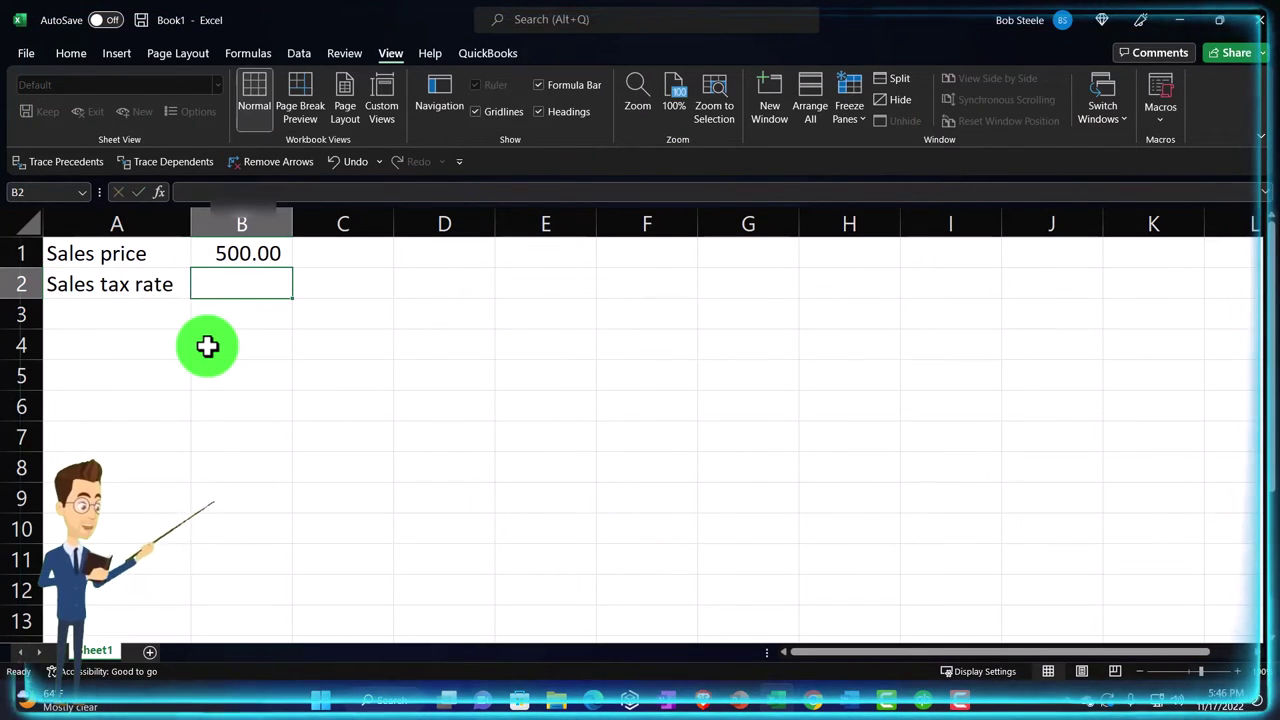
text(.05)
key(Return)
key(Up)
key(Right)
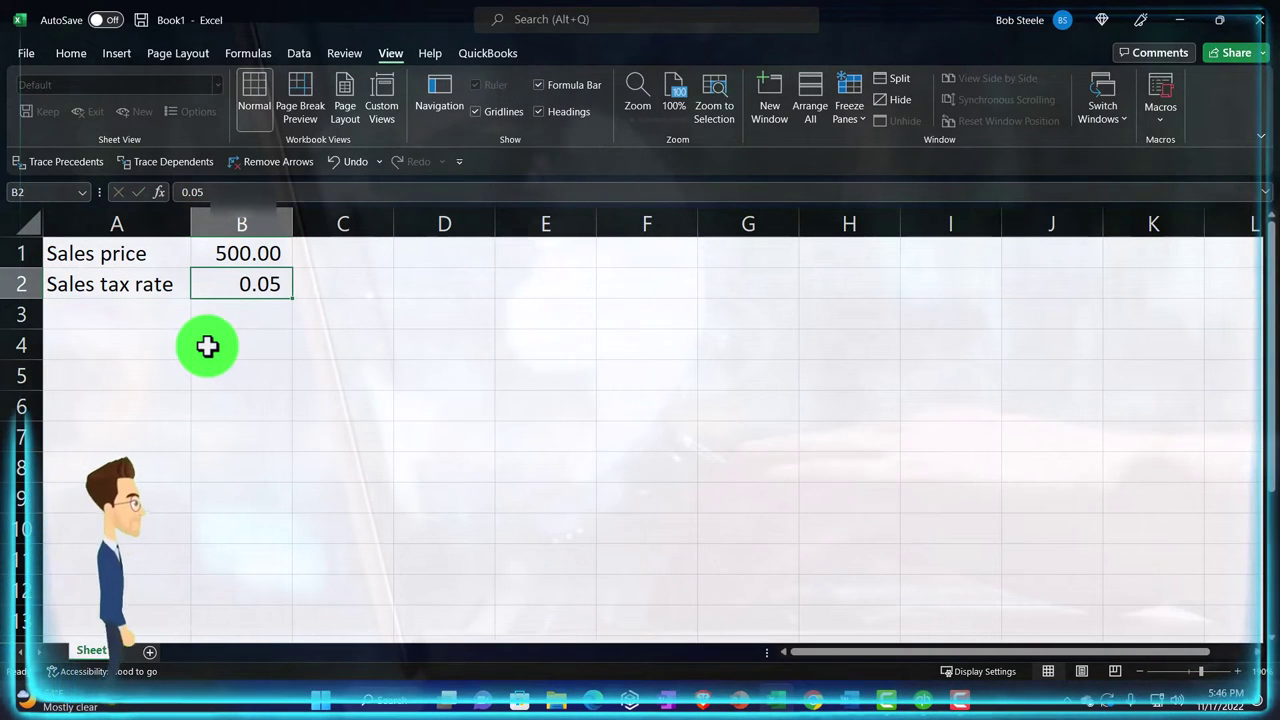
click(70, 53)
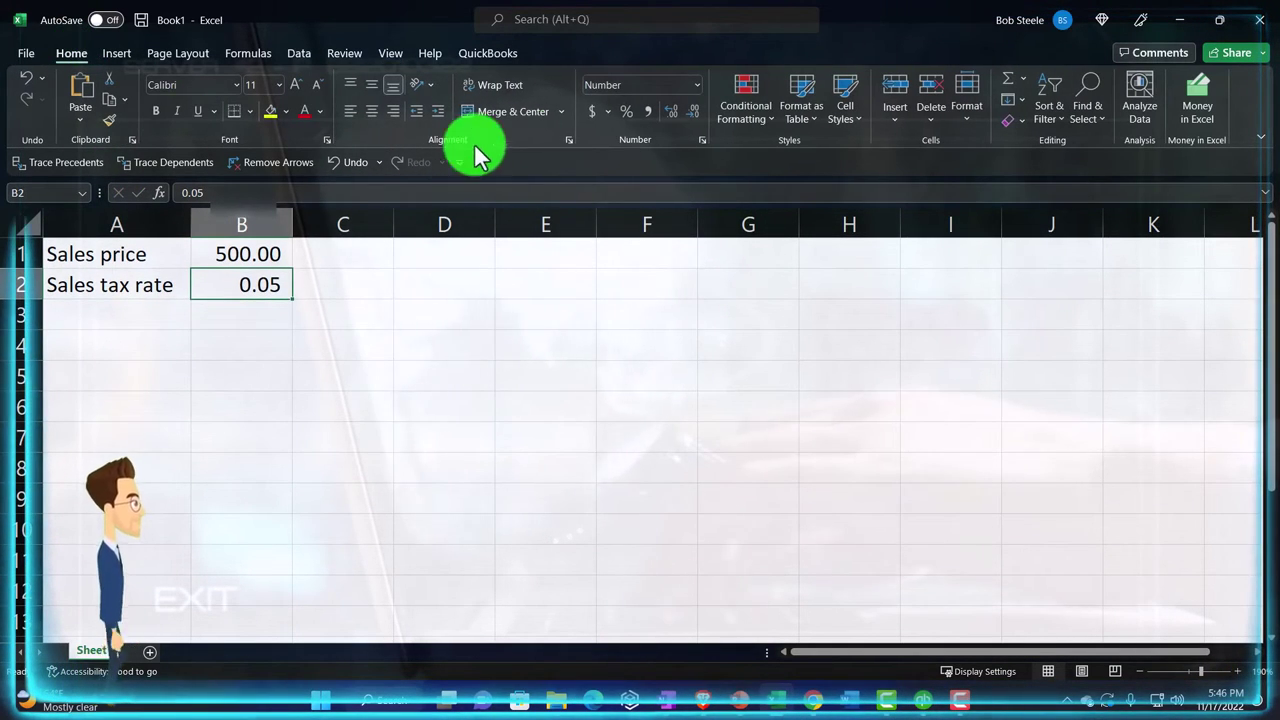
click(626, 114)
click(197, 114)
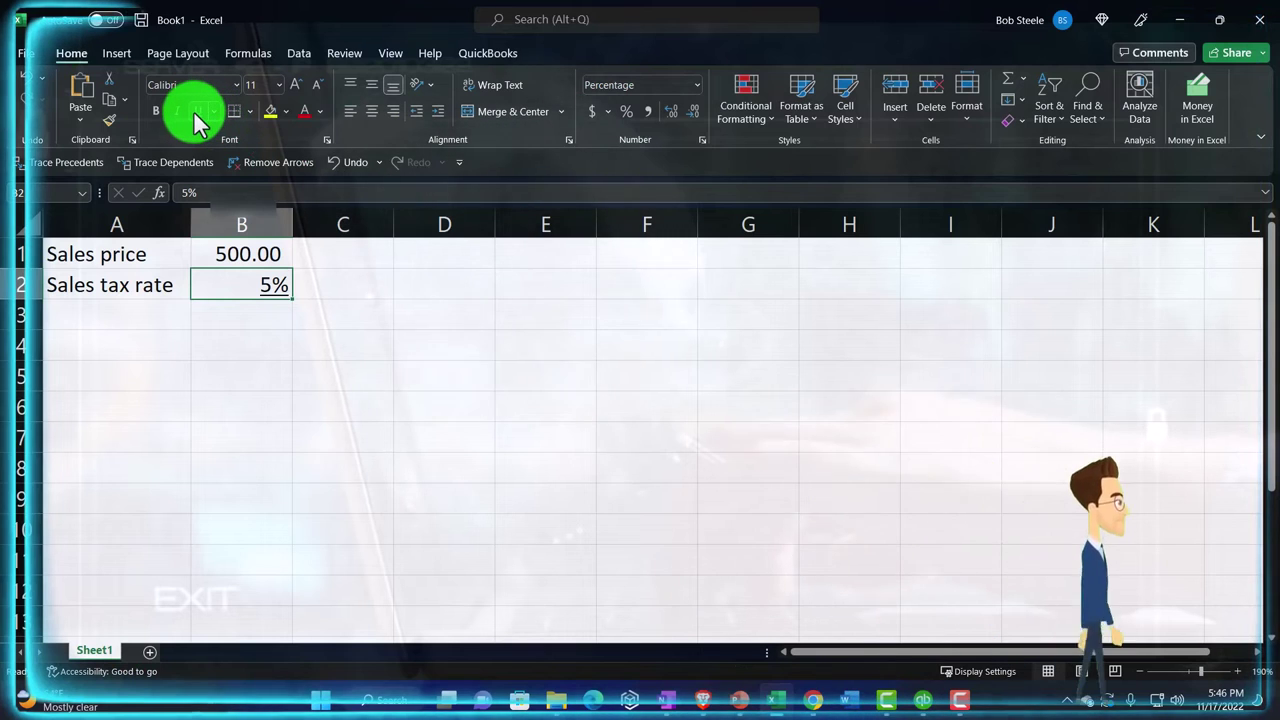
Enter "Sales tax" in A3 and calculate it in B3 by multiplying the sales price by the tax rate
key(Down)
key(Left)
text(Sales tax rate)
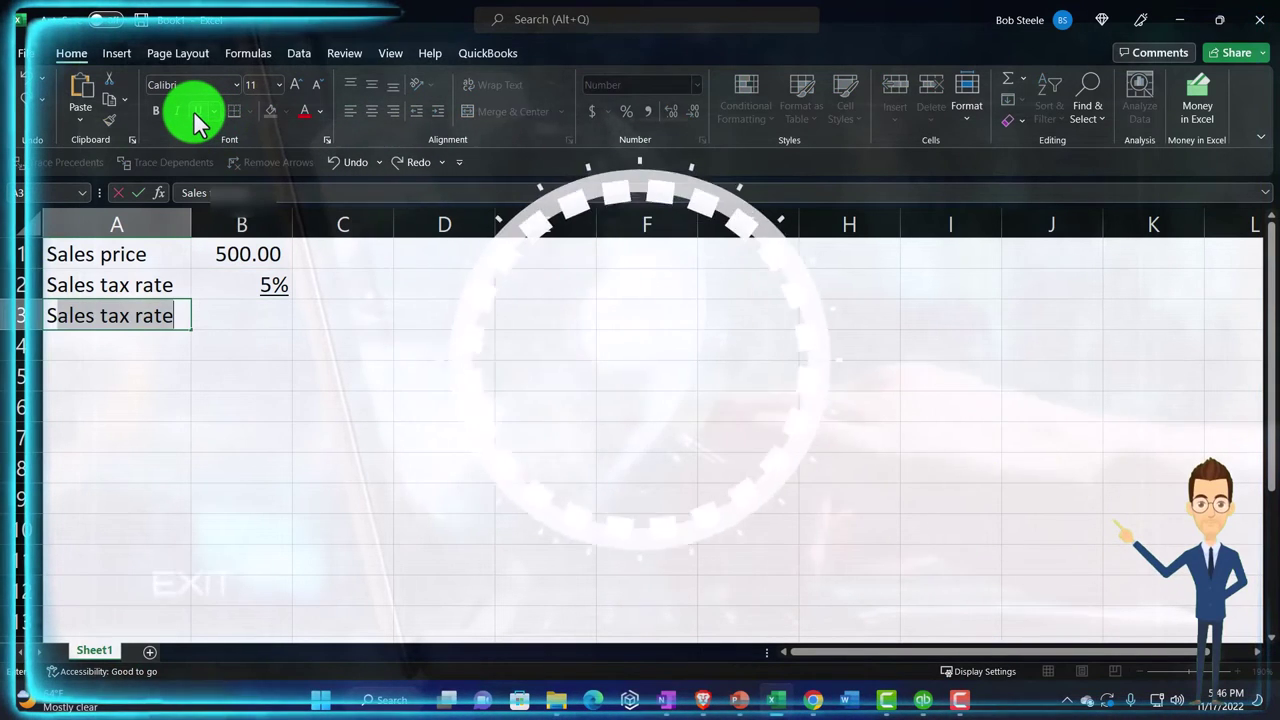
key(BackSpace)
key(BackSpace)
key(BackSpace)
key(BackSpace)
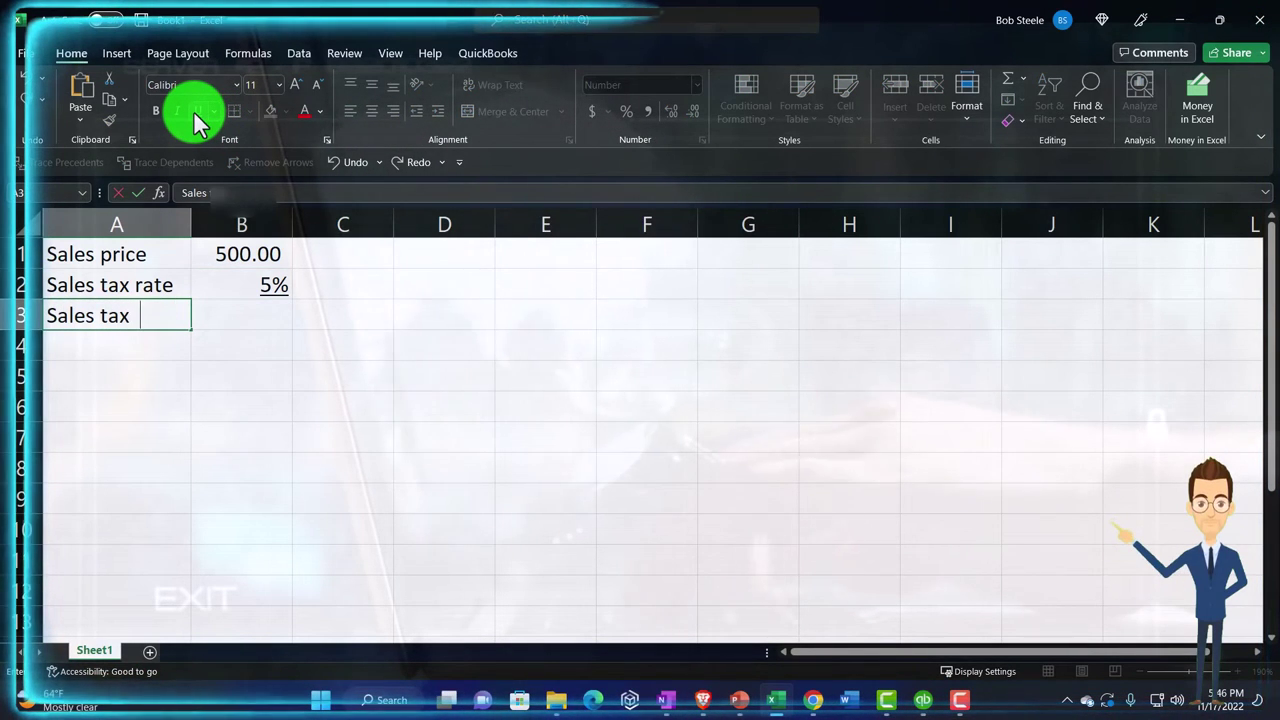
key(Tab)
text(=)
key(Up)
key(Up)
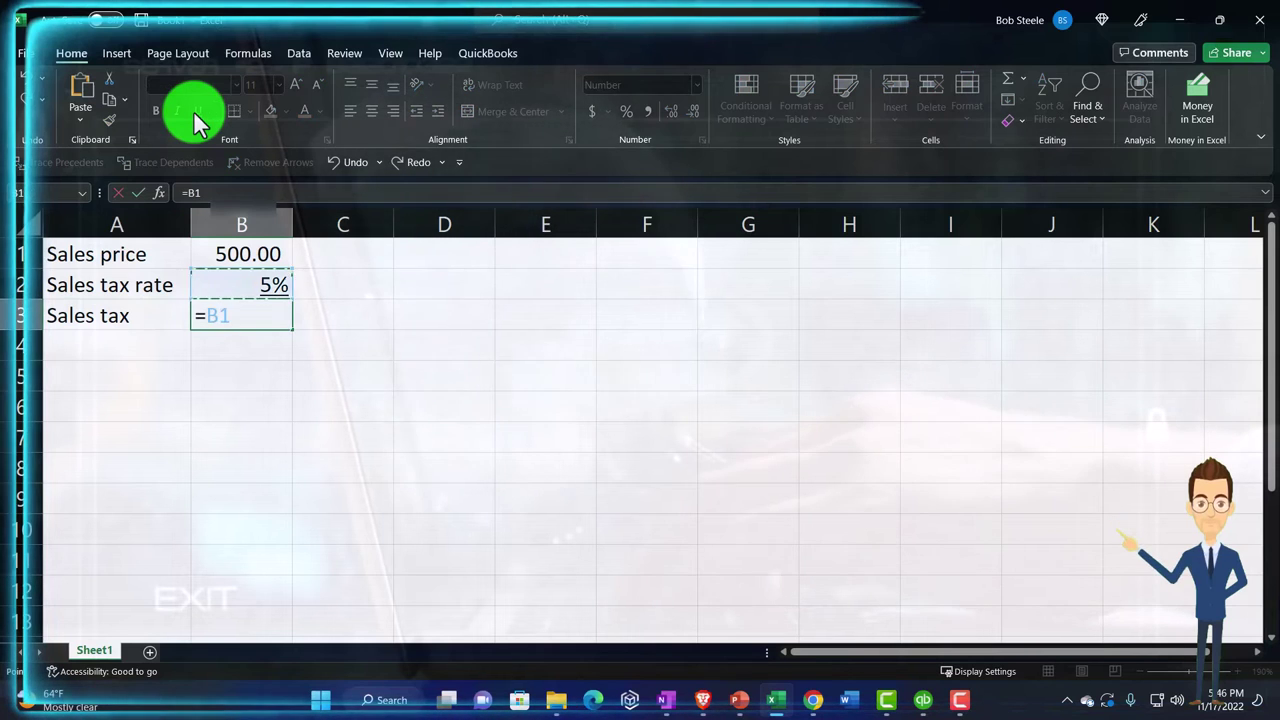
text(*)
key(Return)
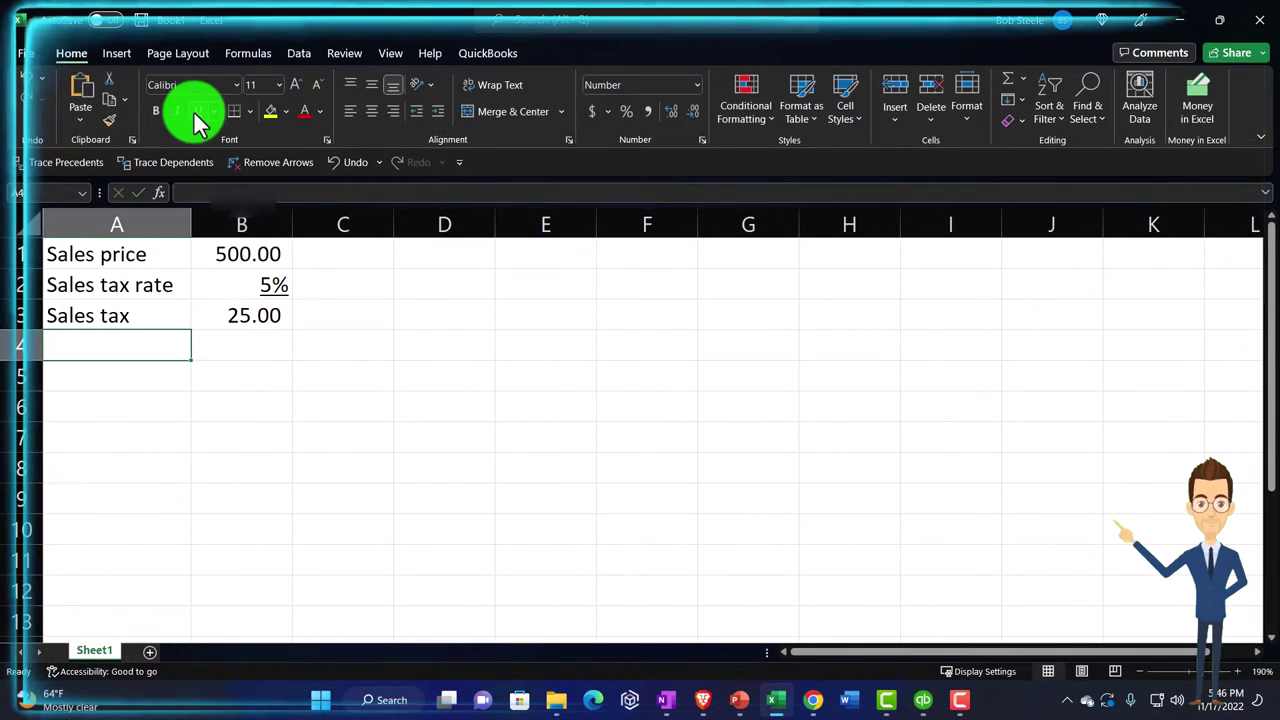
Enter "Total price" in A4 and calculate it in B4 as the sales price plus the sales tax
scroll(314, 451, up, 1)
click(323, 470)
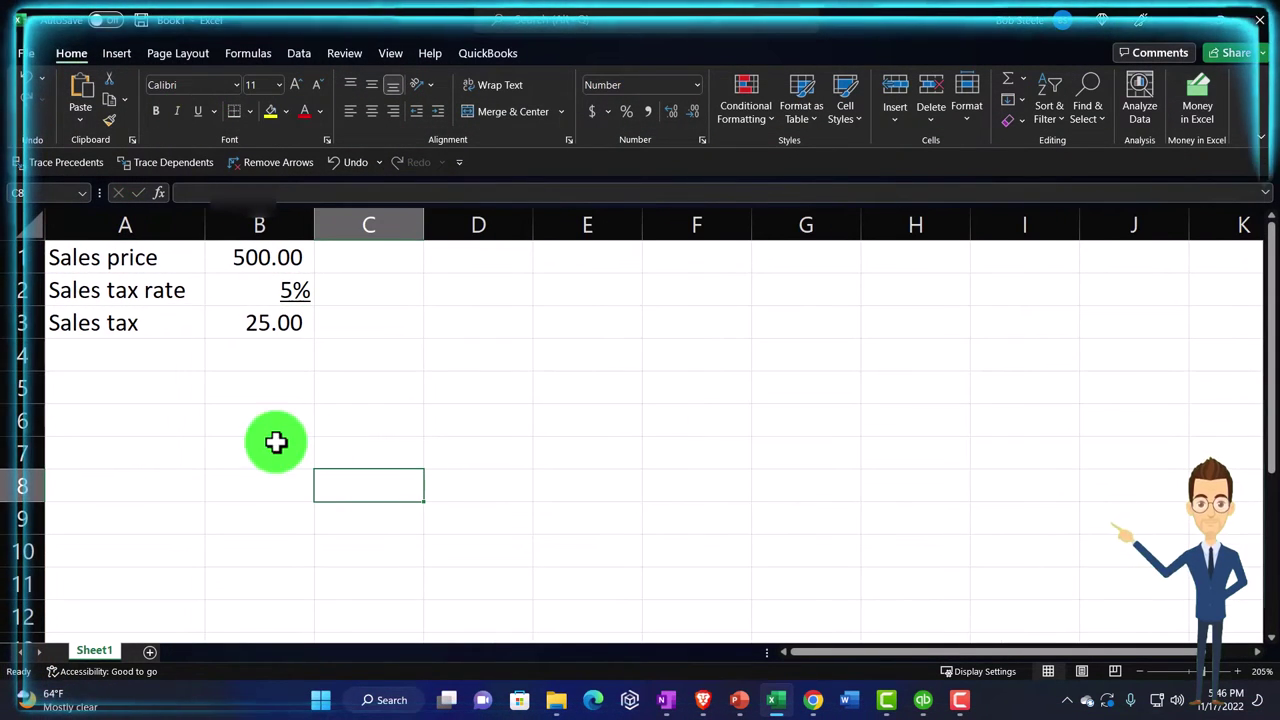
click(93, 355)
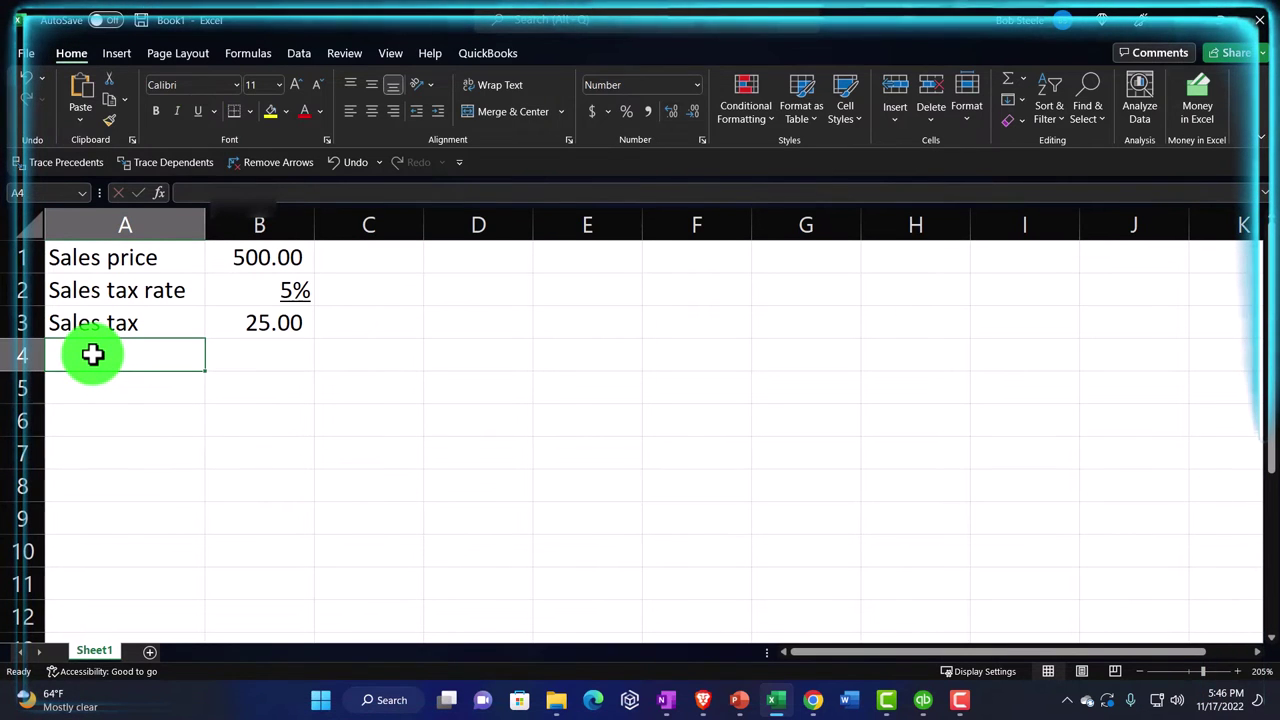
text(Total)
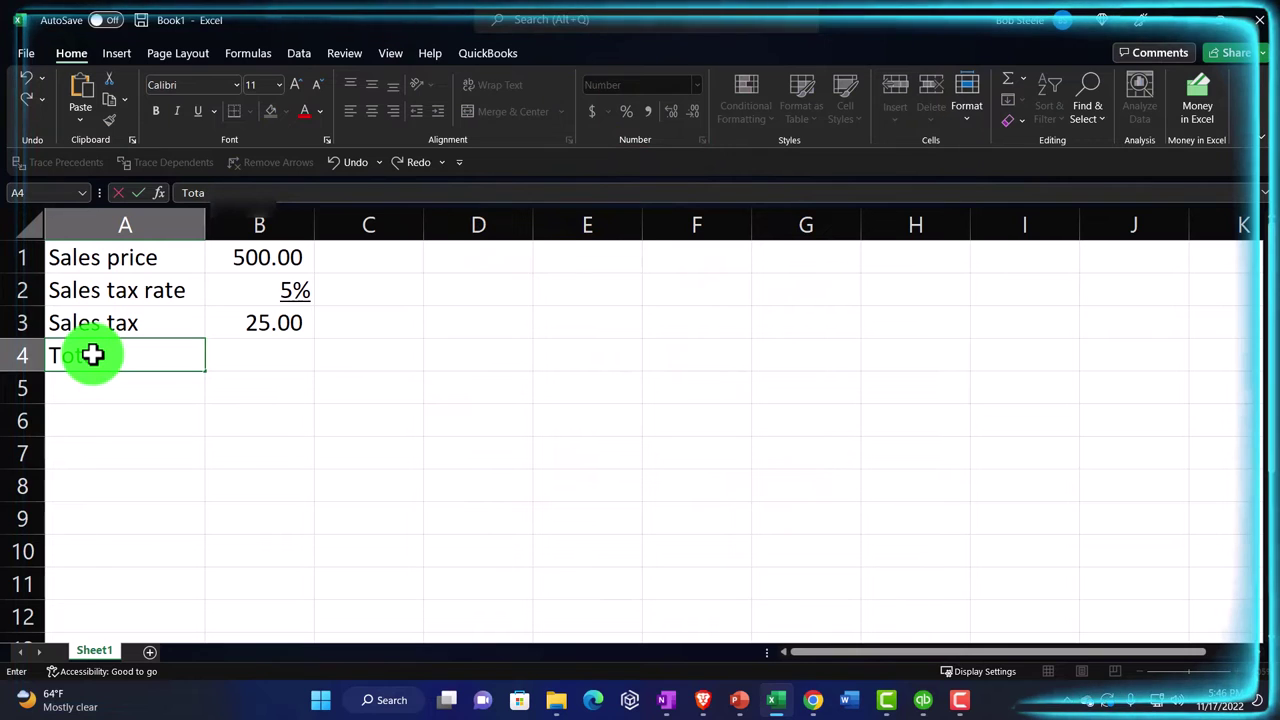
text( price)
key(Tab)
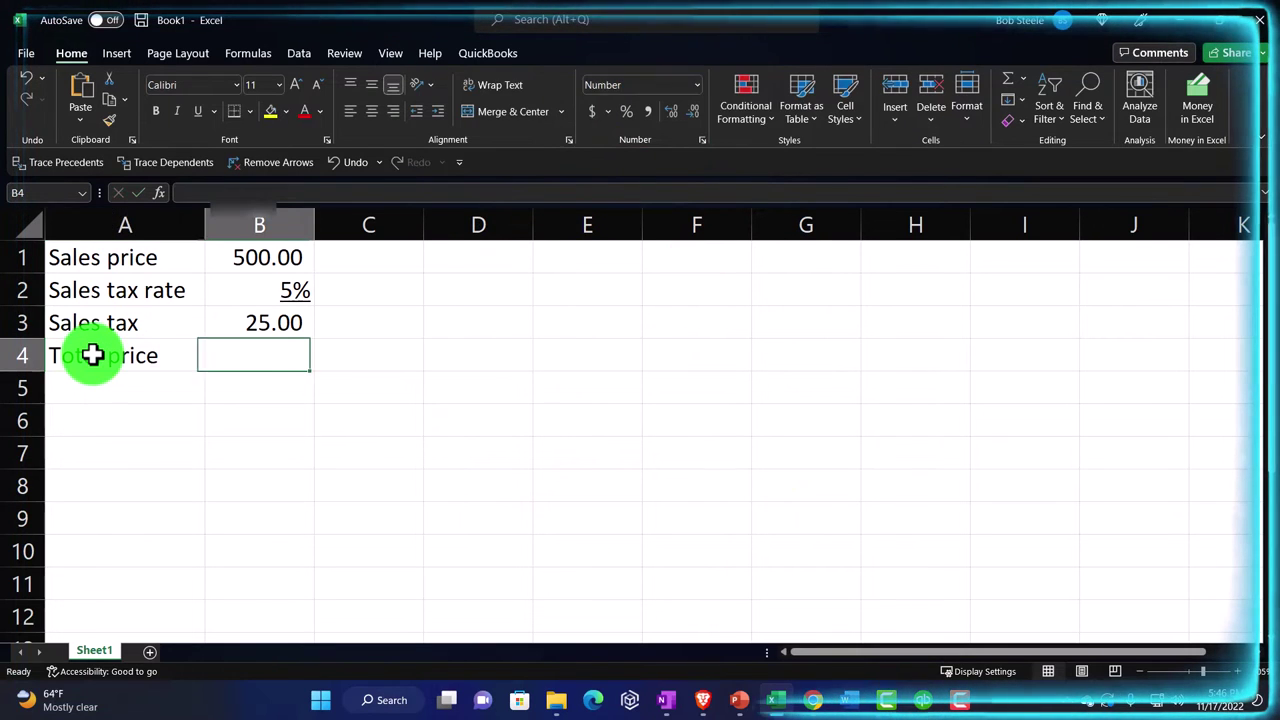
text(=)
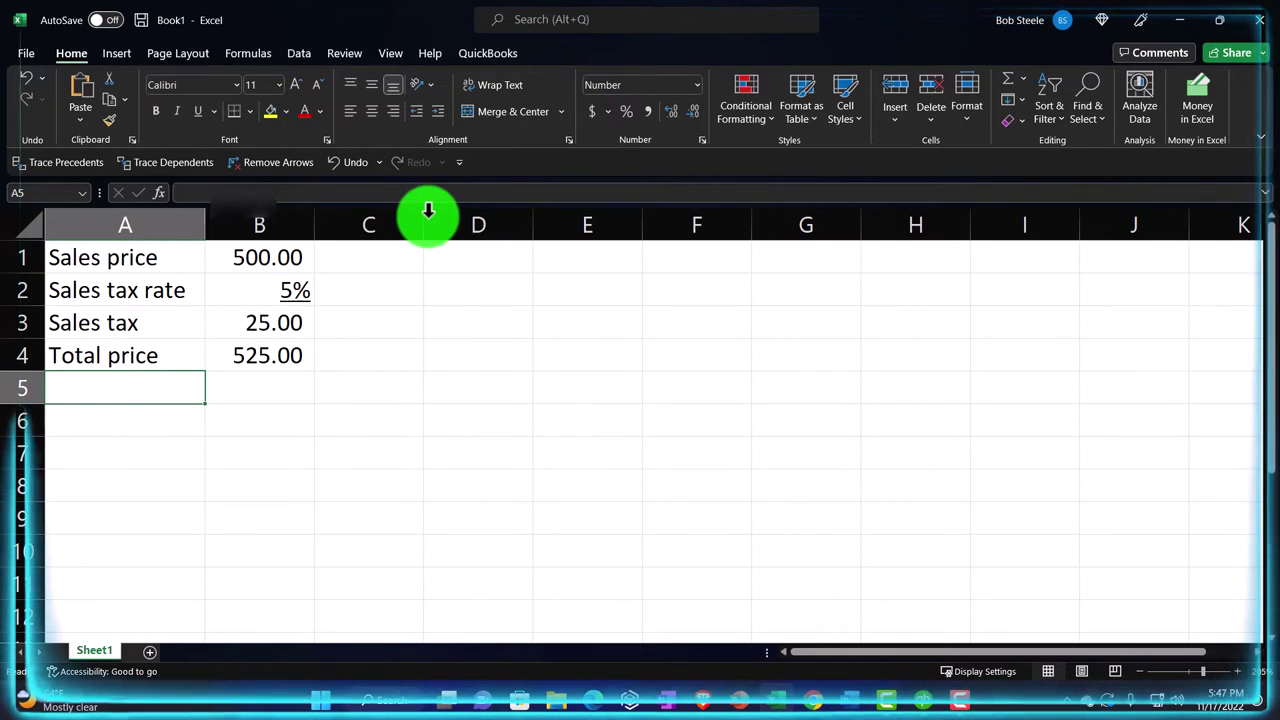
Narrow column C to a spacer, enter "Sales price" in D1 and 500 in E1, and widen column D to fit
drag(426, 214, 323, 240)
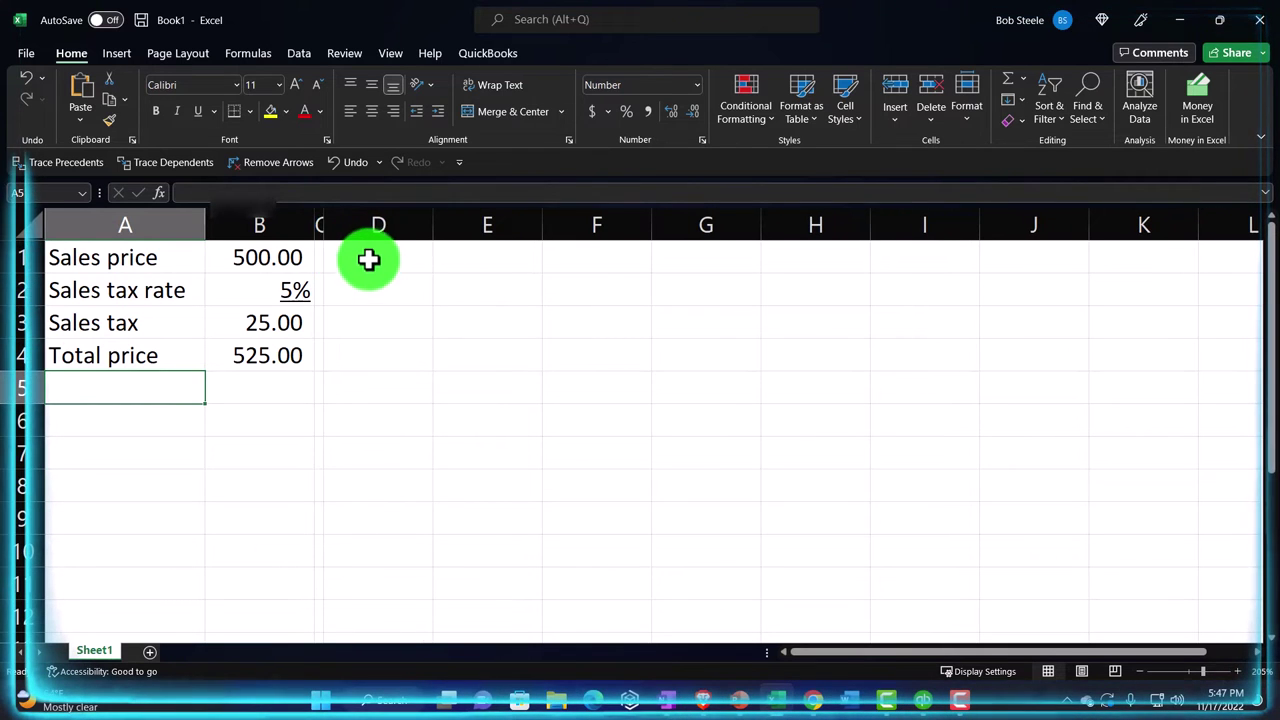
click(369, 259)
text(Sales)
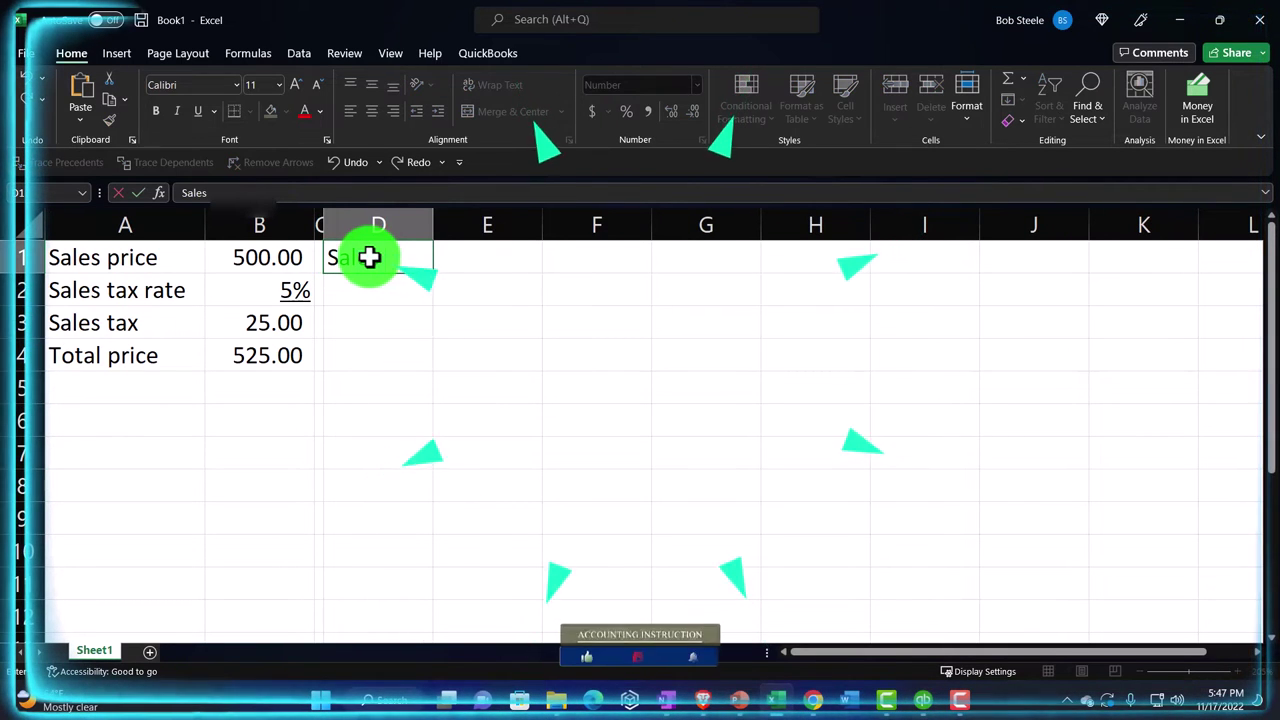
text( price)
key(Tab)
text(5)
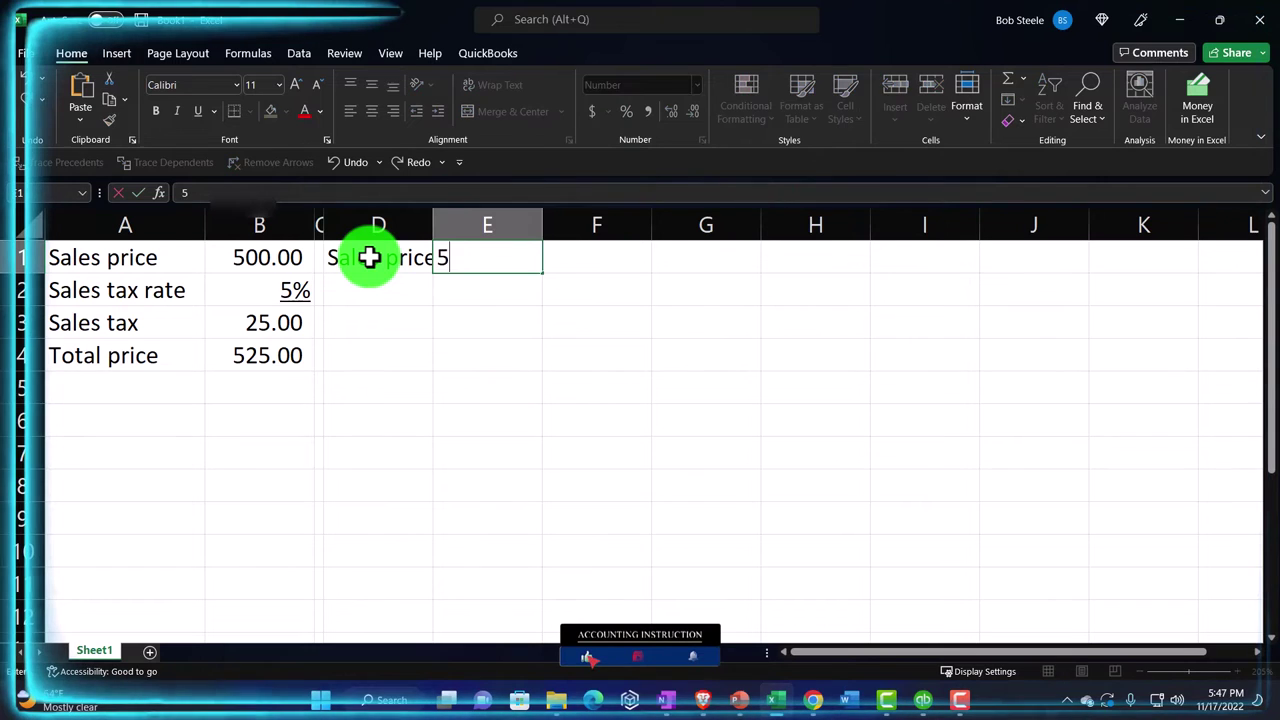
text(00)
key(Return)
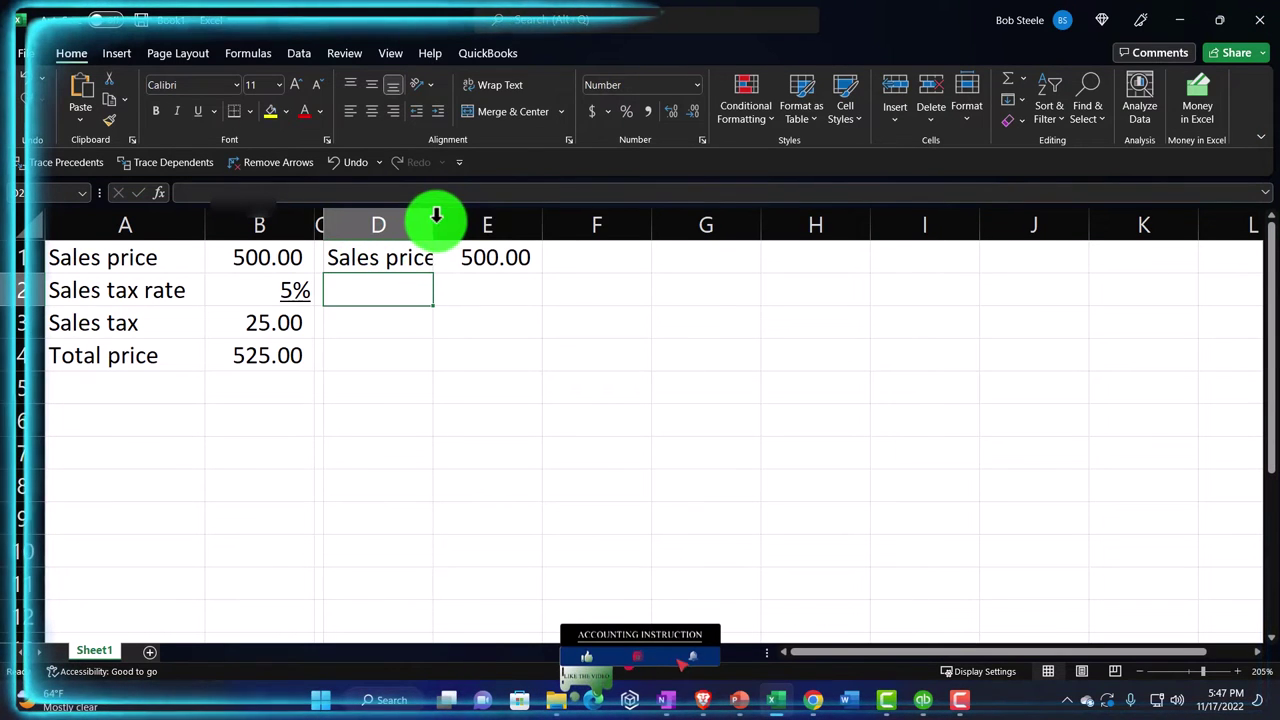
drag(436, 216, 451, 220)
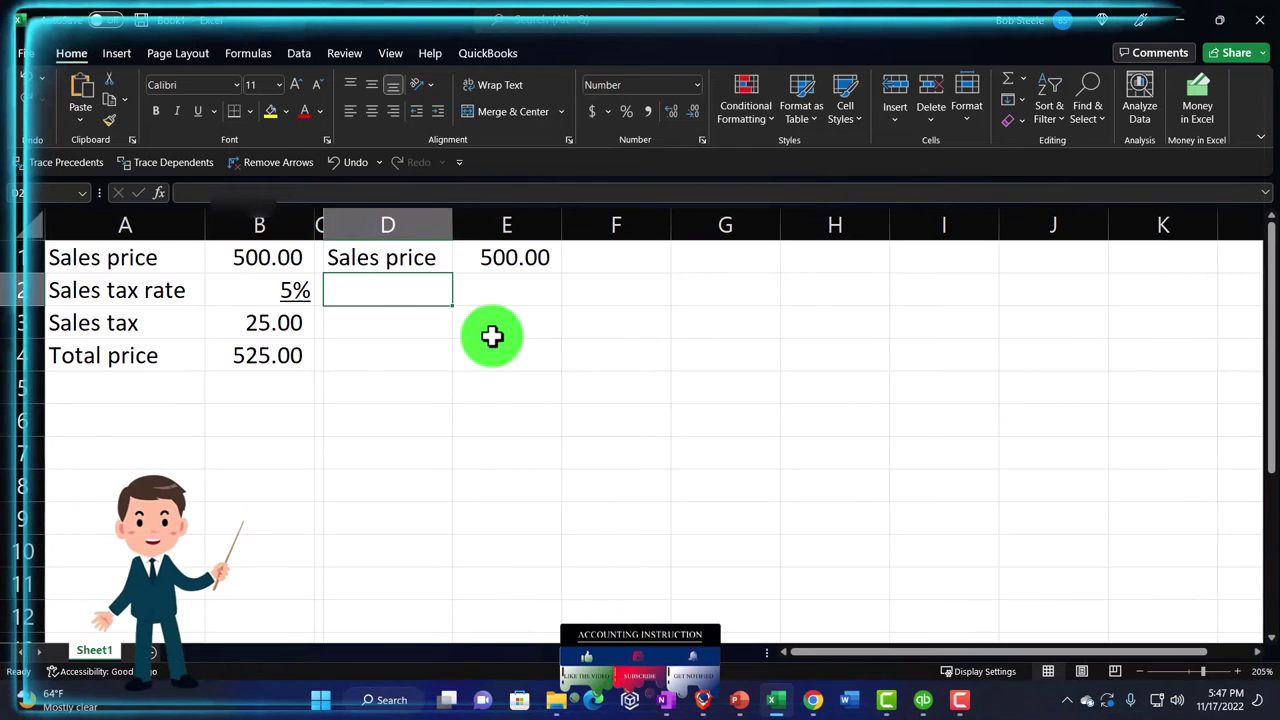
Enter =1.05 in E2 and format the cell as a percentage
key(Right)
text(=)
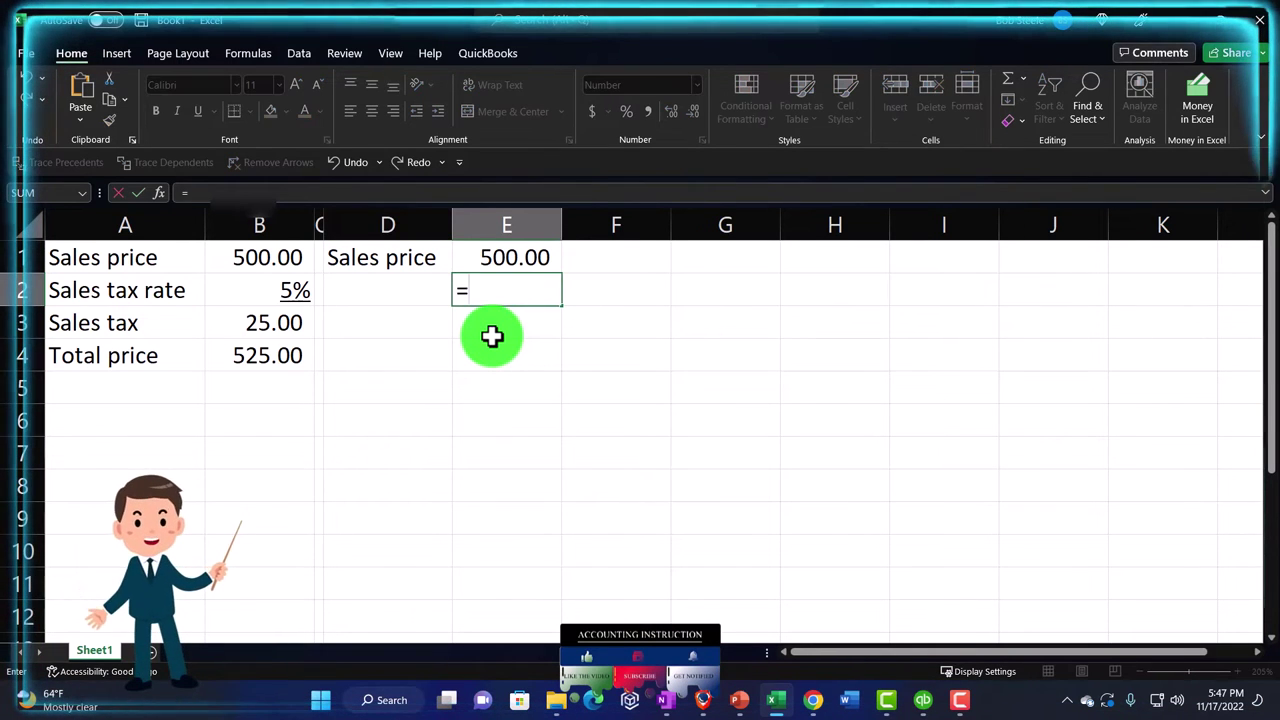
key(Return)
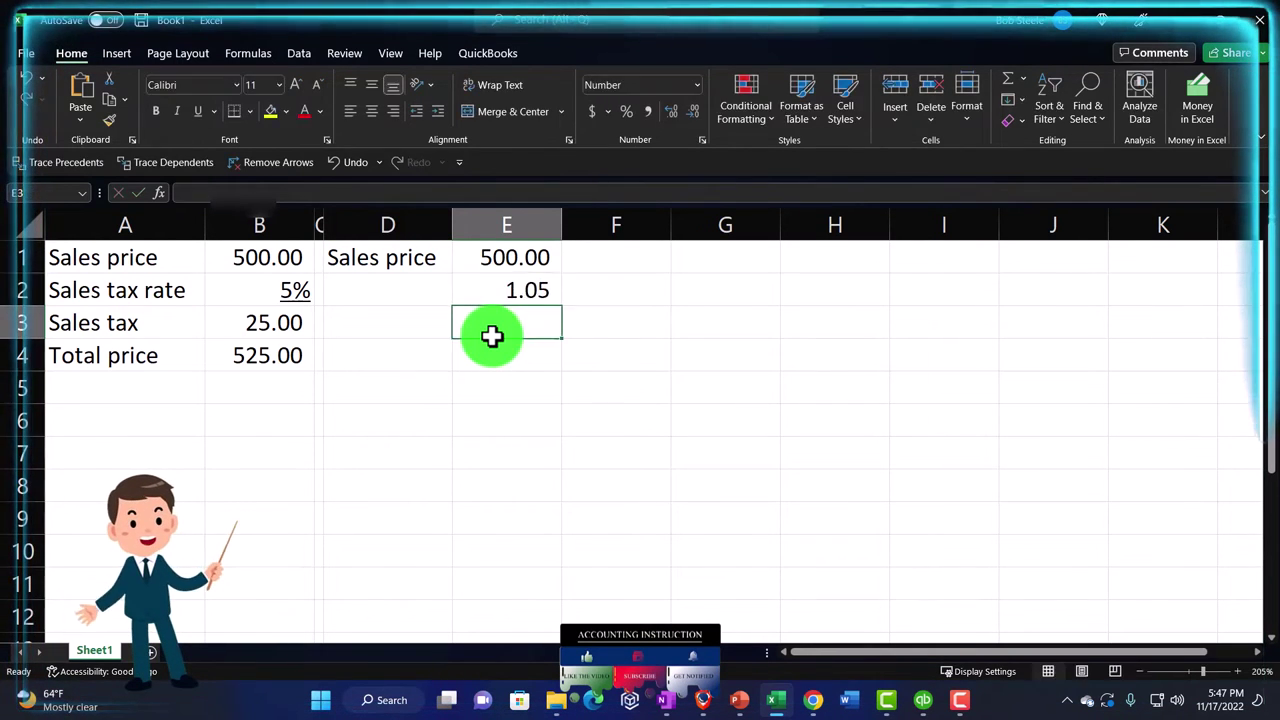
key(Up)
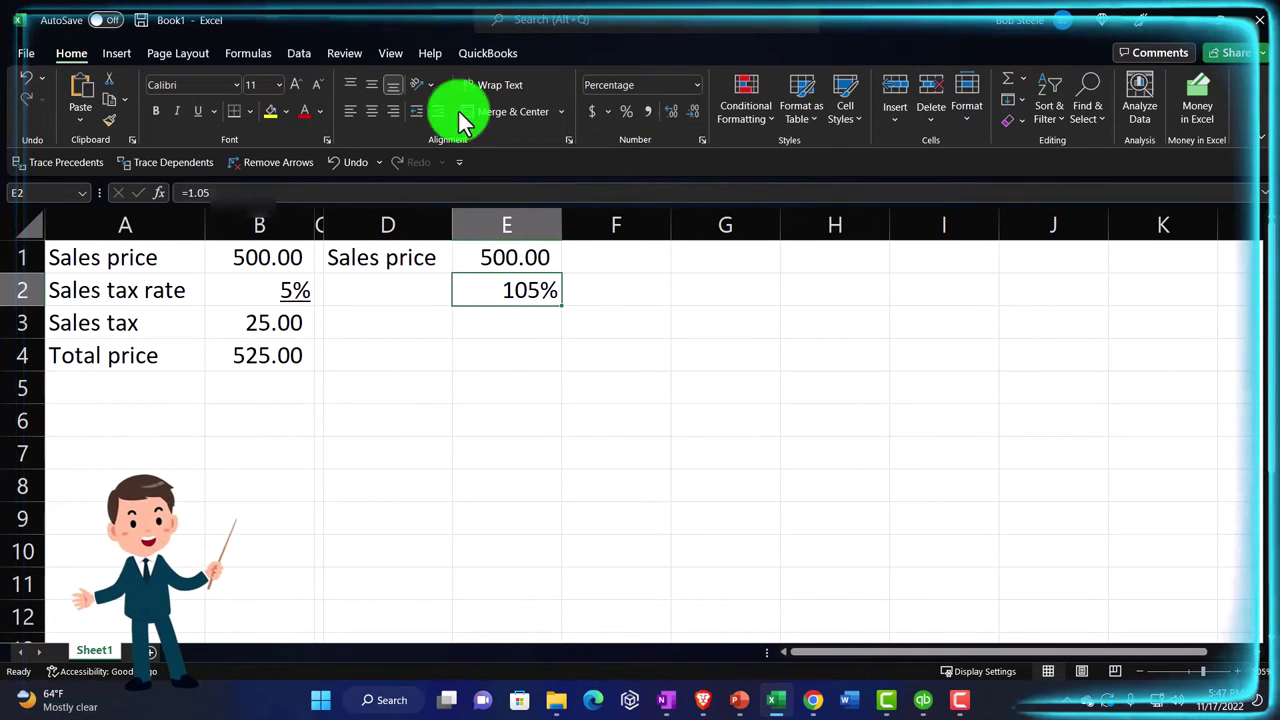
Underline the percentage in E2 and link D3 to the "Total price" label in A4
click(198, 111)
key(Down)
key(Left)
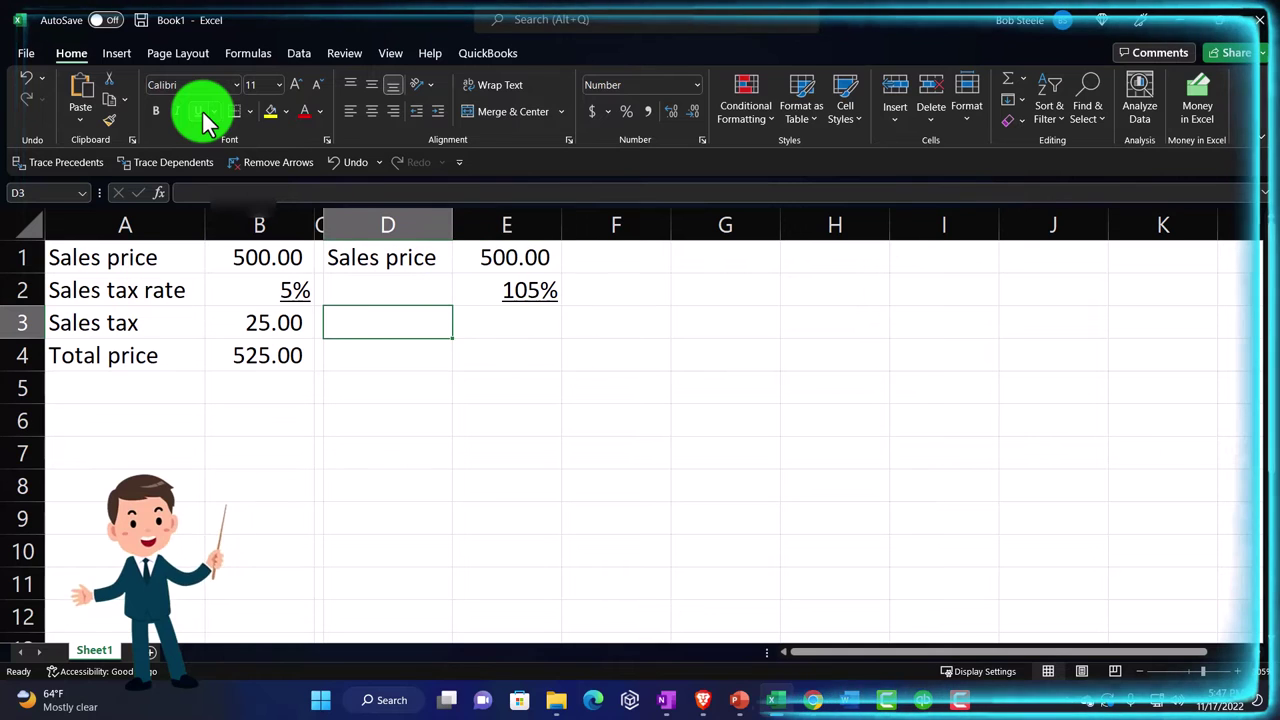
text(=)
key(Left)
key(Left)
key(Left)
key(Down)
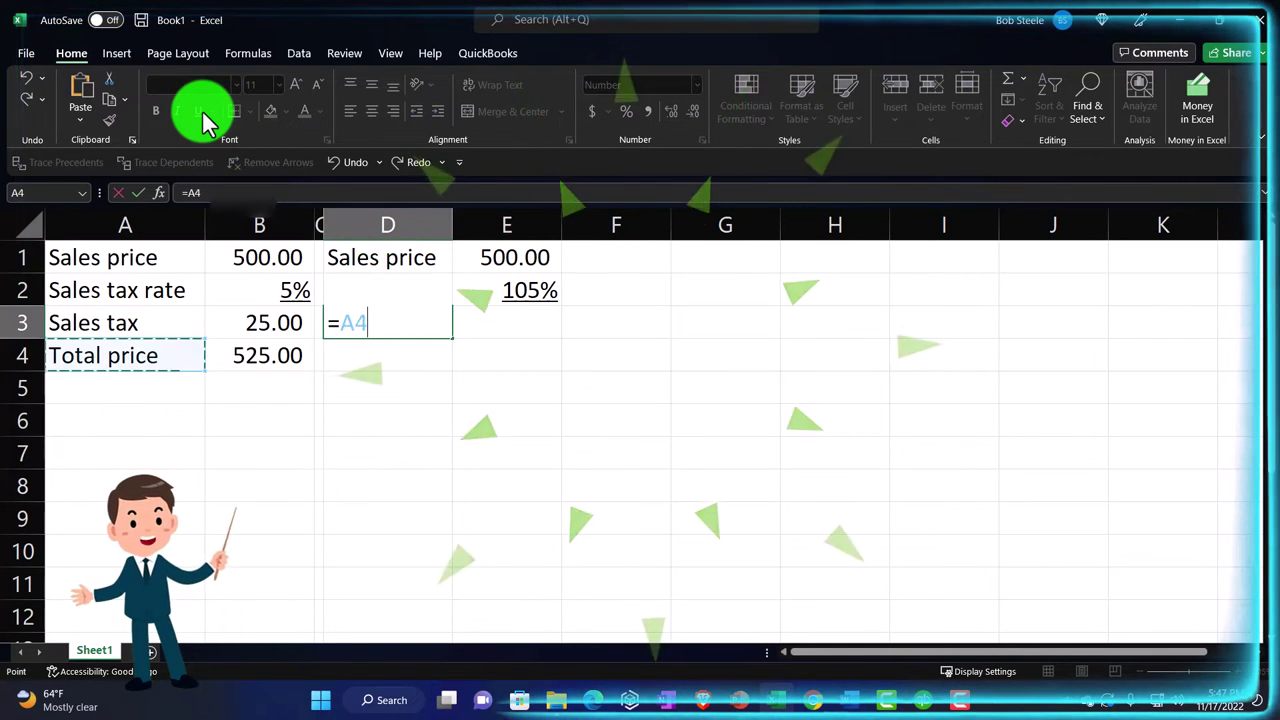
key(Tab)
Calculate the total price in E3 by multiplying the sales price in E1 by the percentage in E2
text(=)
key(Up)
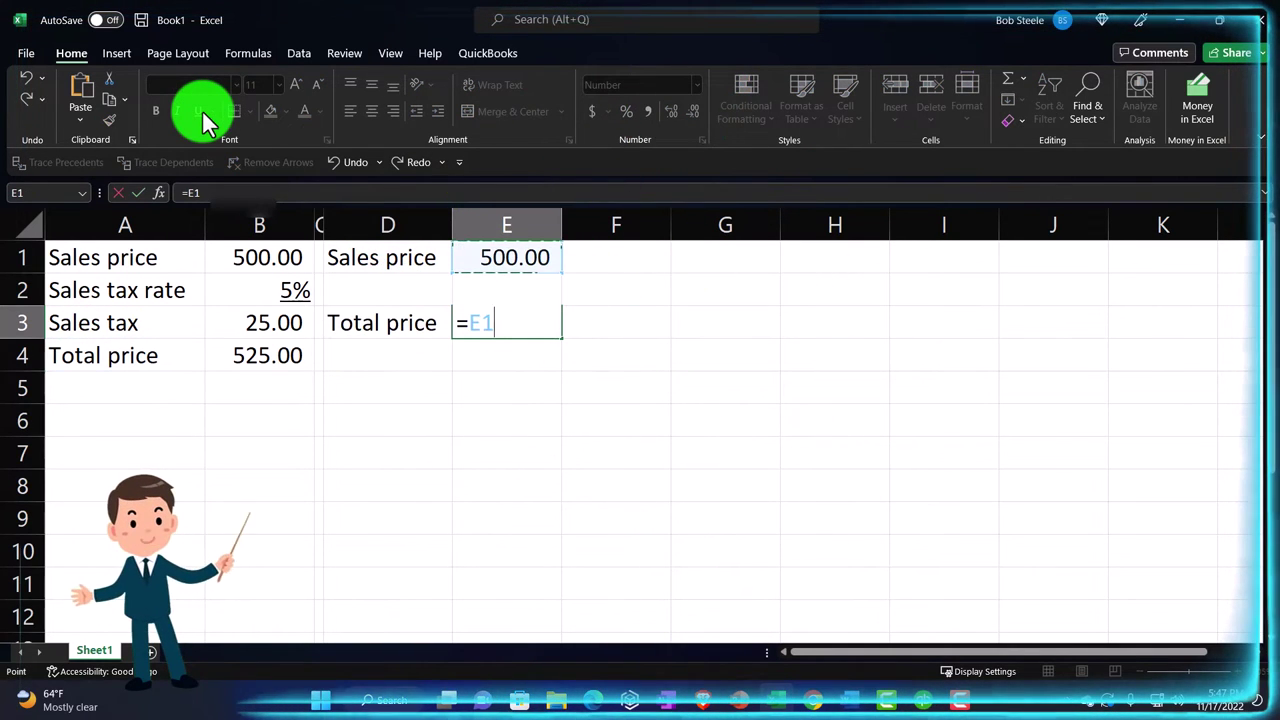
text(*)
key(Up)
key(Return)
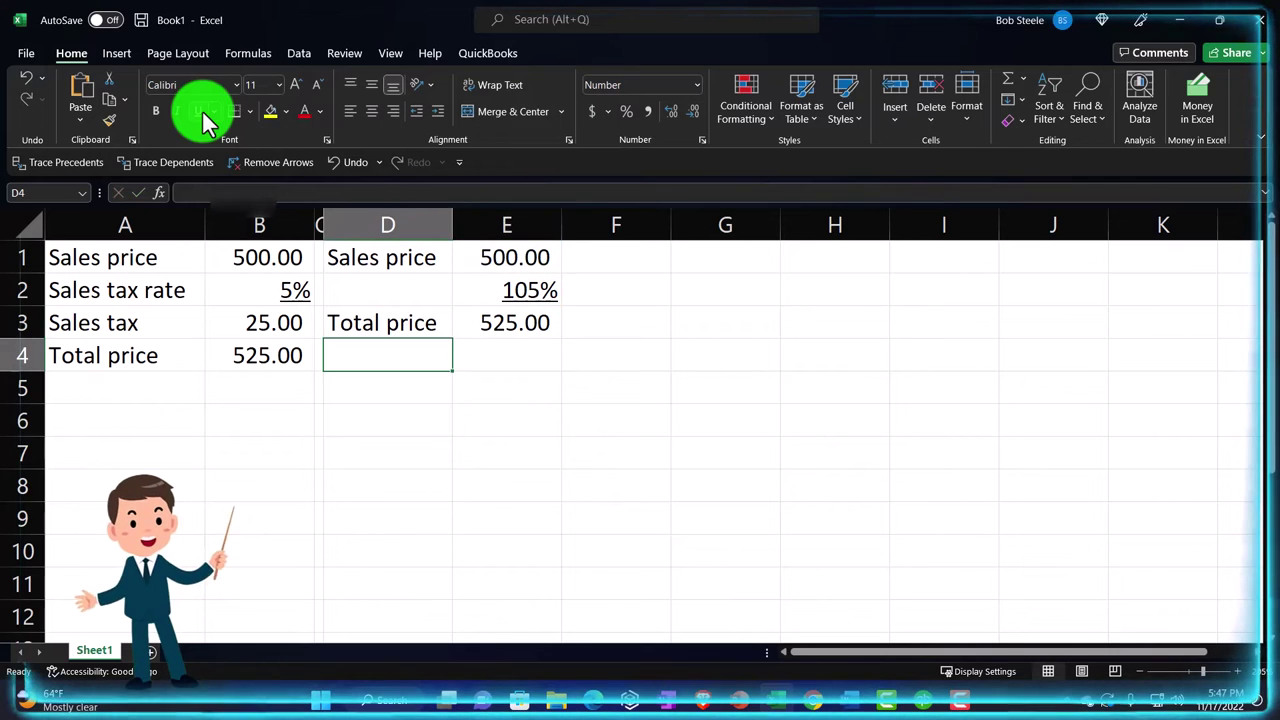
Compare the total price formula in E3 with the sales price, sales tax and total price cells in column B
key(Up)
key(Right)
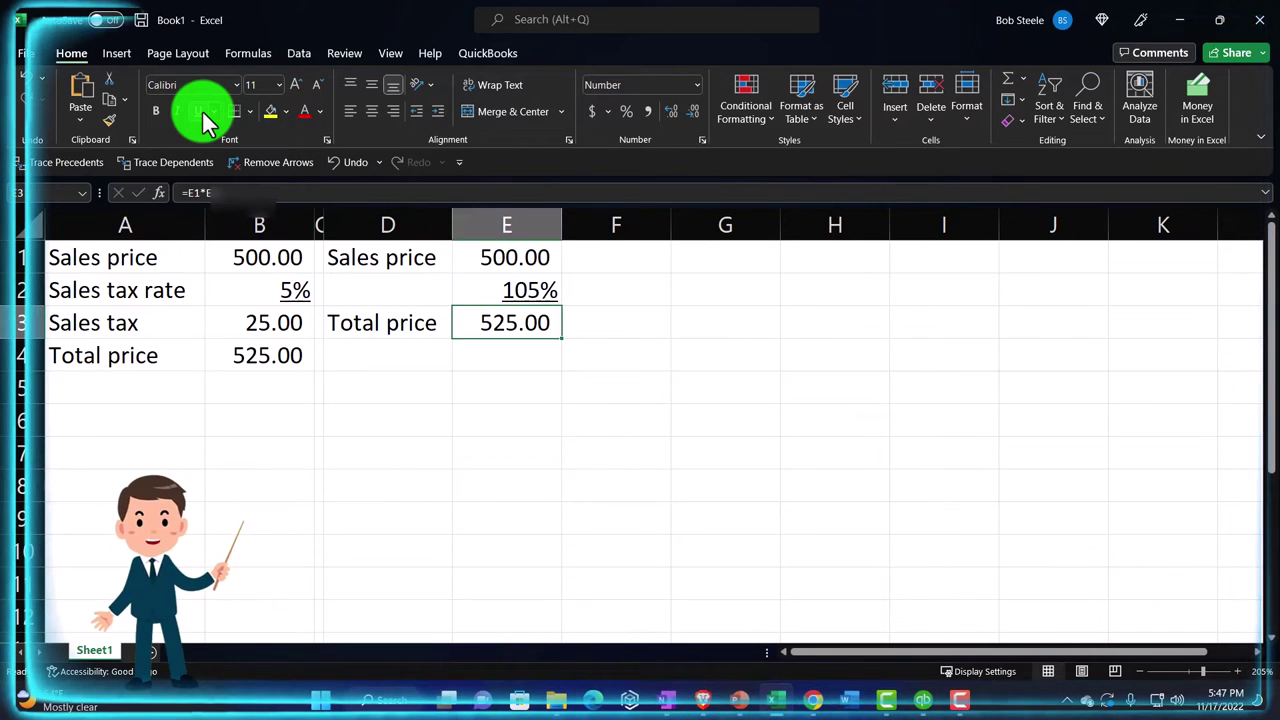
click(224, 259)
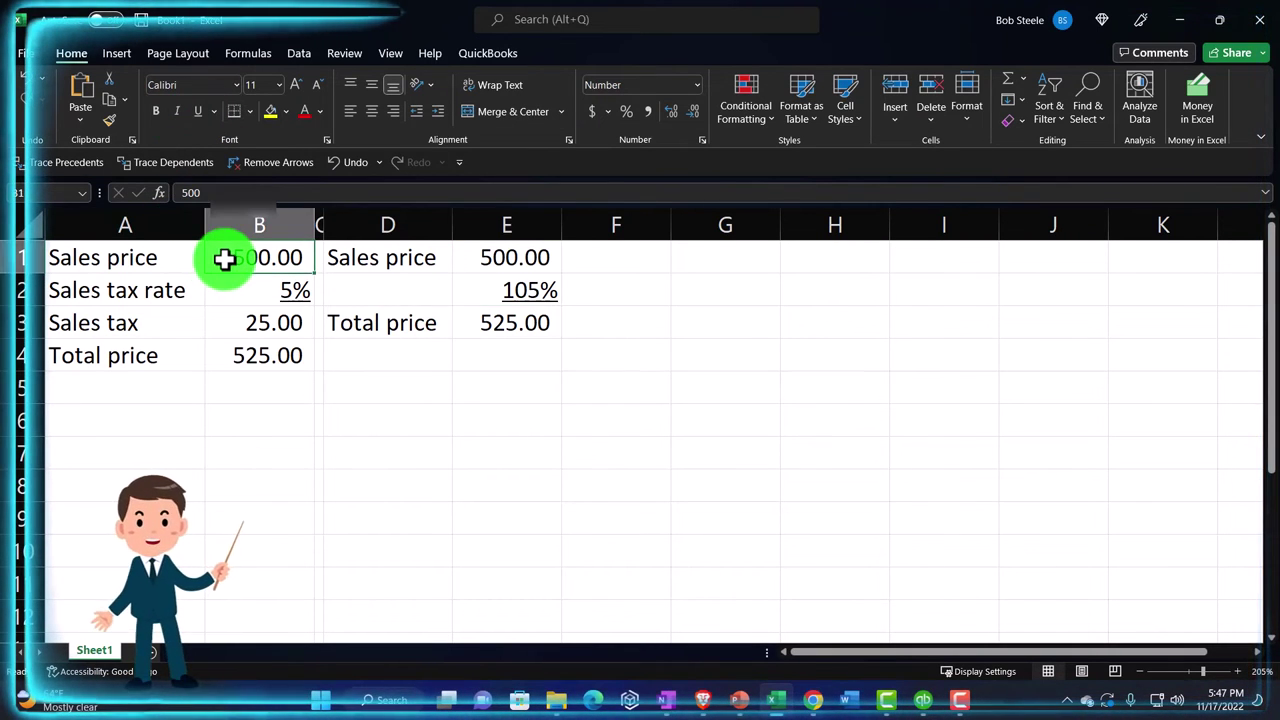
click(241, 320)
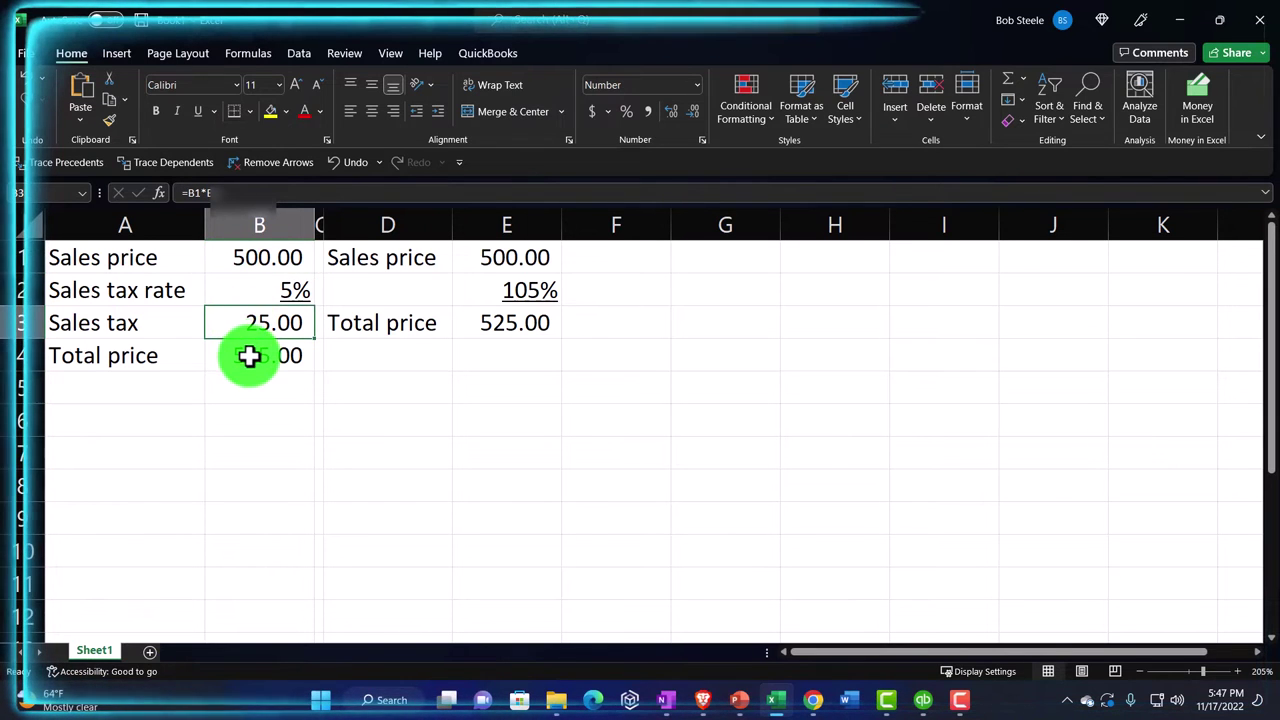
click(250, 357)
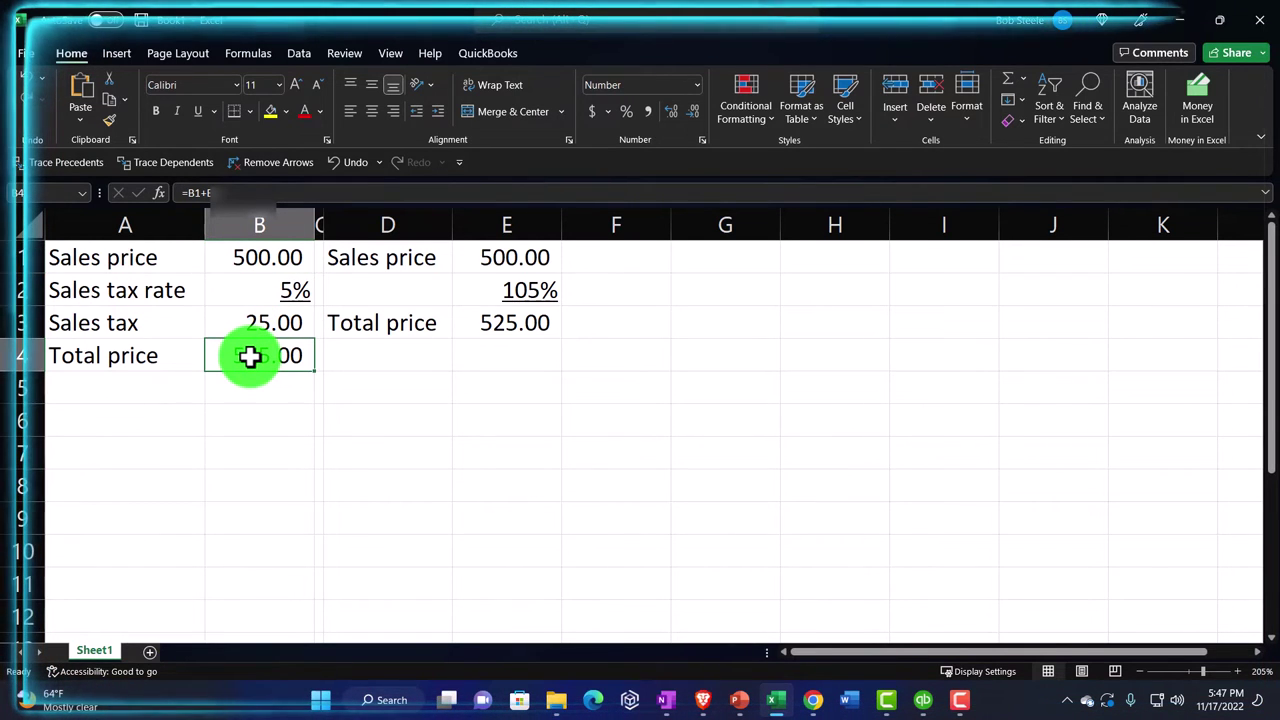
click(514, 324)
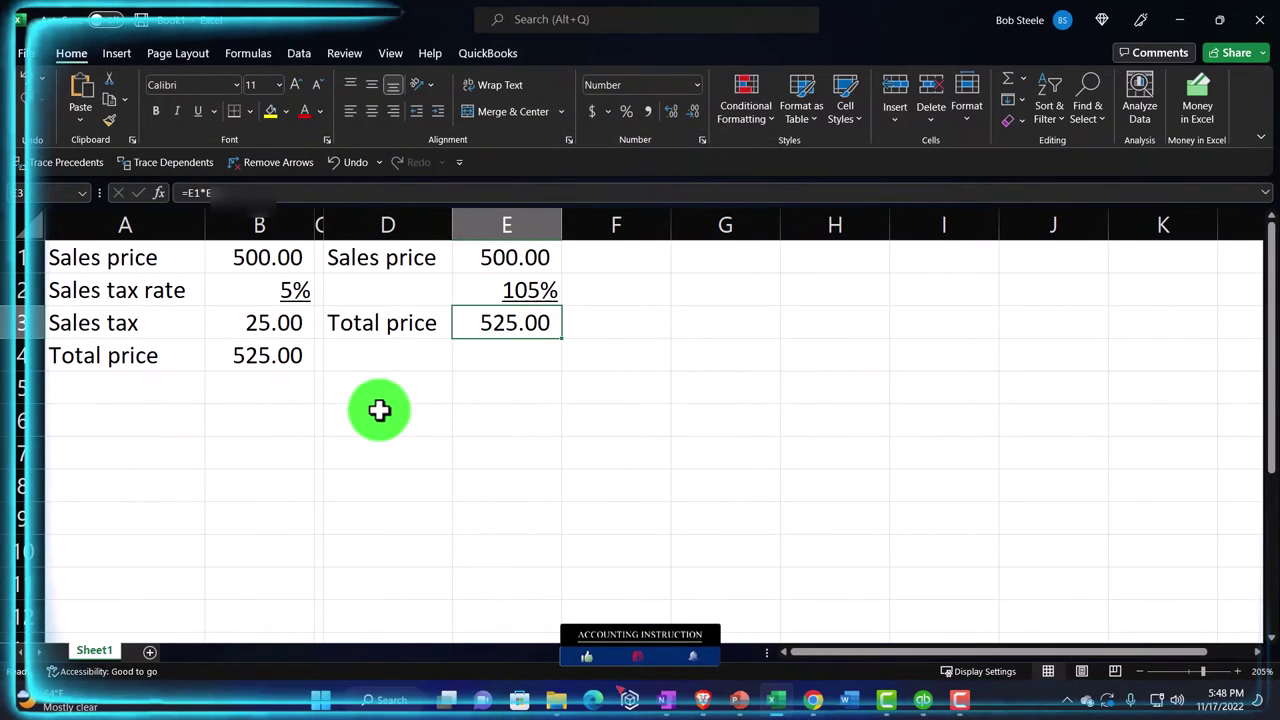
Enter "Cash" in D6 and 525 in E6
click(354, 394)
click(370, 426)
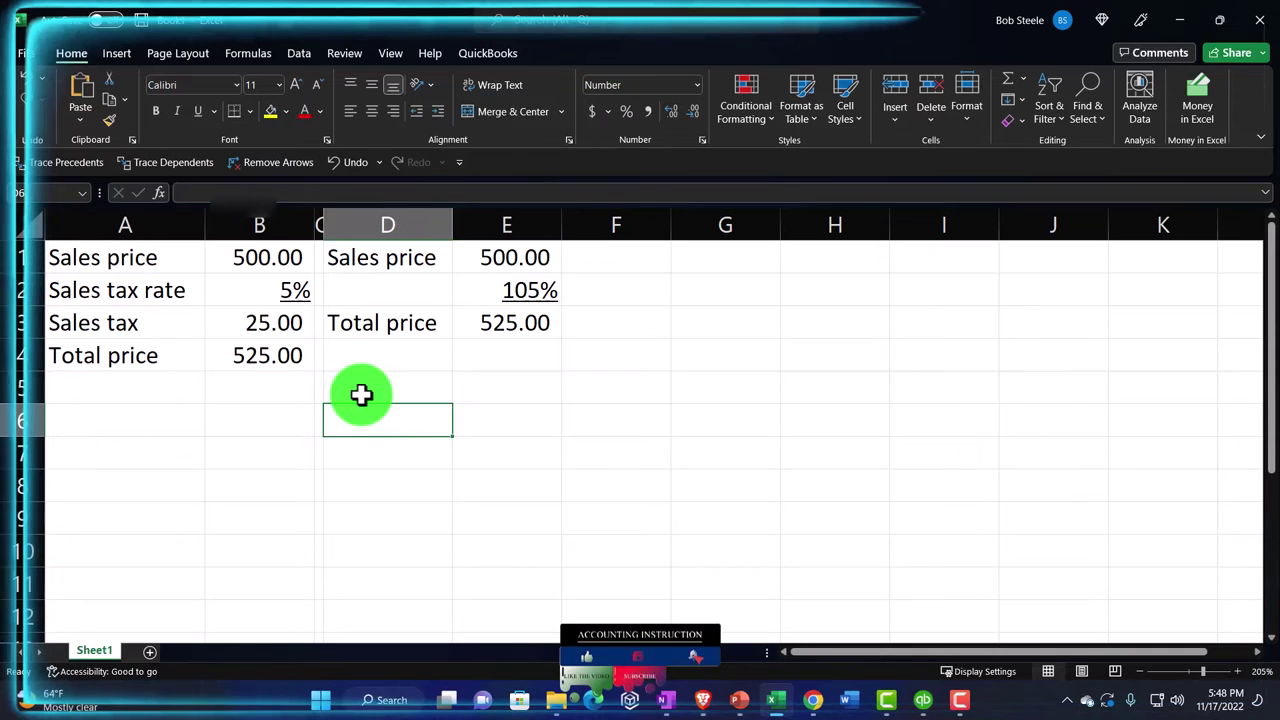
text(Cash)
key(Tab)
text(52)
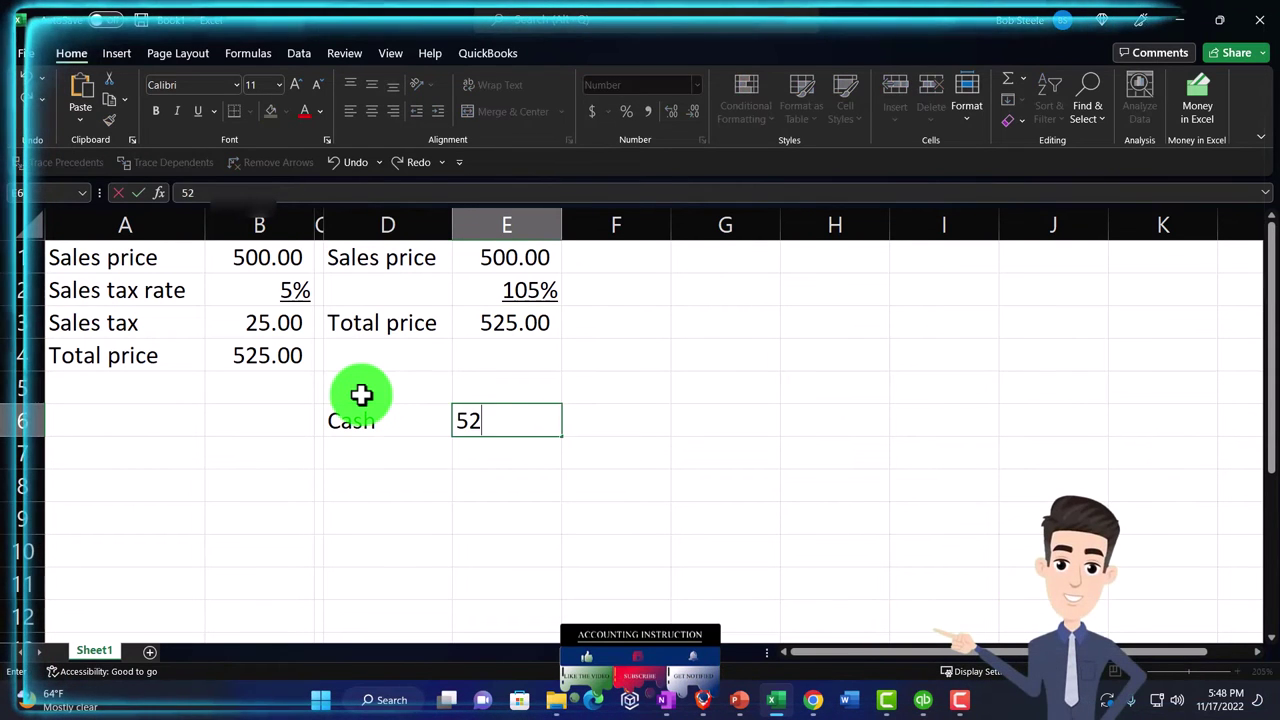
text(5)
key(Return)
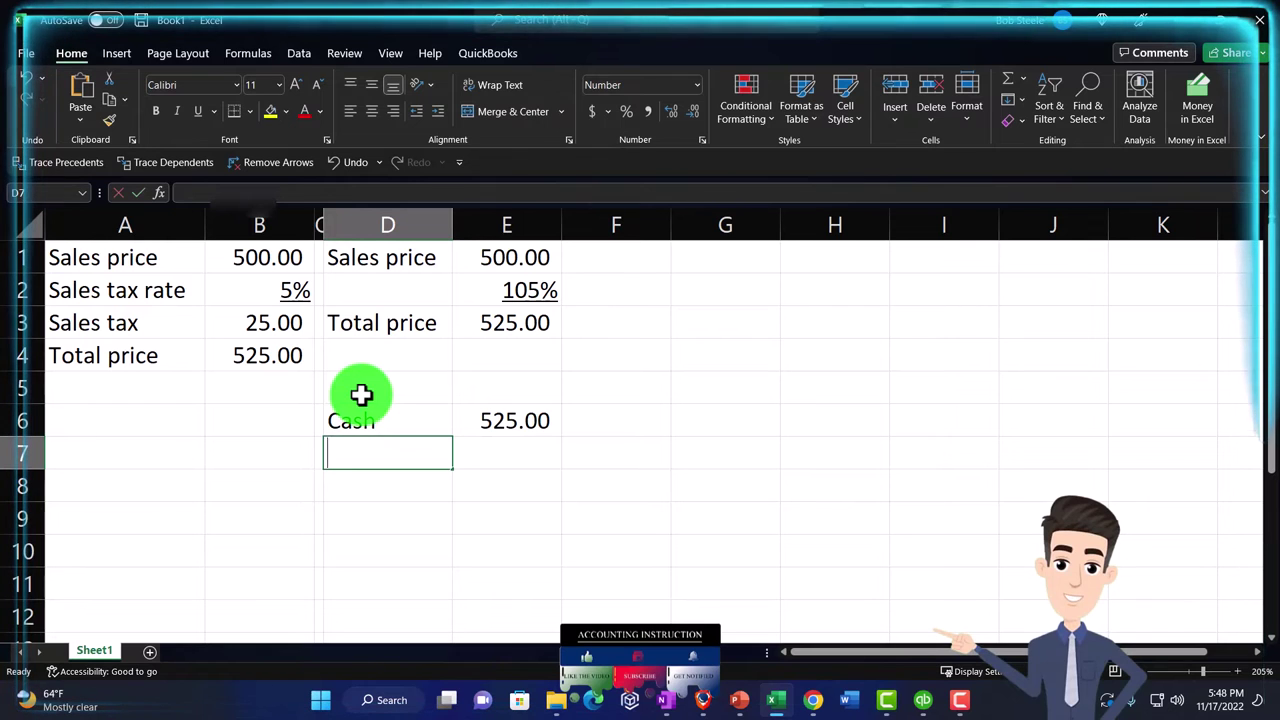
Enter "Revenue" in D7 and the negative of the cash amount, =-E6, in F7
text(Revenue)
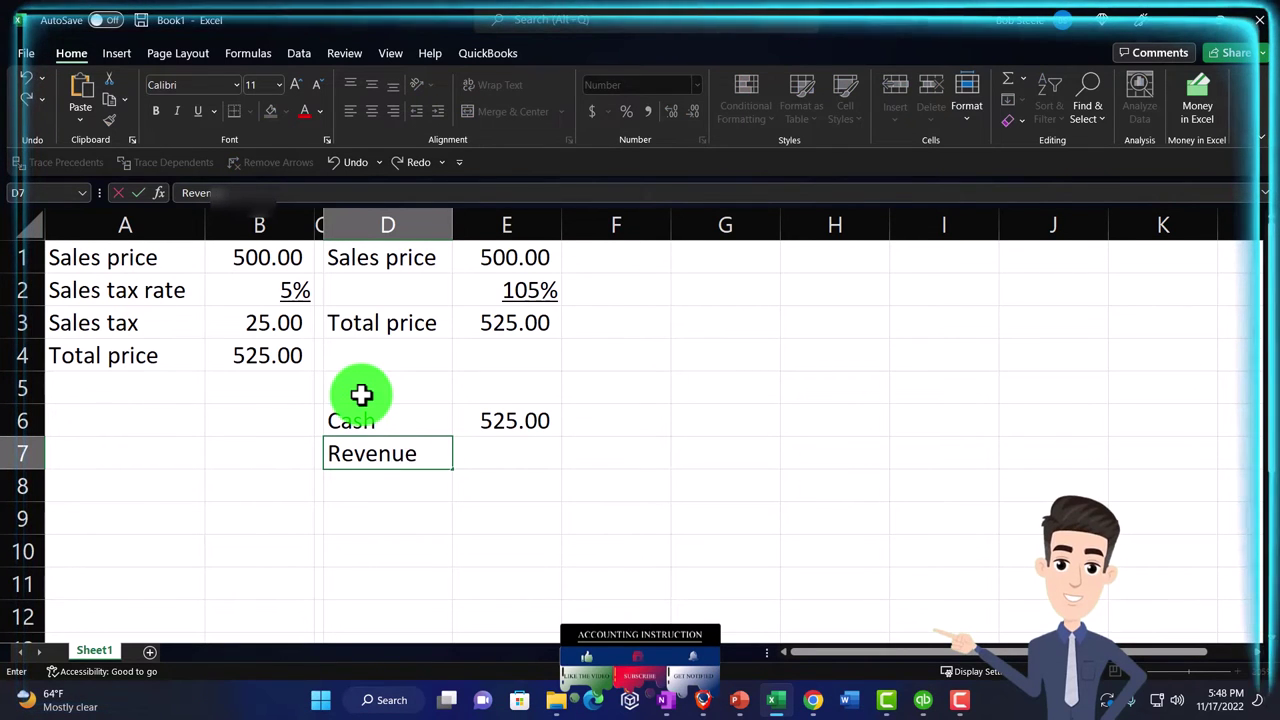
key(Tab)
key(Tab)
text(-)
key(Up)
key(Left)
key(Return)
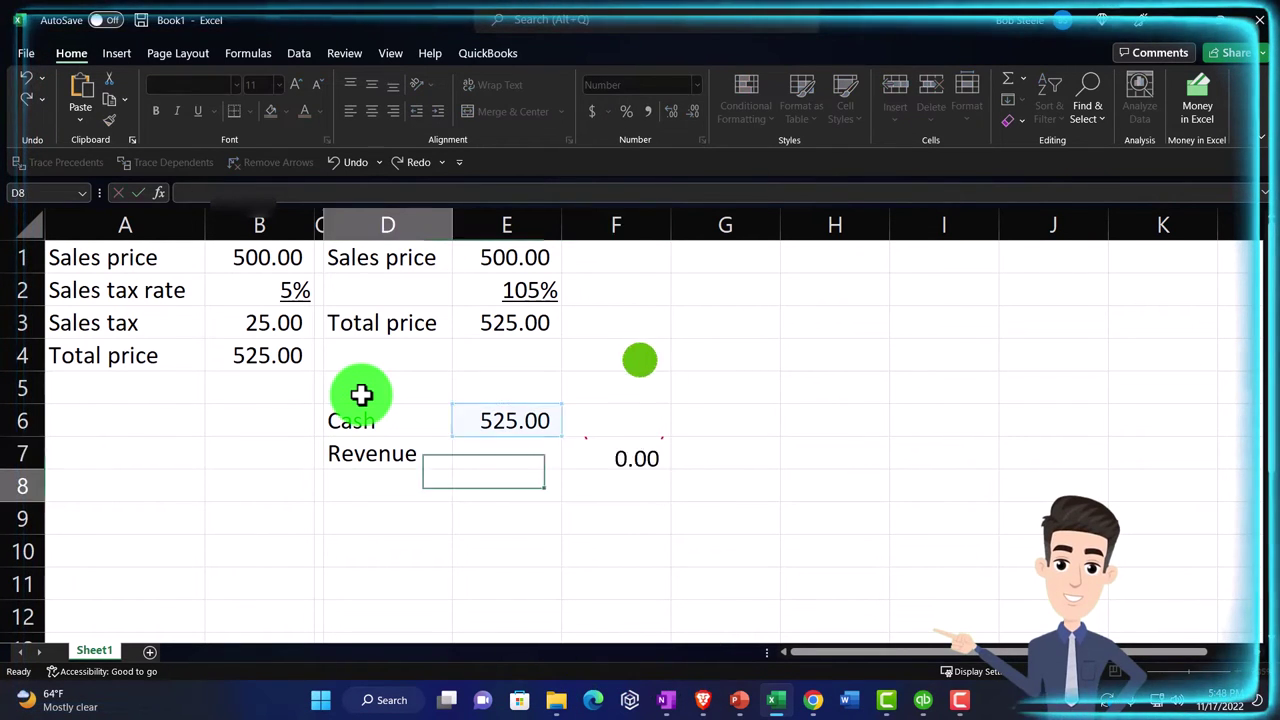
key(Up)
key(Right)
key(Right)
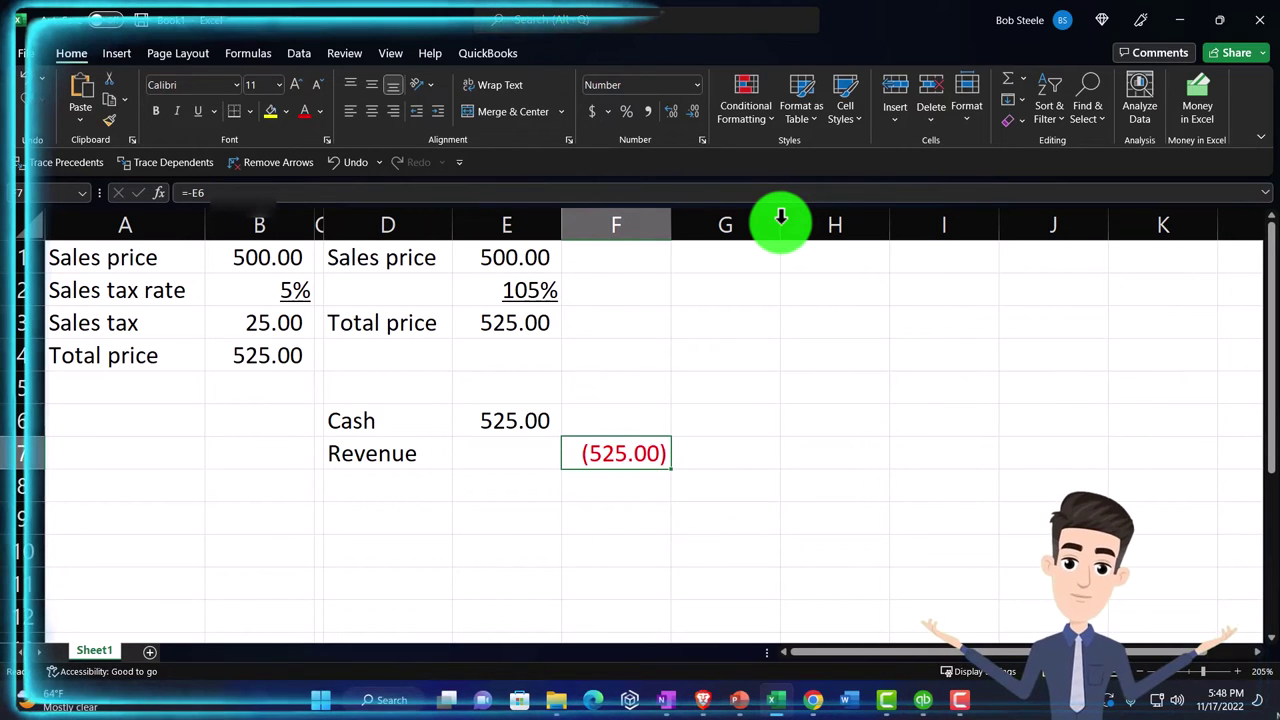
Narrow column G to a spacer and enter "Sales" in H1
drag(781, 215, 686, 240)
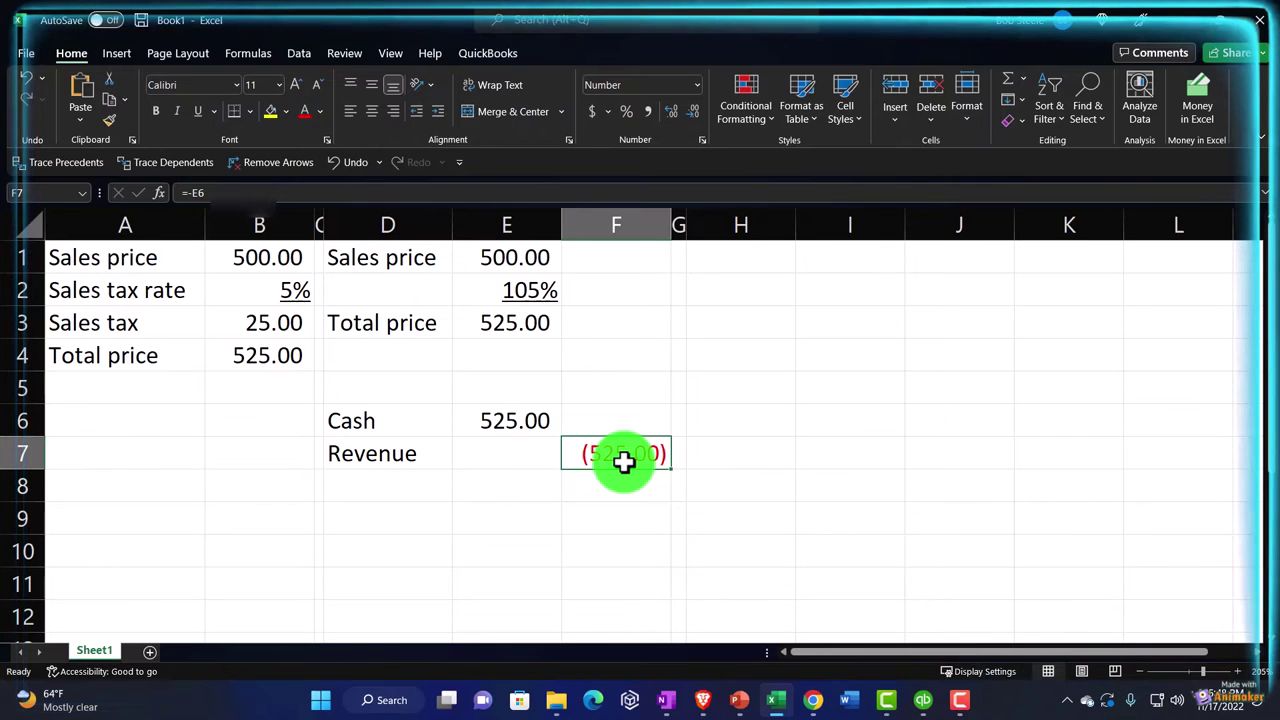
click(755, 255)
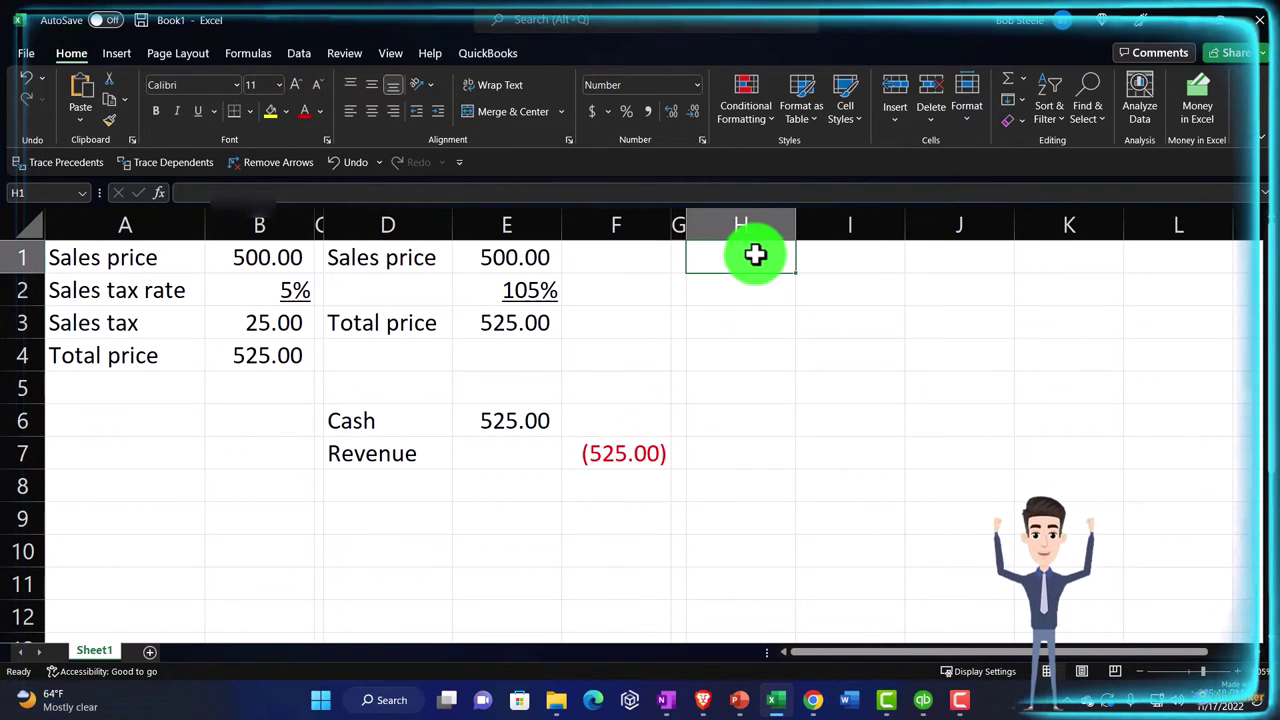
text(Sales)
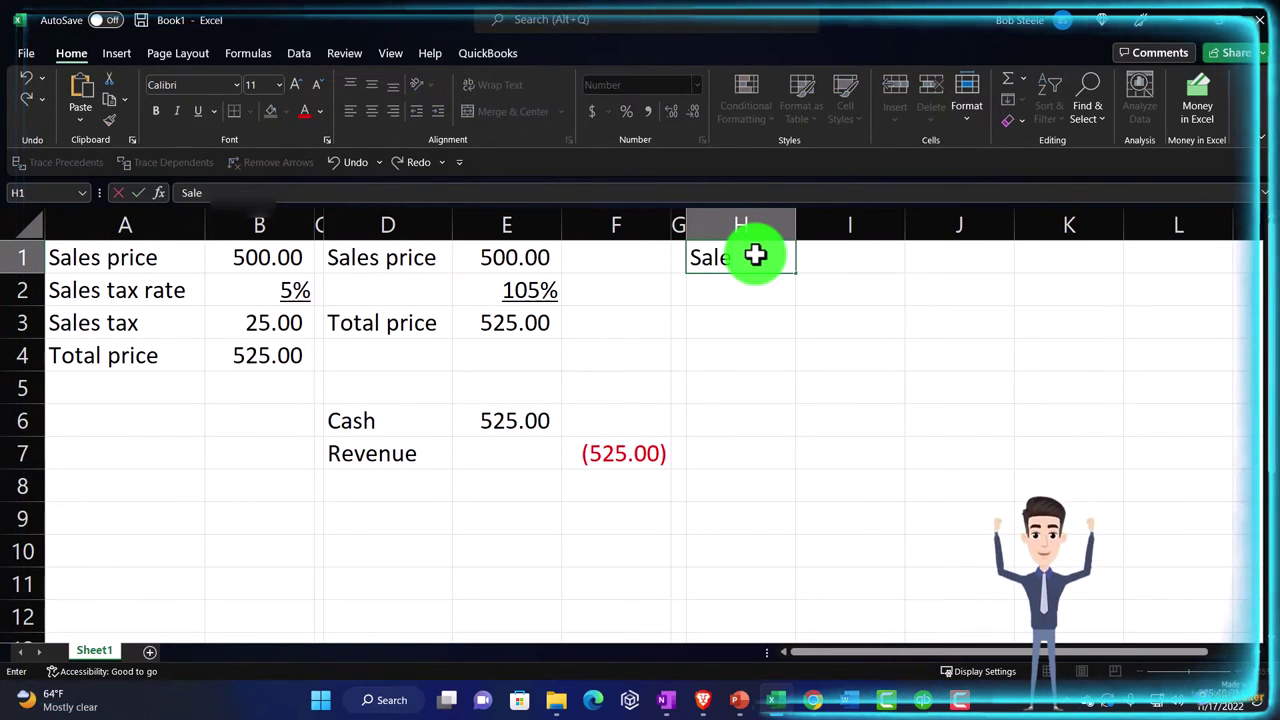
key(Tab)
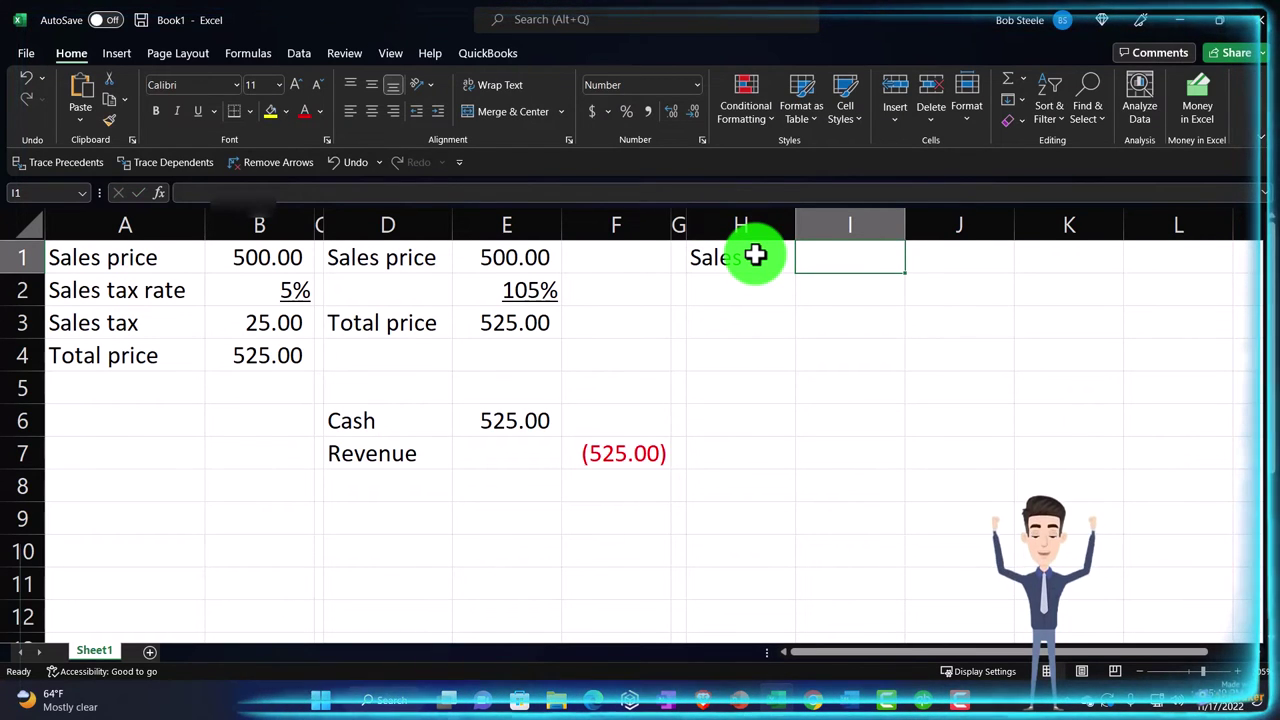
Link I1 to the cash amount in E6
text(=)
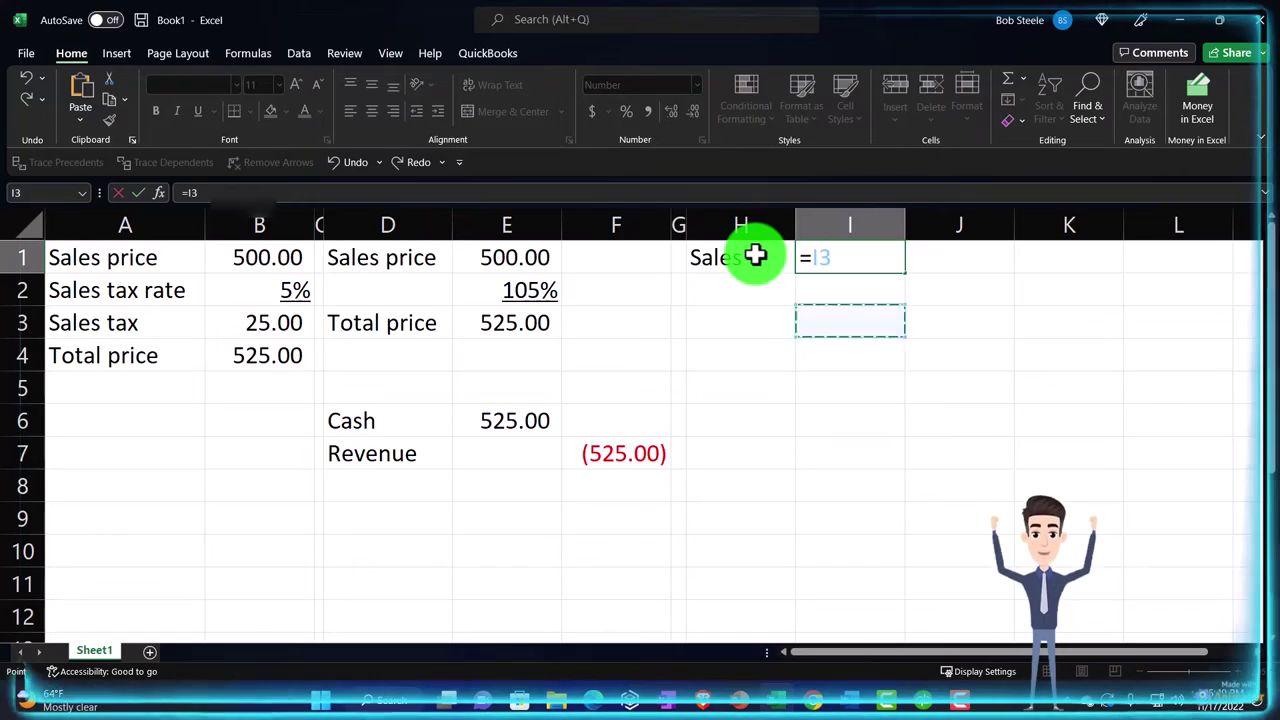
key(Down)
key(Down)
key(Down)
key(Left)
key(Left)
key(Left)
key(Left)
key(Left)
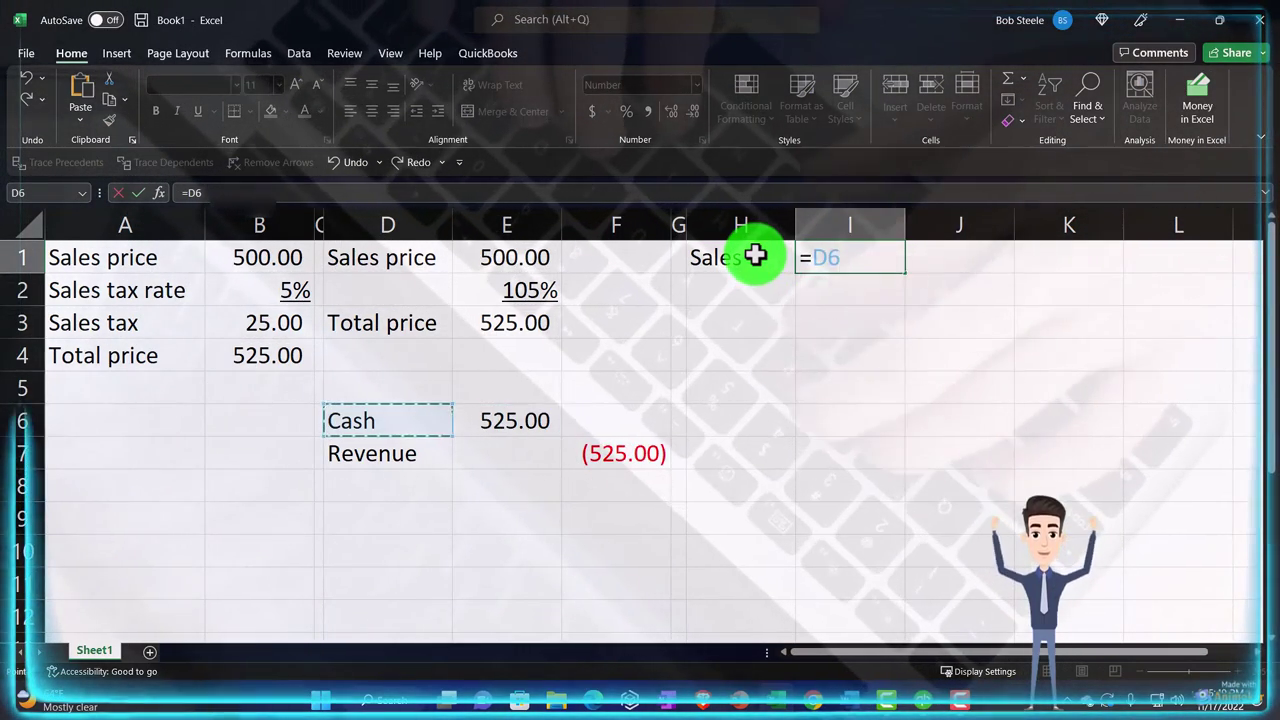
key(Right)
key(Return)
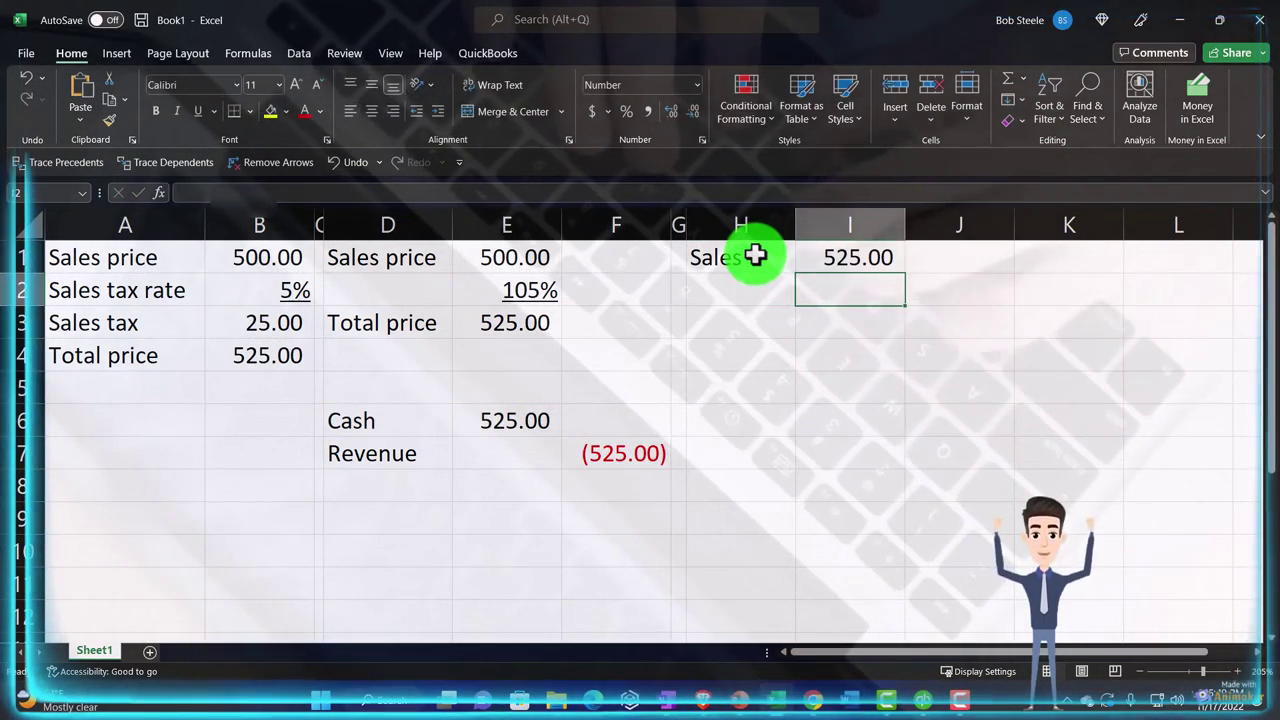
Enter .05 in I2 and calculate the product of I1 and I2 in I3
text(.05)
key(Return)
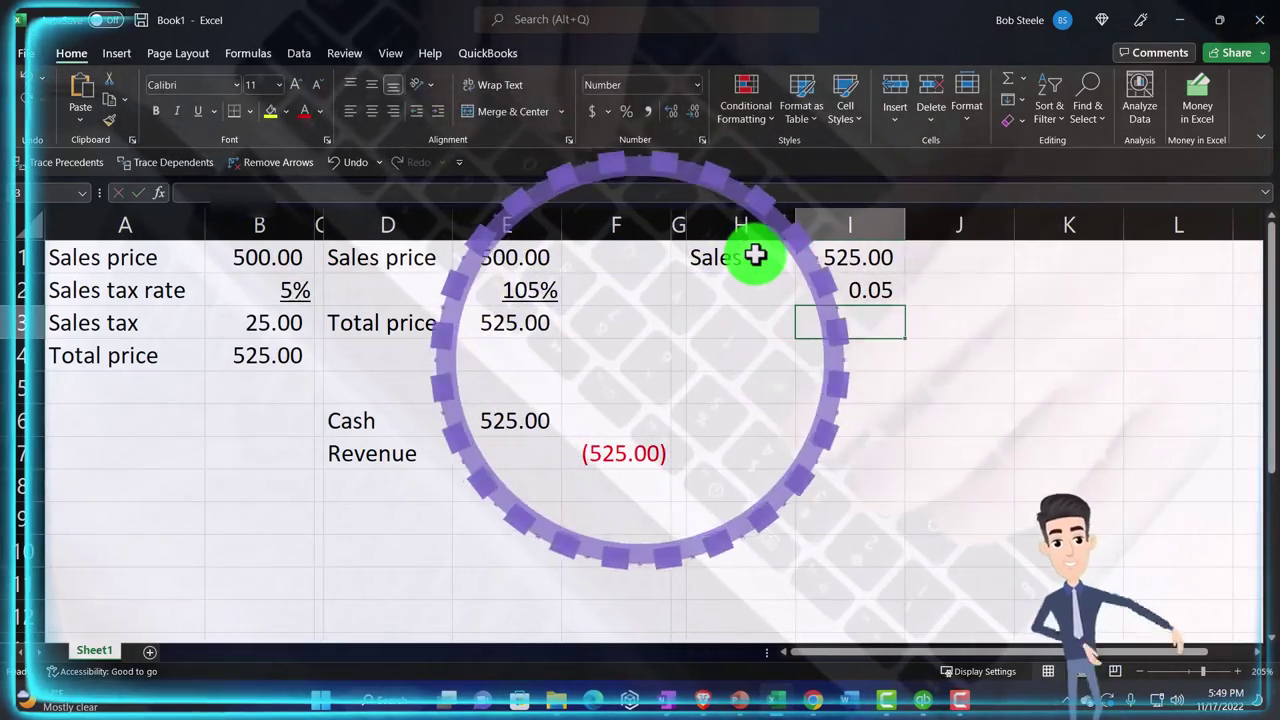
text(=)
key(Up)
key(Up)
text(*)
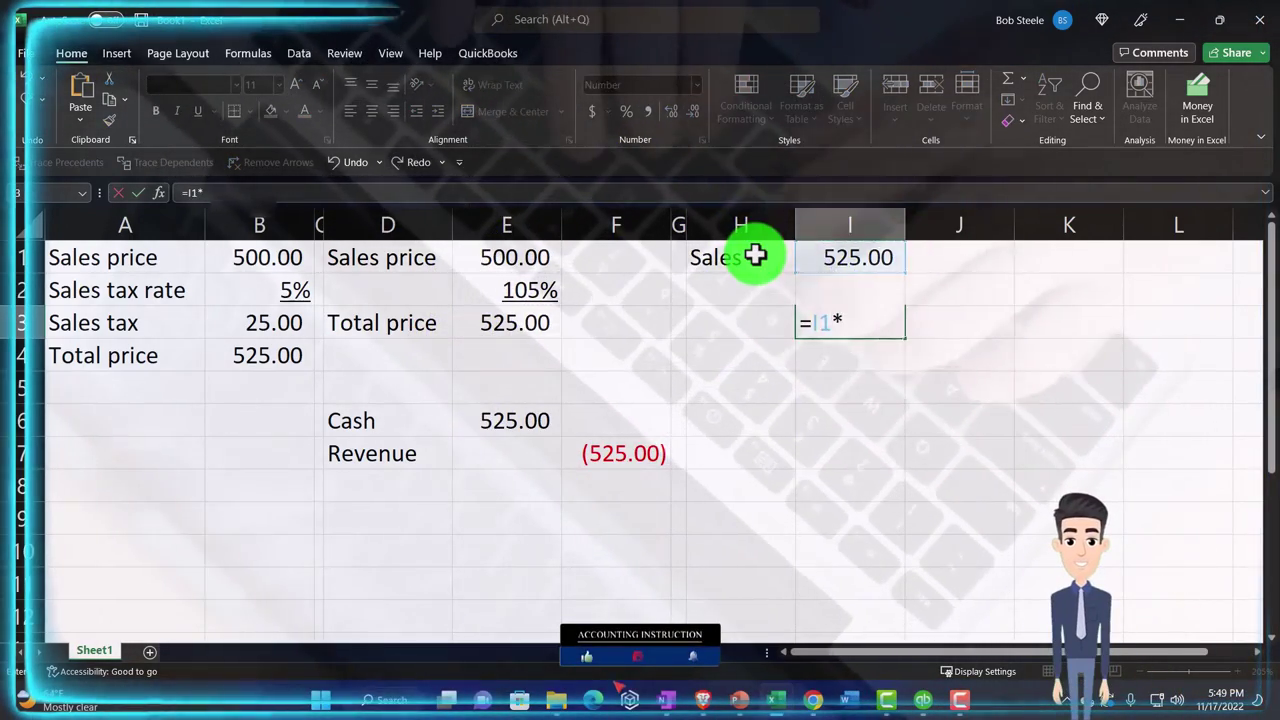
key(Up)
key(Return)
key(Up)
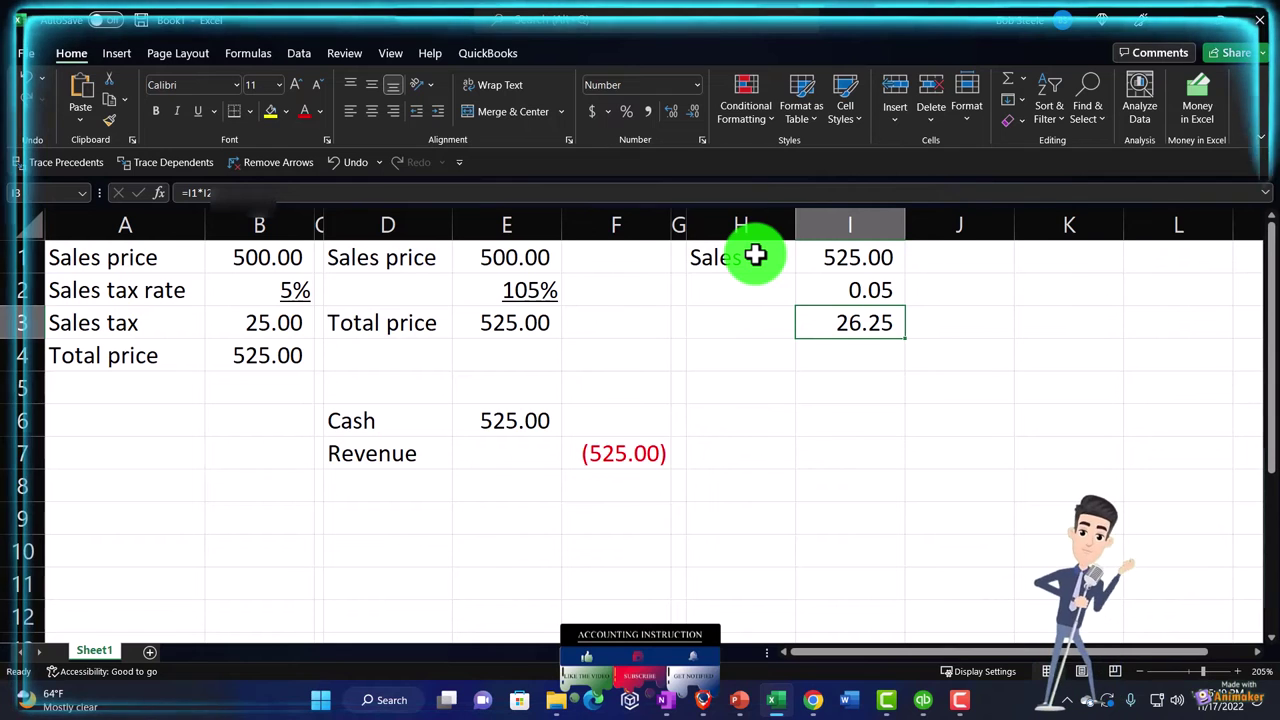
key(Up)
key(Up)
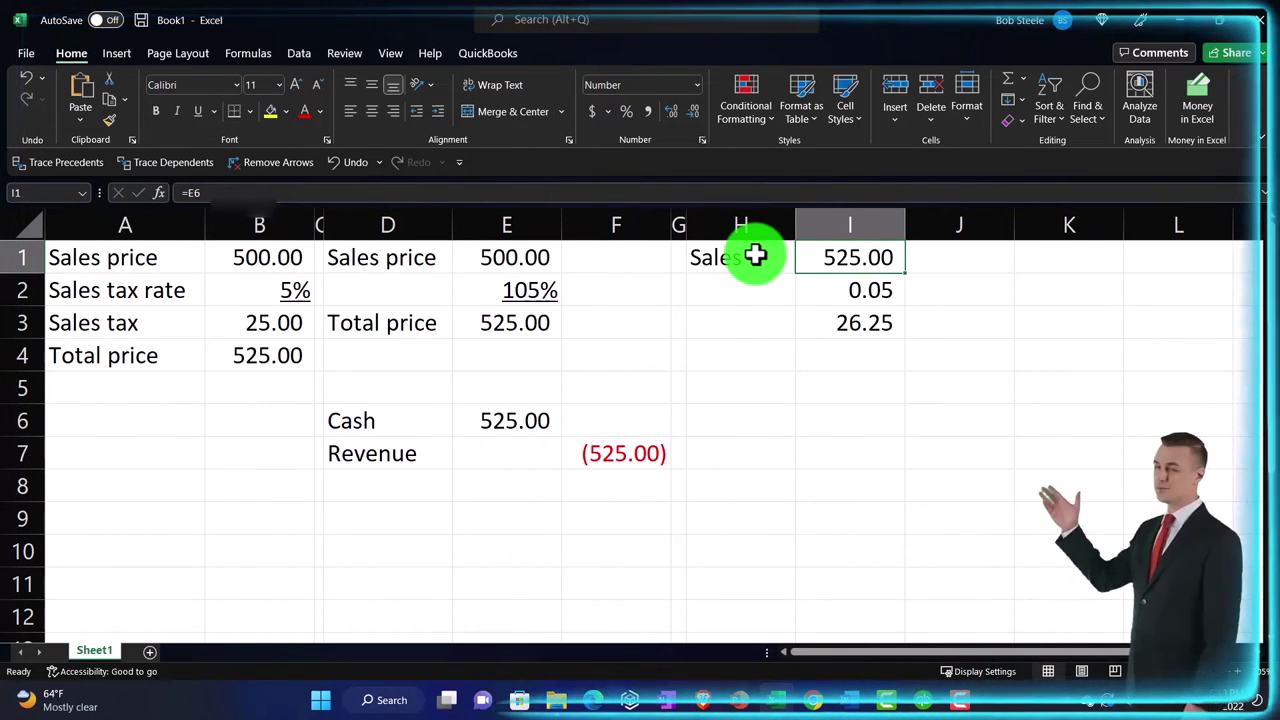
Narrow column J to a spacer and enter "Sales" in K1
key(Right)
key(Right)
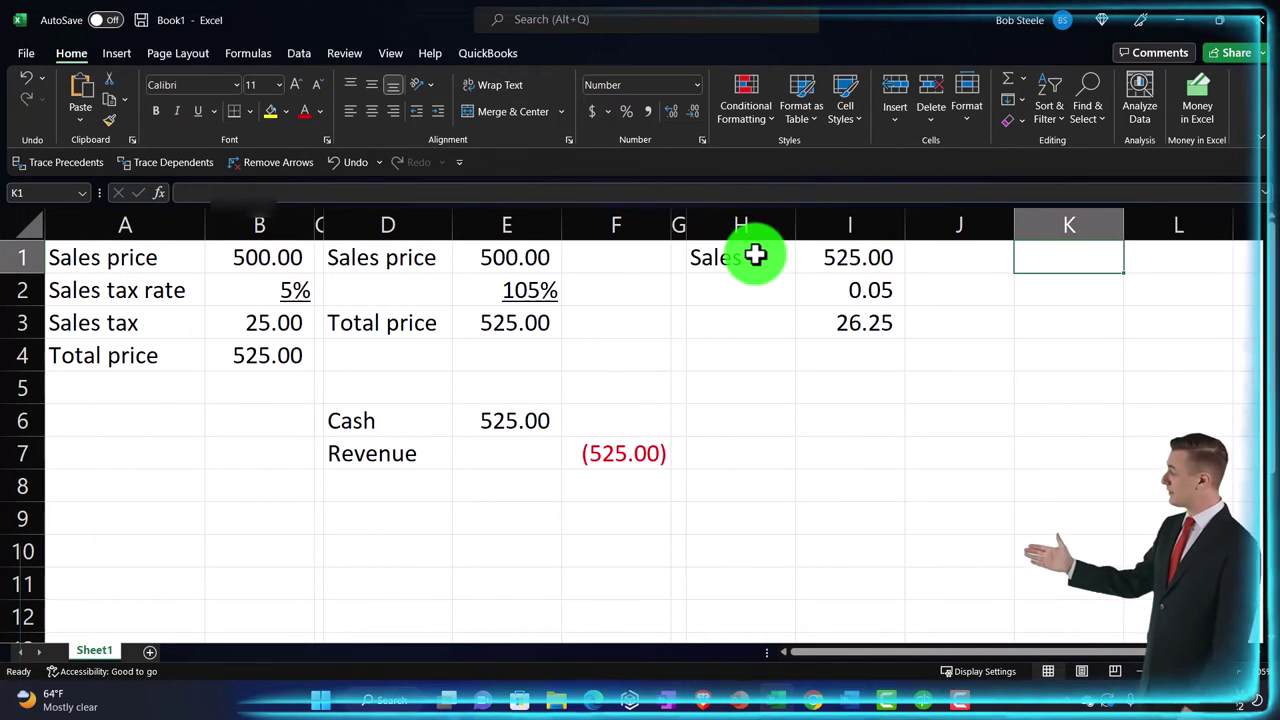
drag(1014, 216, 913, 222)
text(Sales)
key(Tab)
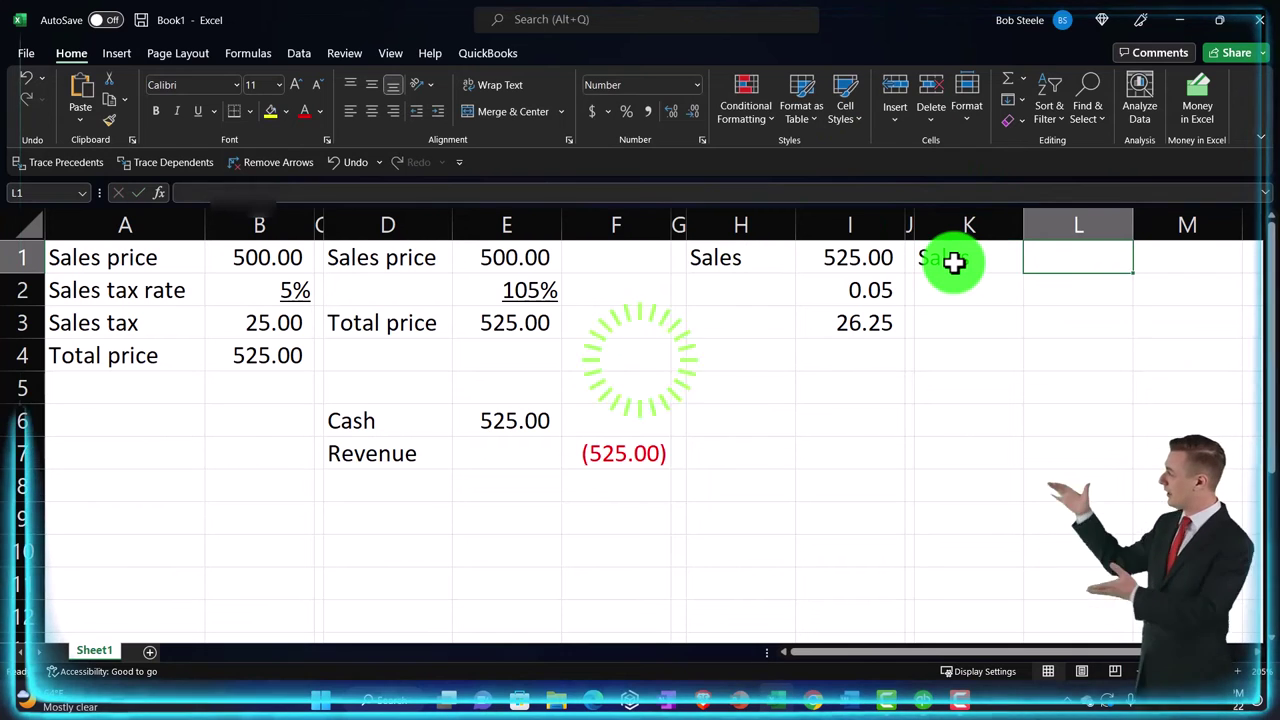
Fill L1 with yellow and link L2 to the percentage in E2
right_click(1057, 265)
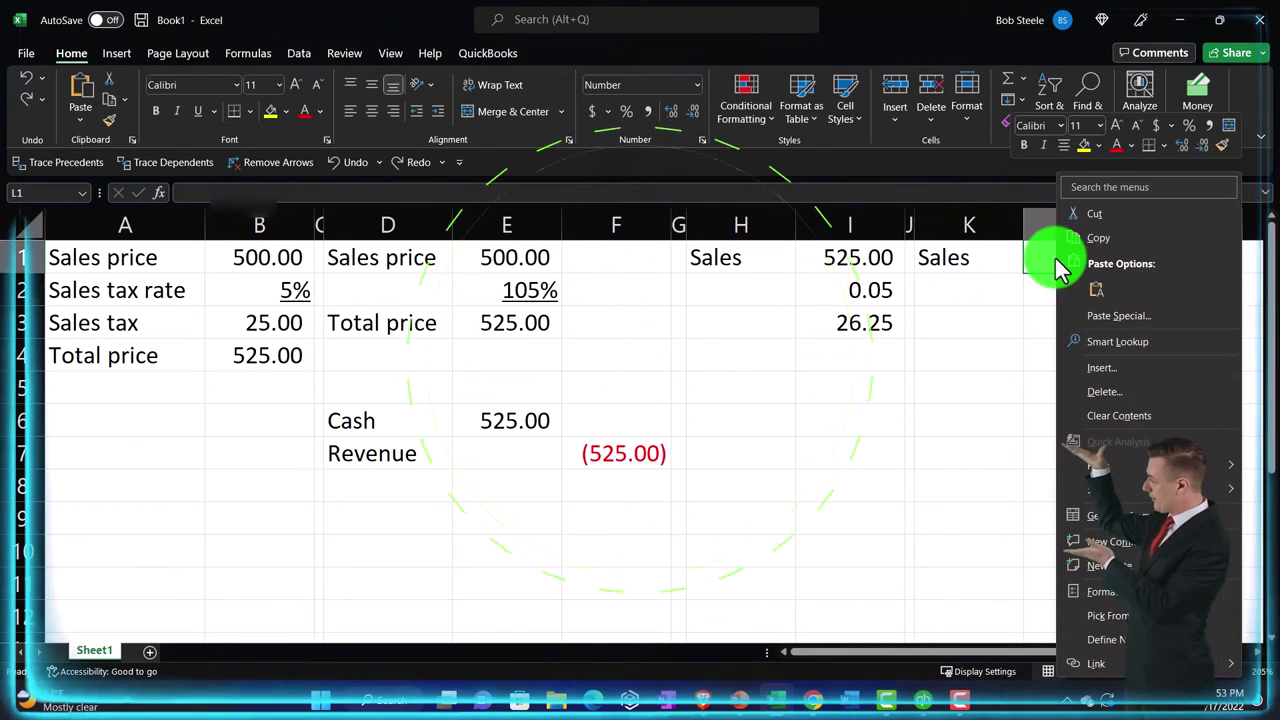
click(1084, 146)
click(955, 291)
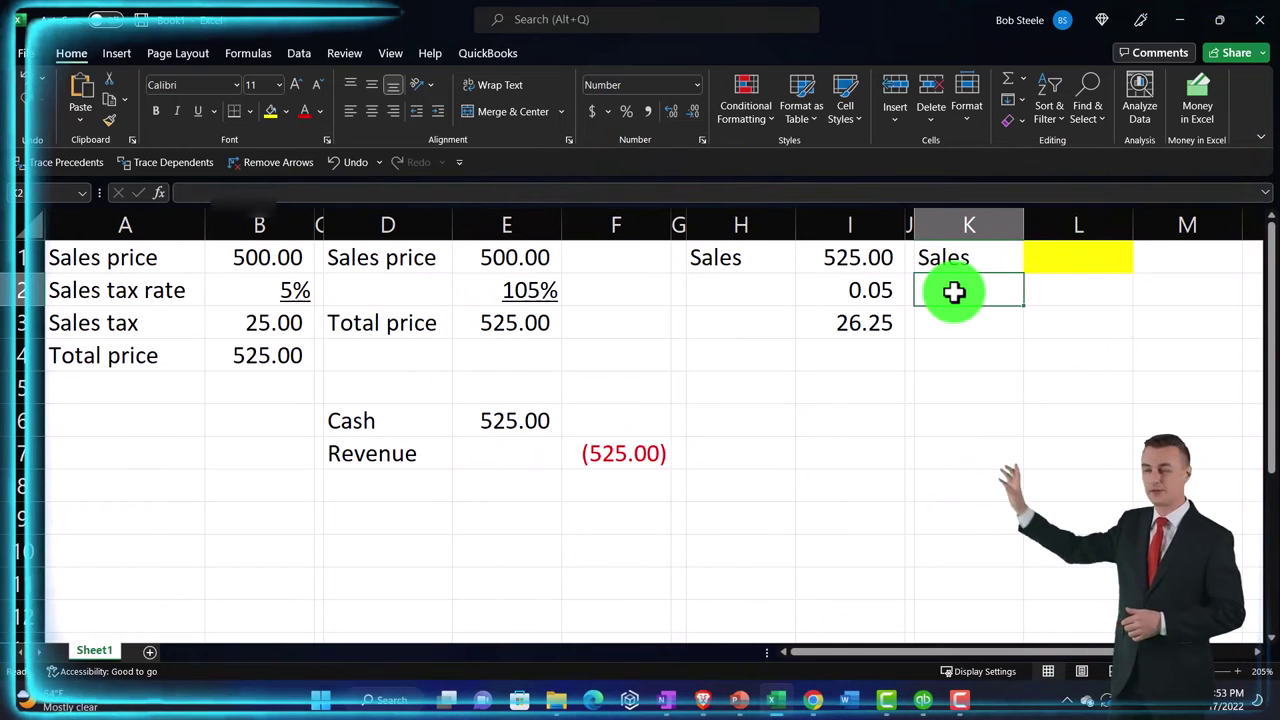
key(Right)
text(=)
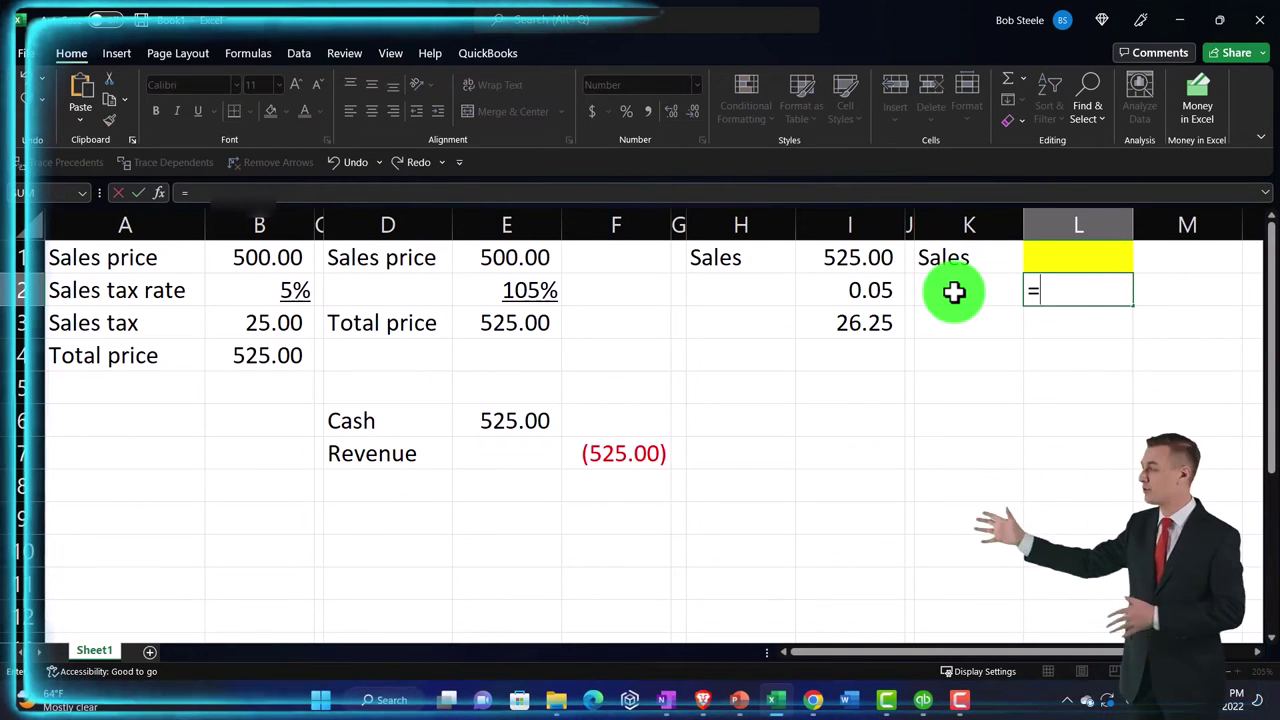
key(Left)
key(Left)
key(Left)
key(Left)
key(Return)
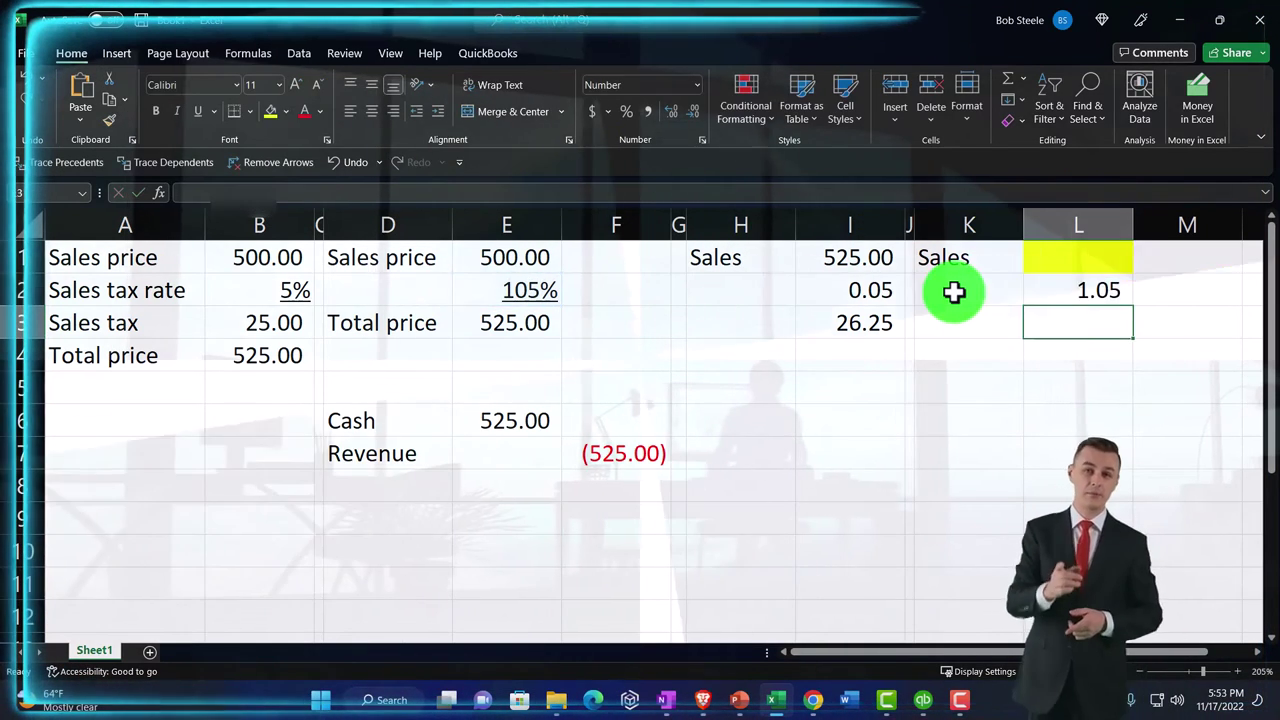
key(Up)
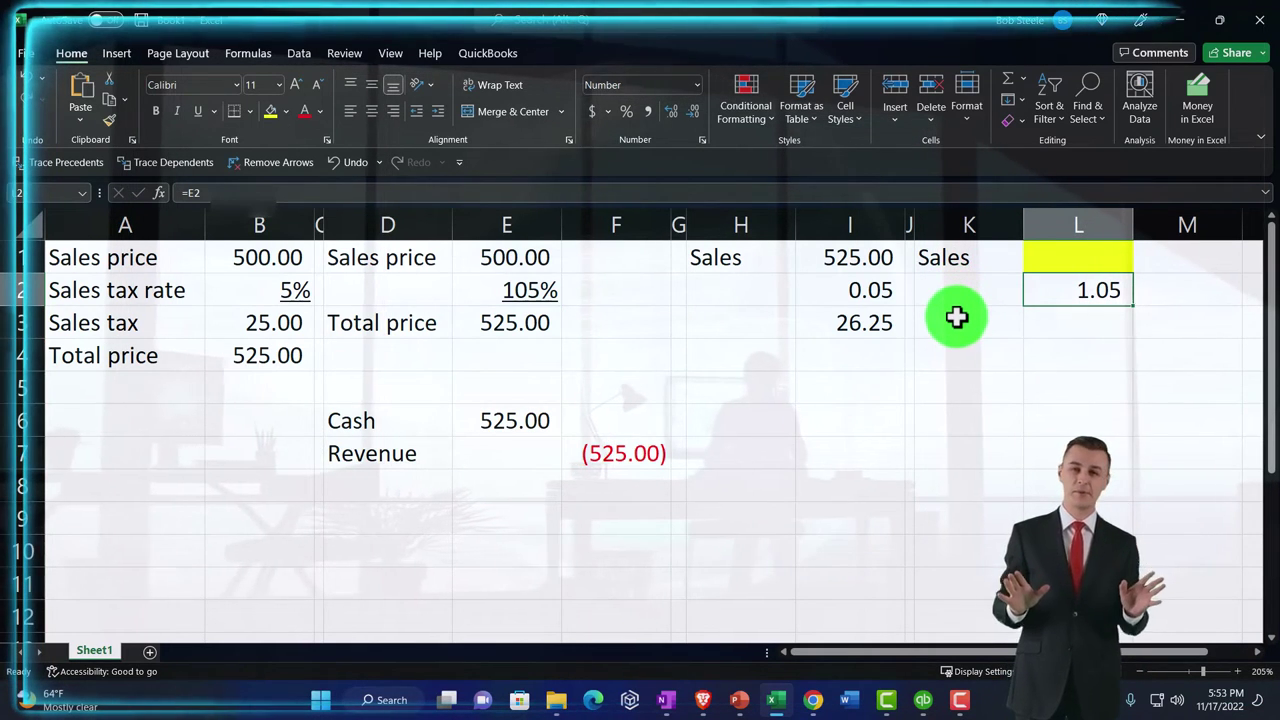
Link K3 to the "Total price" label in D3
click(957, 318)
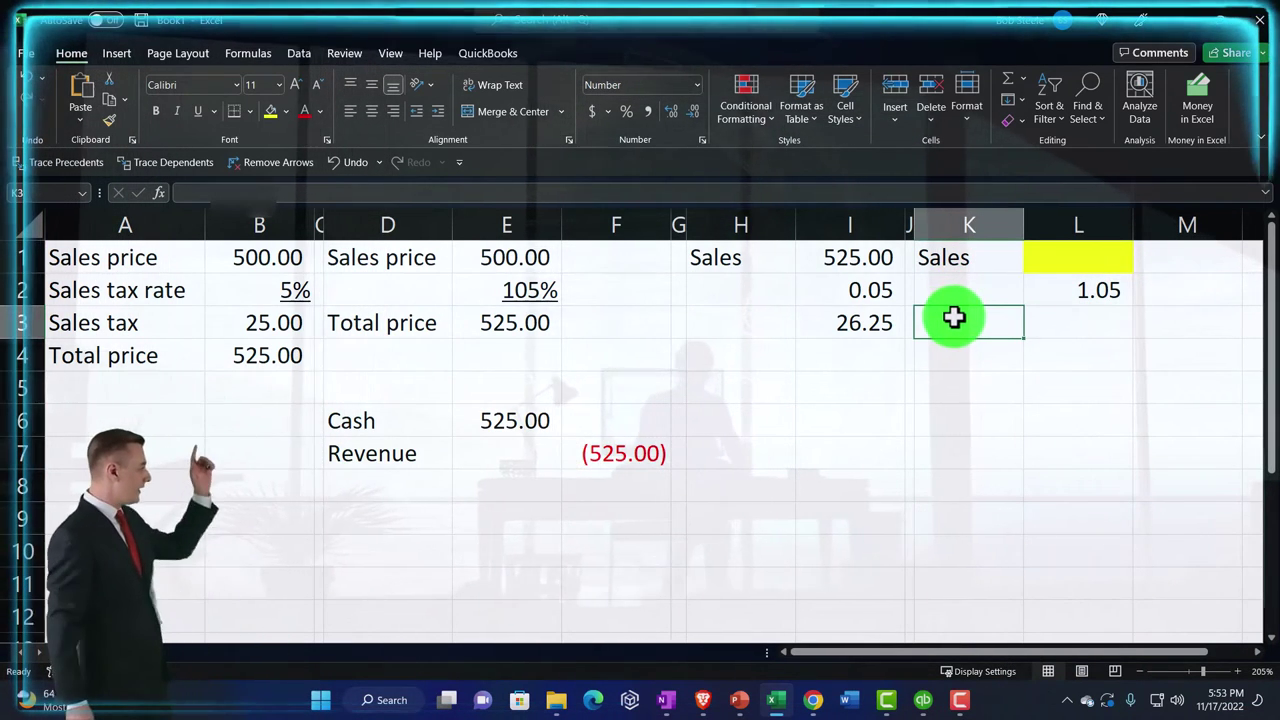
text(=)
key(Left)
key(Left)
key(Left)
key(Left)
key(Left)
key(Left)
key(Left)
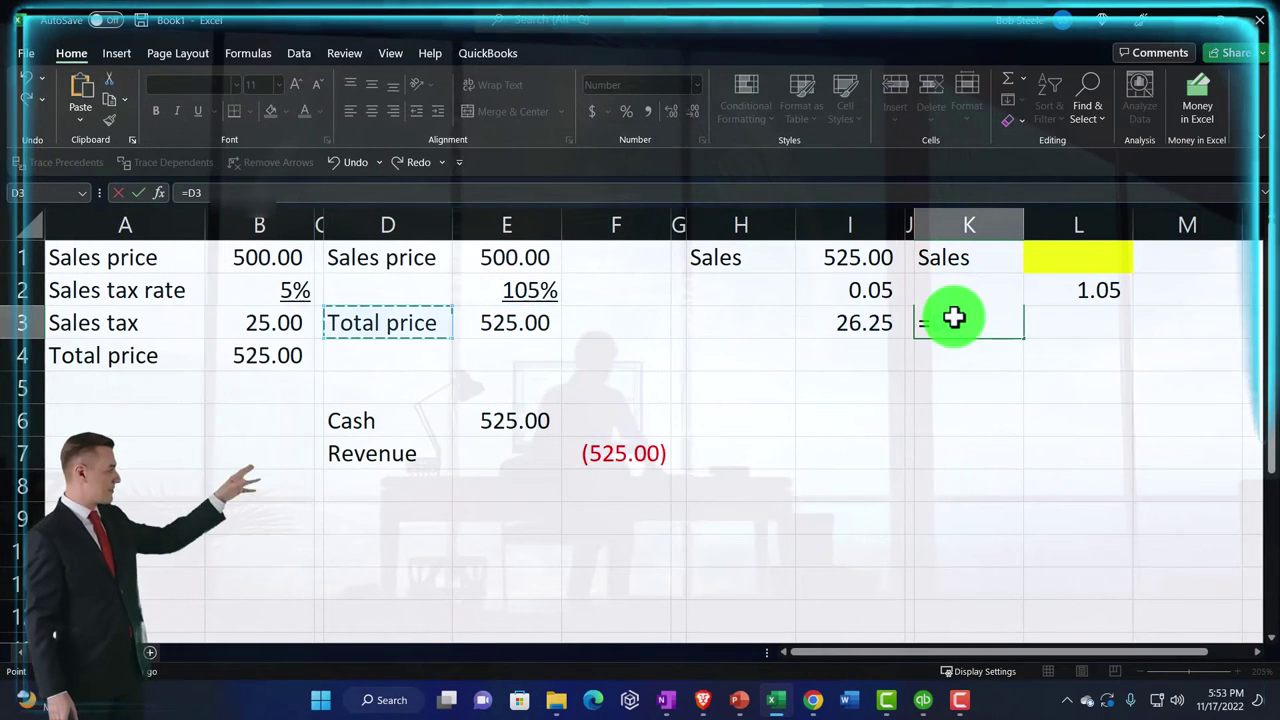
key(Tab)
Link L3 to the cash amount in E6
text(=)
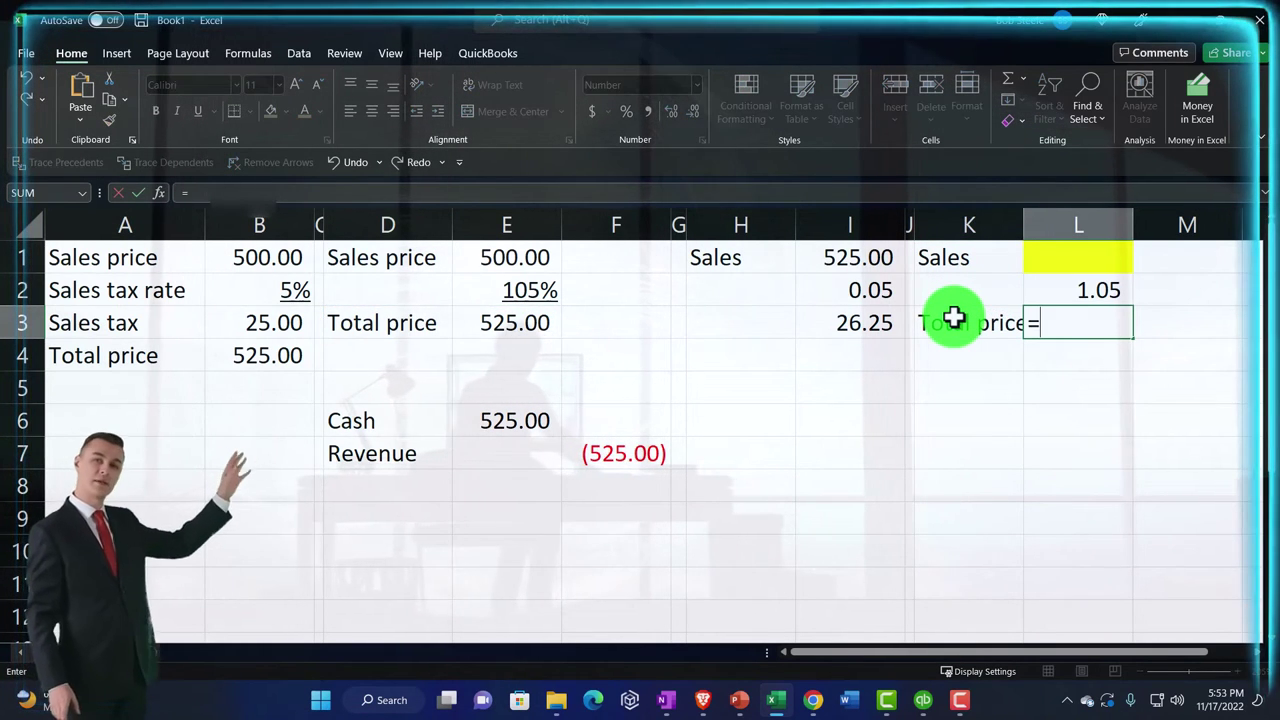
key(Down)
key(Down)
key(Down)
key(Left)
key(Left)
key(Left)
key(Left)
key(Left)
key(Left)
key(Left)
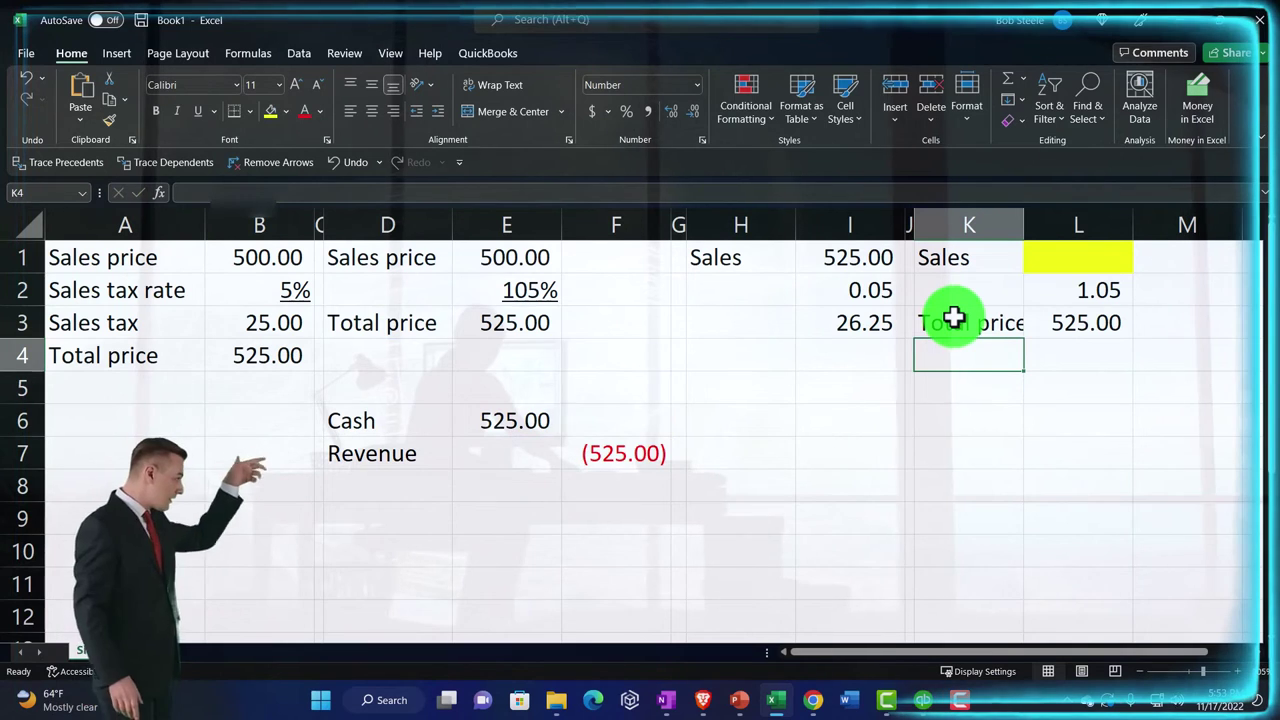
Calculate sales in the yellow cell L1 by dividing the total price in L3 by the rate in L2
key(Right)
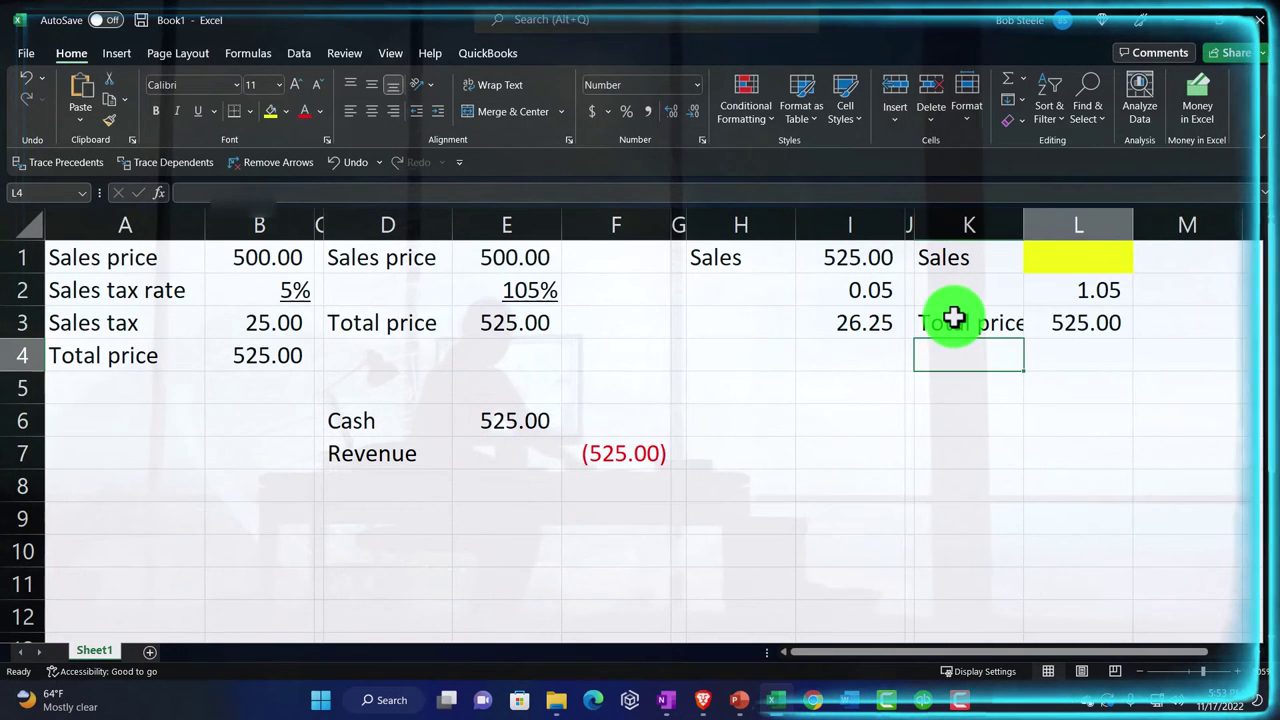
key(Up)
key(Up)
key(Up)
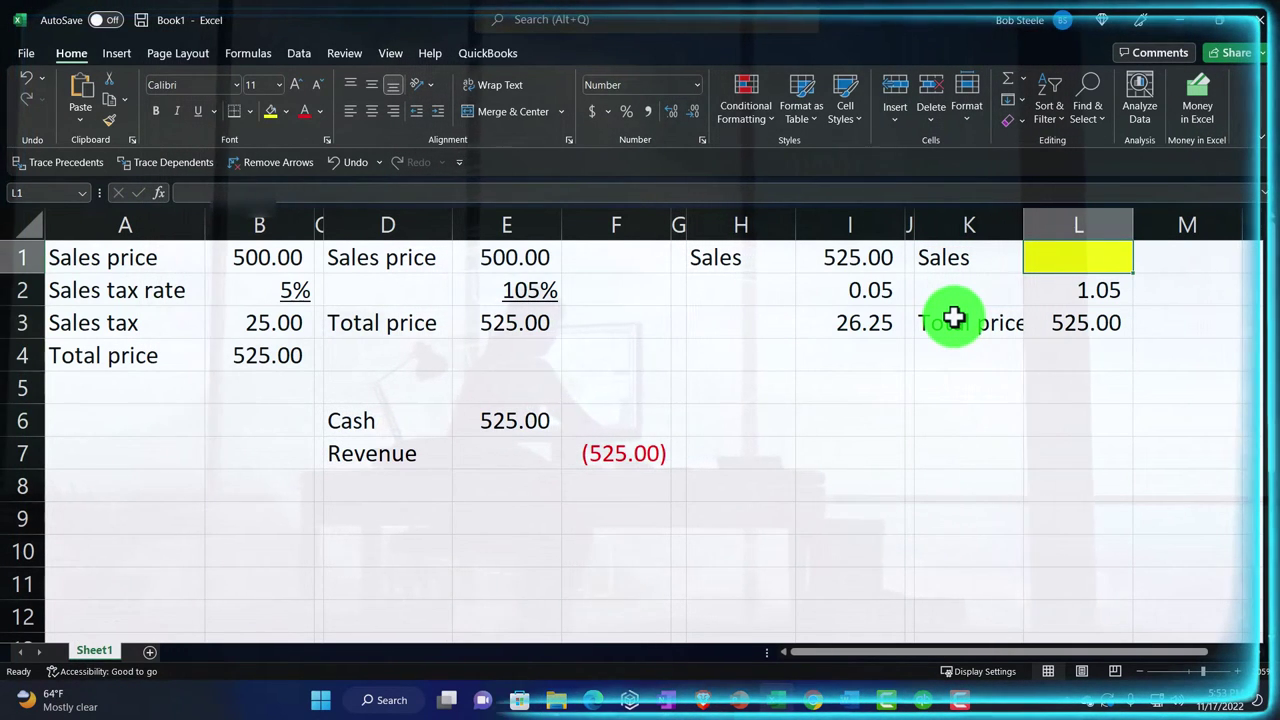
text(=)
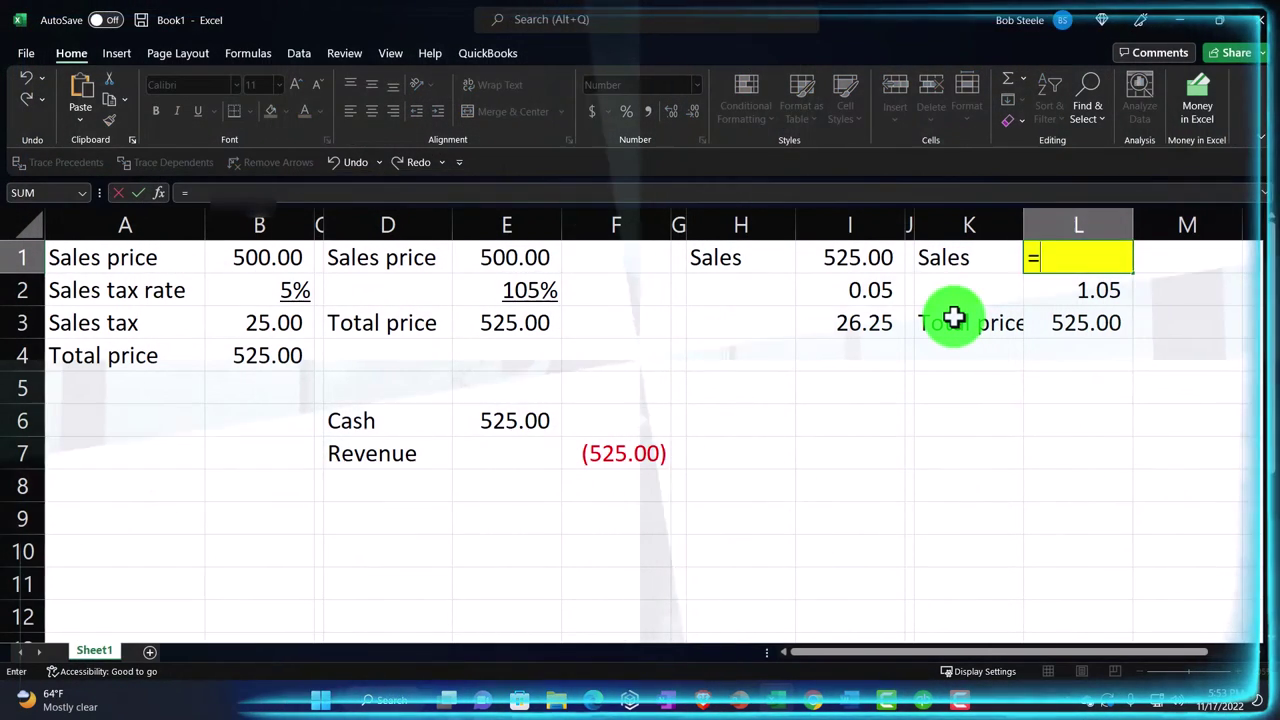
key(Down)
key(Down)
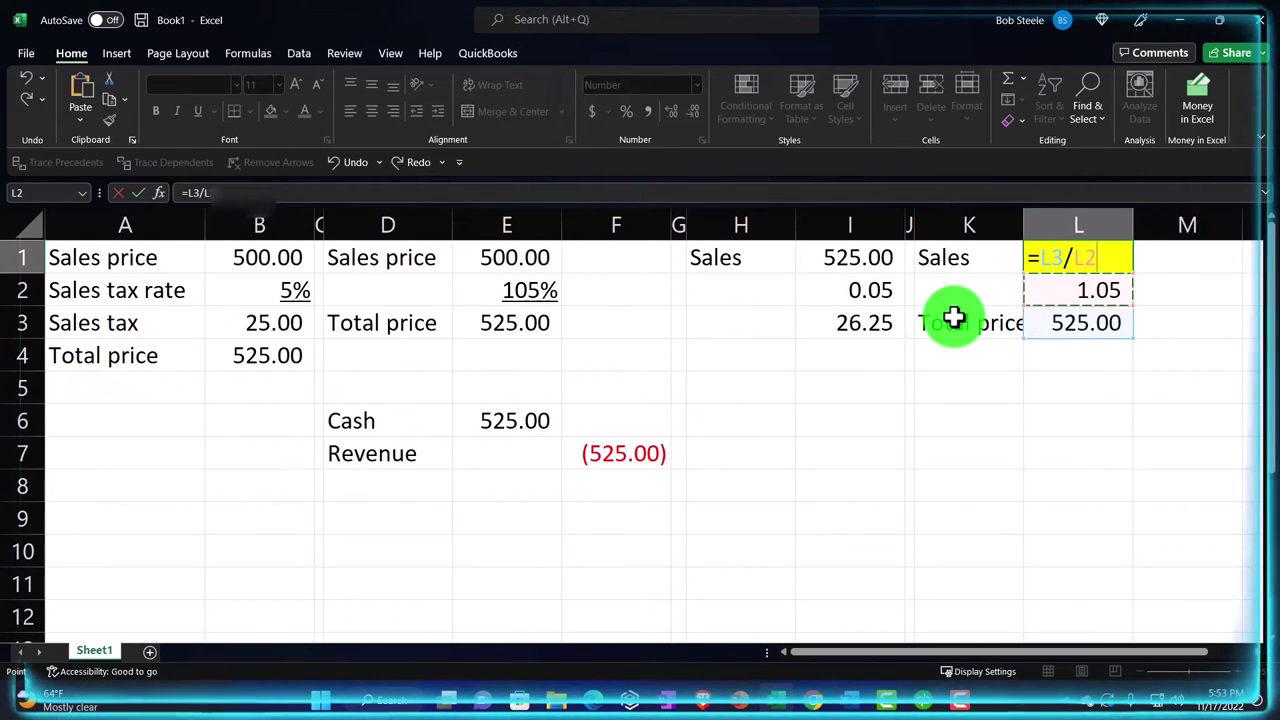
key(Return)
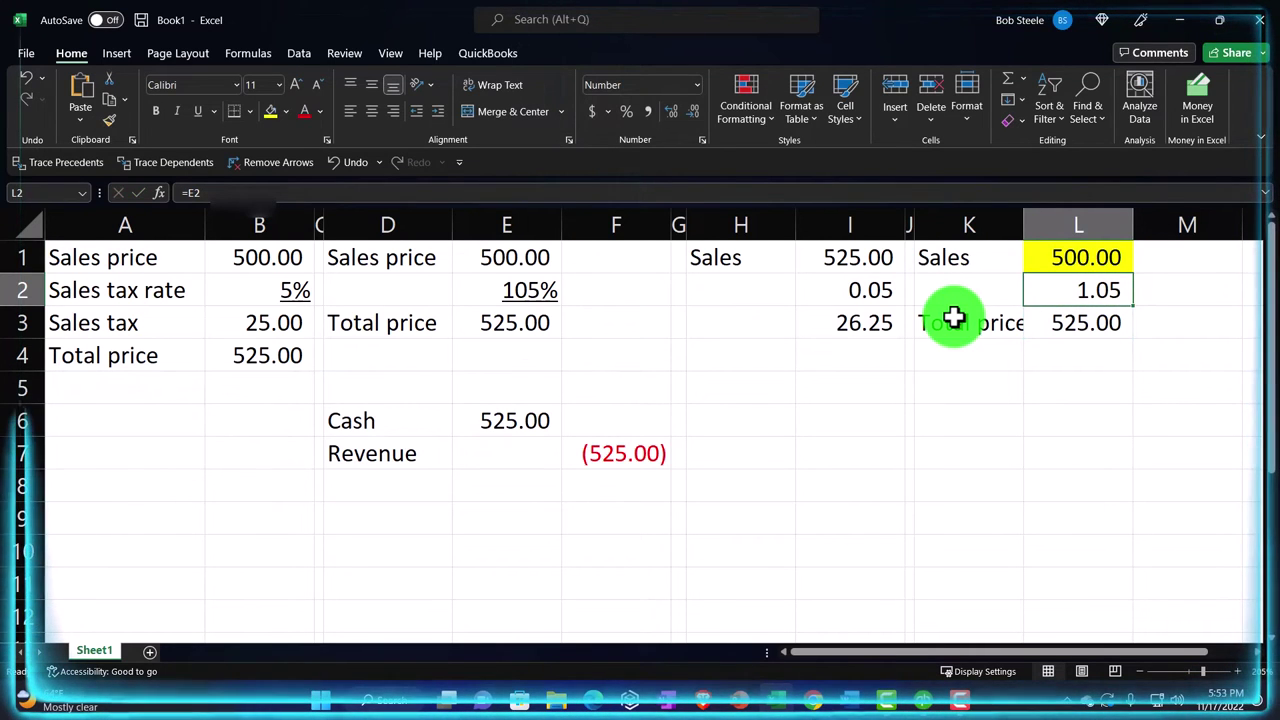
Calculate the sales tax in L5 as the total price in L3 minus the sales in L1
key(Down)
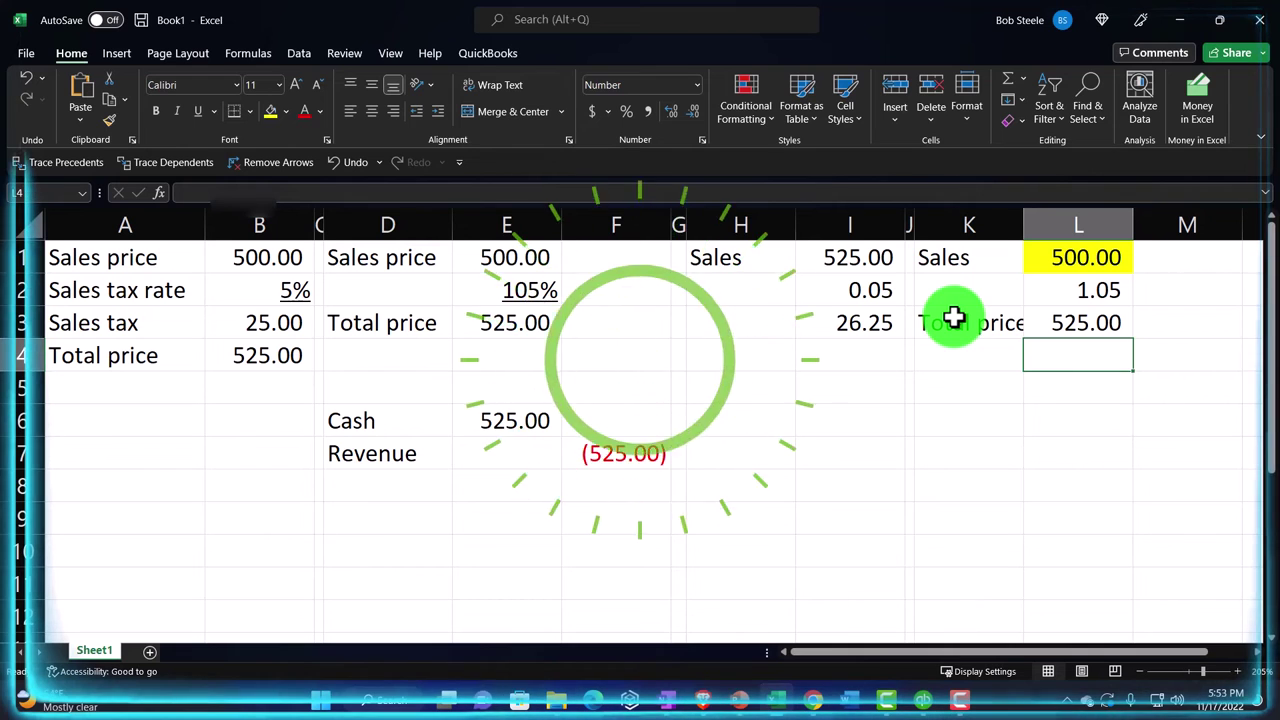
key(Return)
text(=)
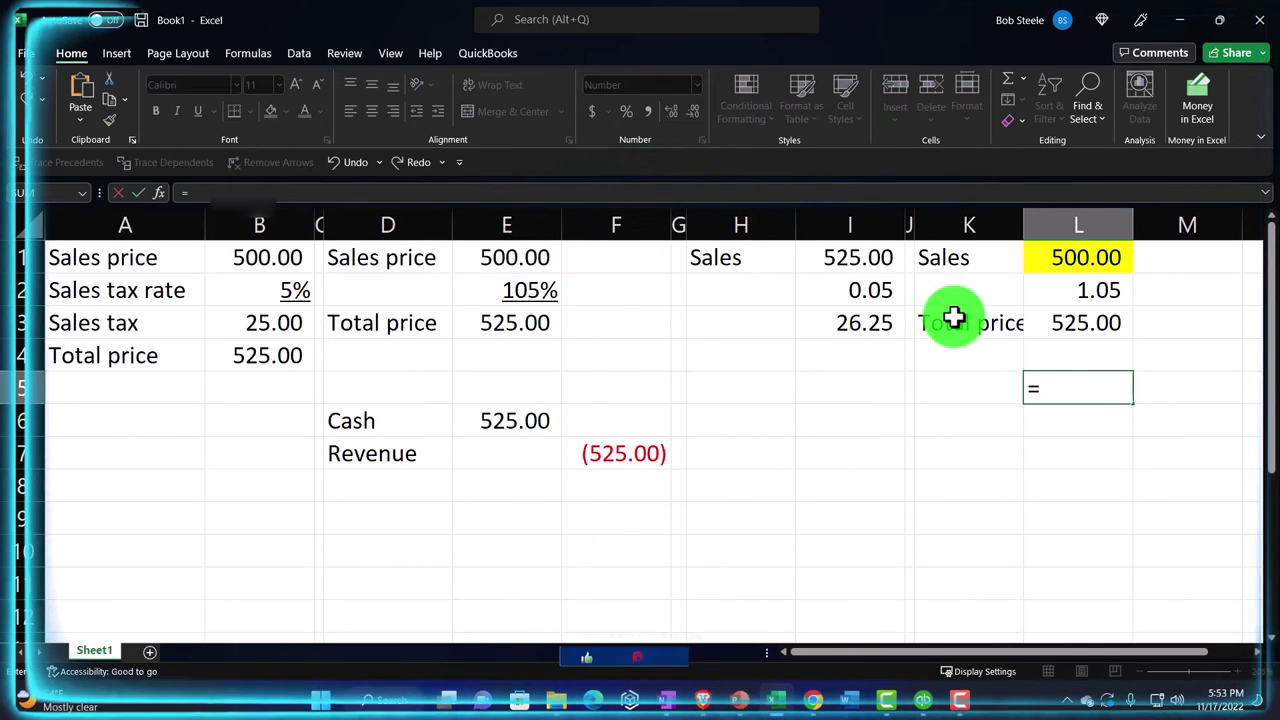
key(Return)
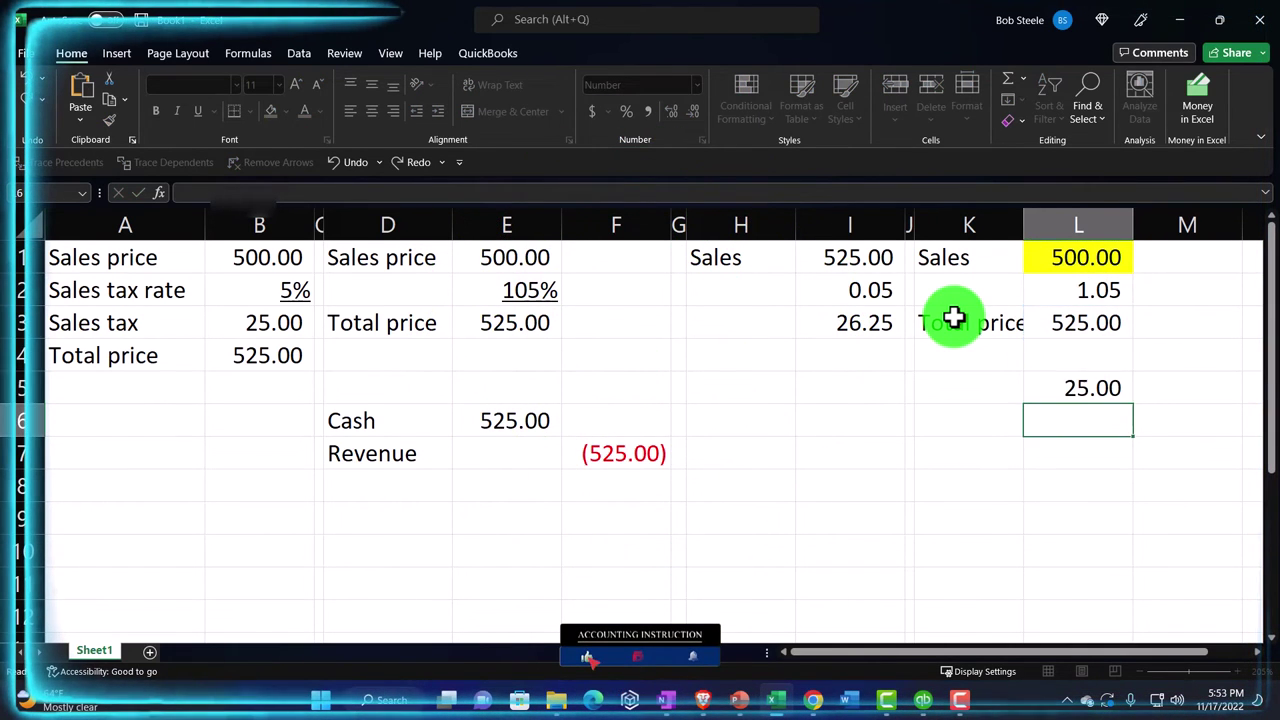
key(Up)
Link M1 and M2 to the sales amount in L1 and the rate in L2
click(847, 315)
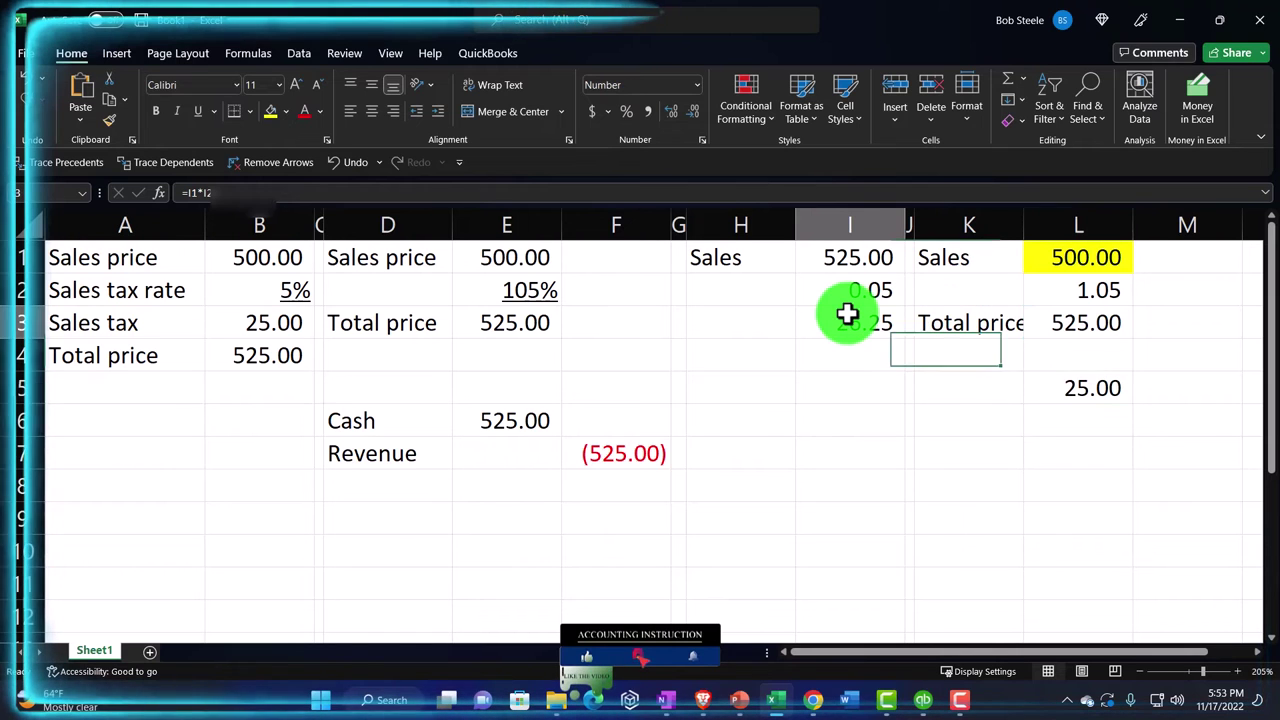
key(Right)
key(Right)
key(Right)
key(Right)
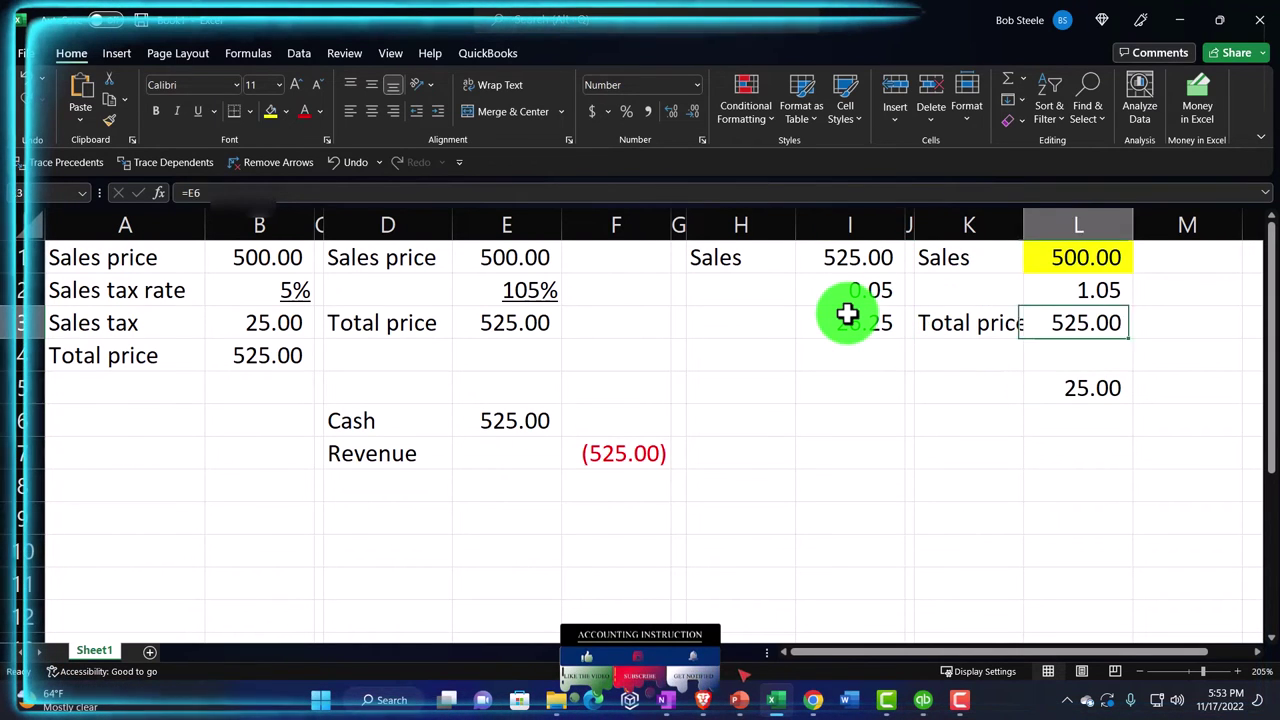
key(Up)
key(Up)
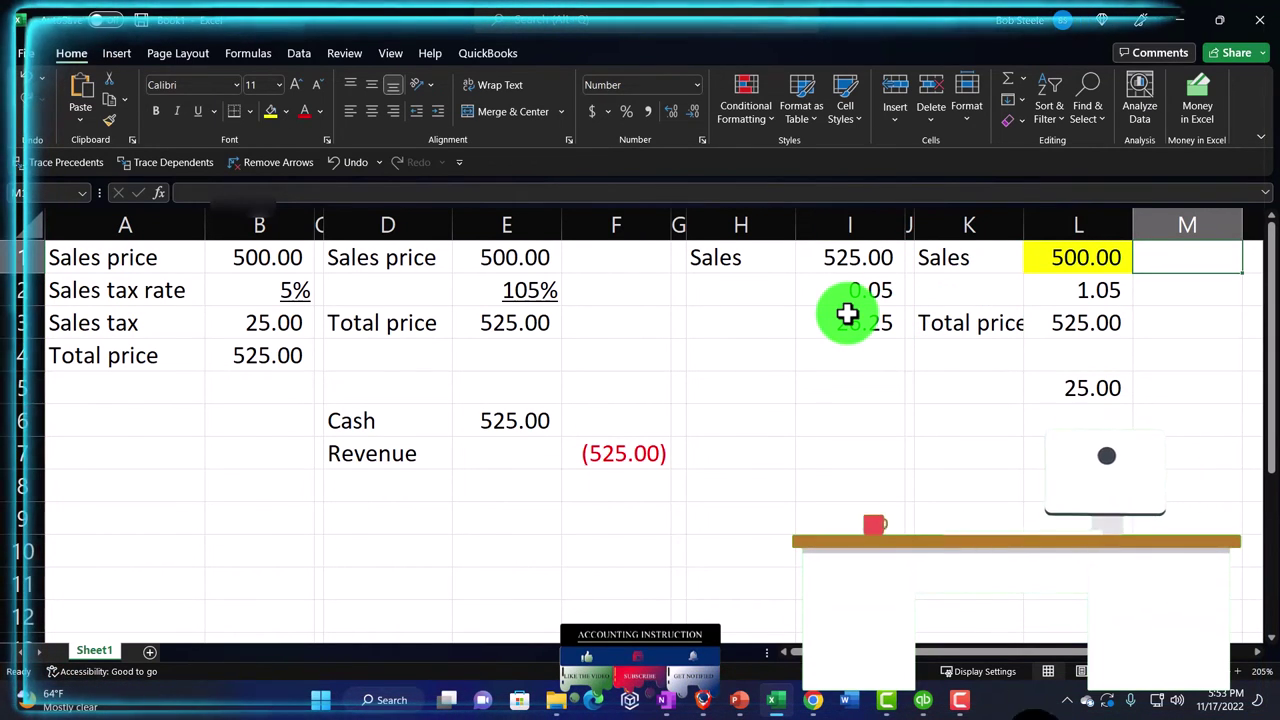
text(=)
key(Left)
key(Return)
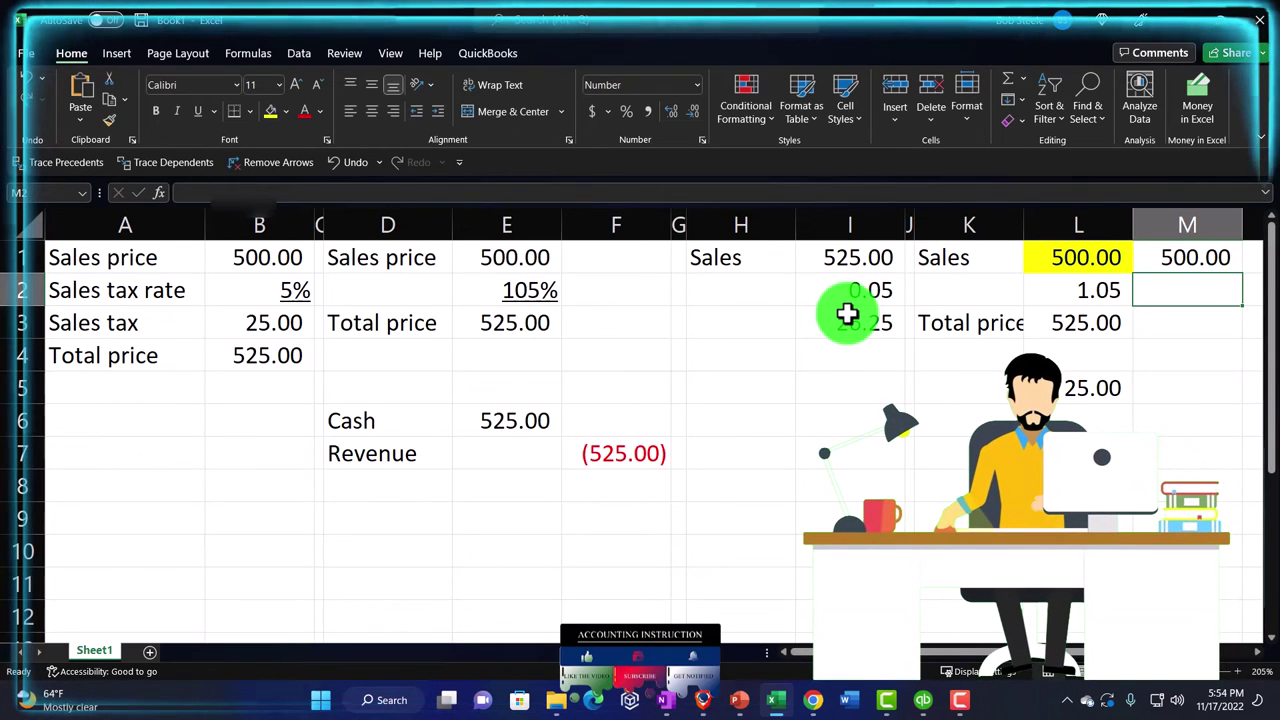
text(=)
key(Return)
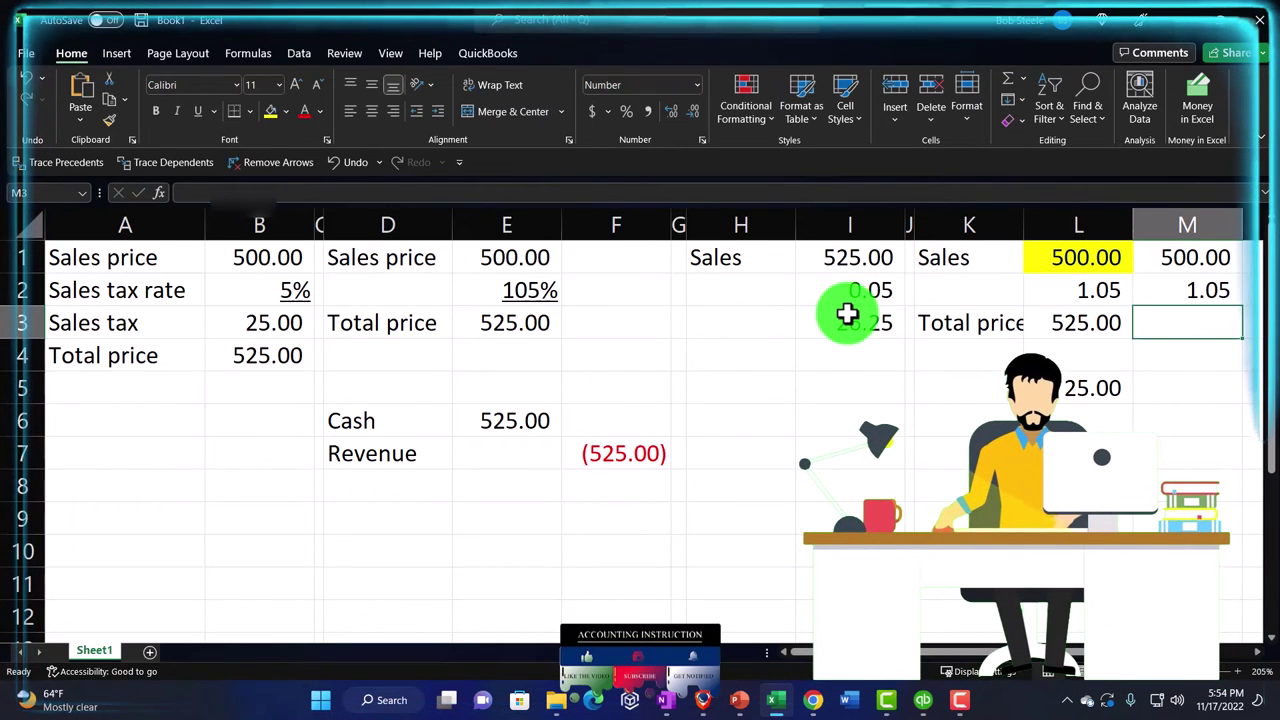
Calculate the total price in M3 as the product of M1 and M2
key(Up)
key(Down)
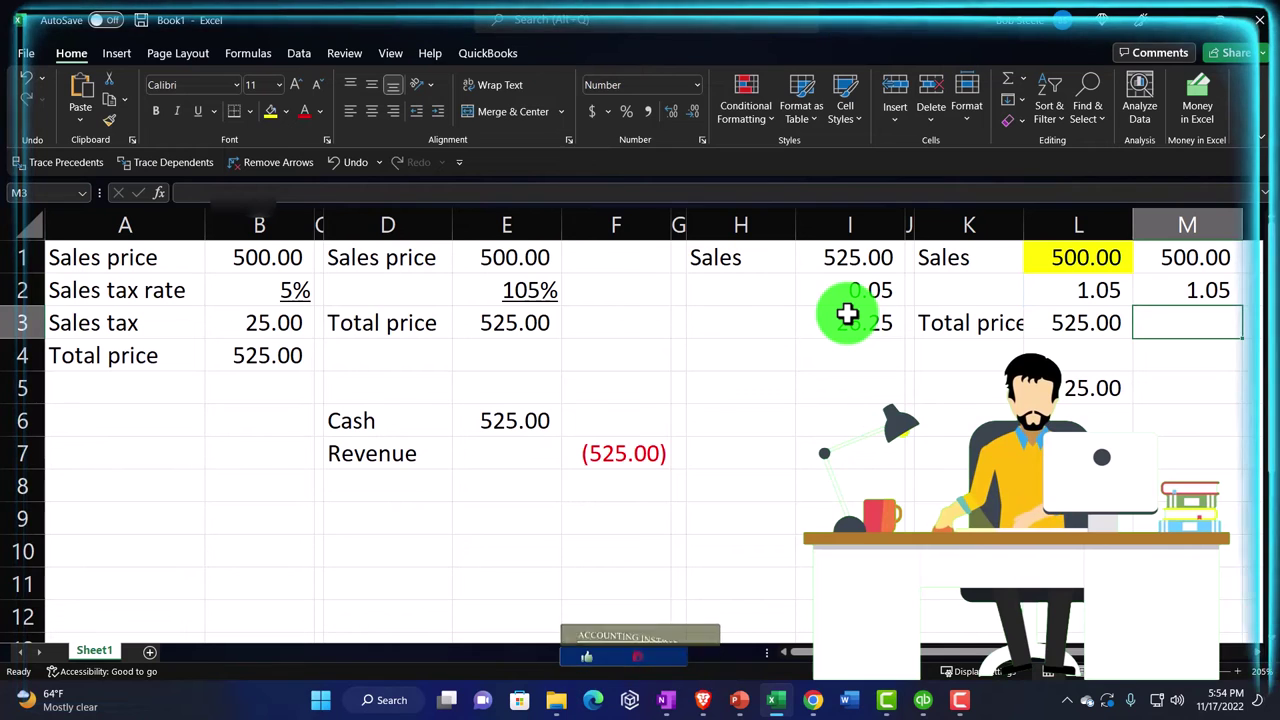
text(=)
key(Up)
key(Up)
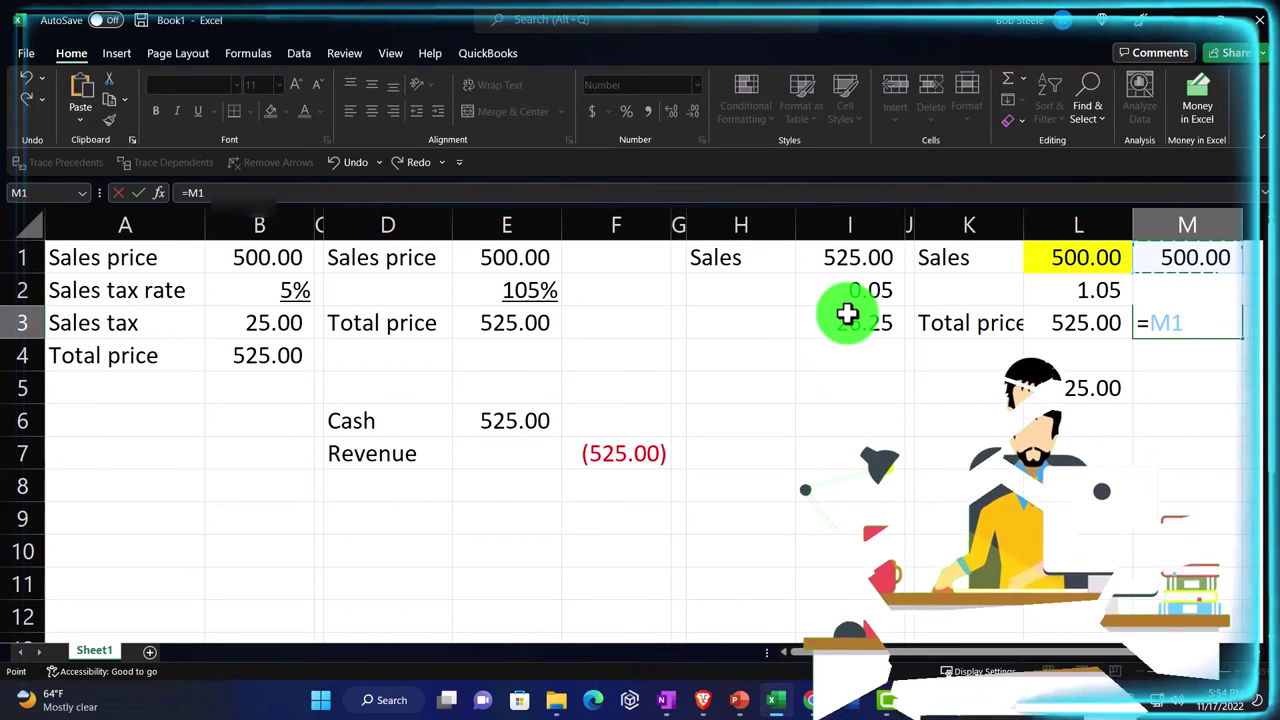
text(*)
key(Up)
key(Return)
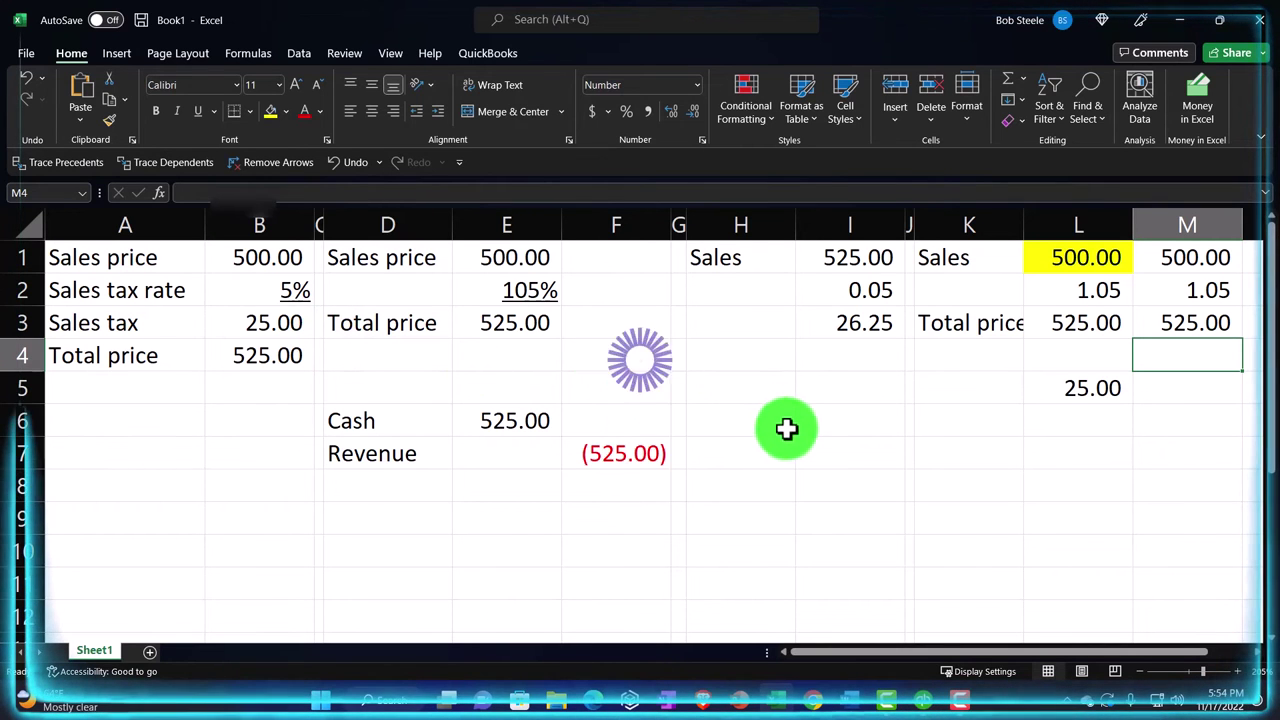
Switch to QuickBooks and open the Profit & Loss report
click(924, 700)
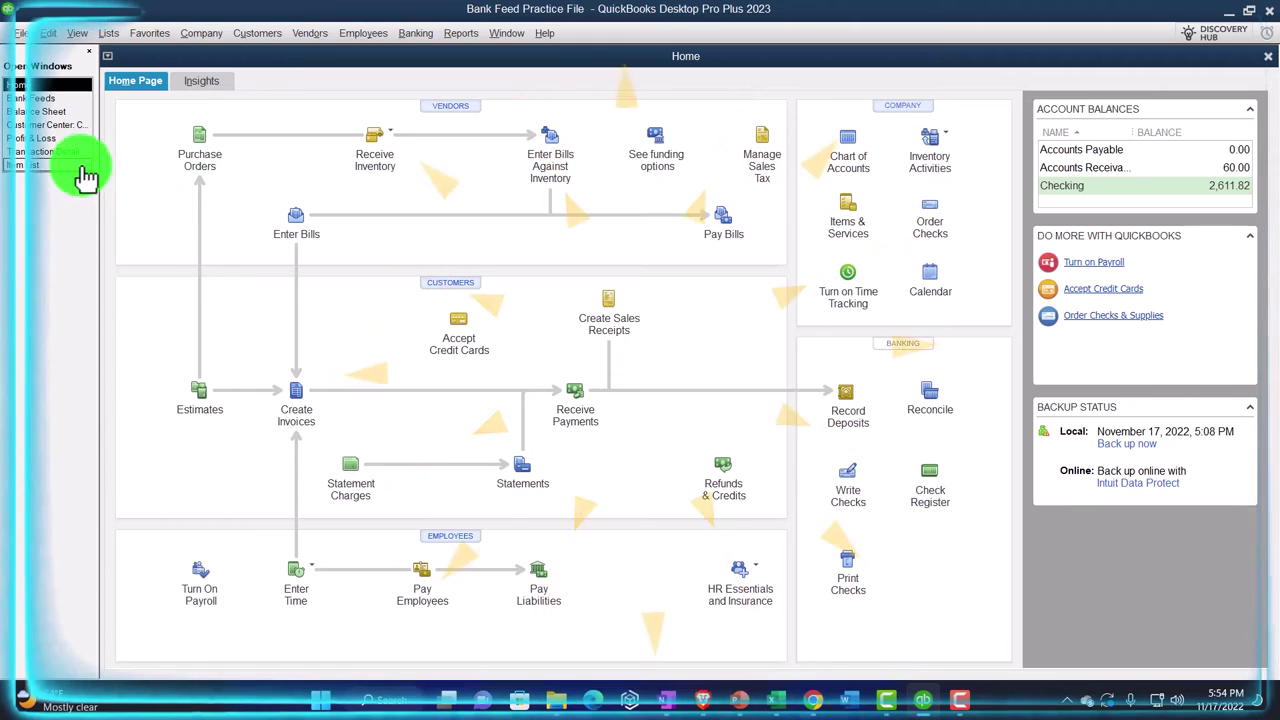
click(40, 138)
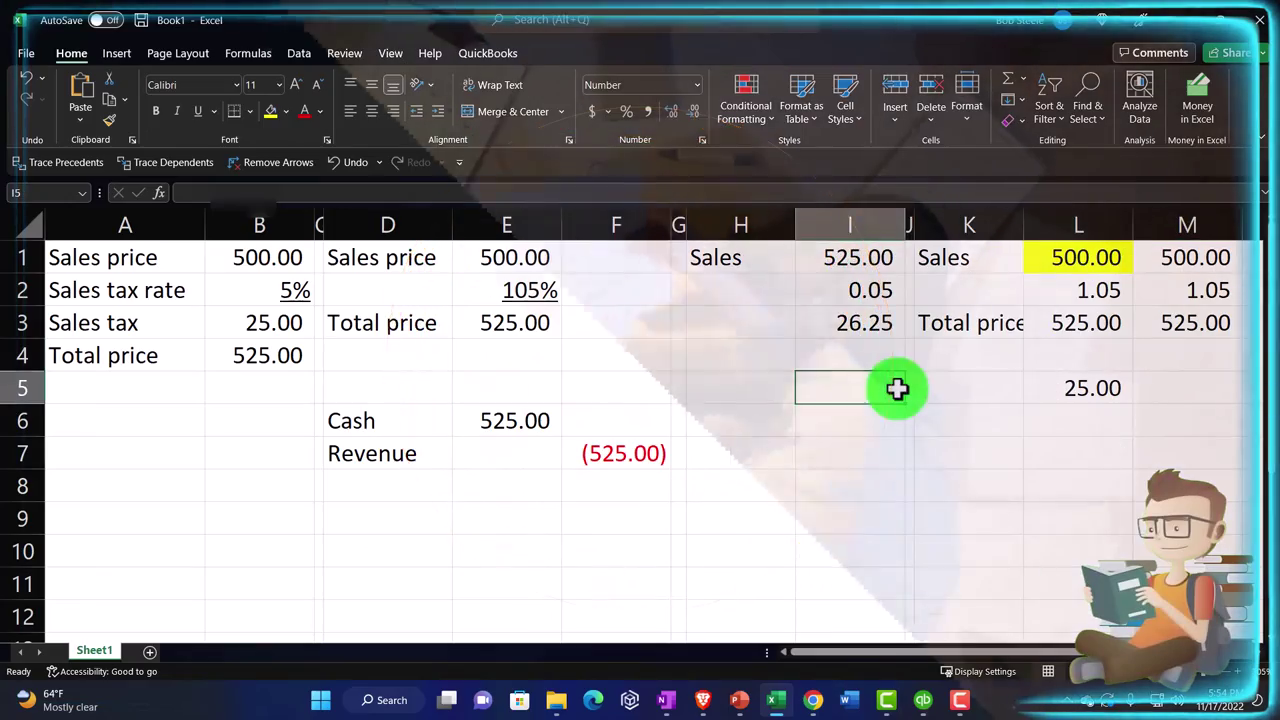
In the Excel worksheet, narrow column N to a spacer
key(Right)
key(Right)
key(Right)
key(Right)
key(Right)
key(Right)
key(Right)
key(Right)
key(Right)
key(Right)
key(Right)
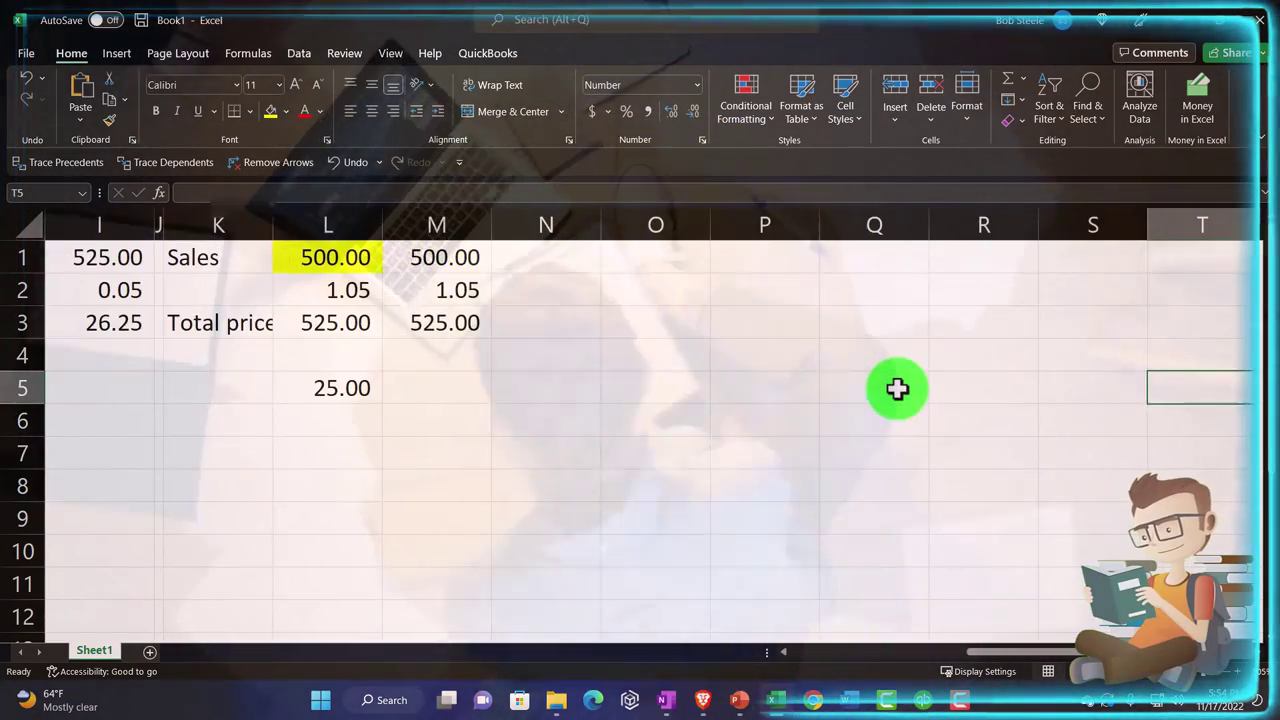
drag(603, 224, 516, 229)
click(572, 253)
text(S)
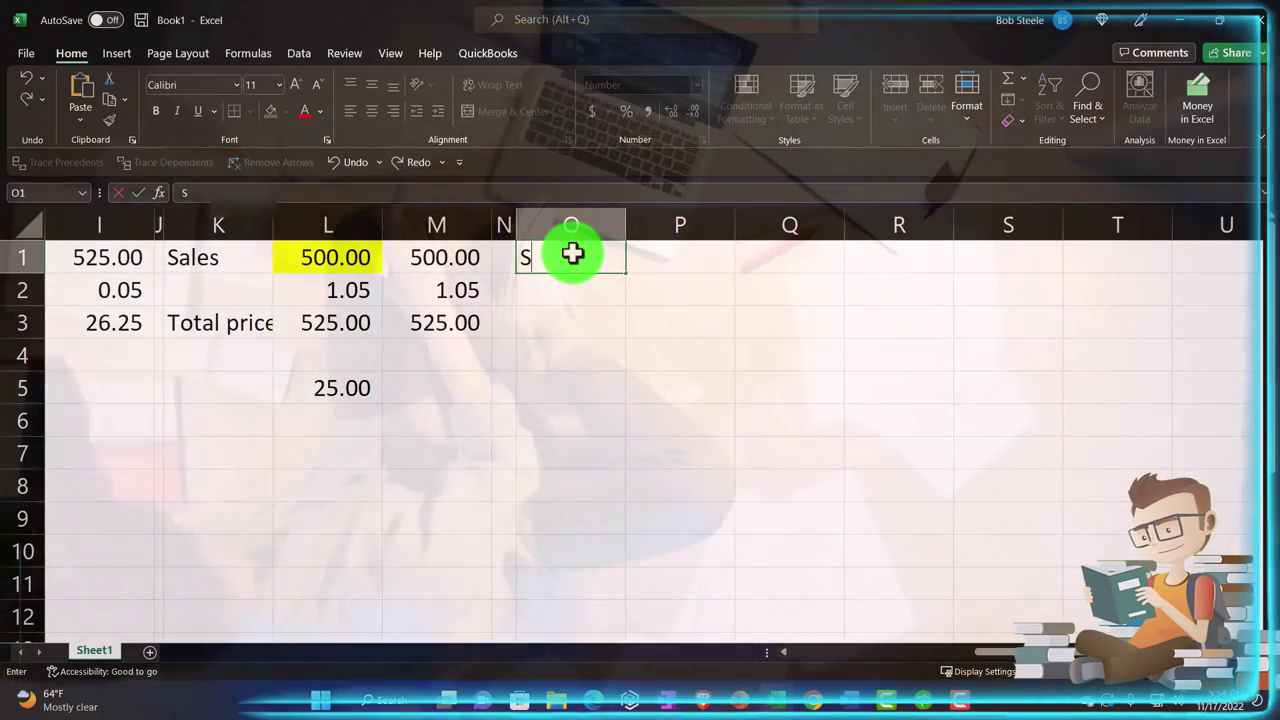
text(ales)
key(Tab)
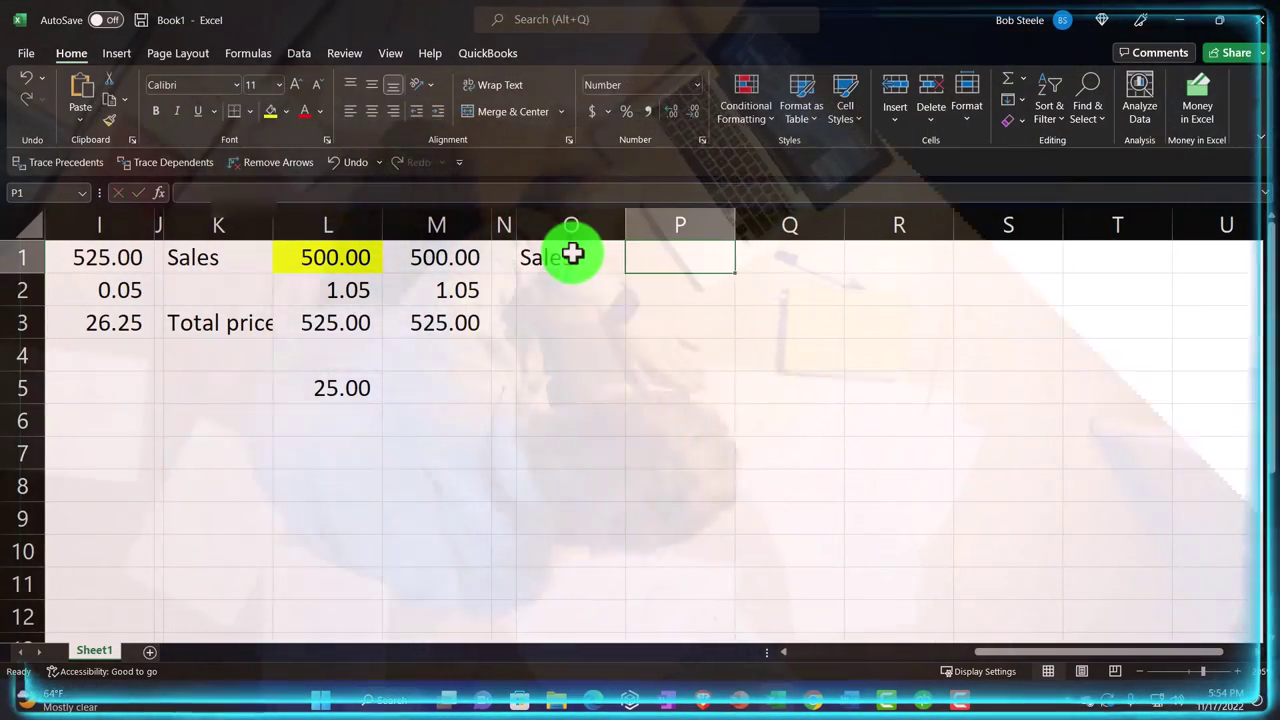
Enter "Total collected" in O1 and widen column O to fit the label
double_click(602, 258)
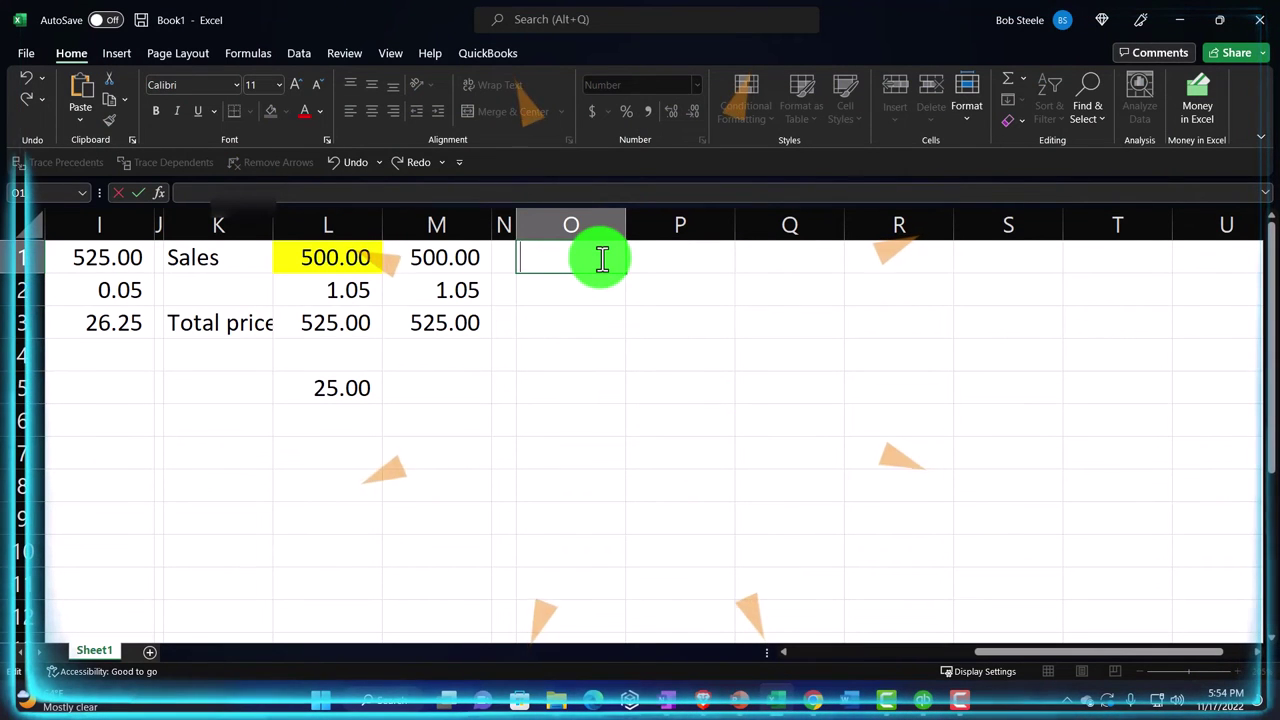
text(Total collecte)
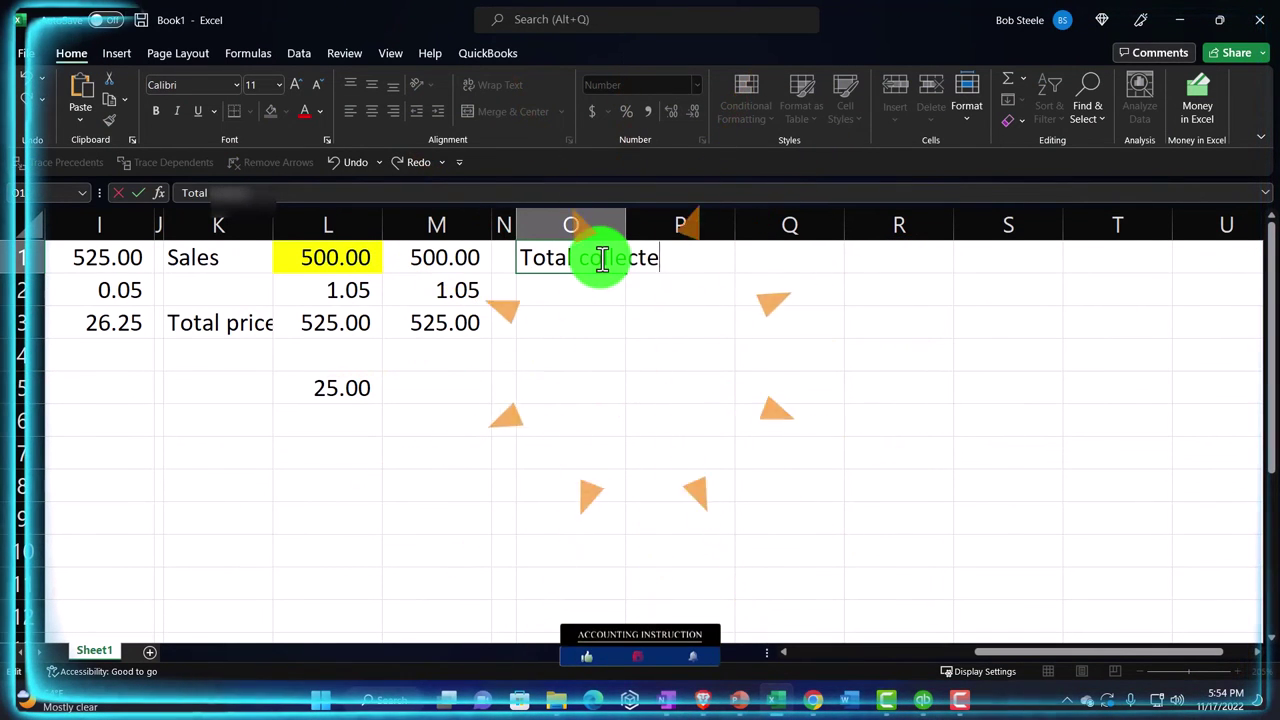
key(Return)
key(Return)
drag(626, 222, 694, 222)
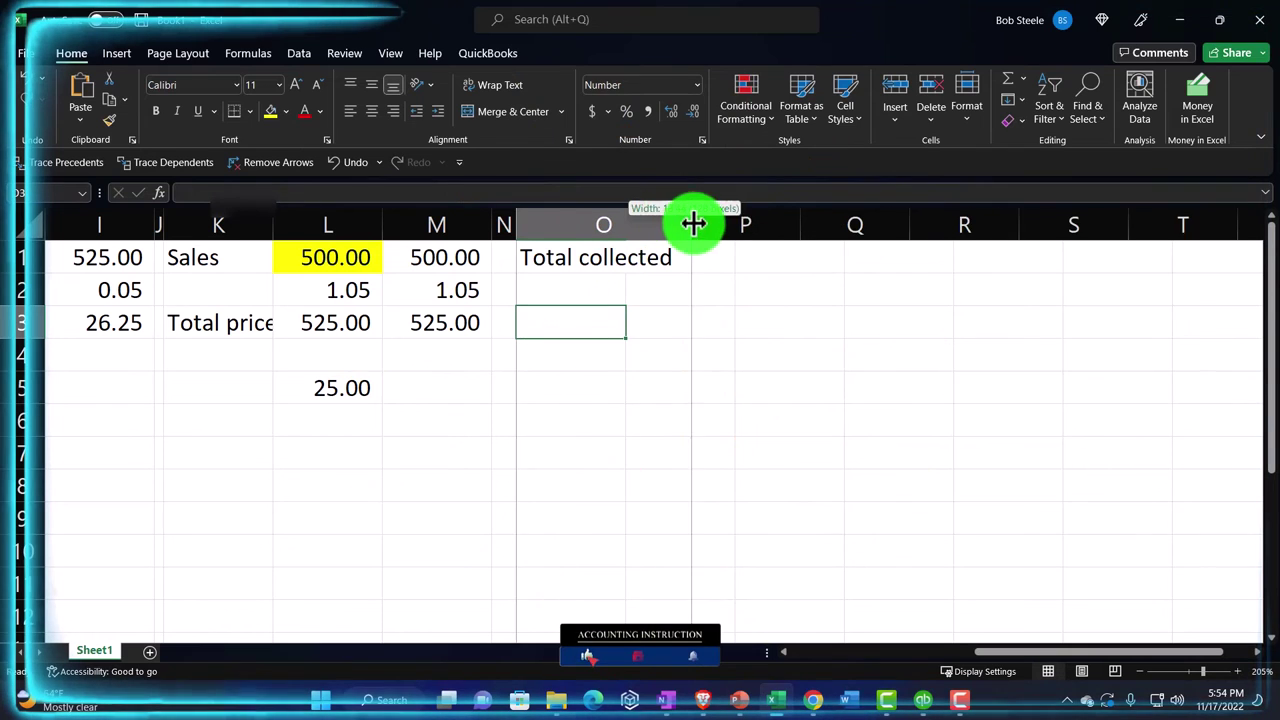
Look up Website Sales in the QuickBooks Profit & Loss report and enter 2650.44 in P1 of the Excel worksheet
click(922, 703)
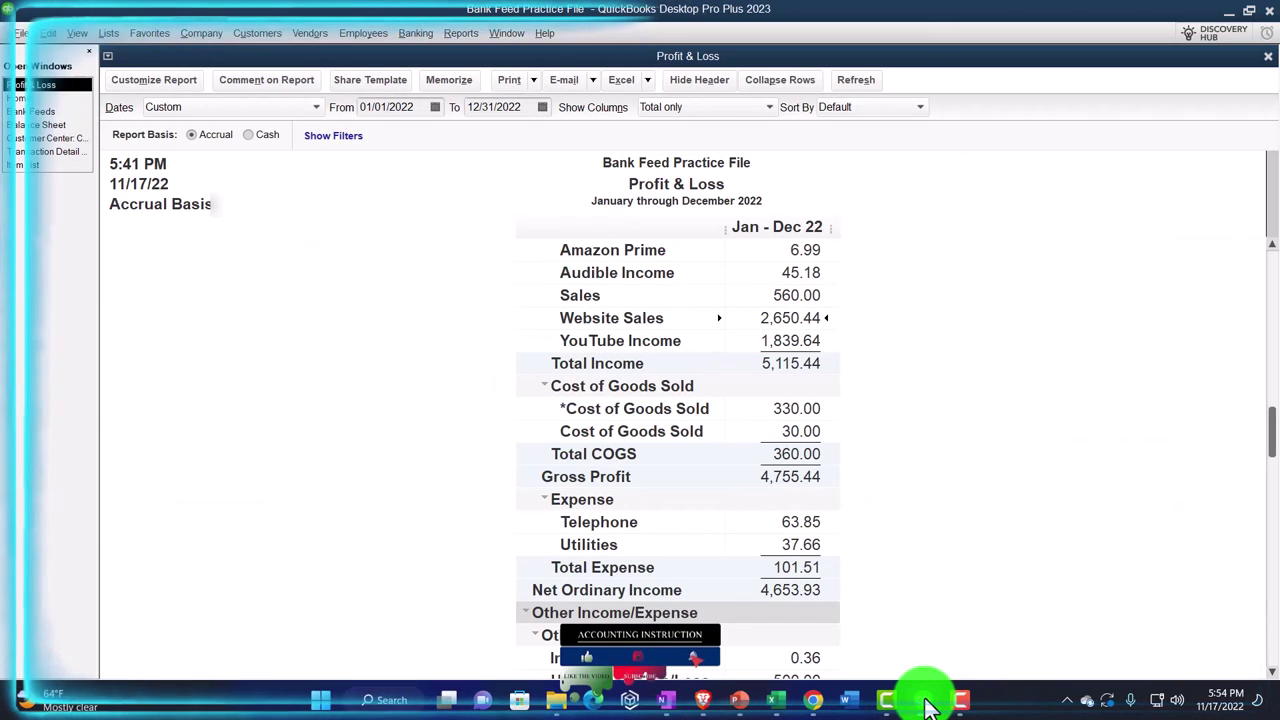
click(925, 705)
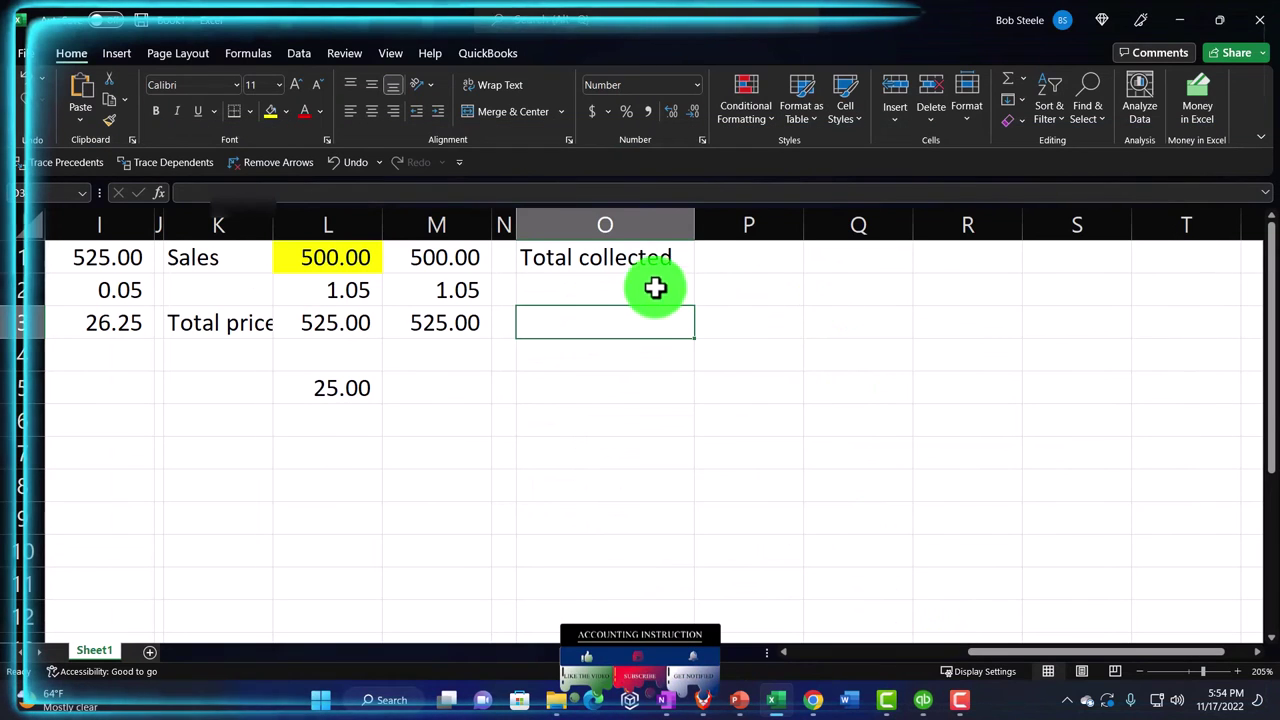
text(2,6)
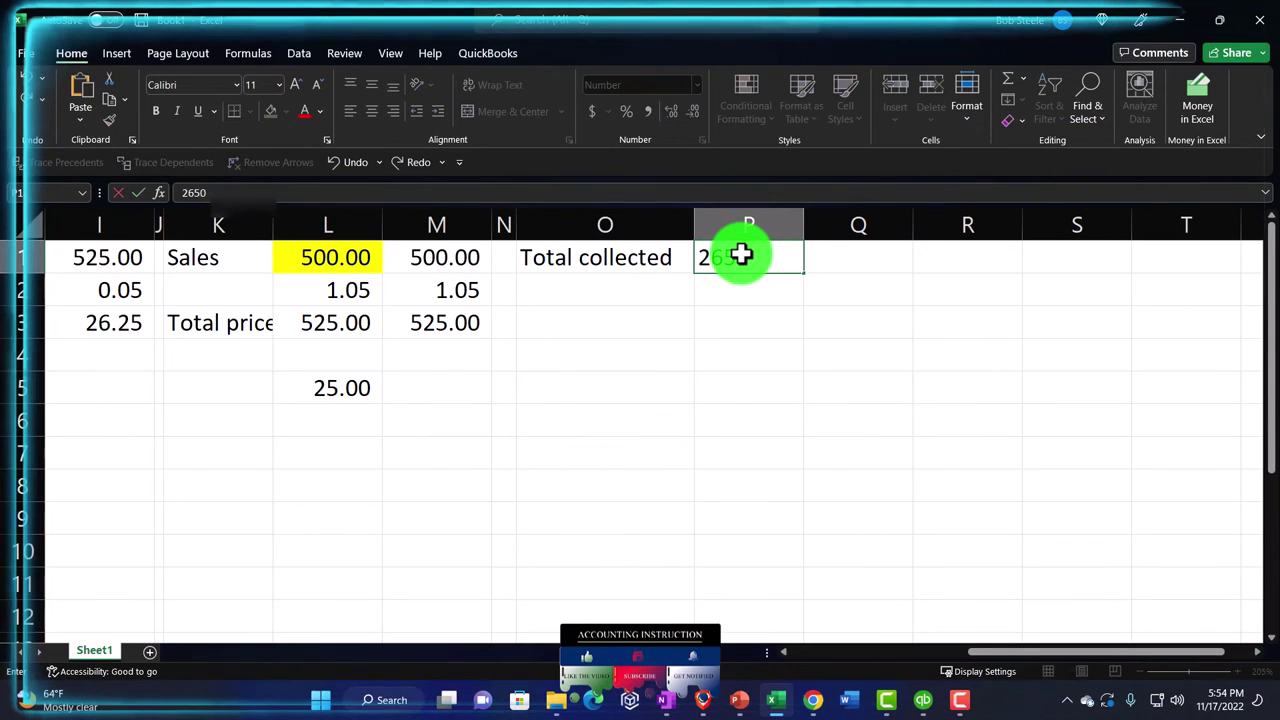
text(50.44)
key(Return)
key(Left)
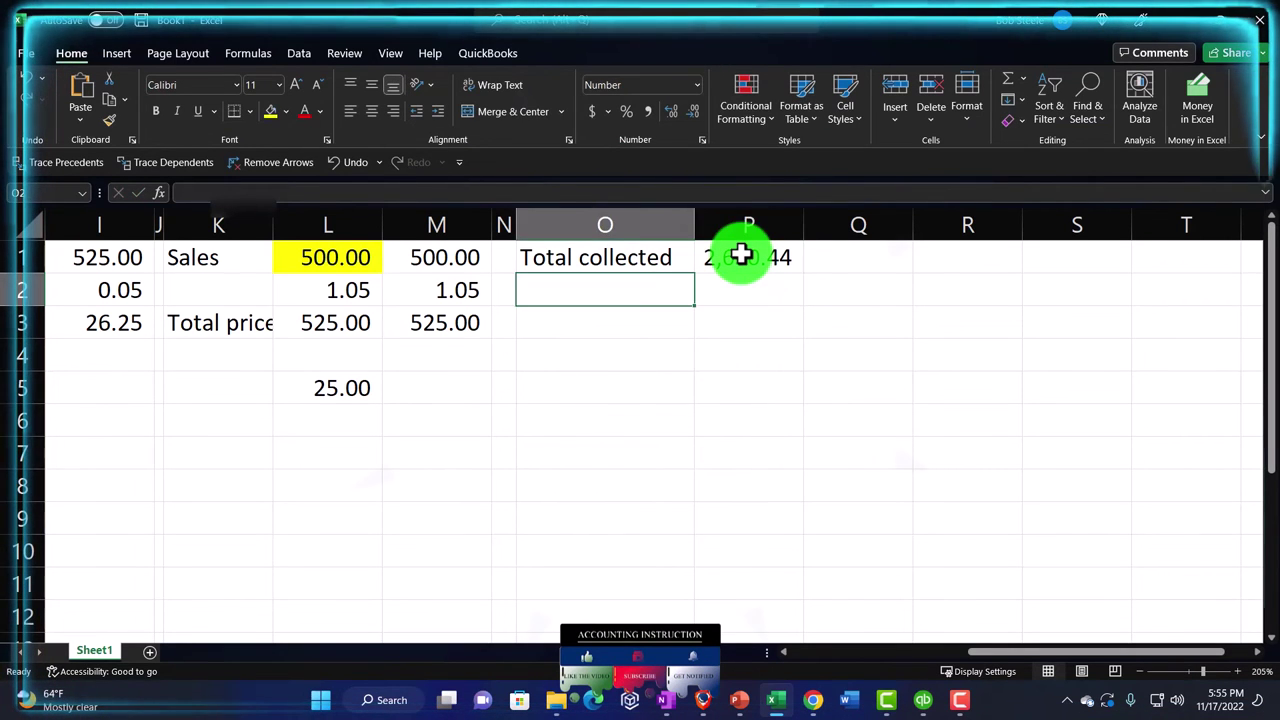
Enter the tax rate .05 in P2
key(Right)
text(.05)
key(Return)
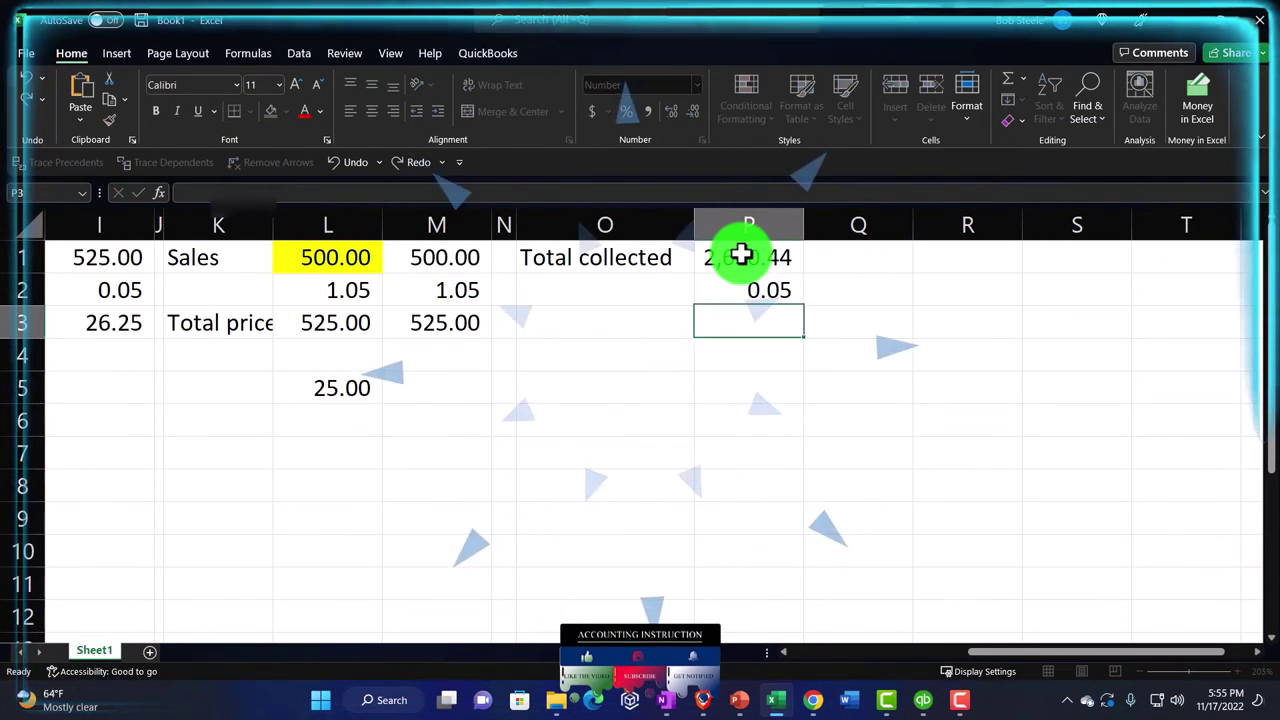
Calculate the product of P1 and P2 in P3 and underline the rate in P2
text(=)
key(Up)
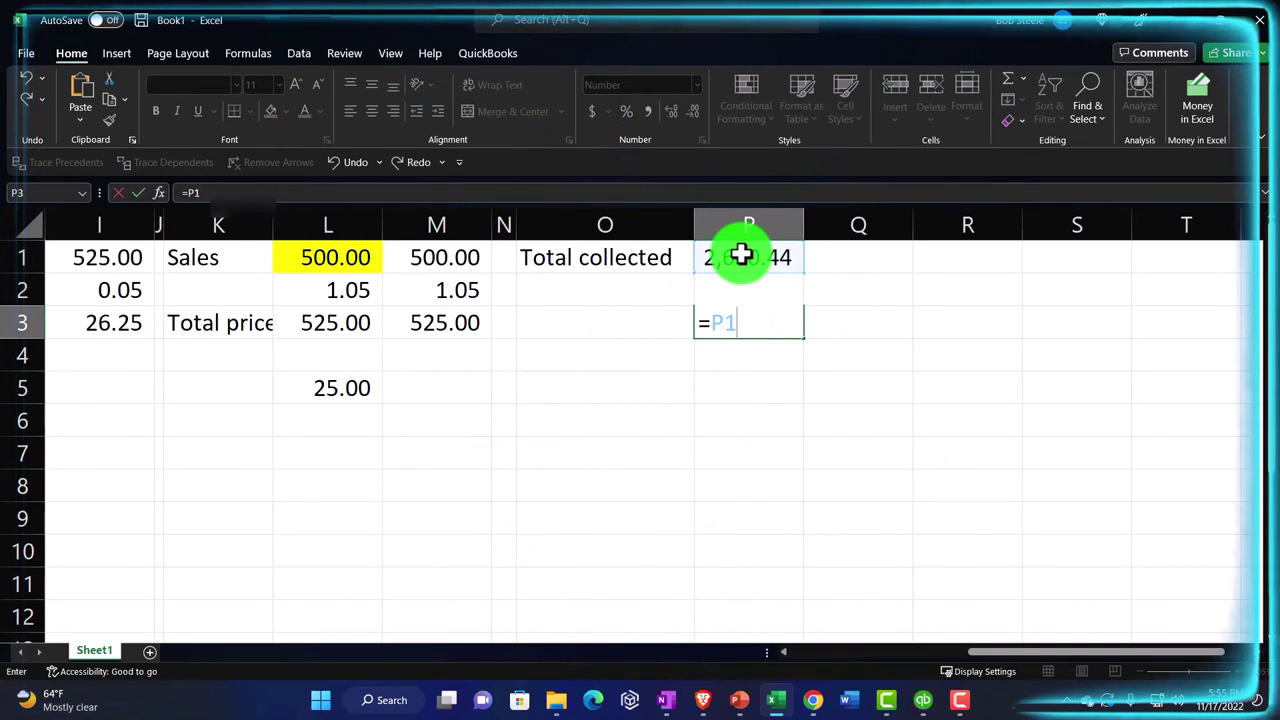
key(Up)
key(Return)
key(Up)
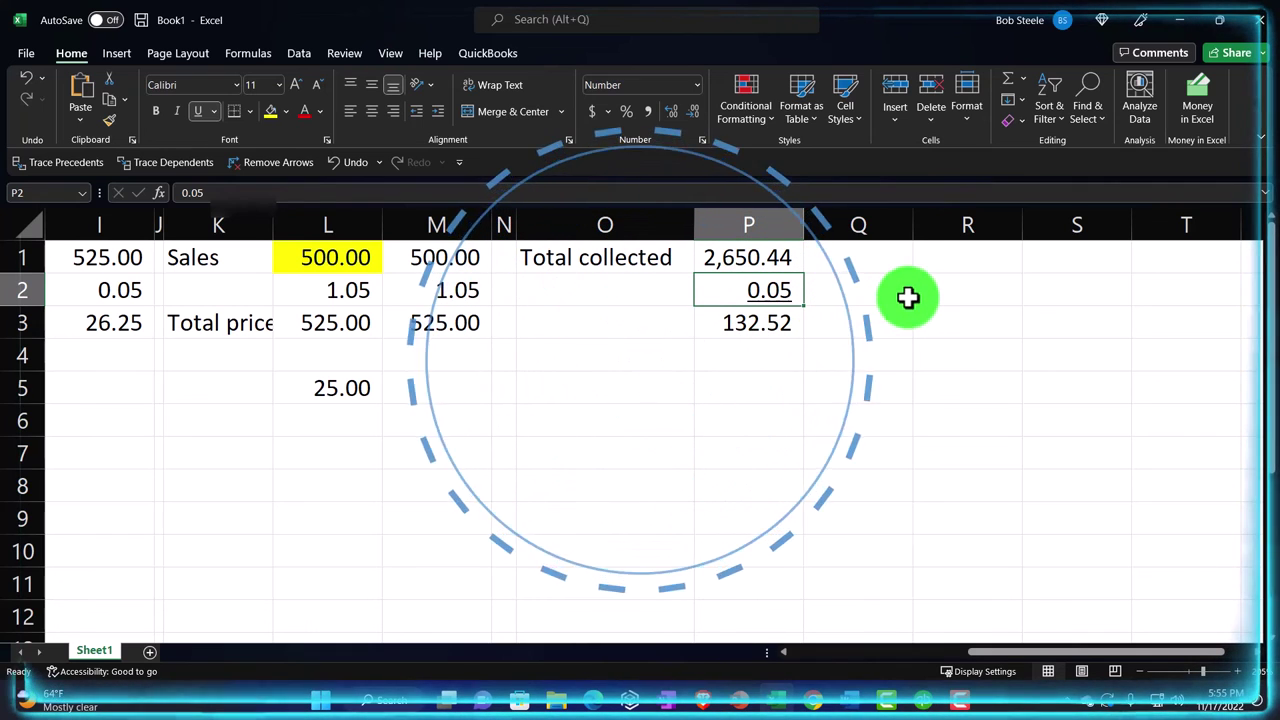
Narrow column Q to a spacer about 1.33 wide and enter the label "Sales" in R1
drag(912, 224, 826, 228)
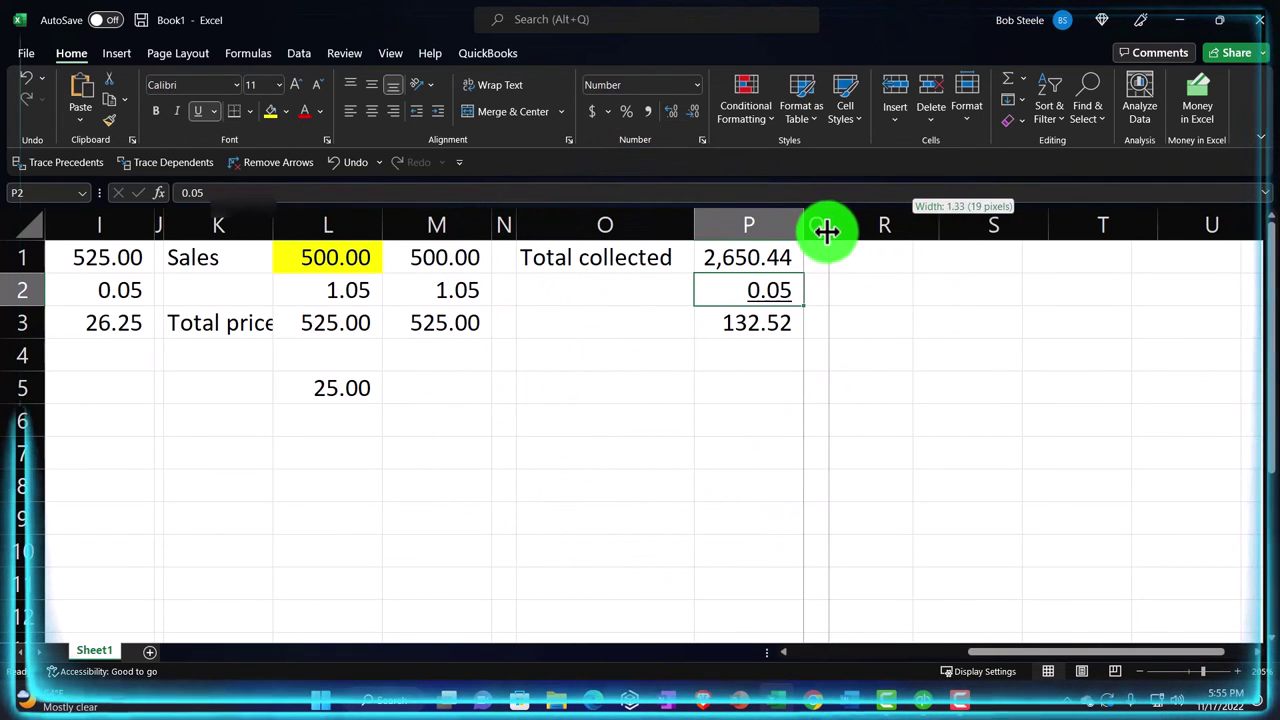
click(875, 257)
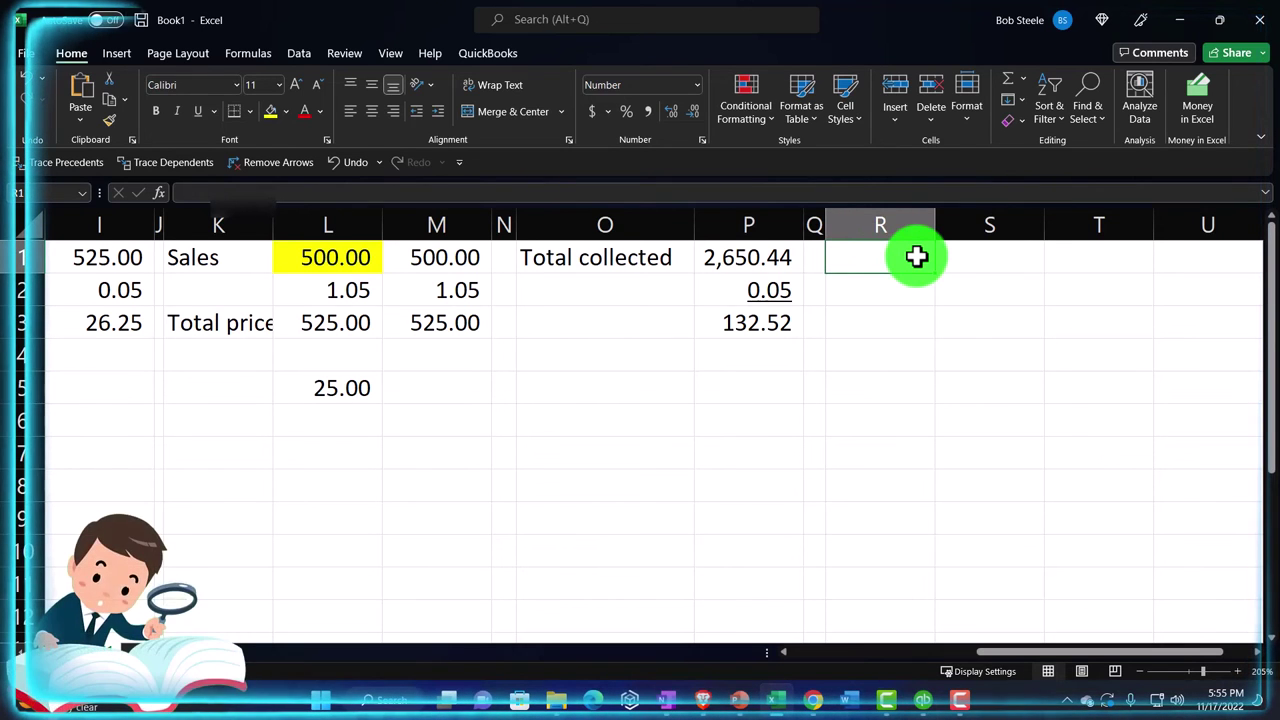
text(Sales)
key(Tab)
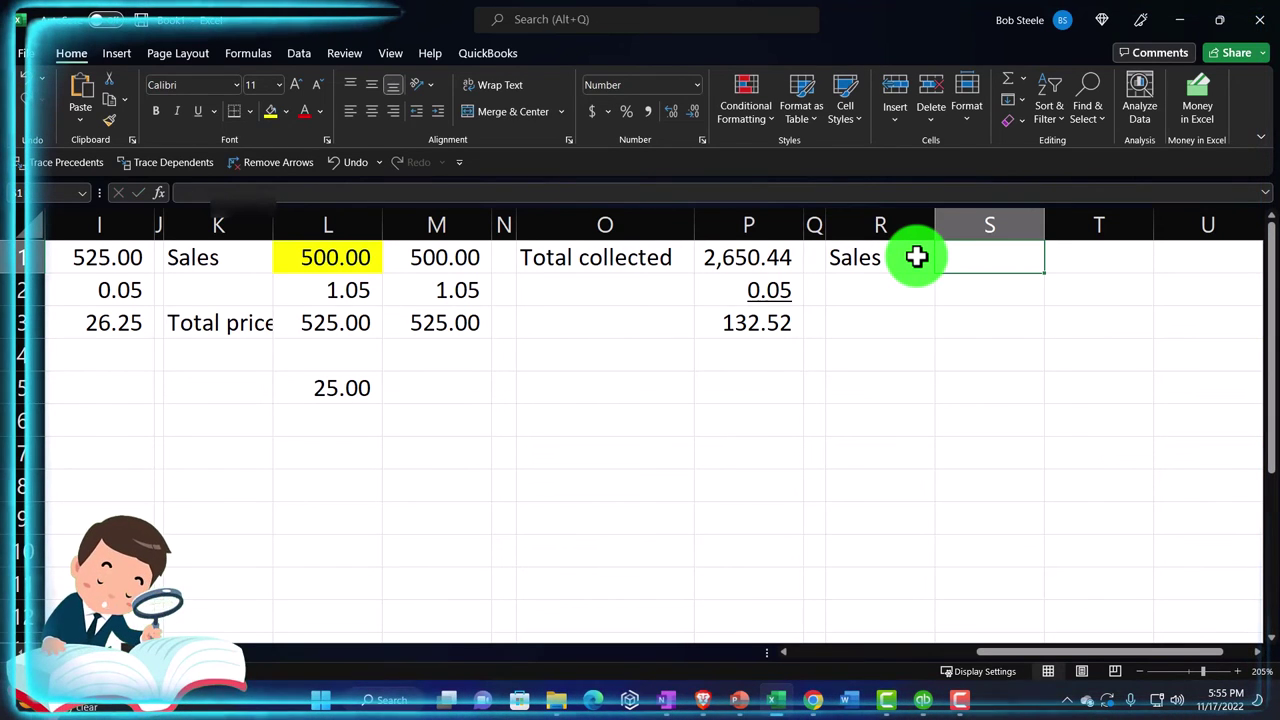
Highlight S1 in yellow and enter an underlined 1.05 in S2
click(270, 112)
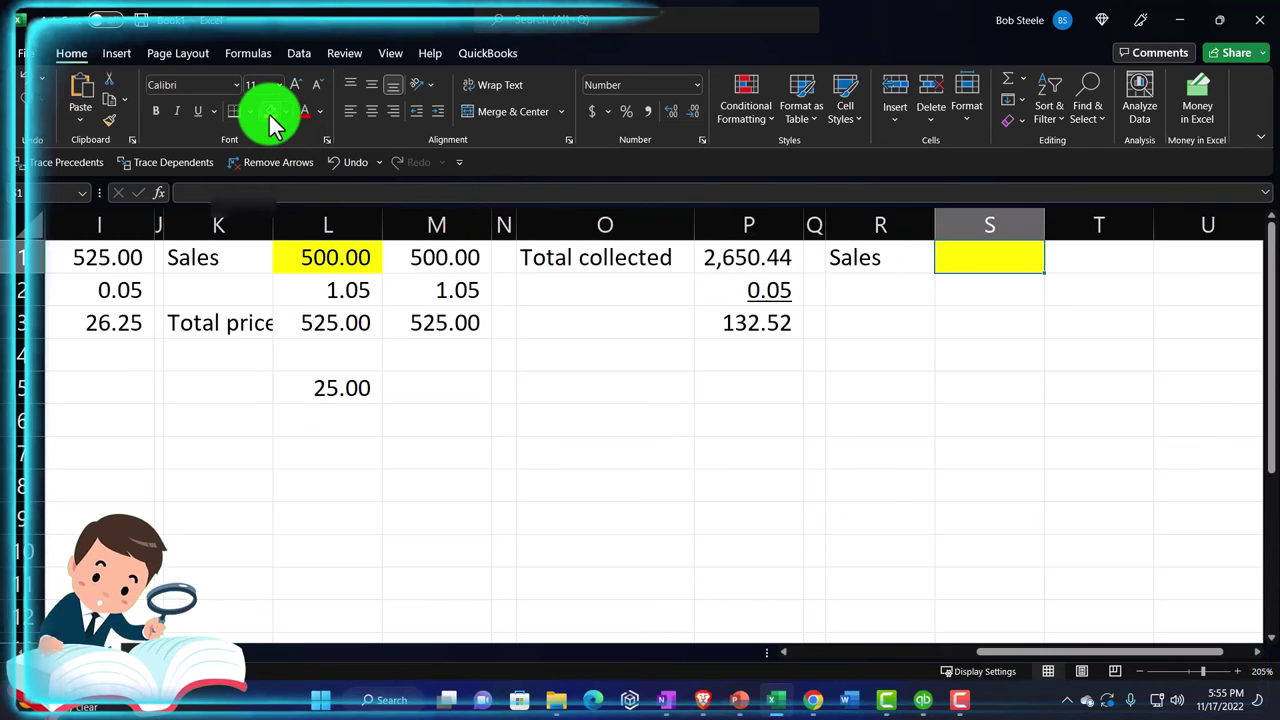
key(Return)
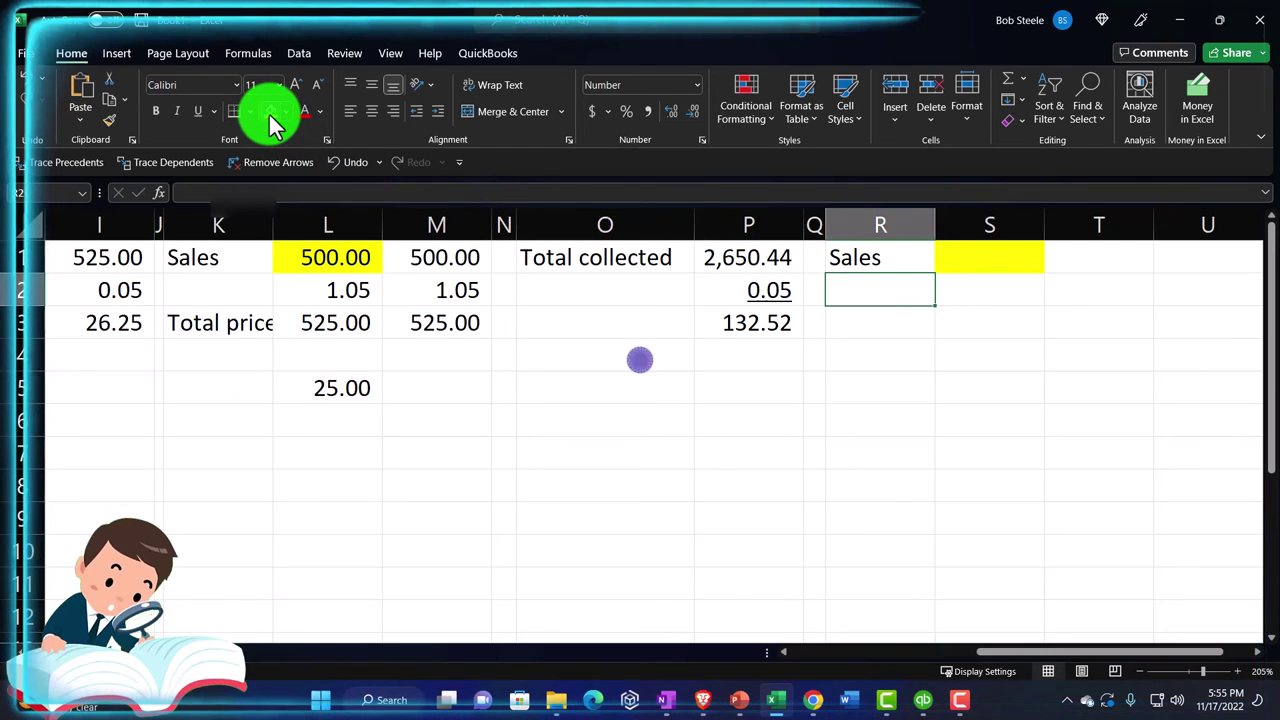
key(Tab)
text(1.05)
key(Return)
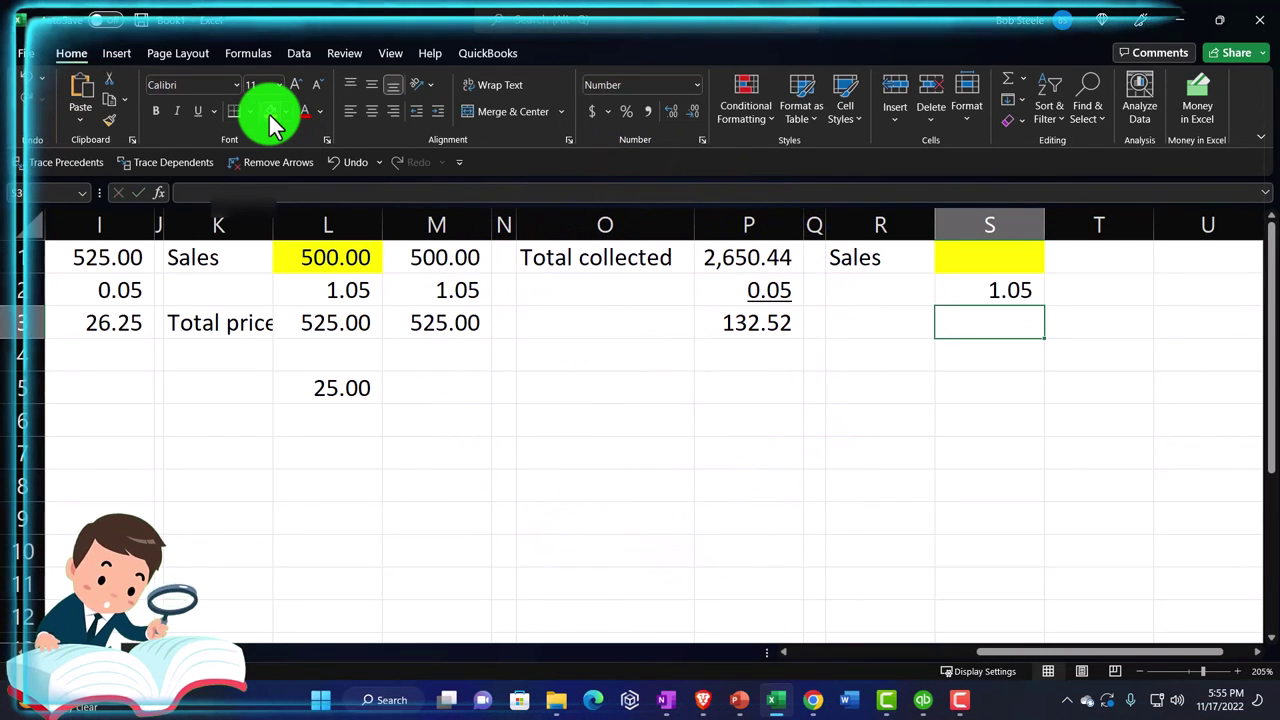
key(Up)
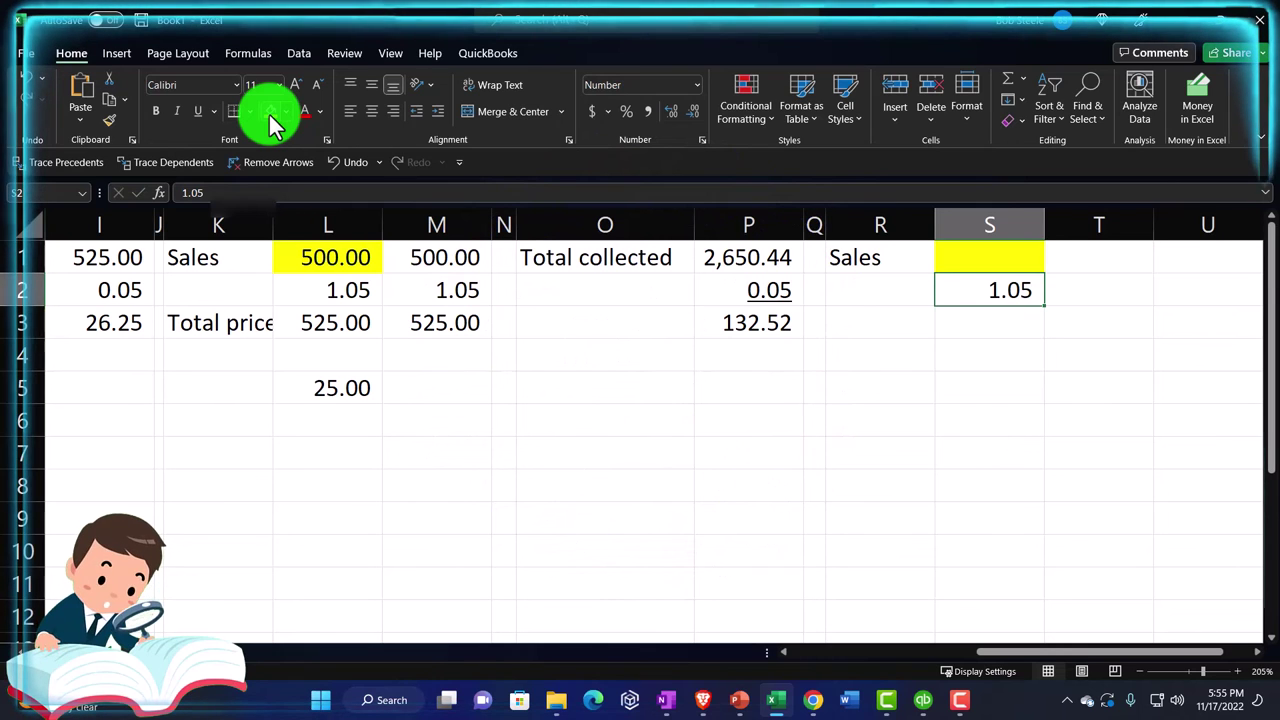
click(200, 111)
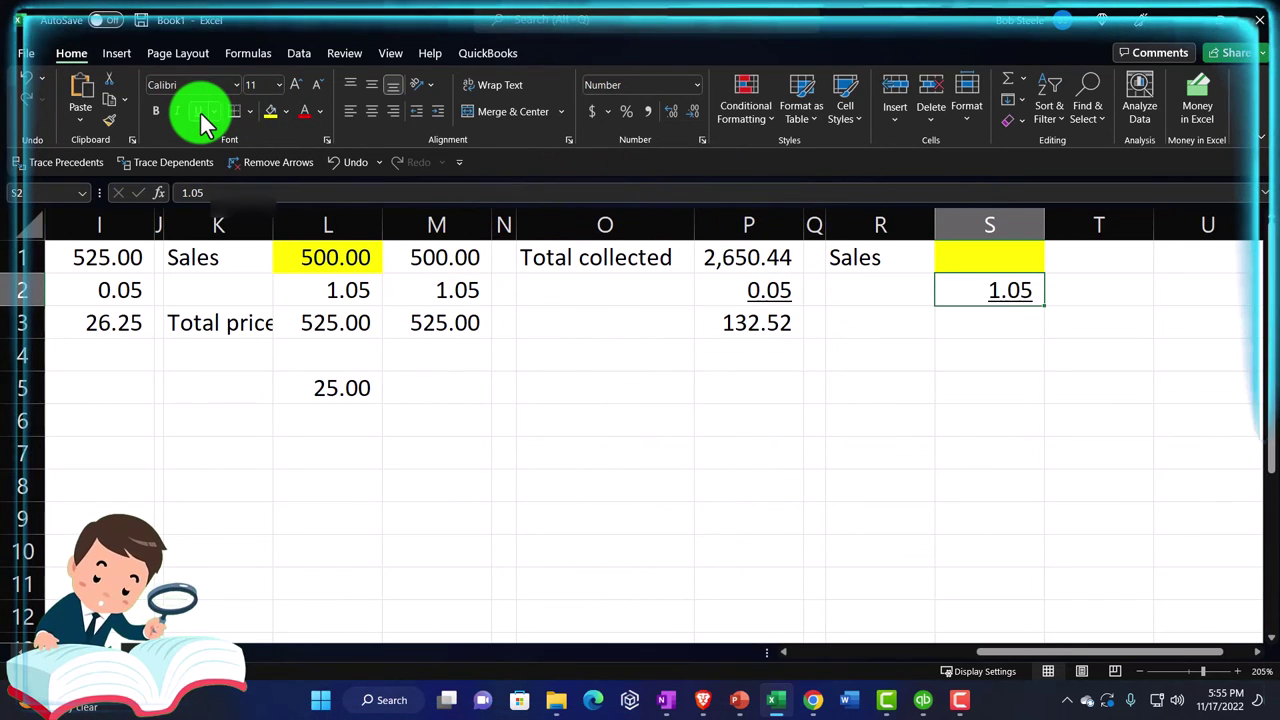
Link R3 to the "Total collected" label in O1
key(Down)
key(Left)
text(+)
key(Left)
key(Left)
key(Left)
key(Left)
key(Up)
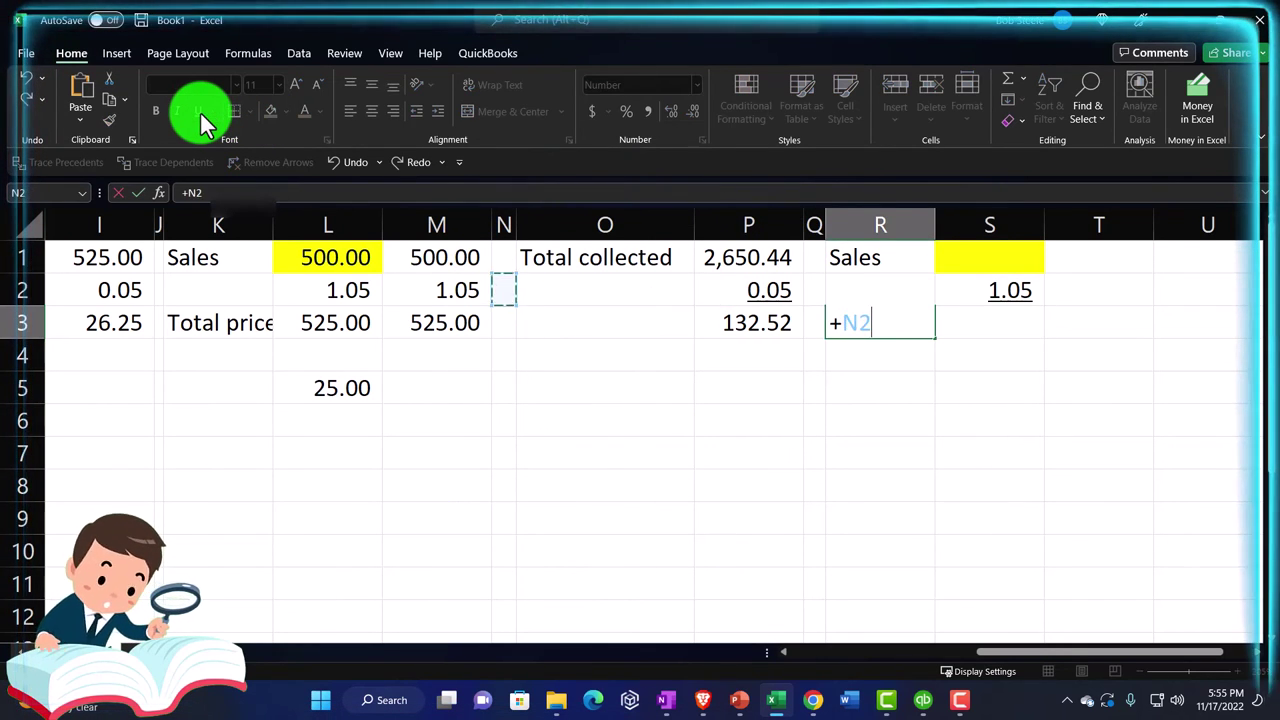
key(Right)
key(Up)
key(Tab)
Link S3 to the collected total in P1 and widen column R to fit its label
text(=)
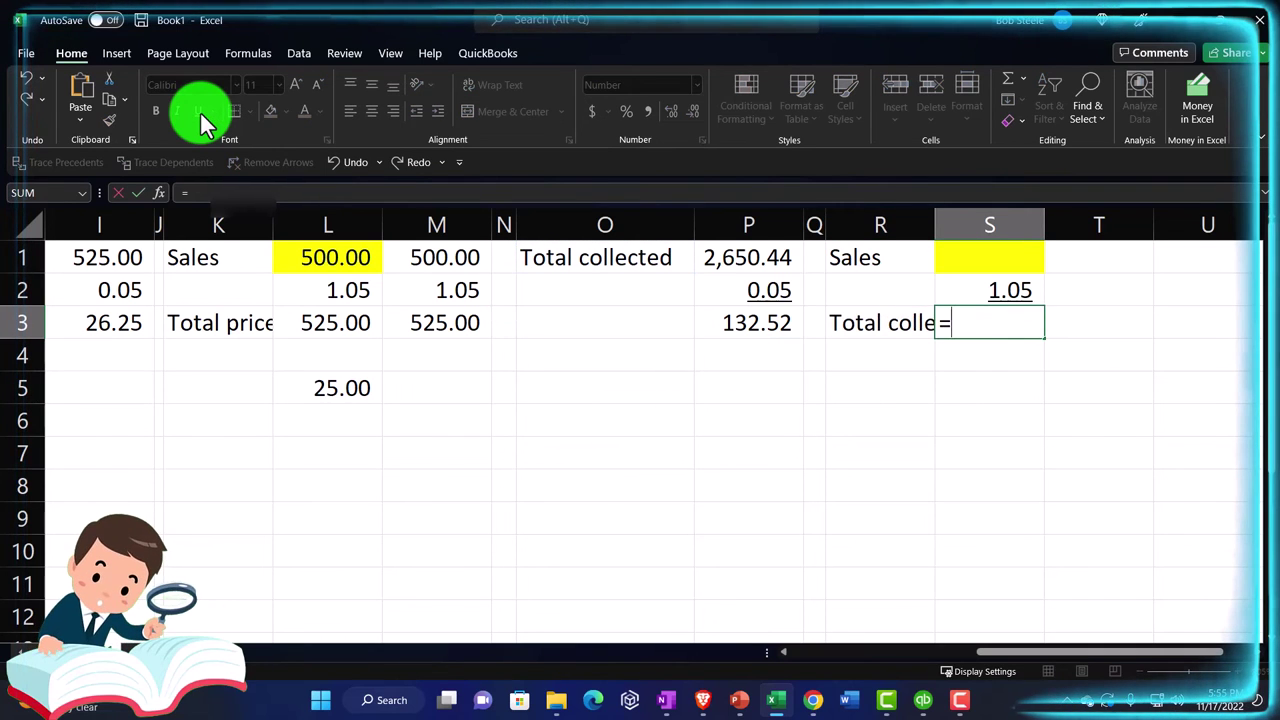
key(Left)
key(Left)
key(Up)
key(Up)
key(Return)
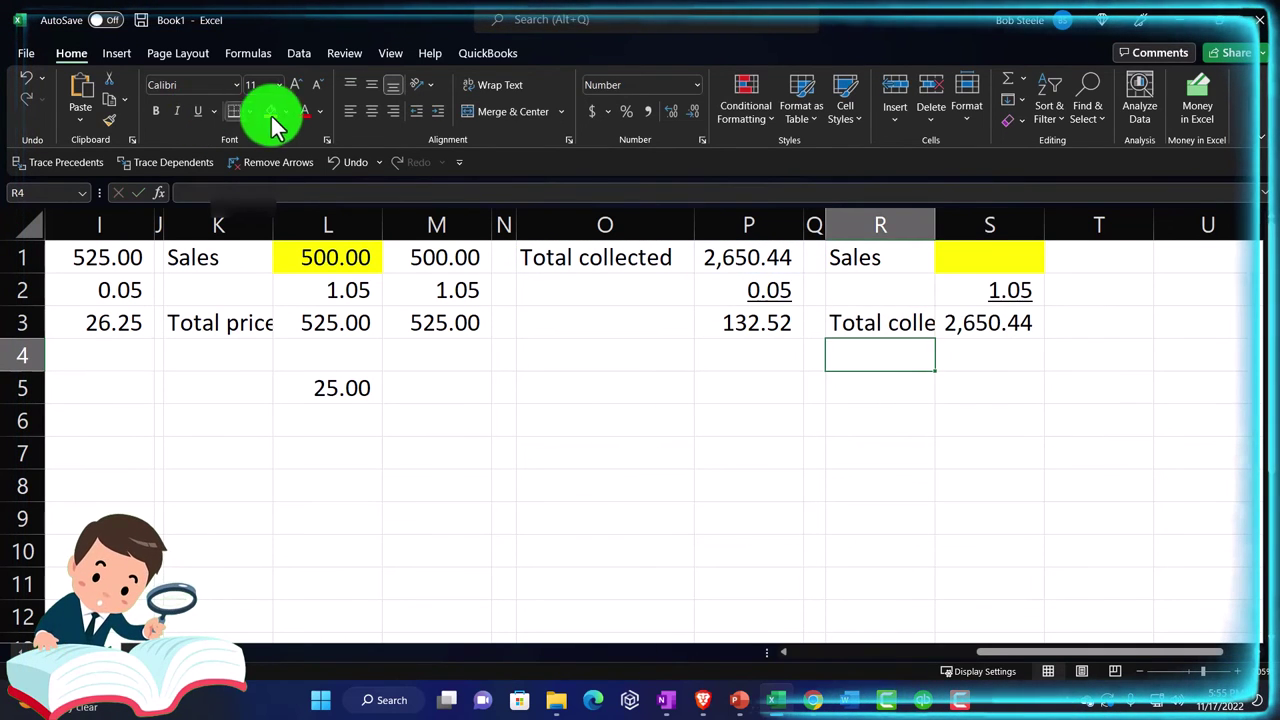
drag(938, 221, 994, 222)
Calculate the sales amount in S1 by dividing the total collected in S3 by the 1.05 in S2
click(1020, 257)
text(=)
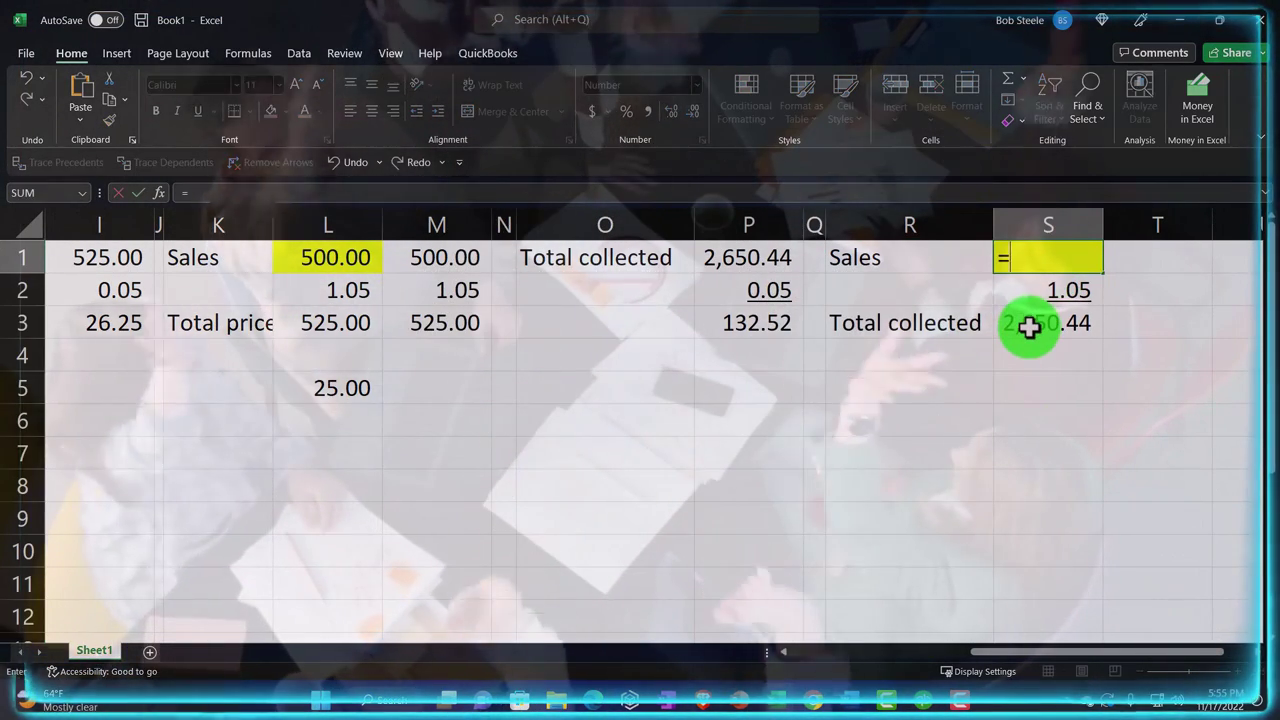
click(1030, 323)
text(/)
key(Down)
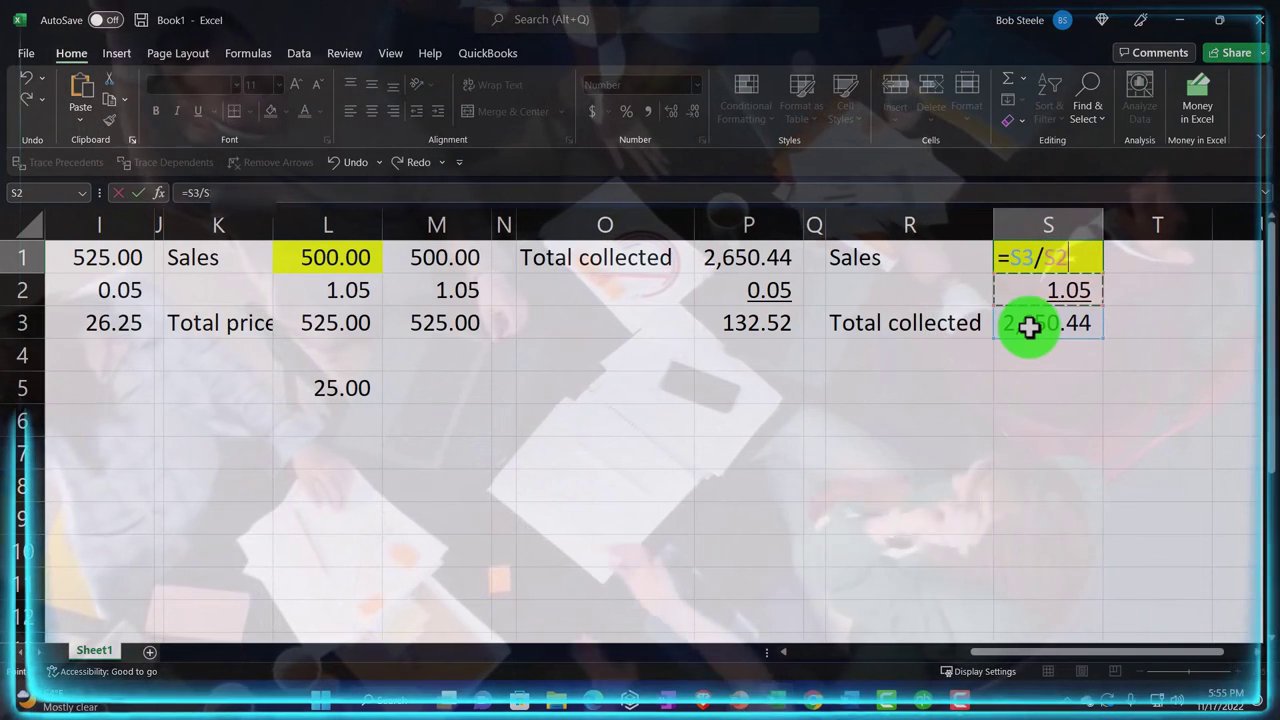
key(Return)
Link T1 to the sales amount in S1 and T2 to the multiplier in S2
key(Up)
key(Right)
text(+)
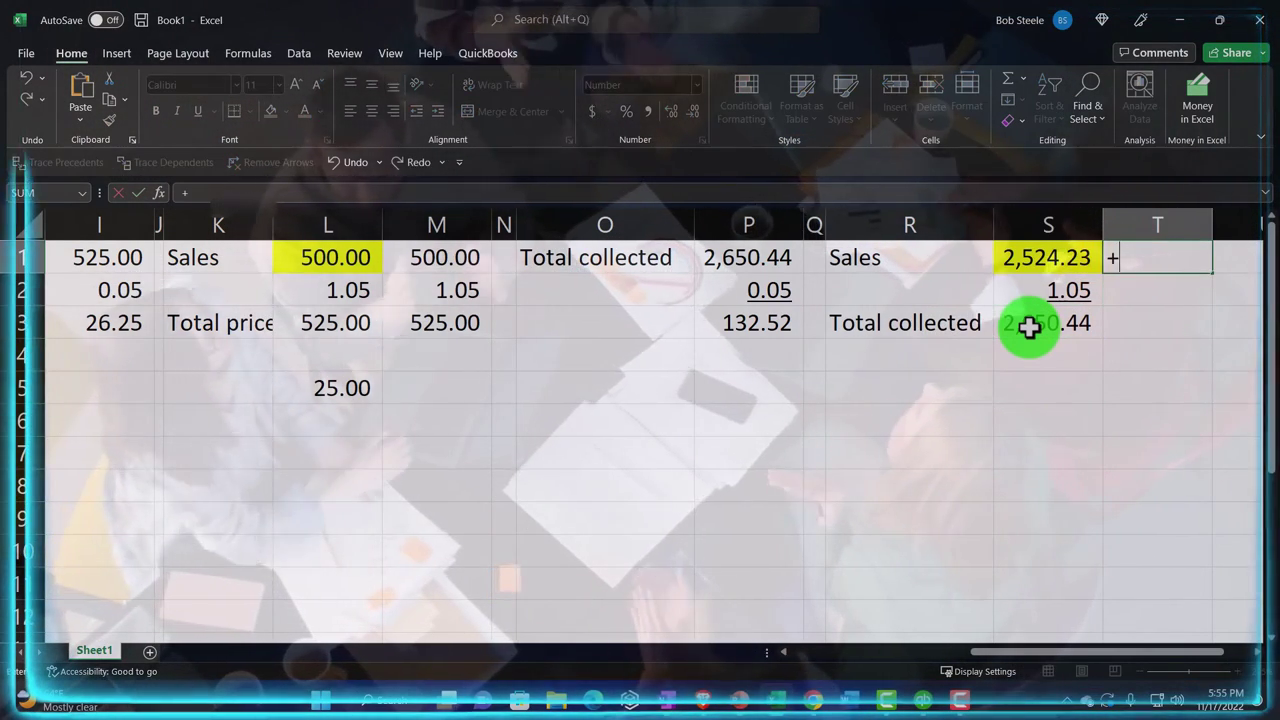
key(Left)
key(Return)
text(+)
key(Left)
key(Return)
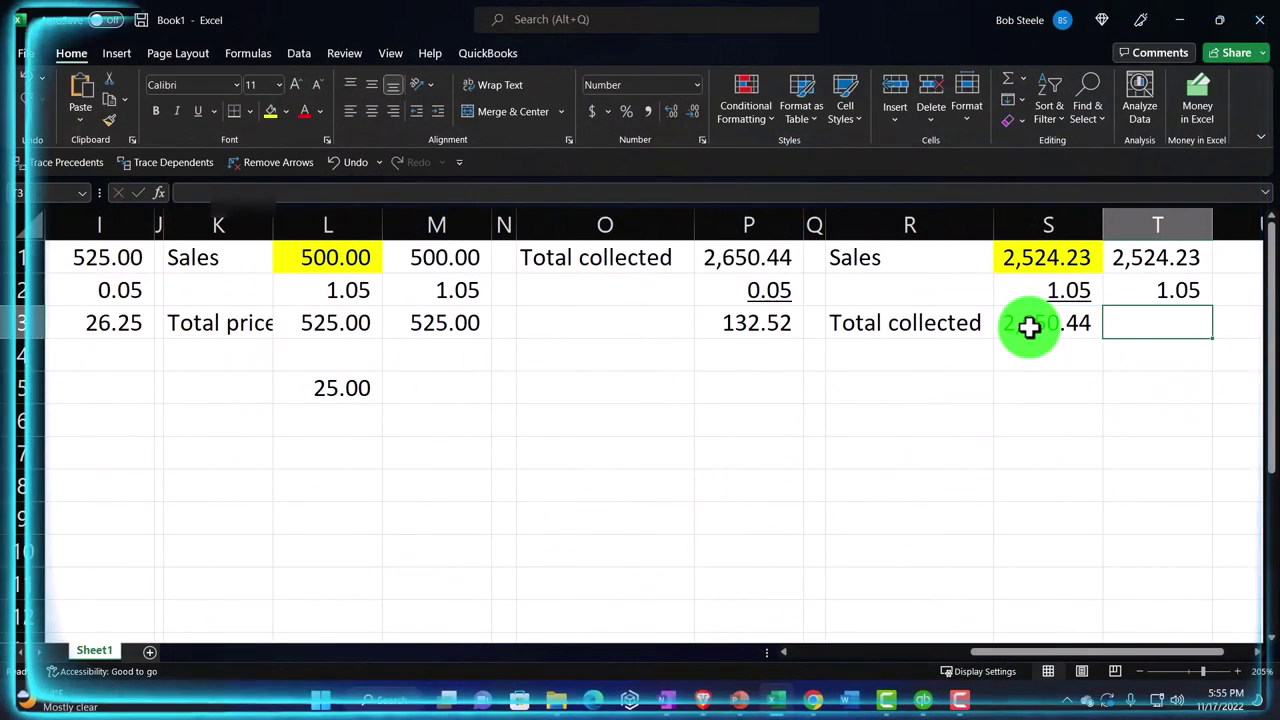
Multiply T1 by T2 in T3 to recompute the total collected
text(=)
key(Up)
key(Up)
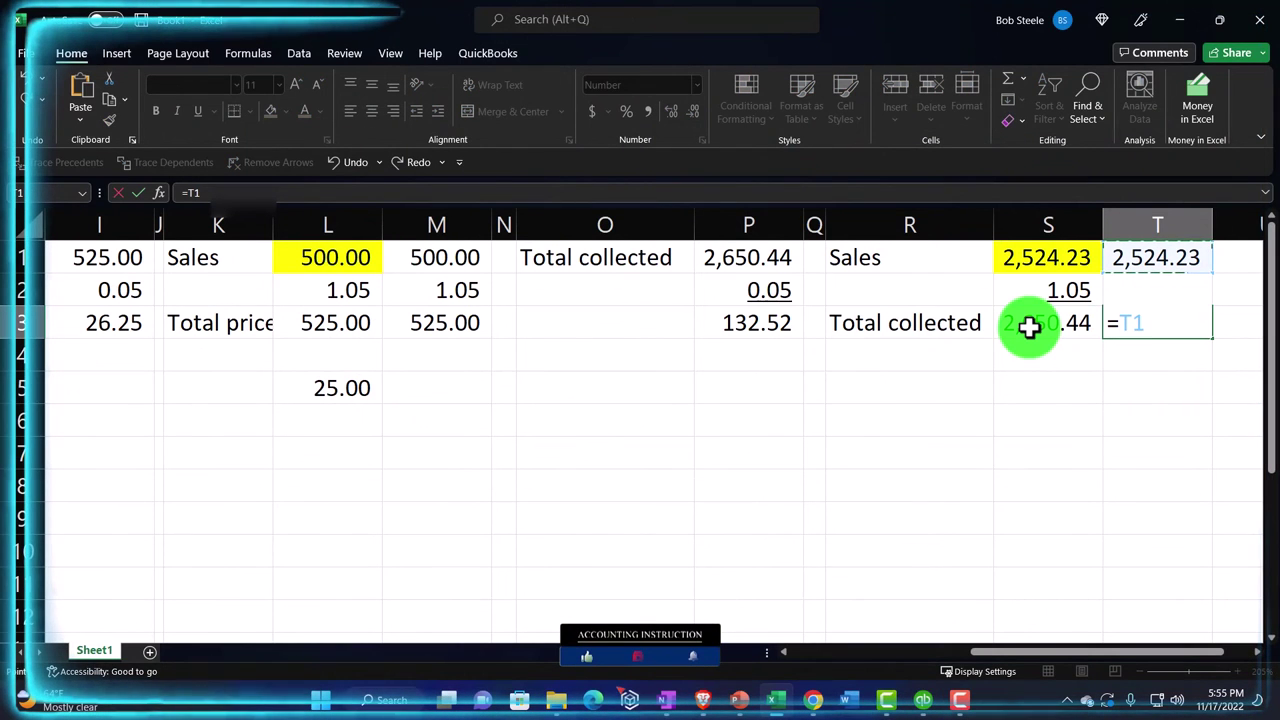
key(Return)
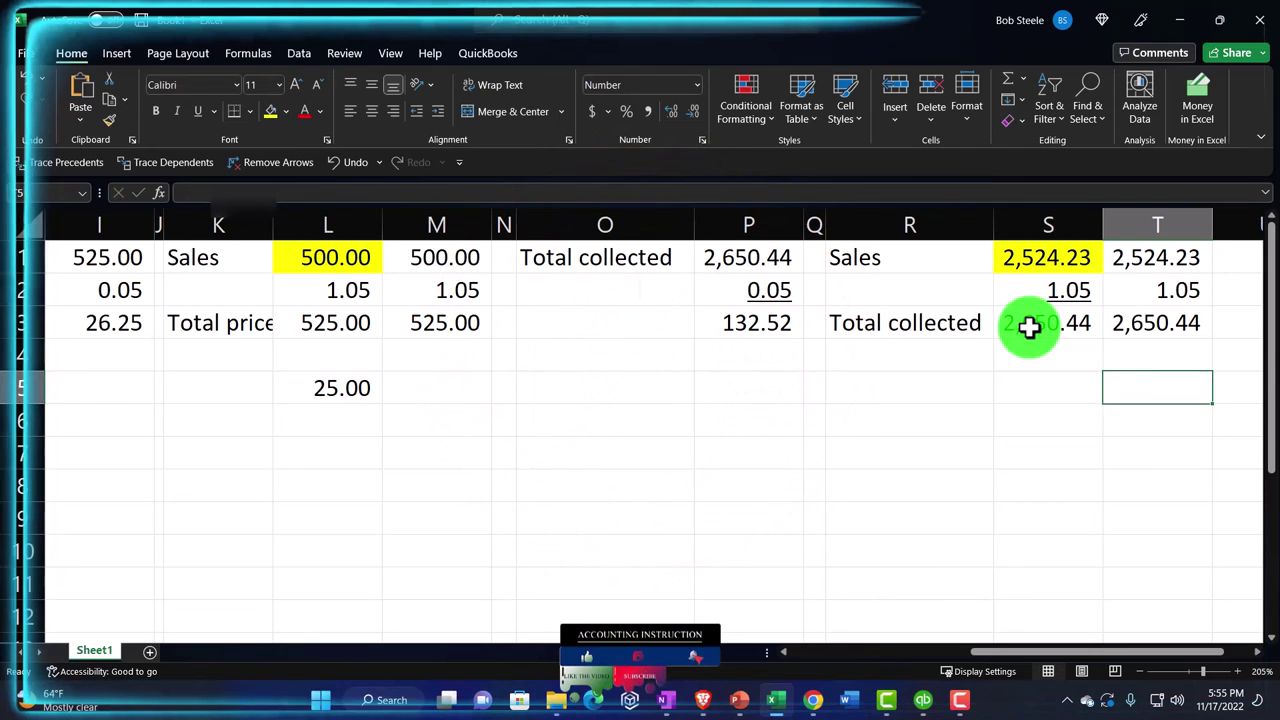
Calculate the sales tax portion in T5 by subtracting the sales in T1 from the total in T3
key(Left)
key(Left)
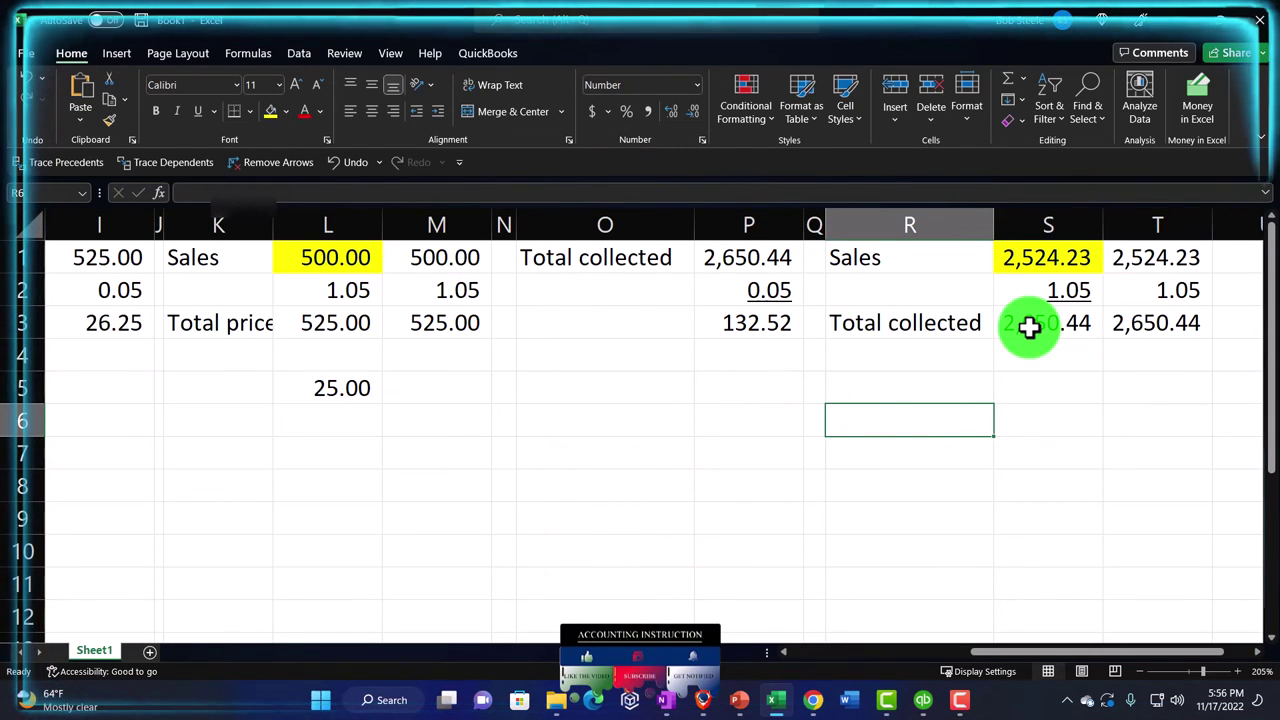
key(Right)
key(Right)
key(Up)
text(+)
key(Up)
key(Up)
key(Up)
key(Up)
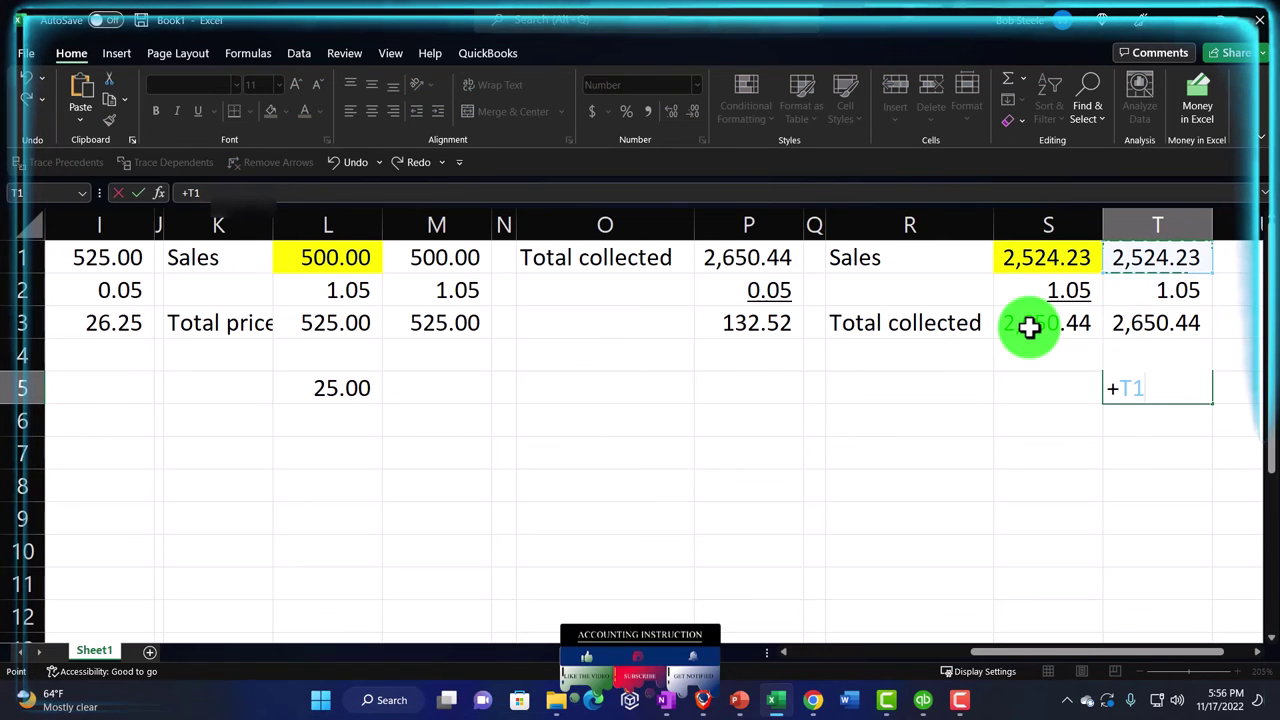
text(-)
key(Up)
key(Up)
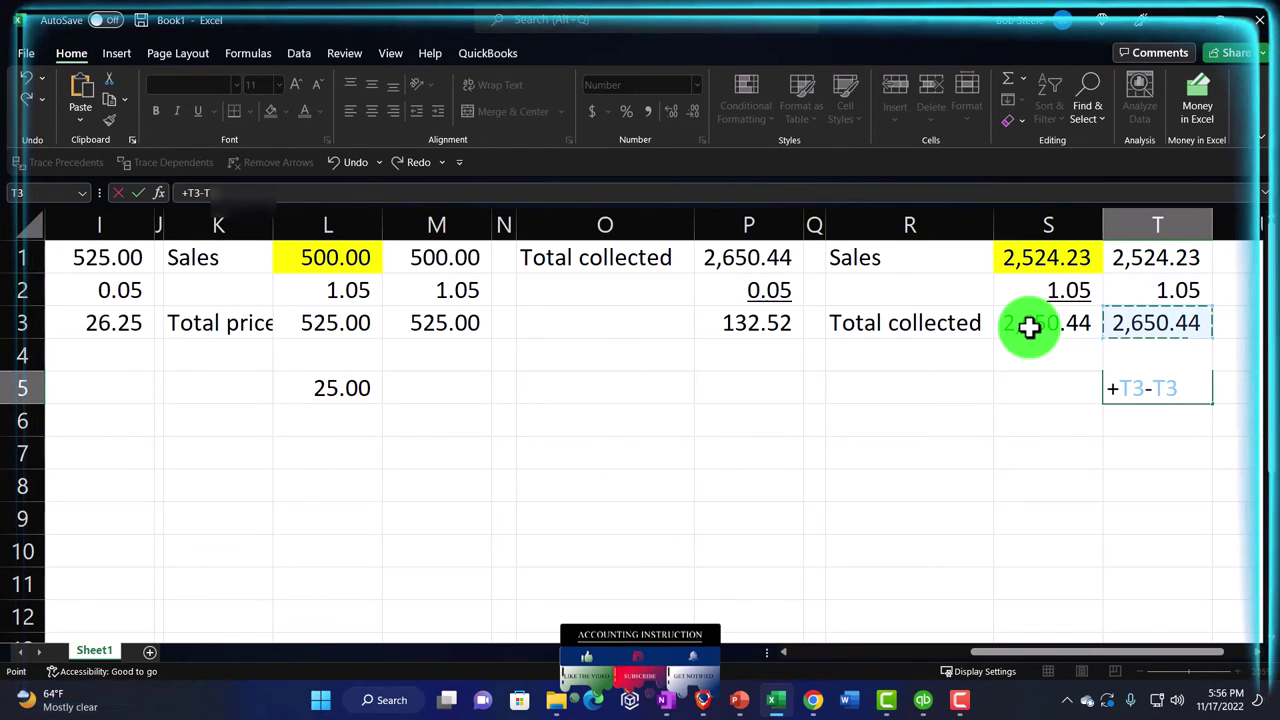
key(Return)
Start a journal entry with "Cash" in R7 and link its debit in S7 to the collected total in P1
key(Down)
key(Down)
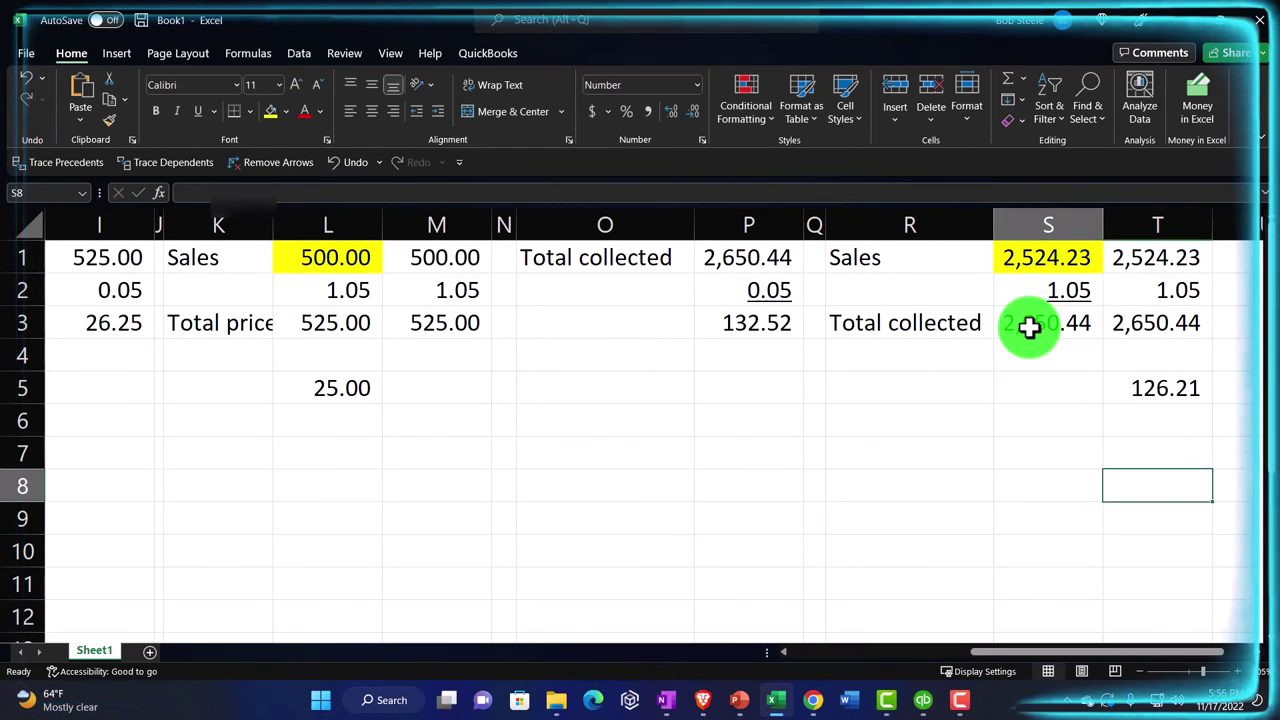
key(Left)
key(Left)
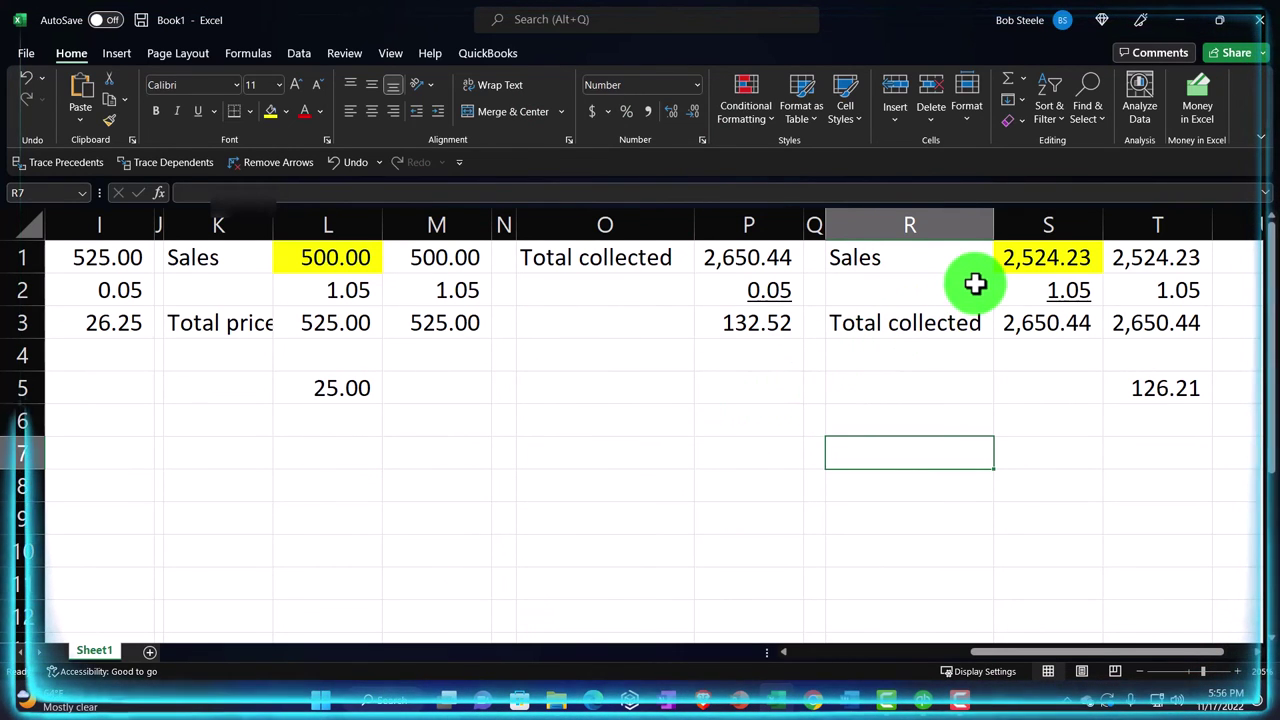
text(Cash)
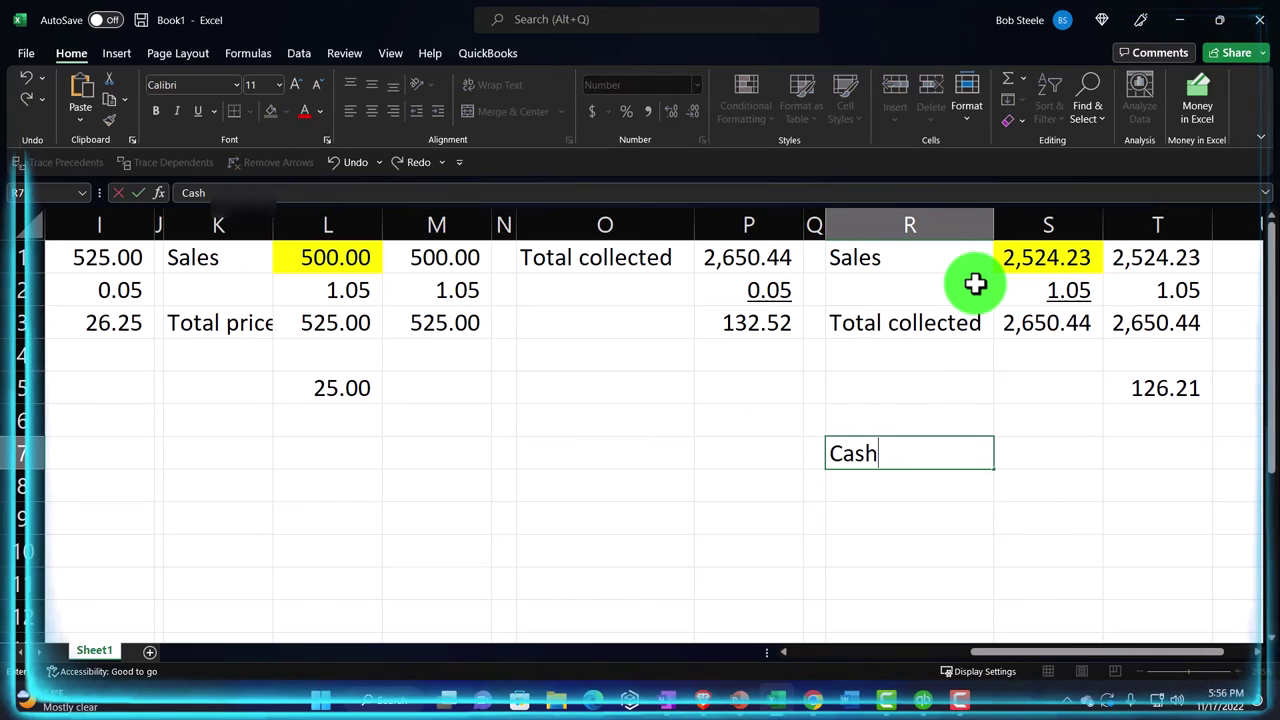
key(Tab)
text(=)
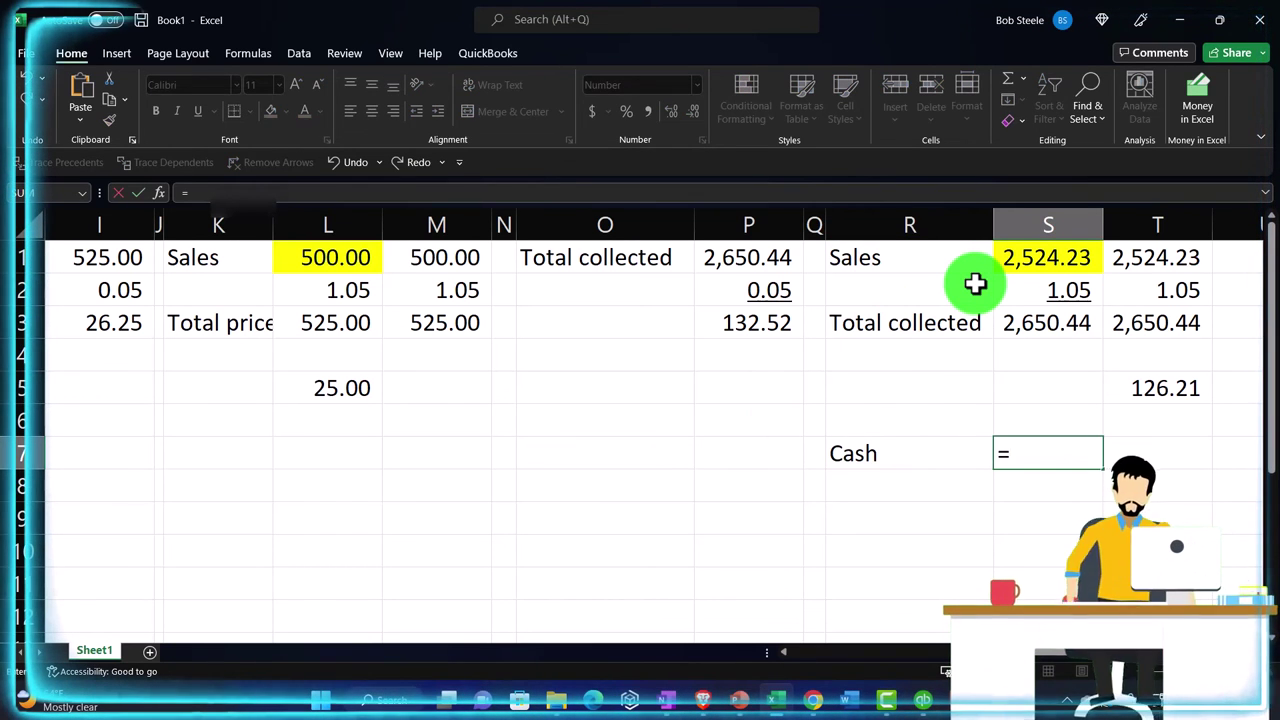
key(Up)
key(Up)
key(Up)
key(Left)
key(Left)
key(Left)
key(Up)
key(Up)
key(Up)
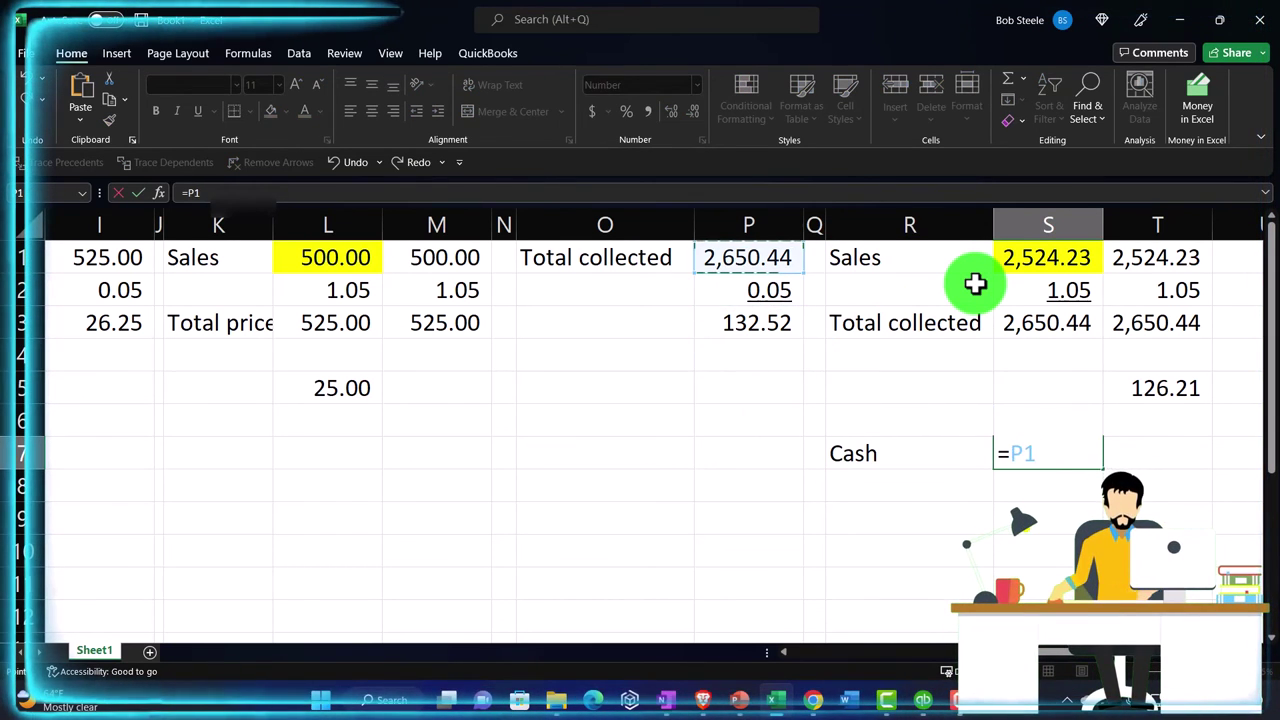
key(Return)
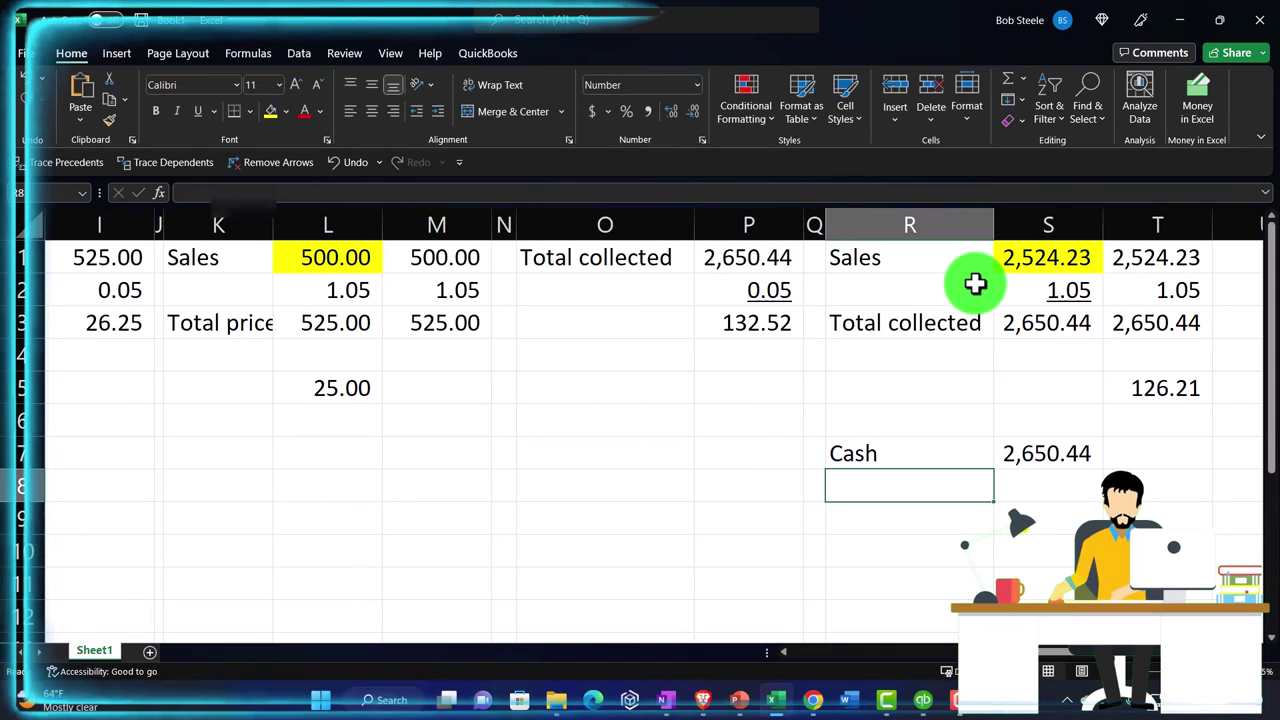
Enter "Revenue" in R8 and credit it in T8 with the negative of the cash amount in S7
text(Revenue)
key(Tab)
key(Tab)
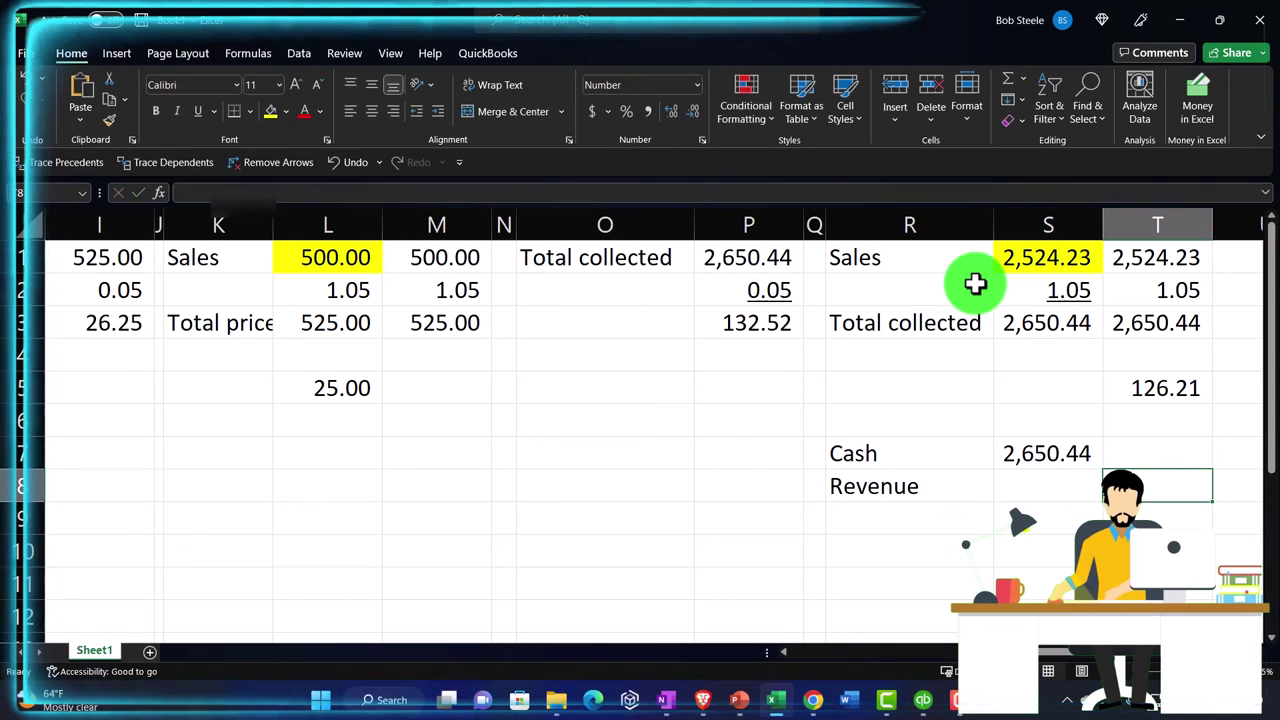
text(-)
key(Left)
key(Up)
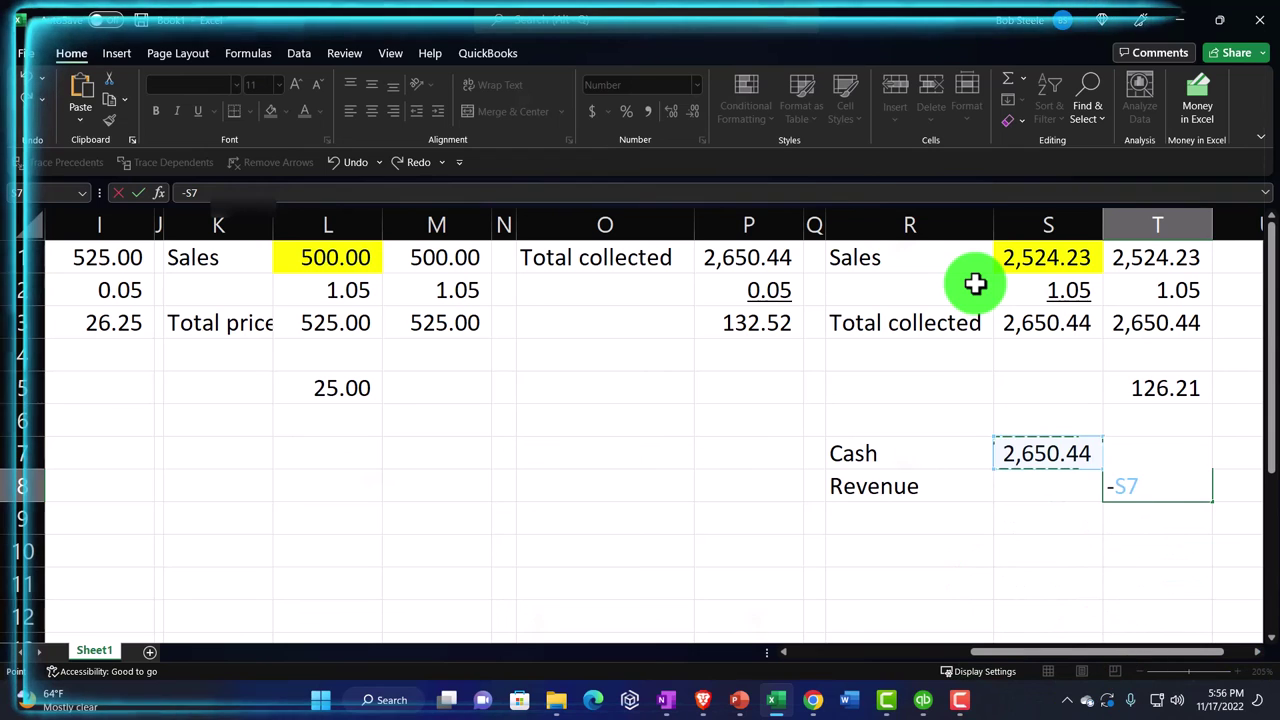
key(Return)
Begin a second journal entry by linking R10 to the Revenue label in R8 and S10 to the sales tax in T5
key(Down)
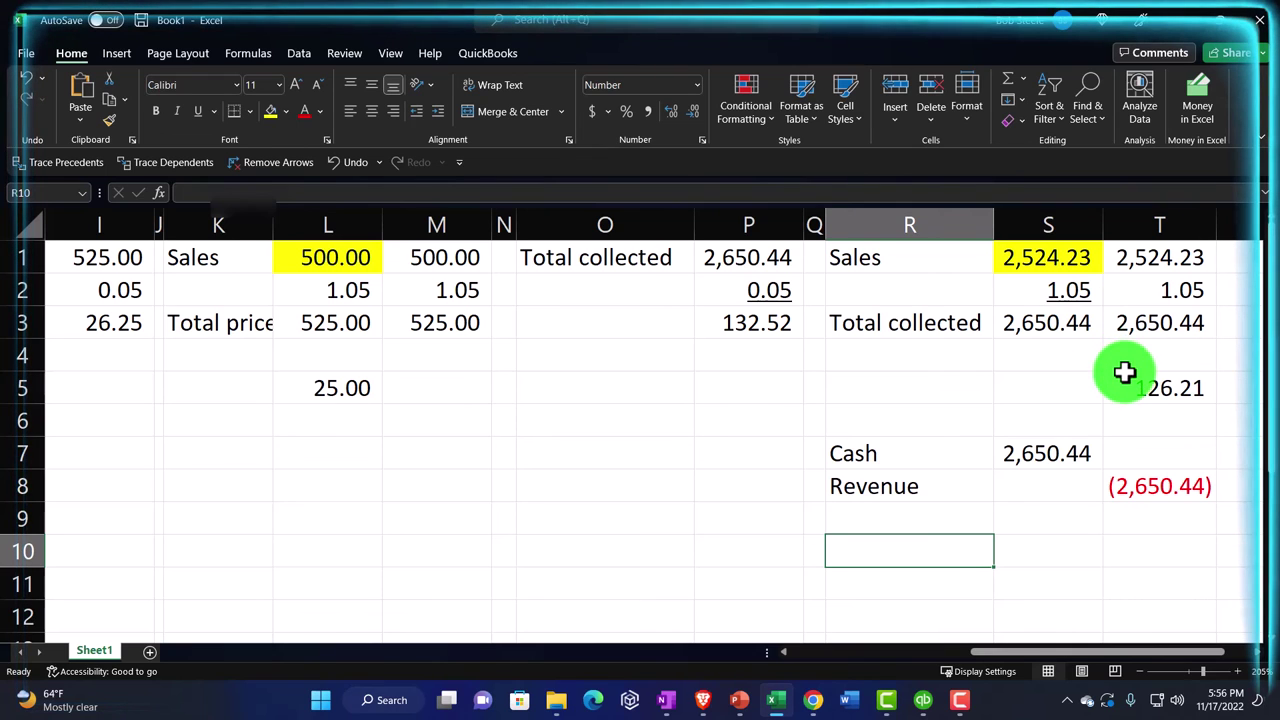
text(=)
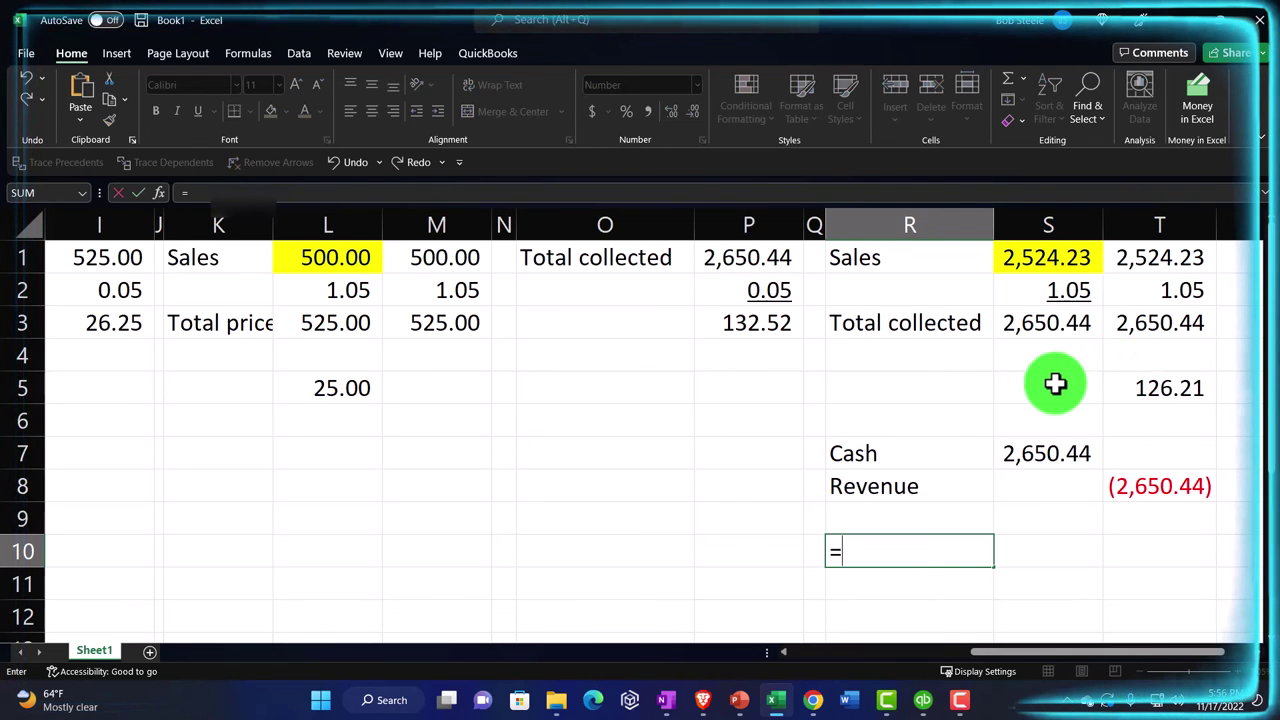
key(Tab)
text(+)
key(Up)
key(Up)
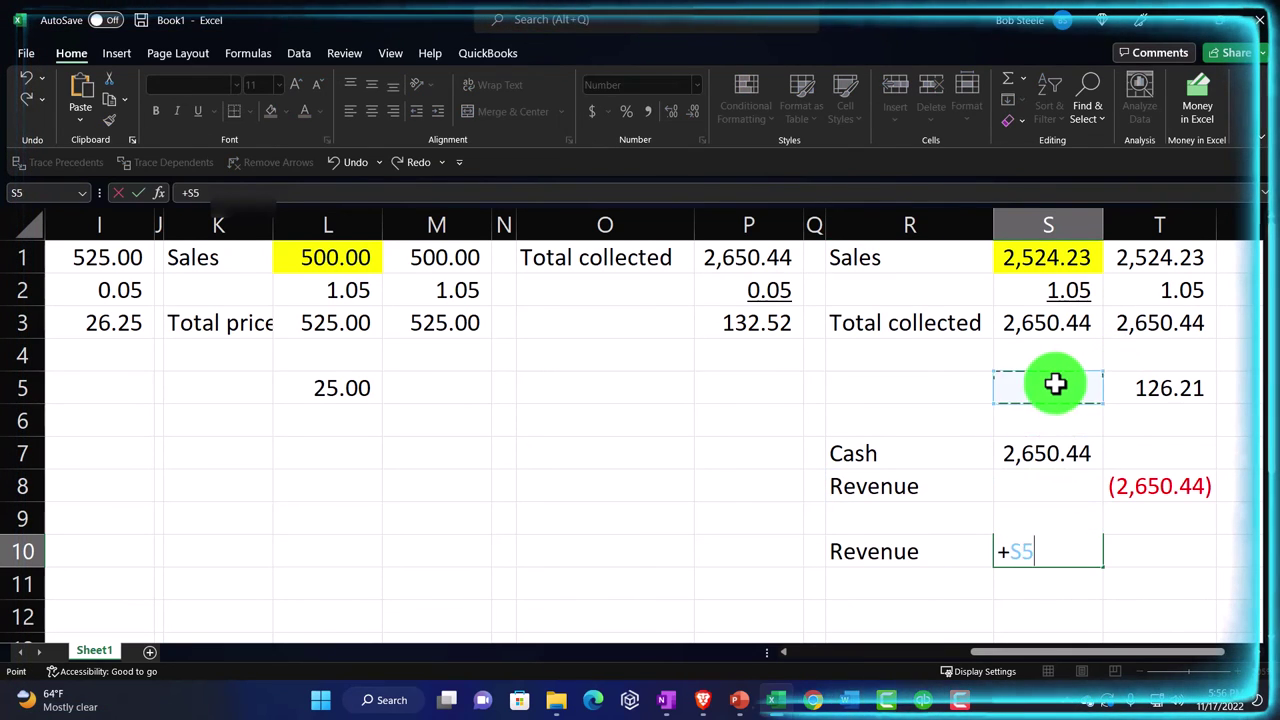
key(Return)
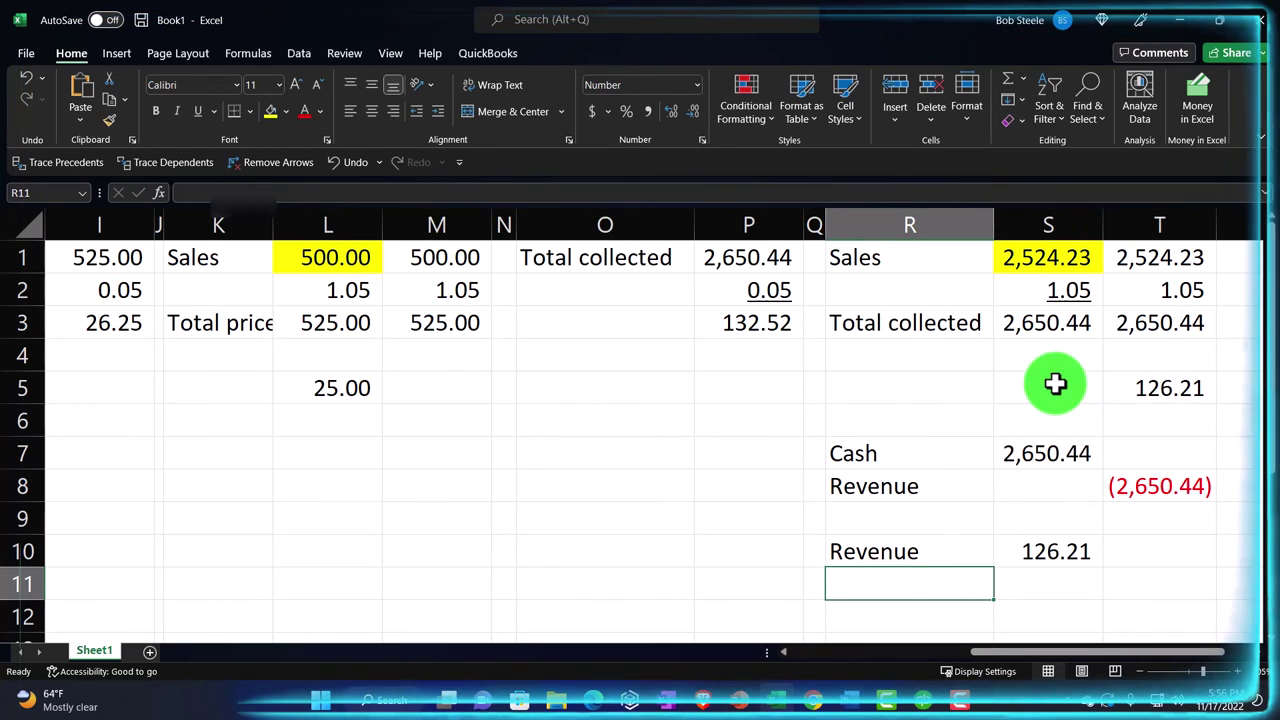
Link R11 to the Cash label in R7 and set T11 to the negative of the amount in S10
text(=)
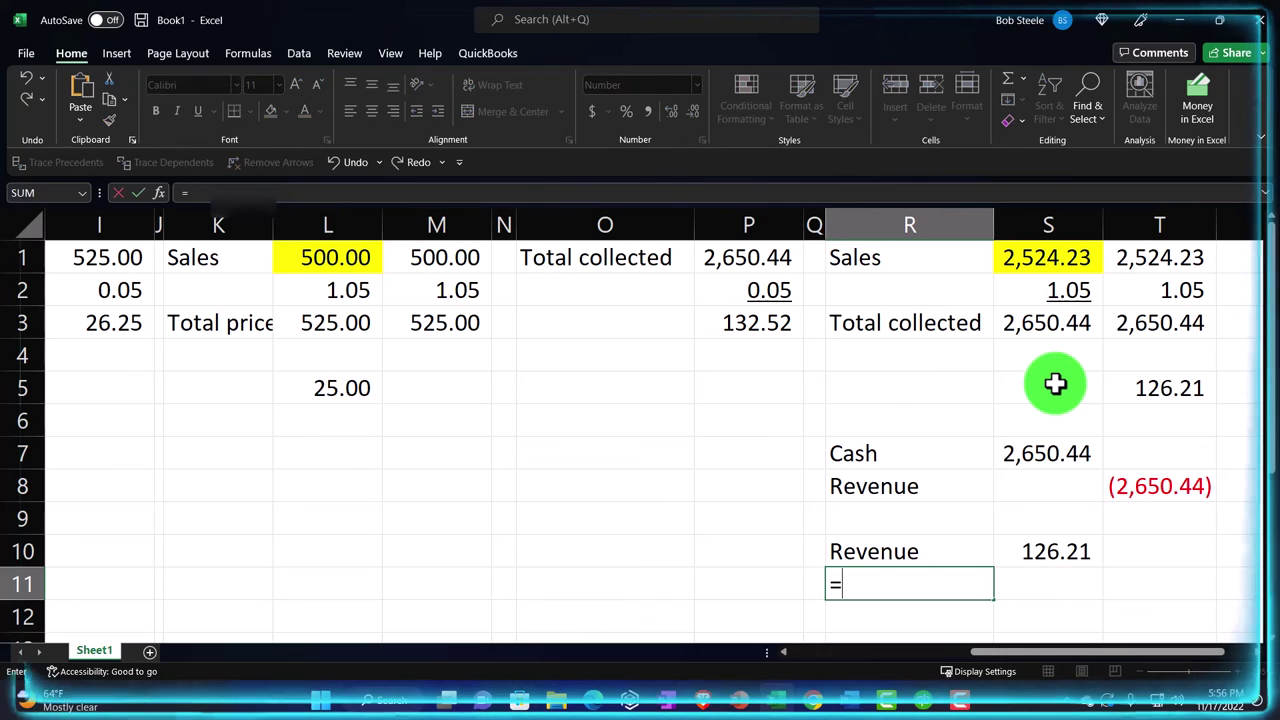
key(Up)
key(Up)
key(Up)
key(Up)
key(Tab)
key(Tab)
text(-)
key(Left)
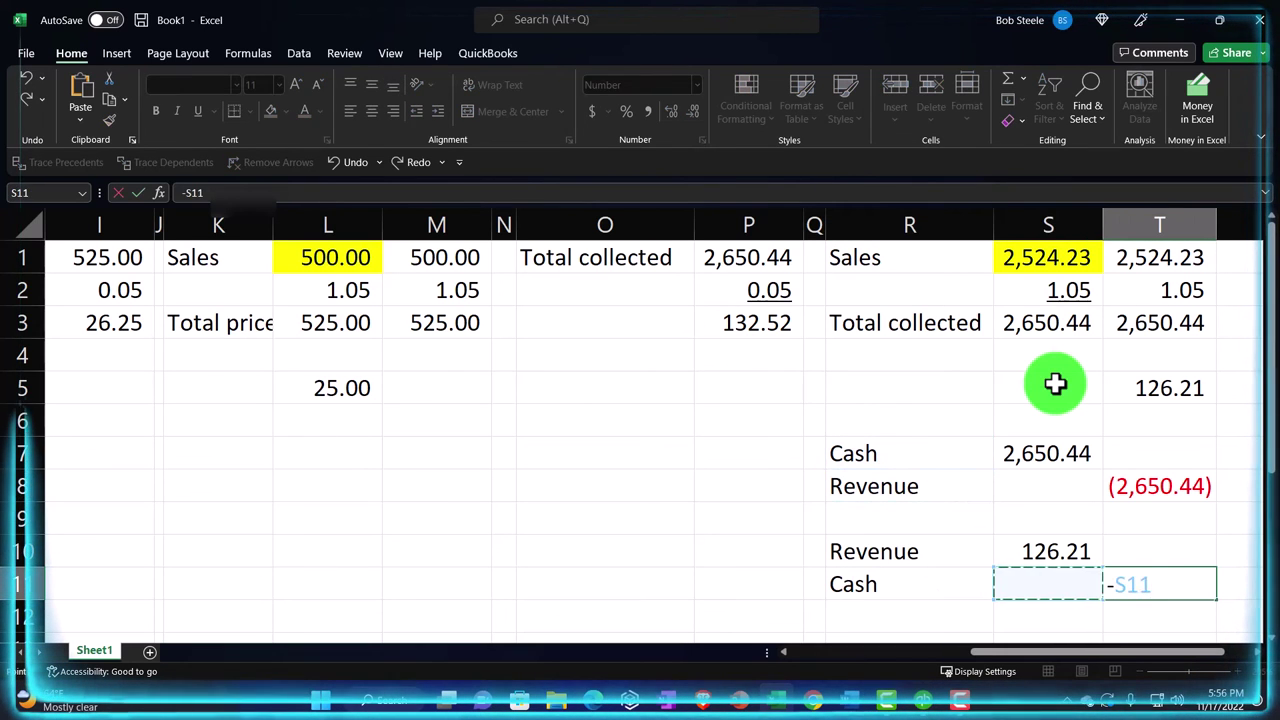
key(Up)
key(Return)
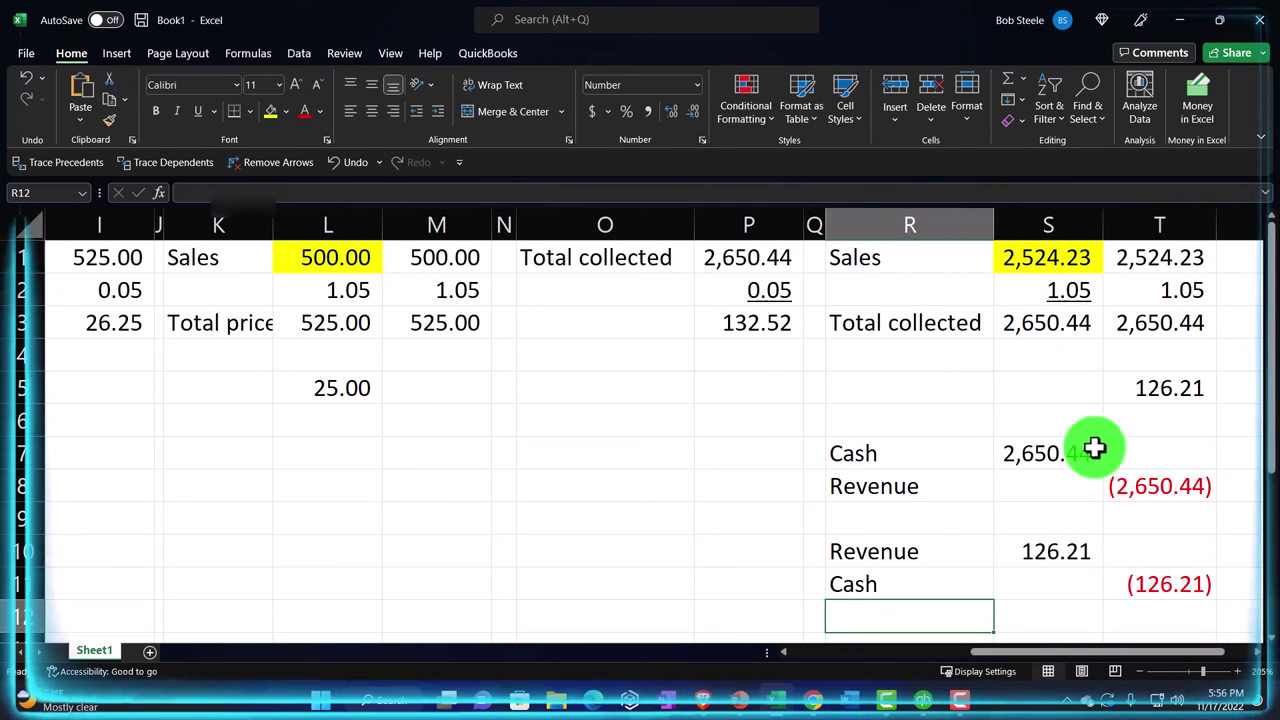
Calculate the net revenue in T13 by adding T8 and S10, and compare it with the sales amount in T1
click(1166, 583)
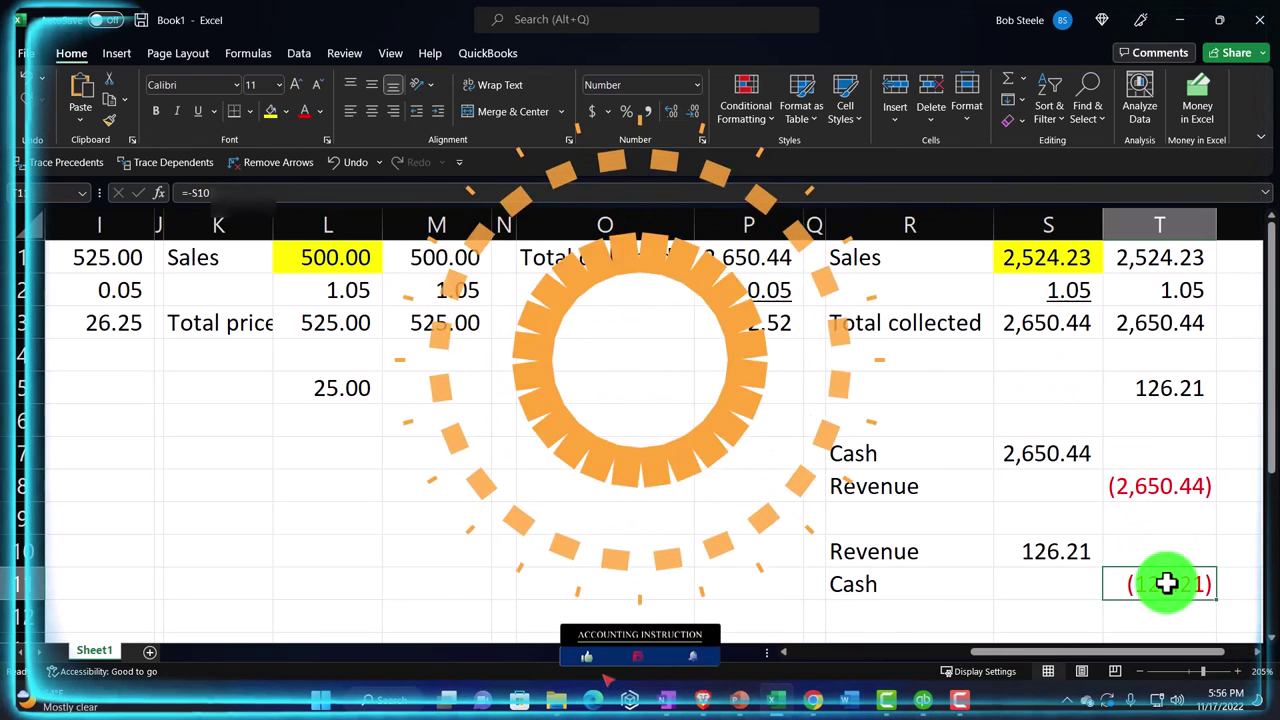
scroll(1166, 583, down, 1)
click(1170, 551)
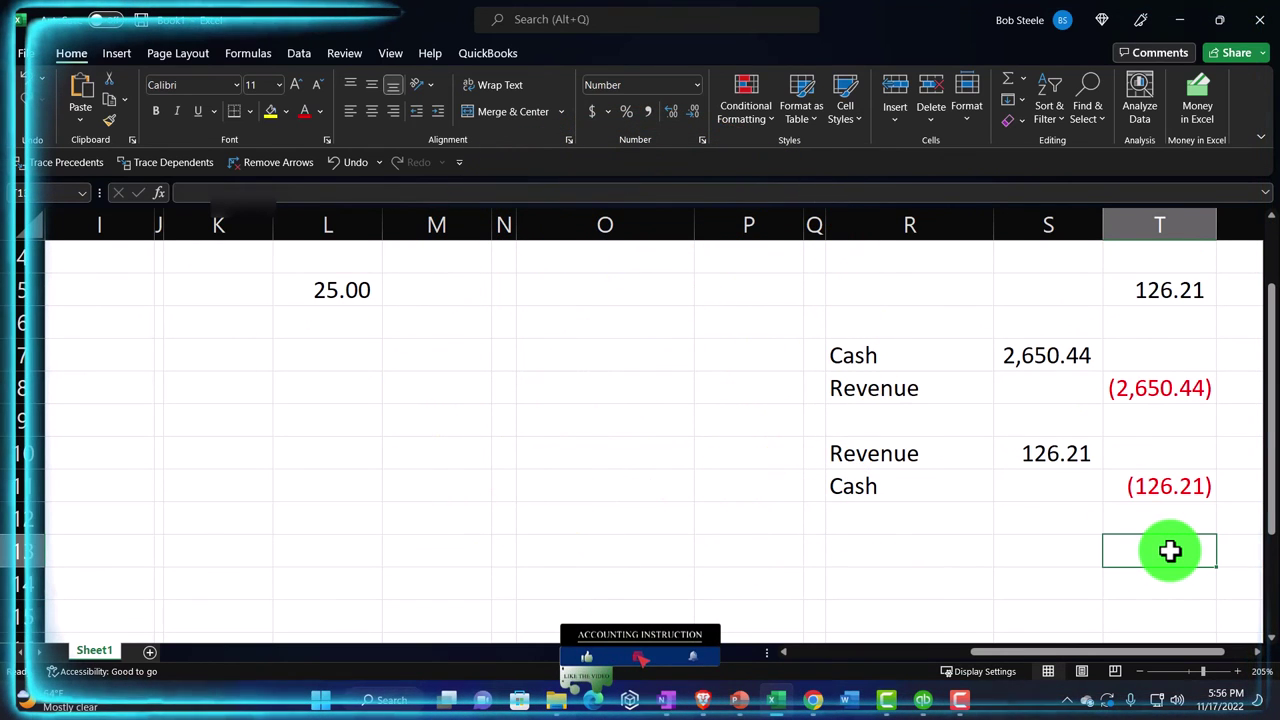
text(+)
key(Up)
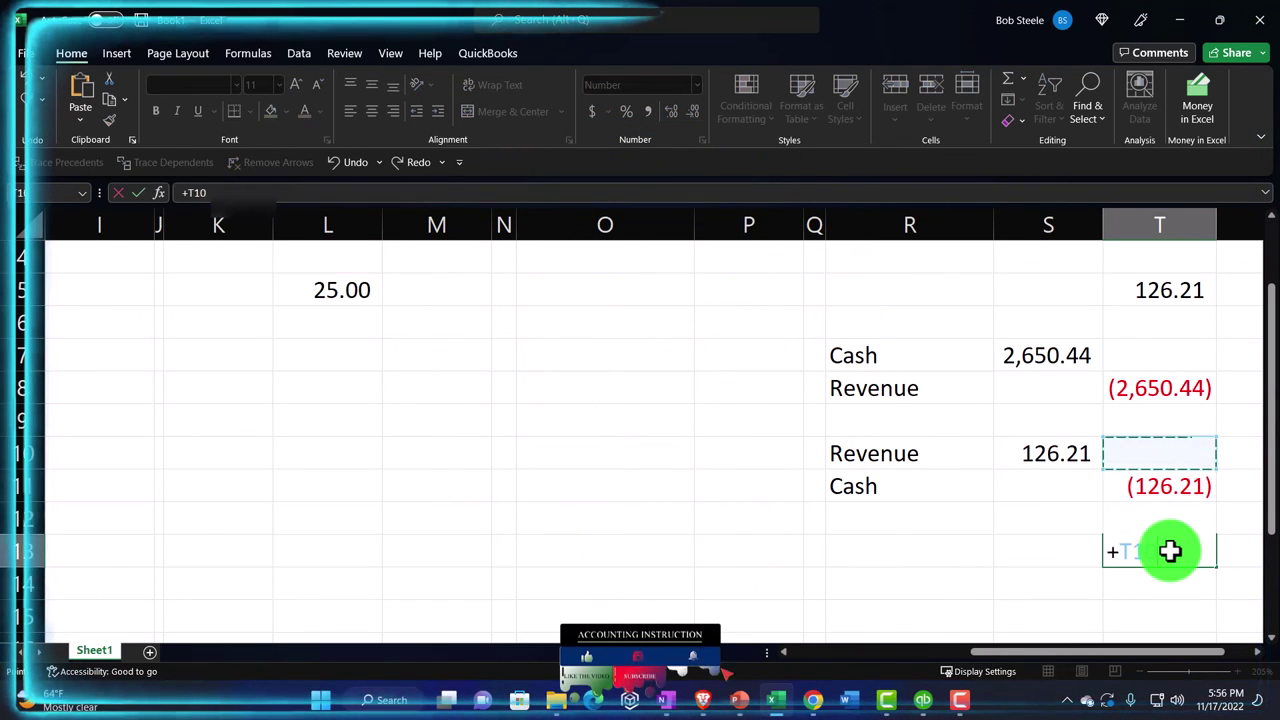
key(Up)
key(Up)
text(+)
key(Left)
key(Up)
key(Up)
key(Up)
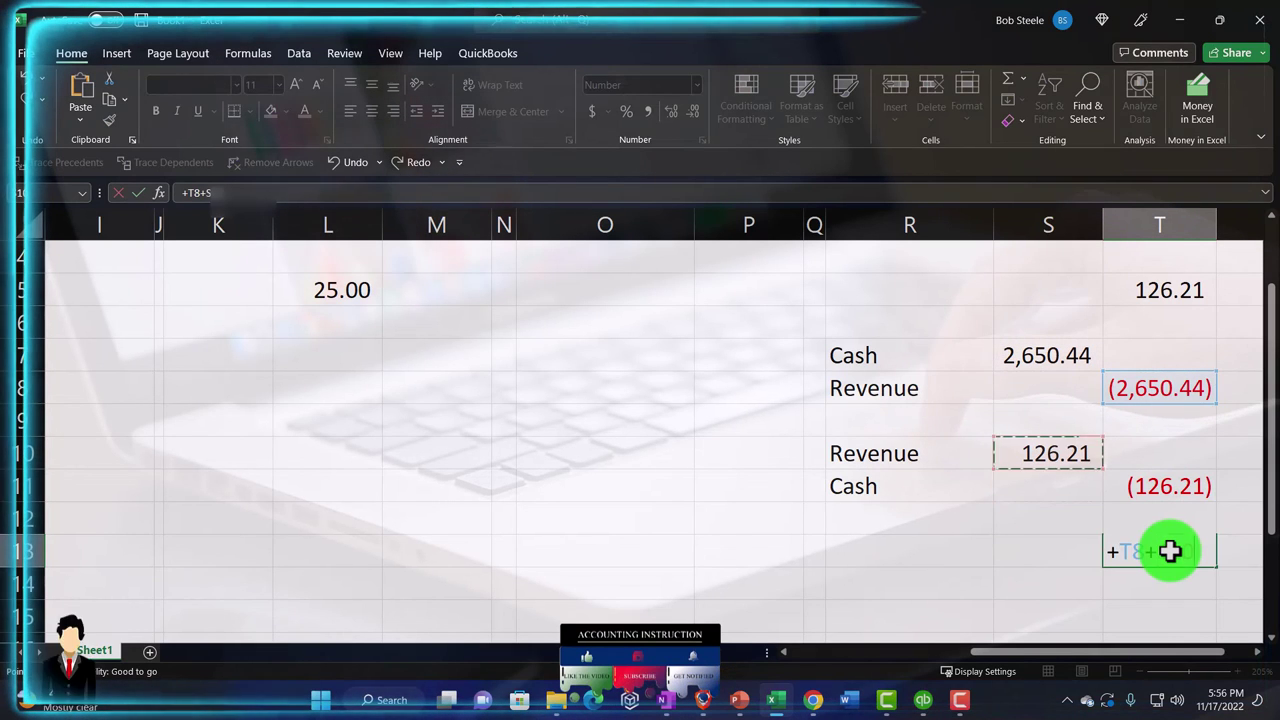
key(ctrl+Return)
scroll(1088, 576, up, 1)
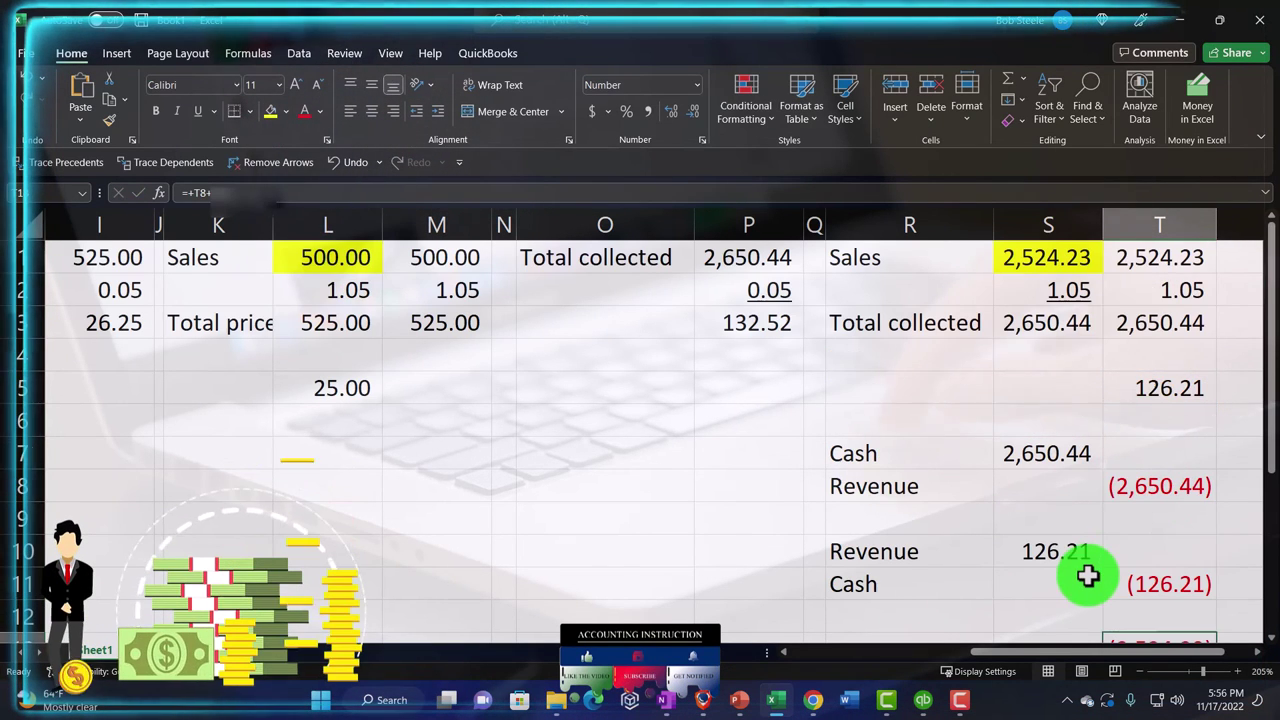
click(1154, 251)
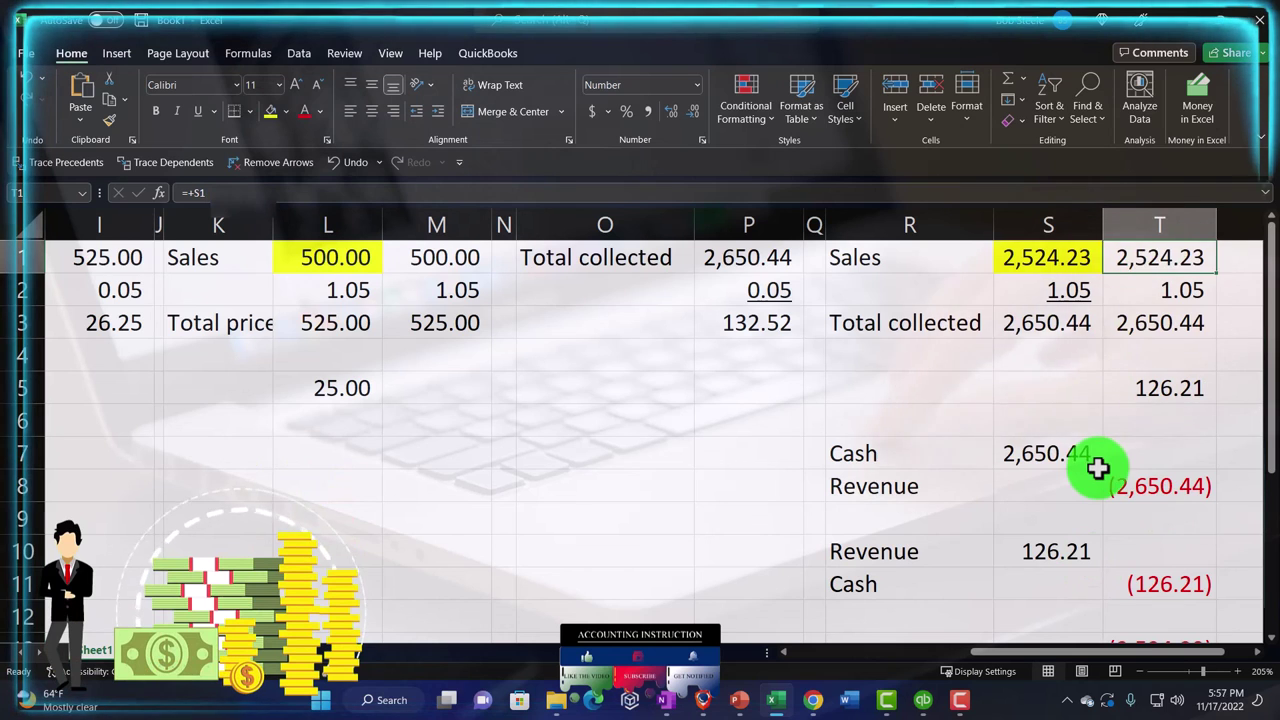
scroll(1098, 468, down, 1)
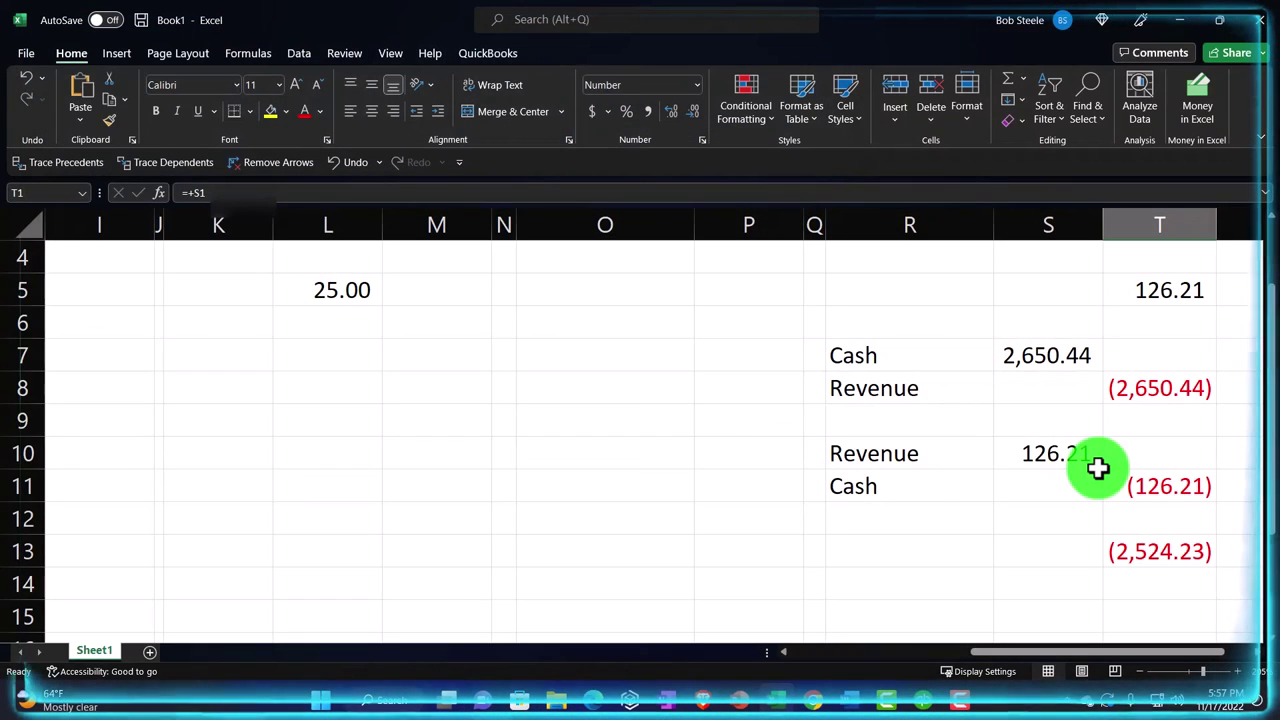
Switch to QuickBooks and go from the Profit & Loss report to the Home page
click(924, 700)
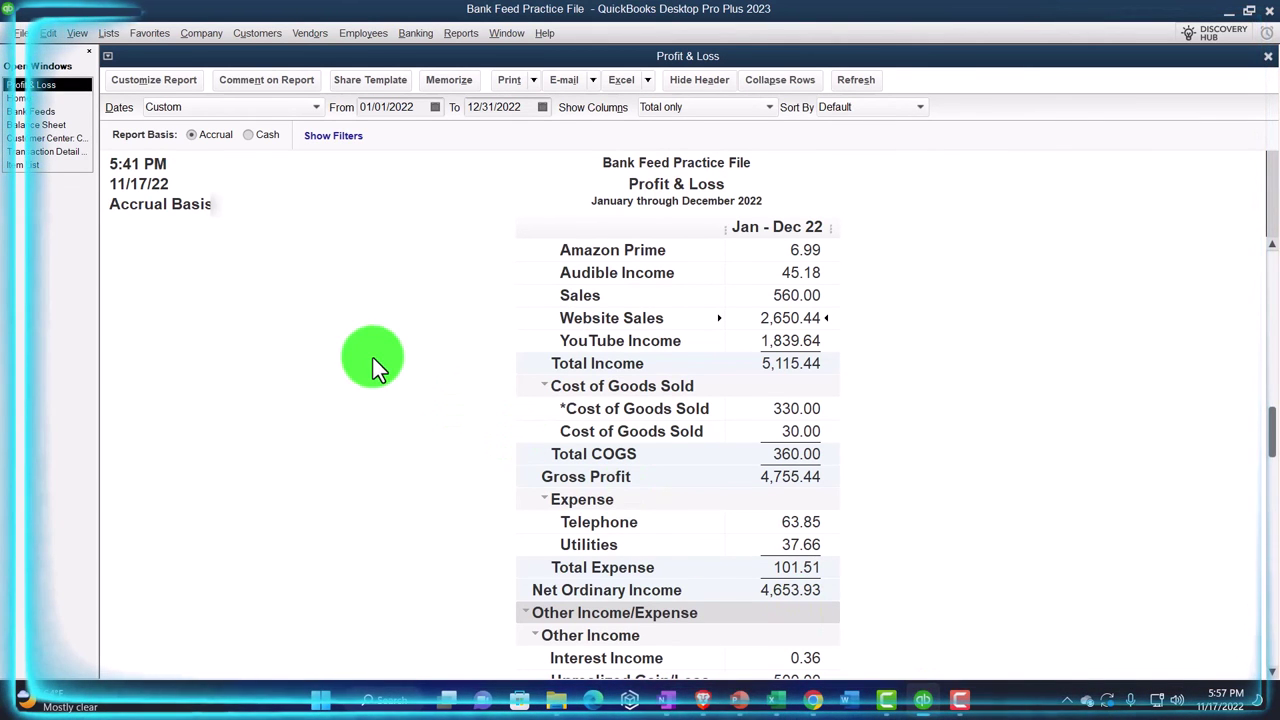
click(45, 98)
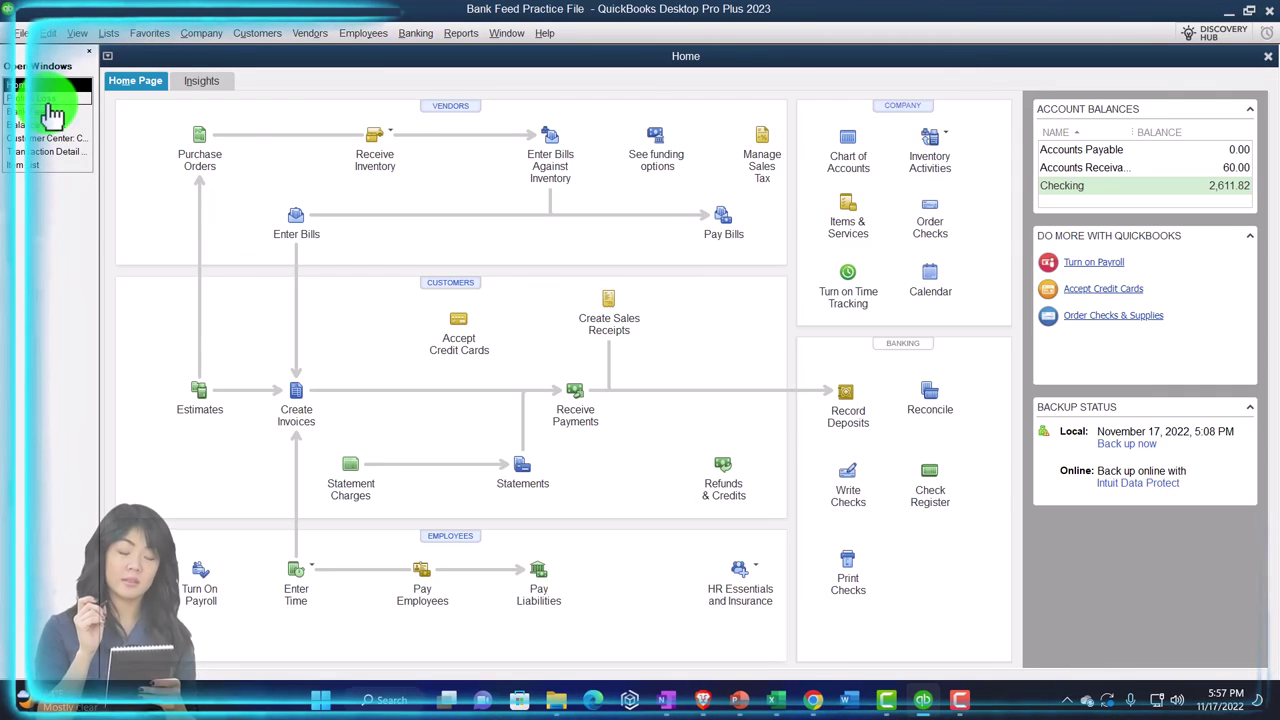